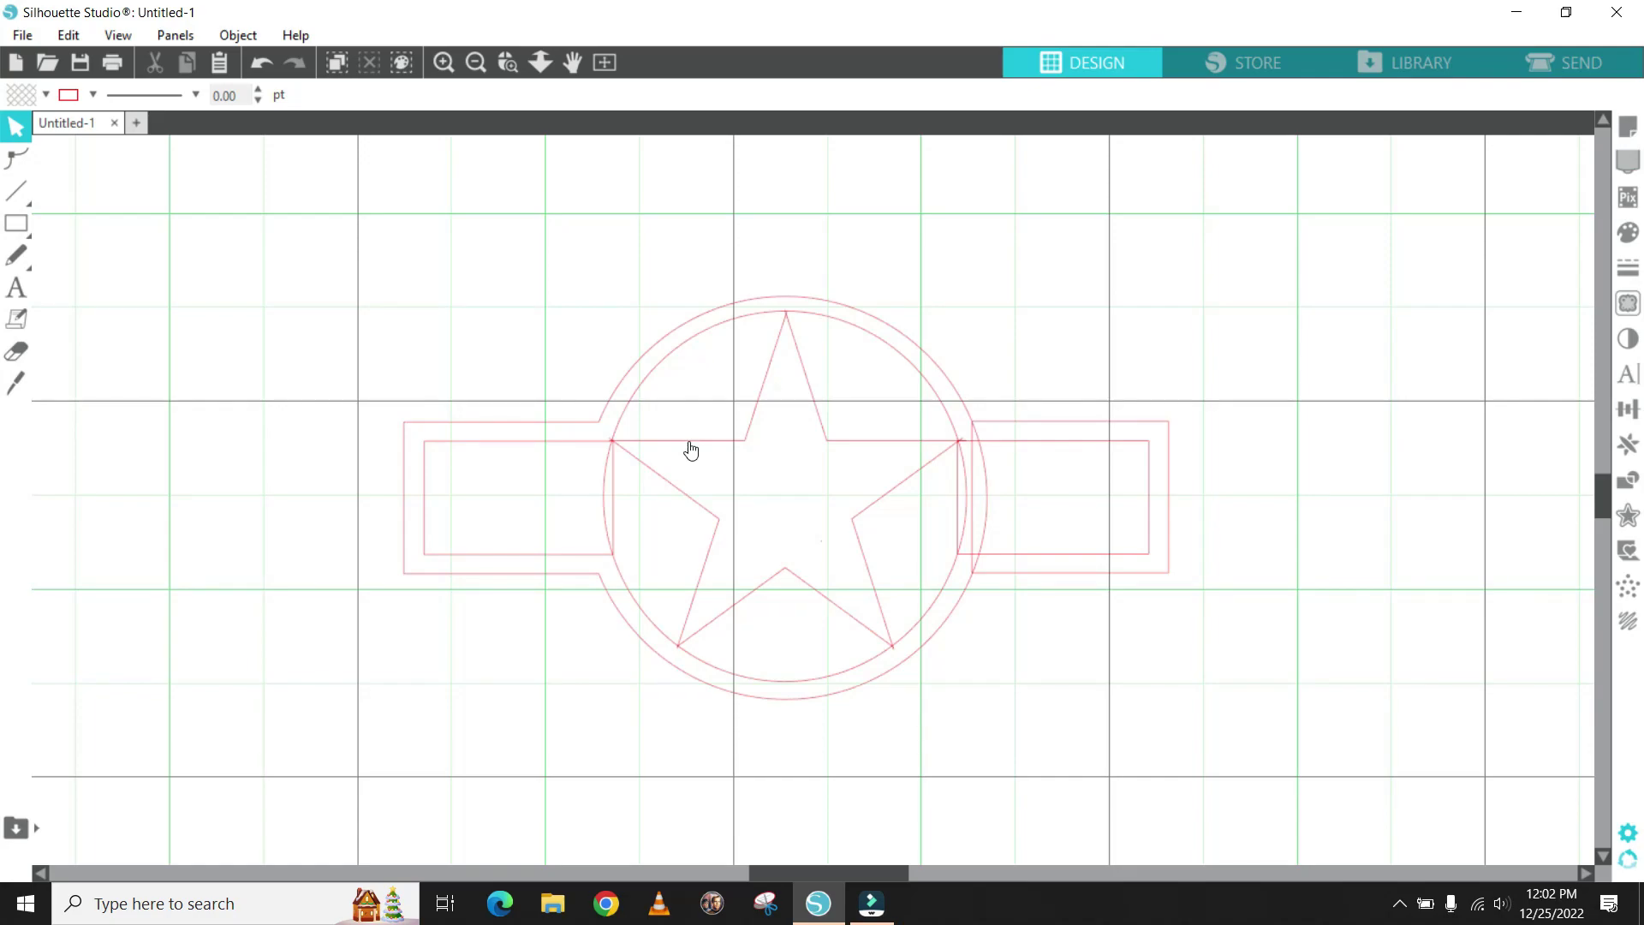
- Erase the leftover vertical line where the circle meets the bar, leaving one continuous outline
click(691, 444)
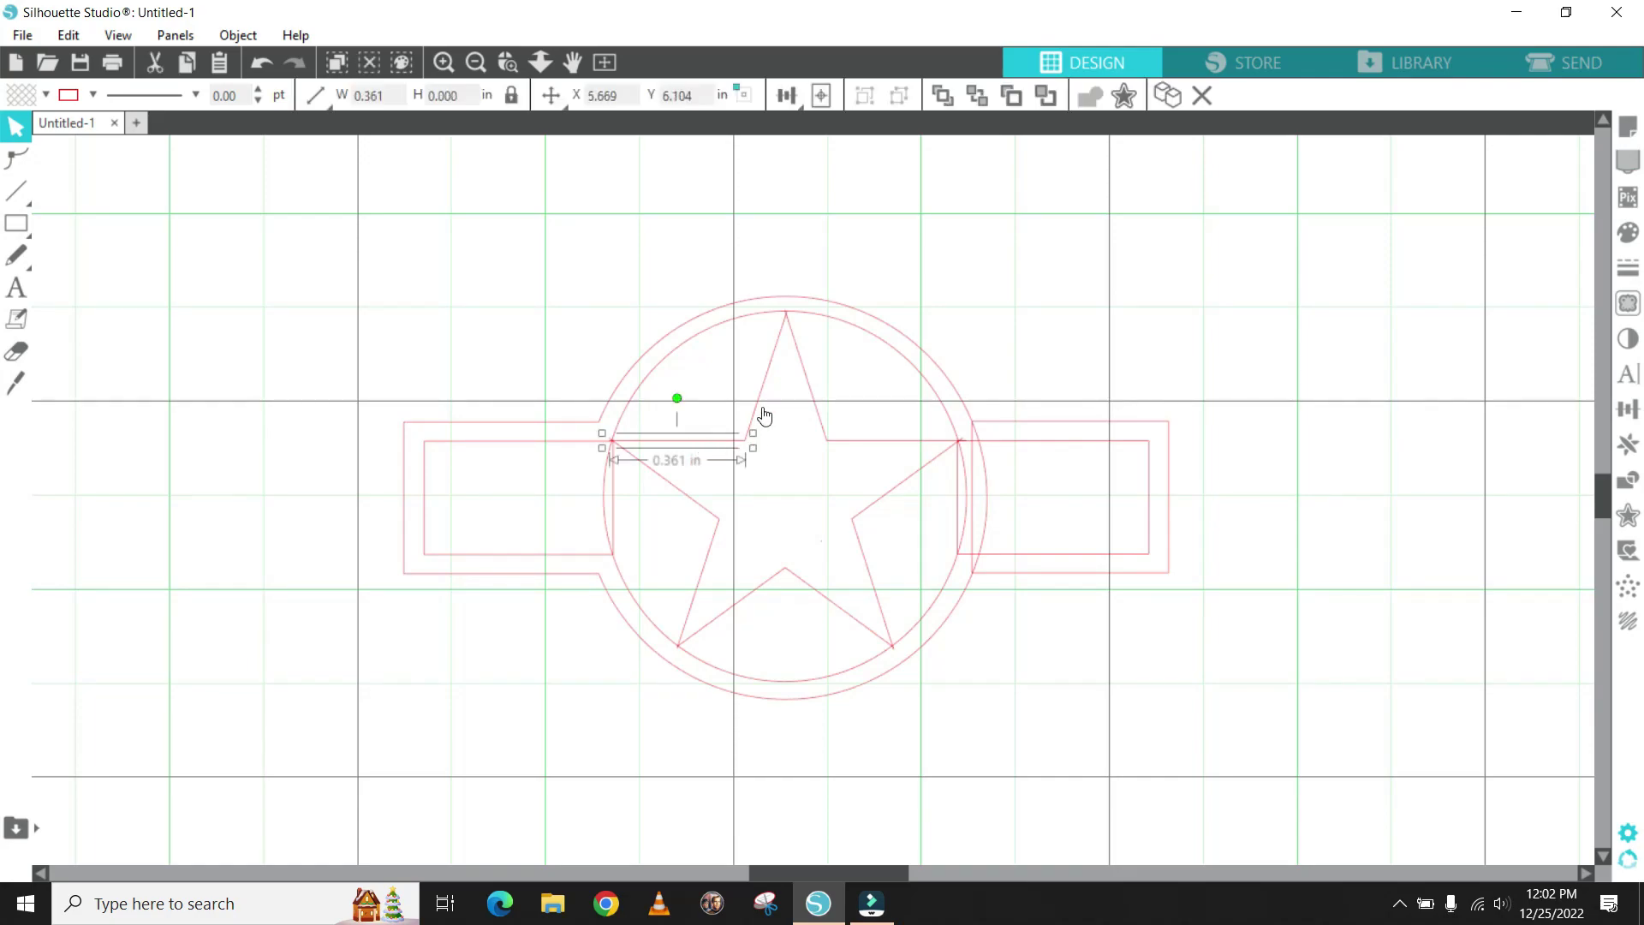
key(shift+e)
scroll(765, 402, up, 5)
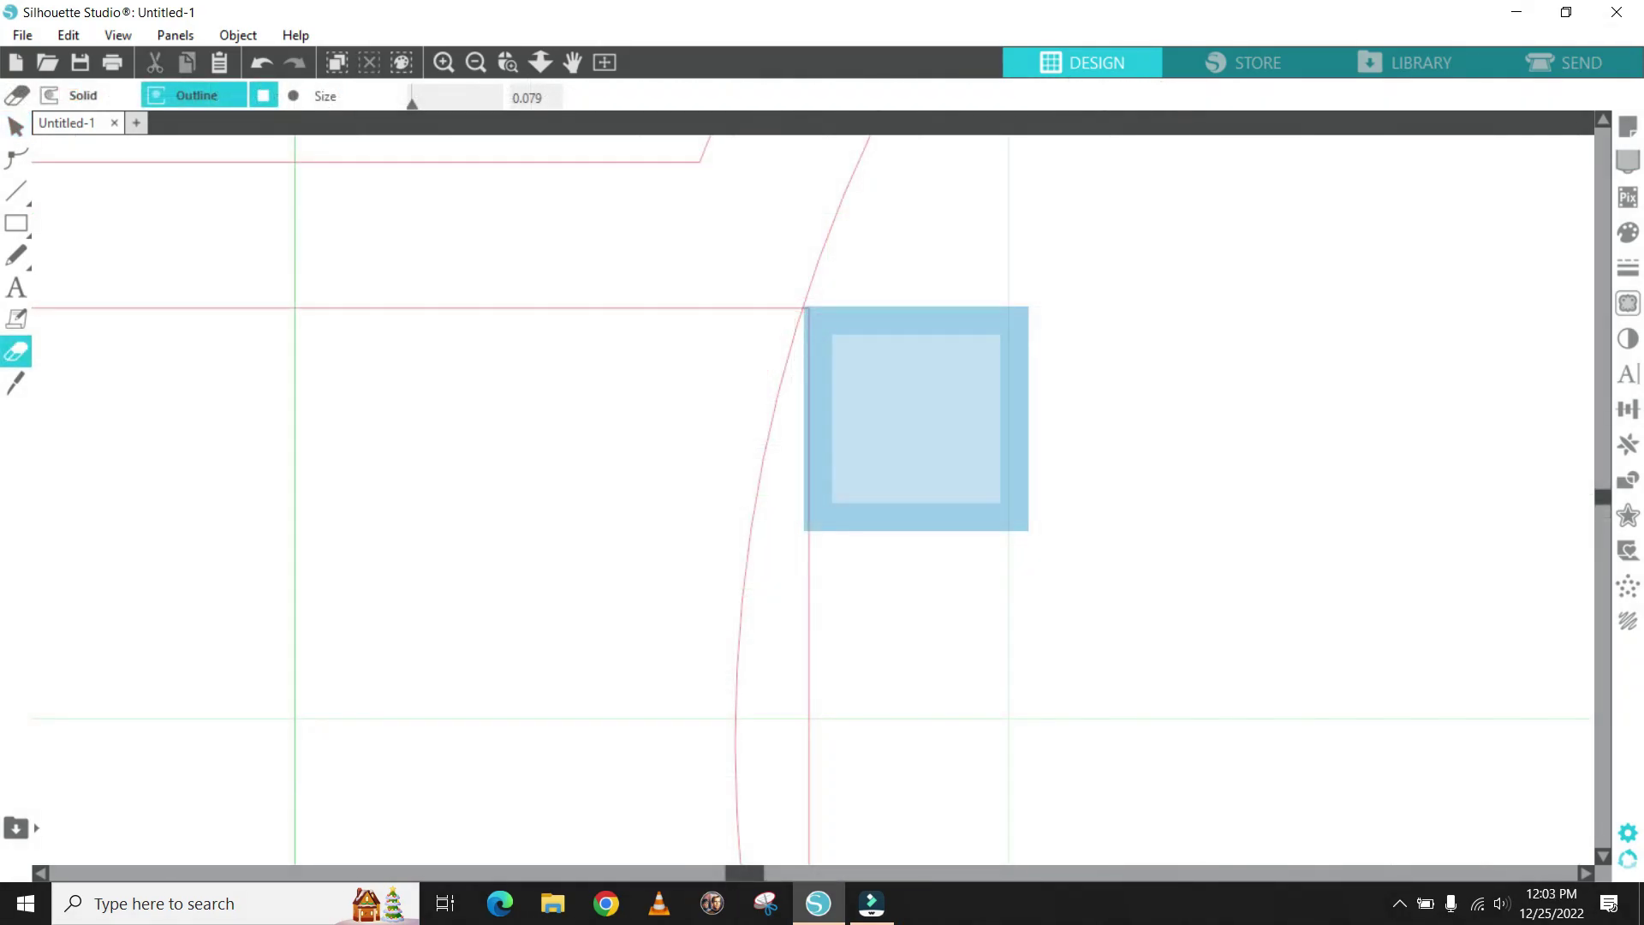
drag(913, 419, 906, 522)
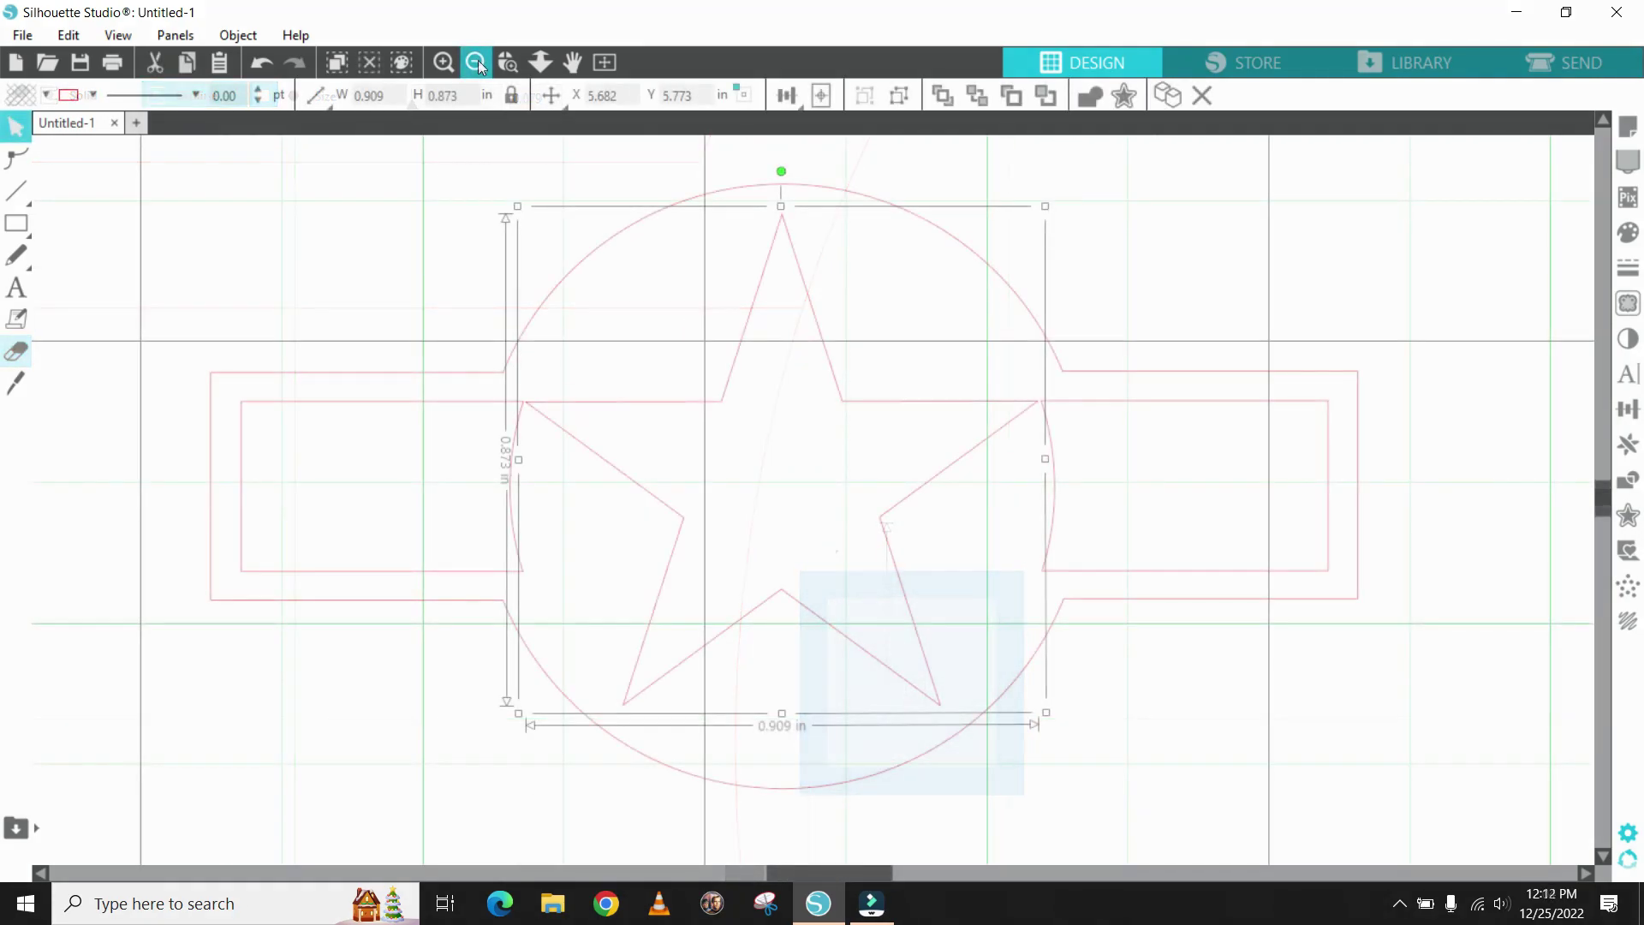
click(477, 62)
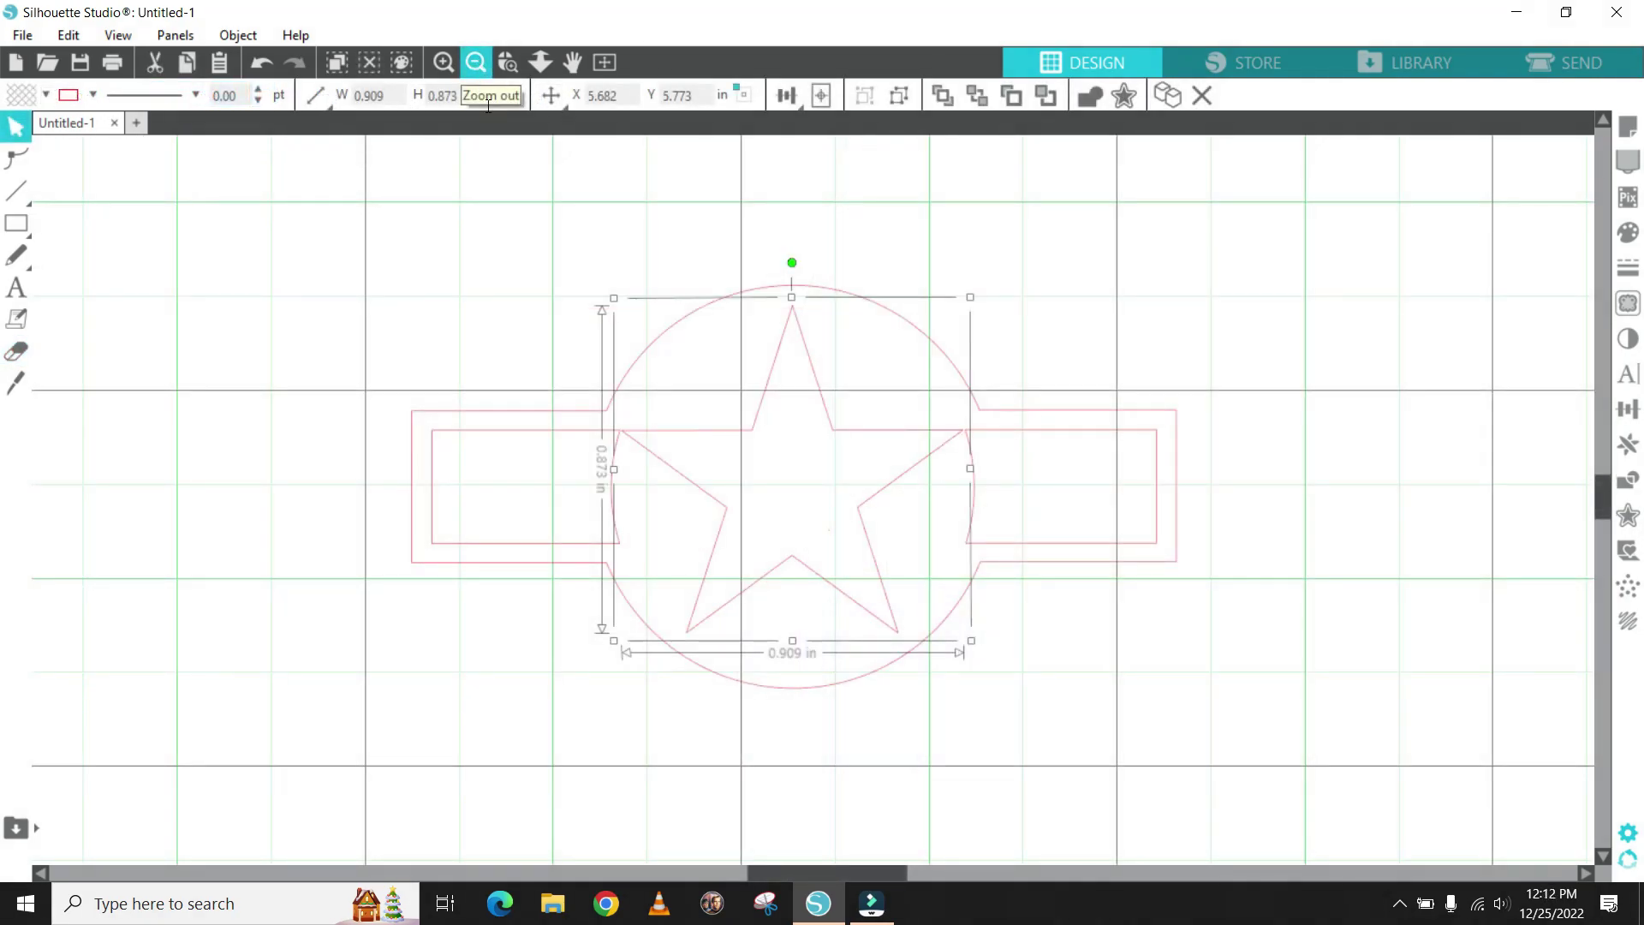
click(358, 213)
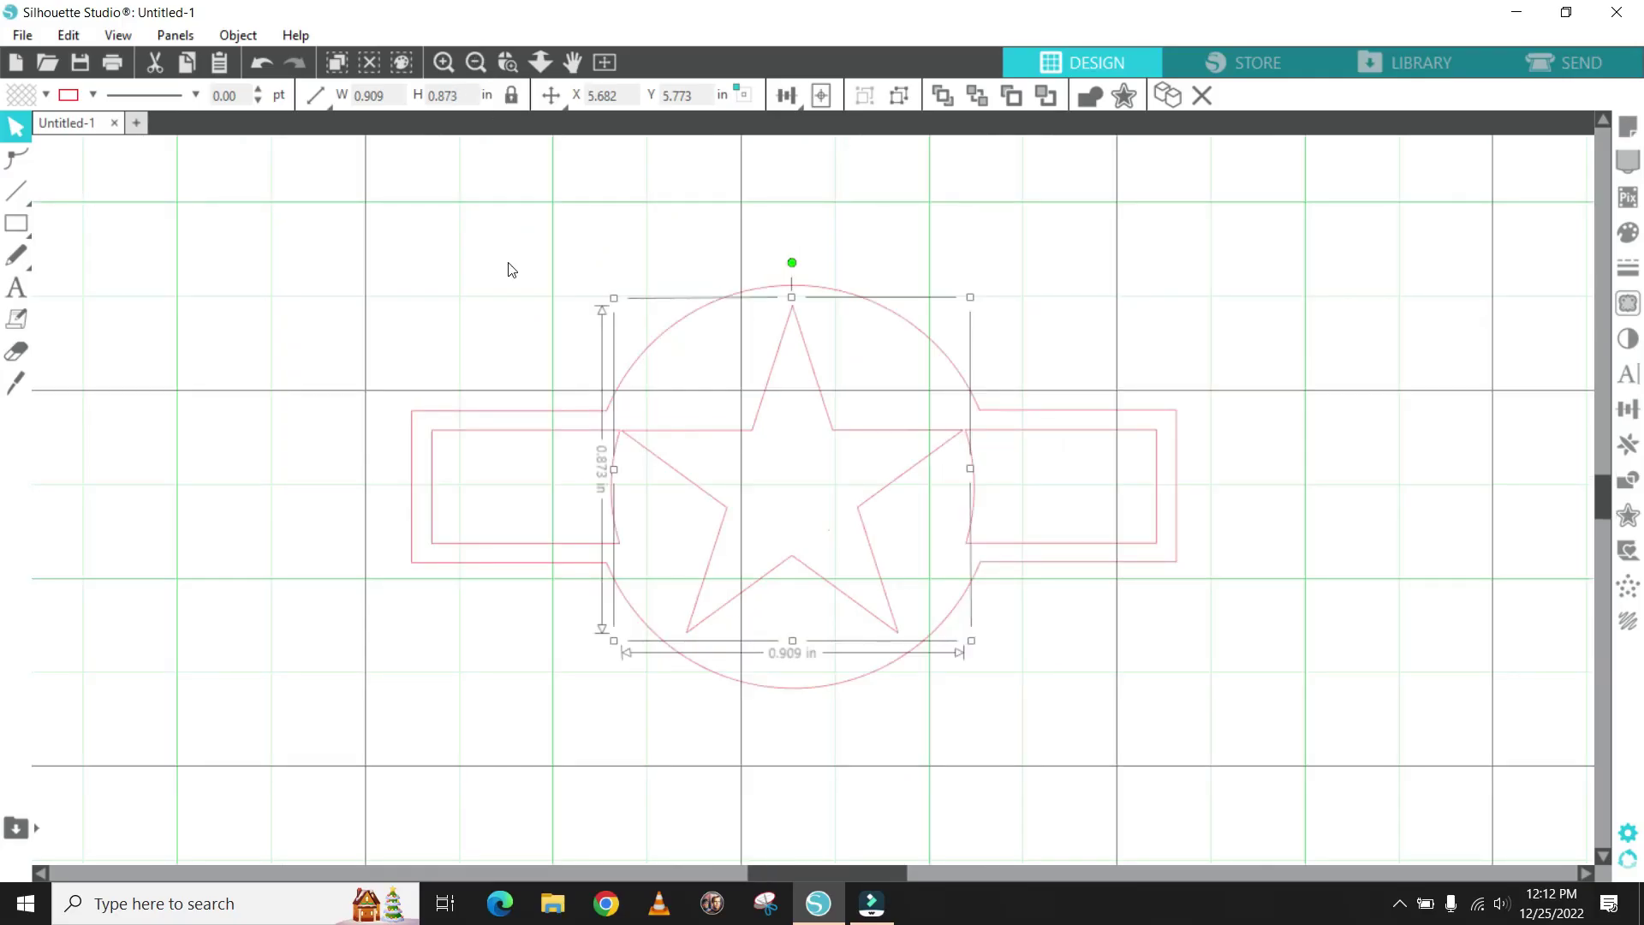
- Marquee-select every shape of the star insignia and bring up their context menu
click(385, 209)
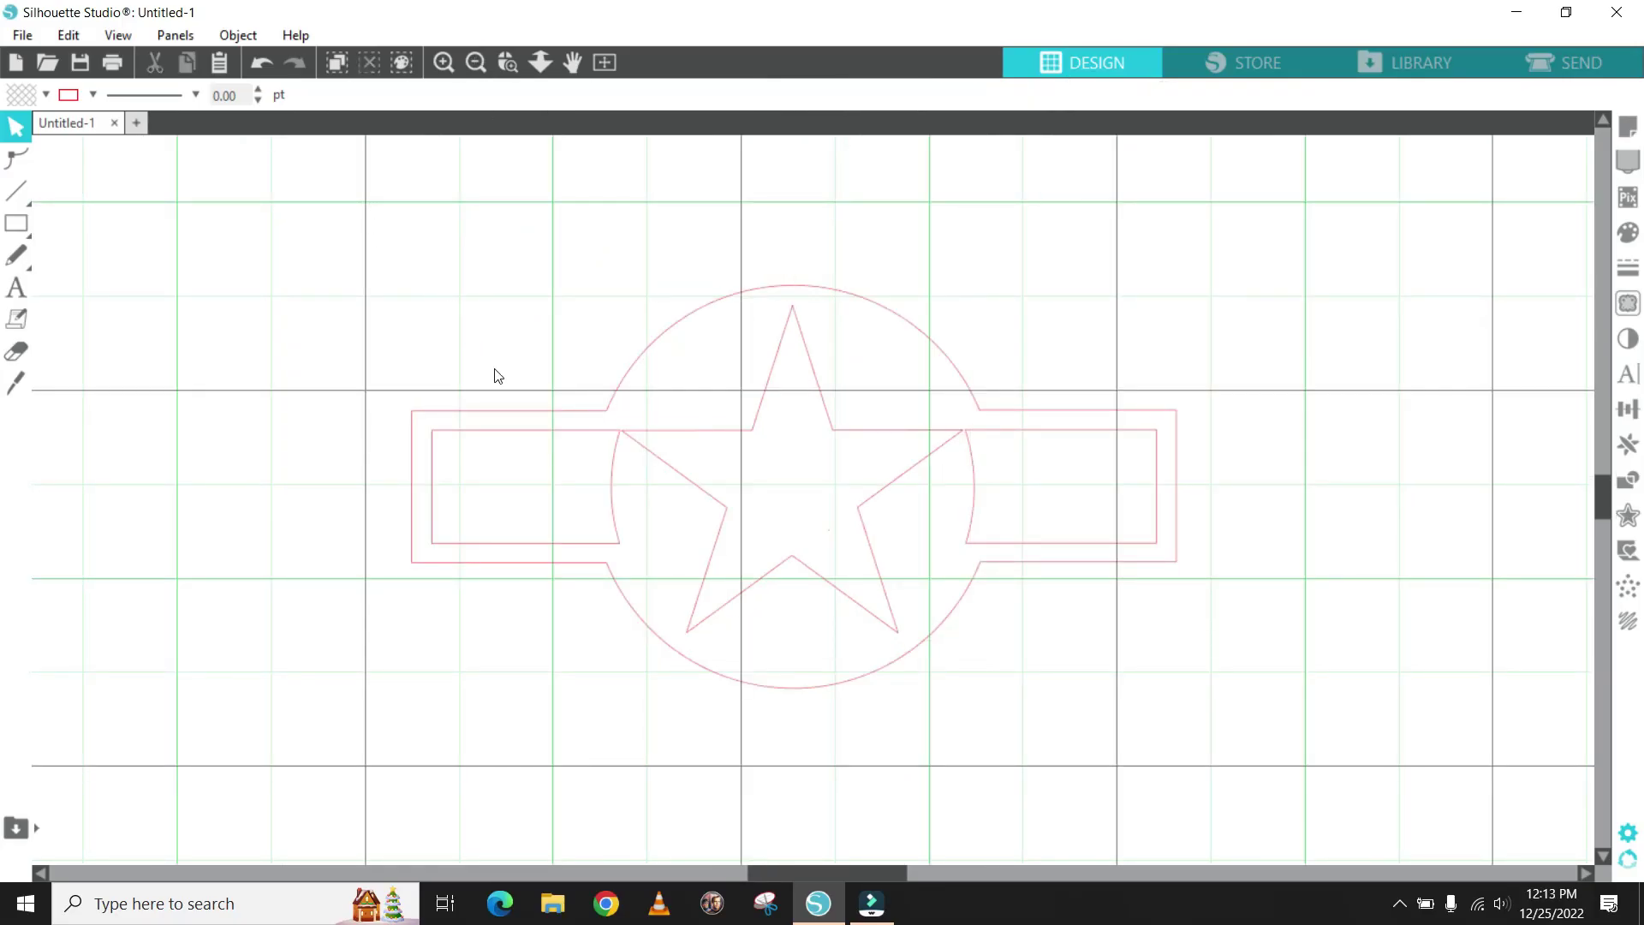
drag(344, 233, 1261, 759)
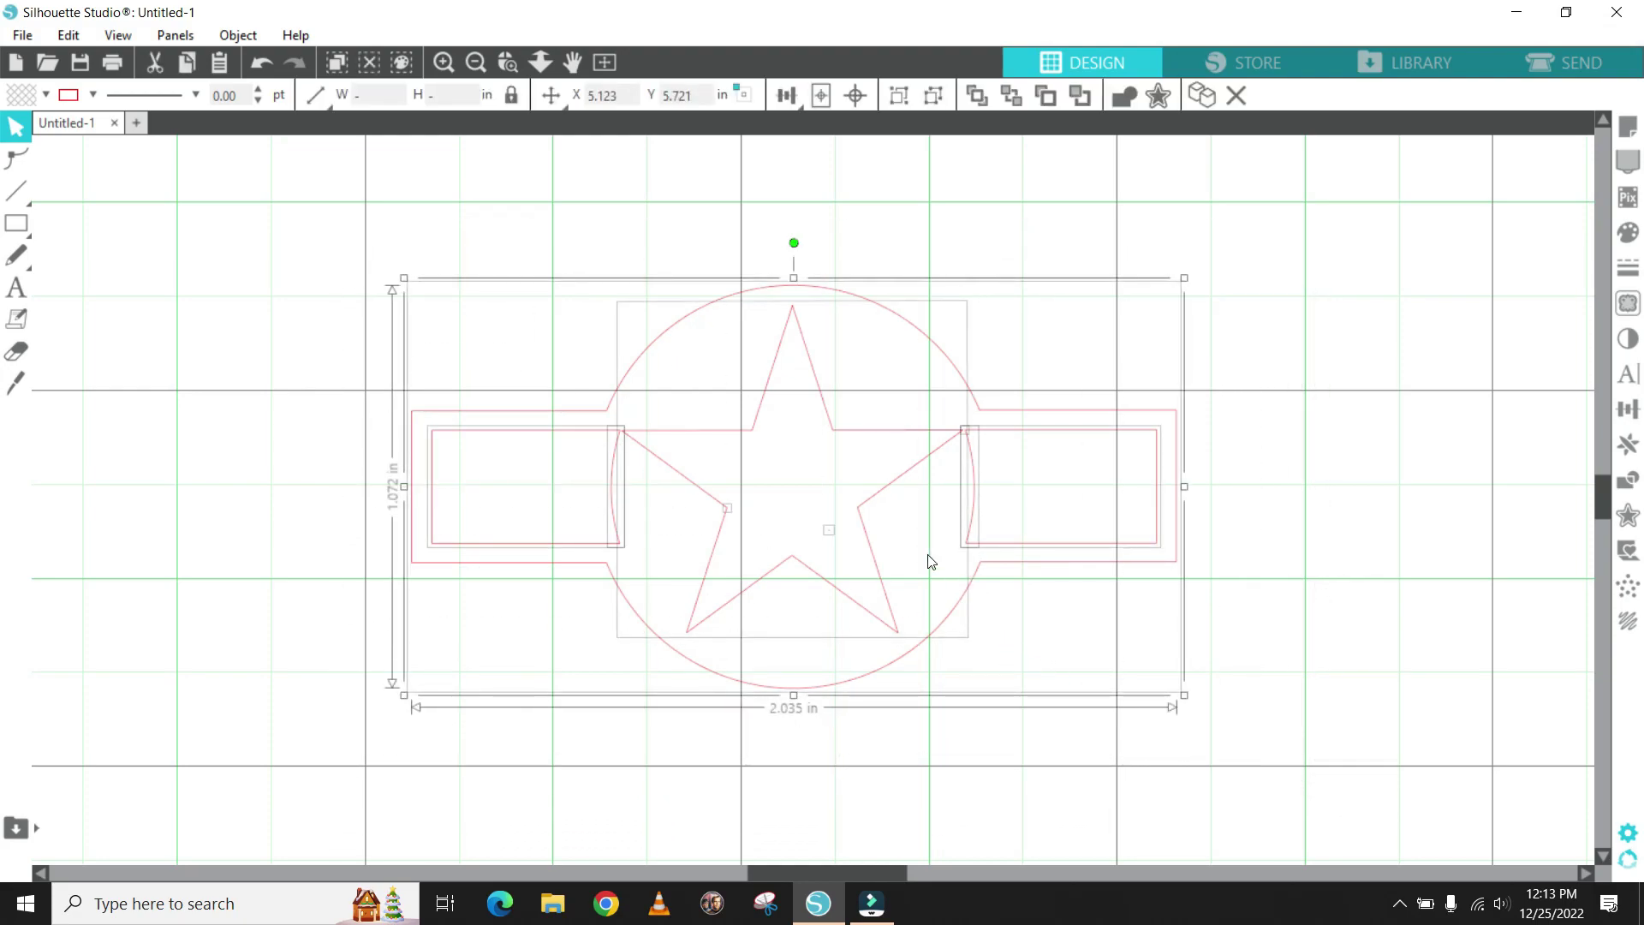
right_click(894, 490)
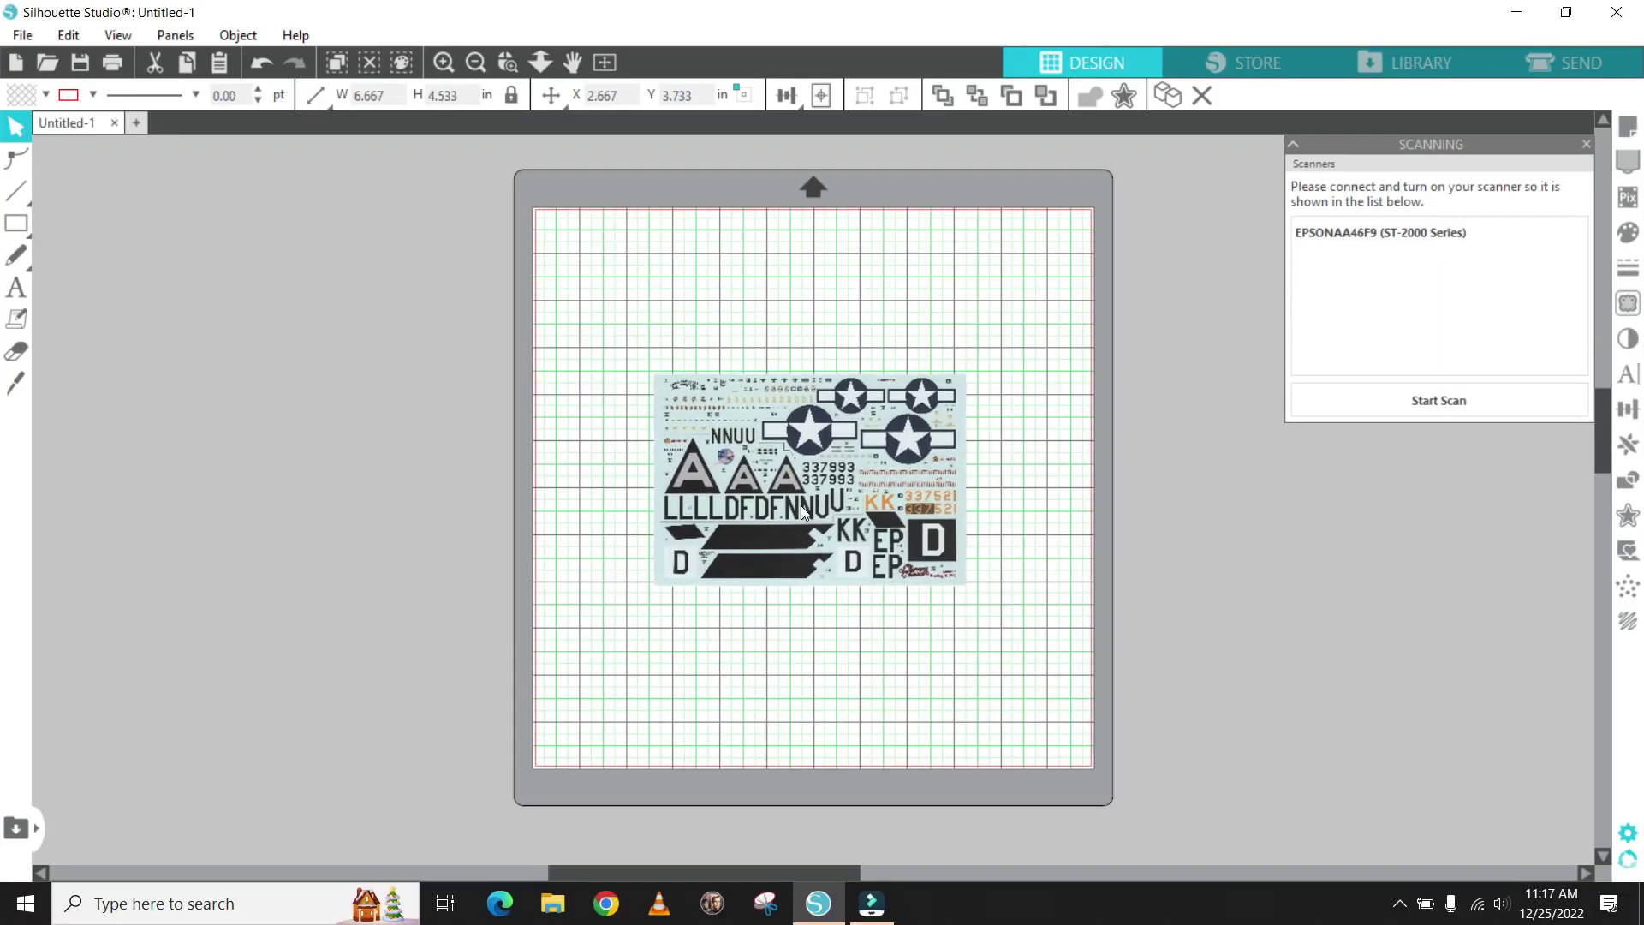
- Zoom in on the scanned decal sheet and shift it to frame the large star roundel
click(441, 65)
click(435, 65)
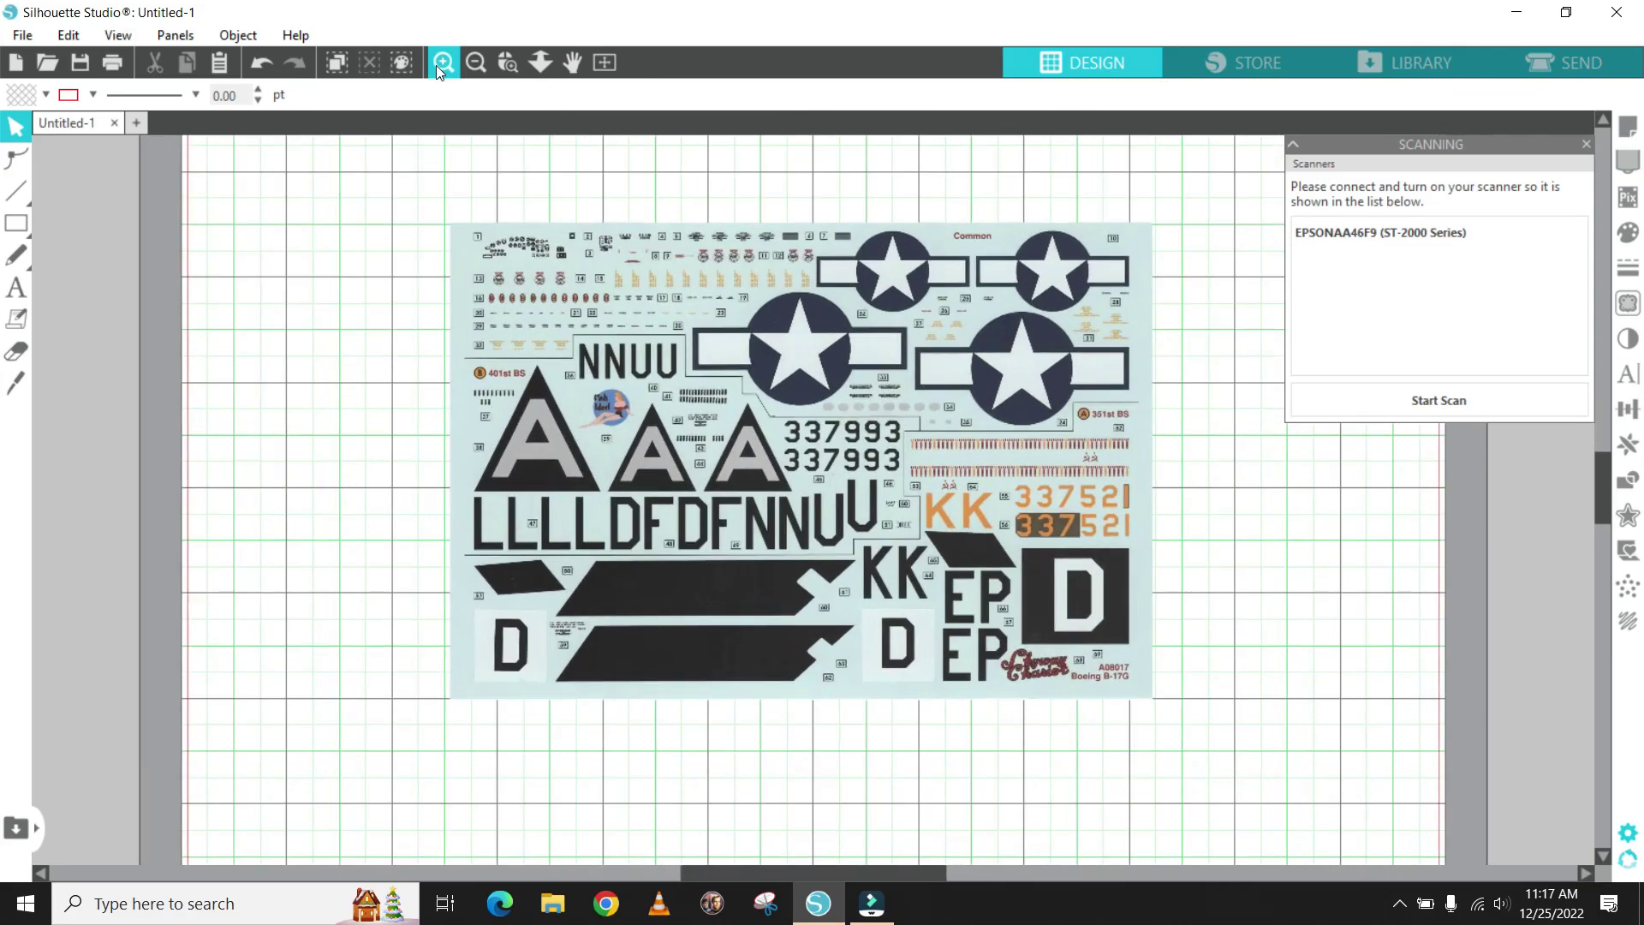
click(435, 65)
click(435, 65)
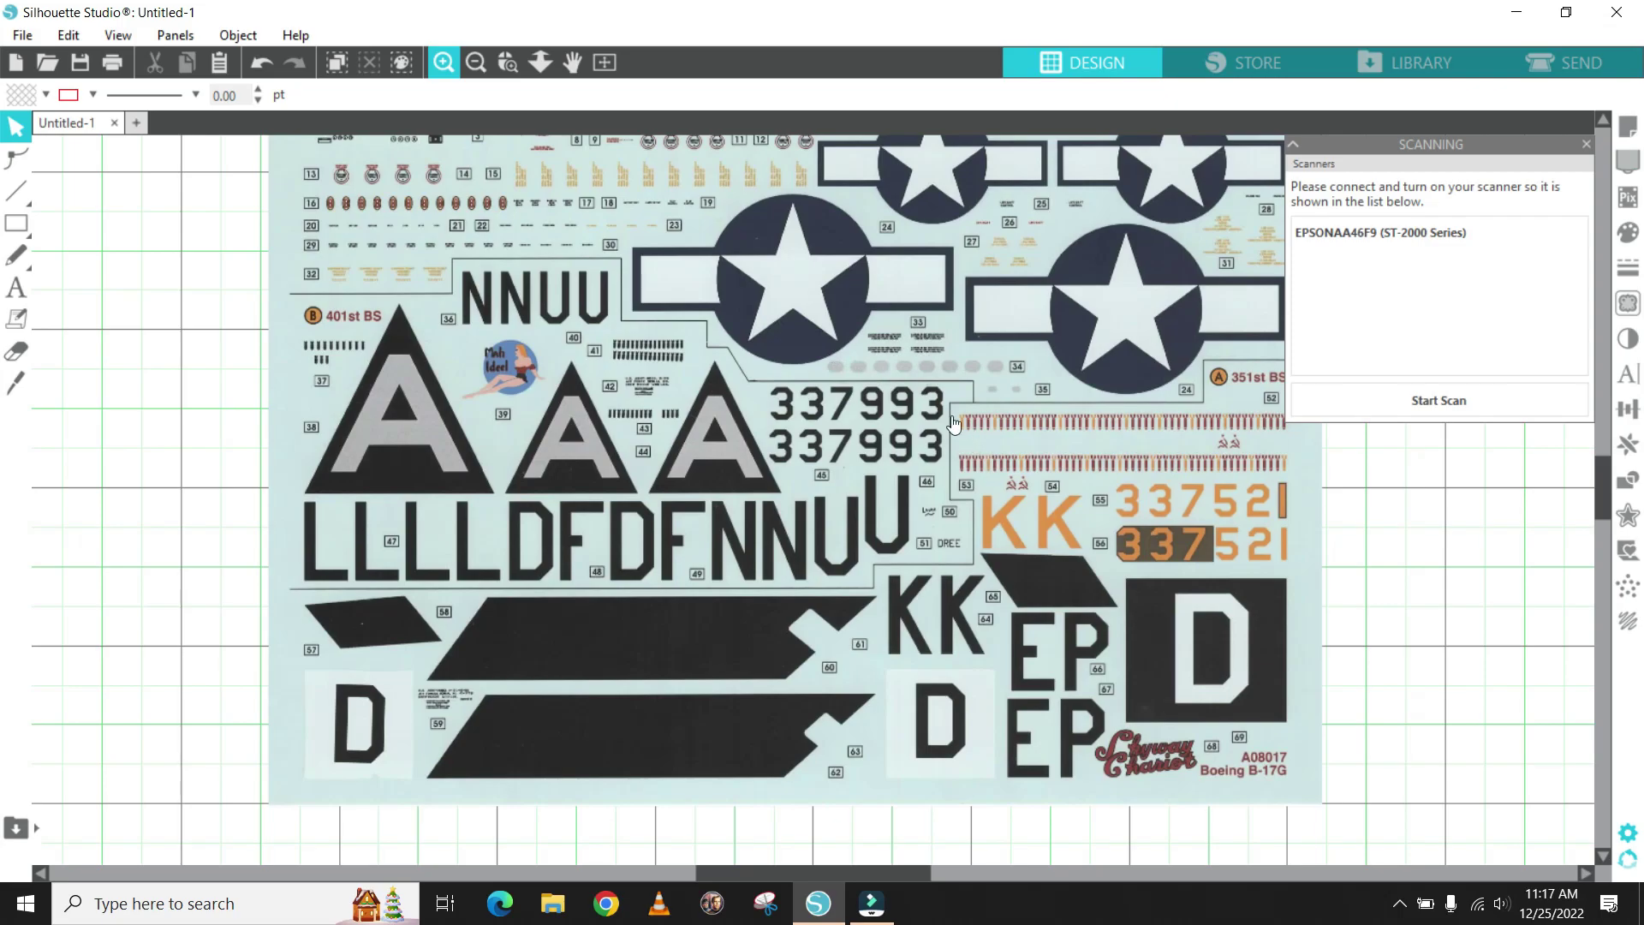
drag(953, 423, 954, 529)
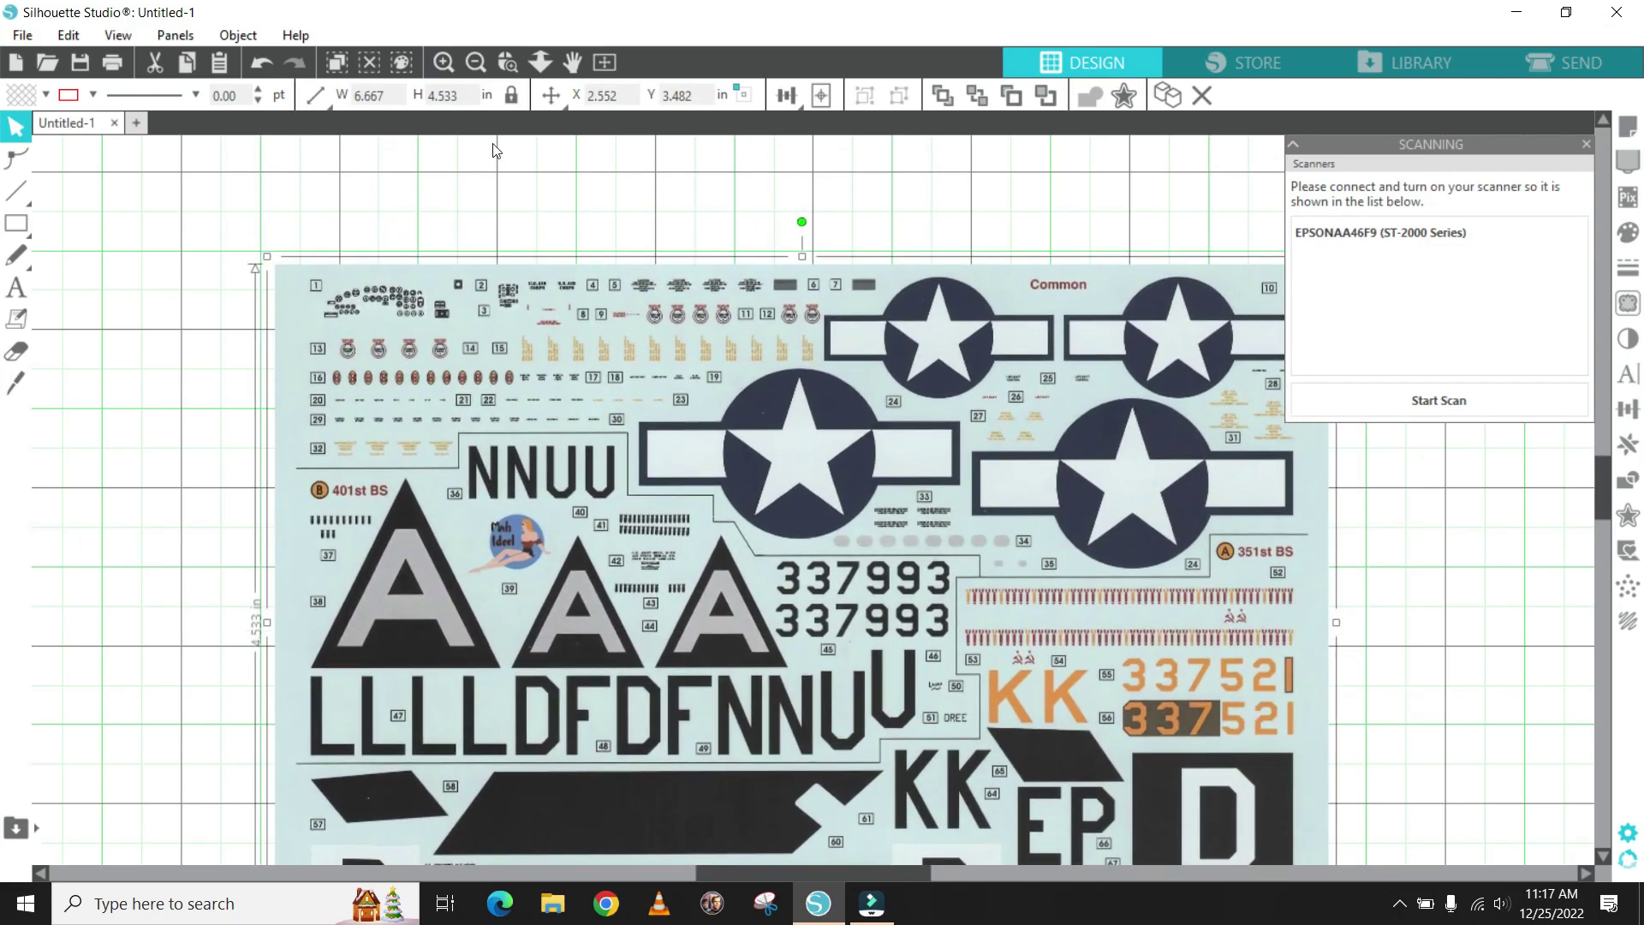
click(444, 64)
click(444, 63)
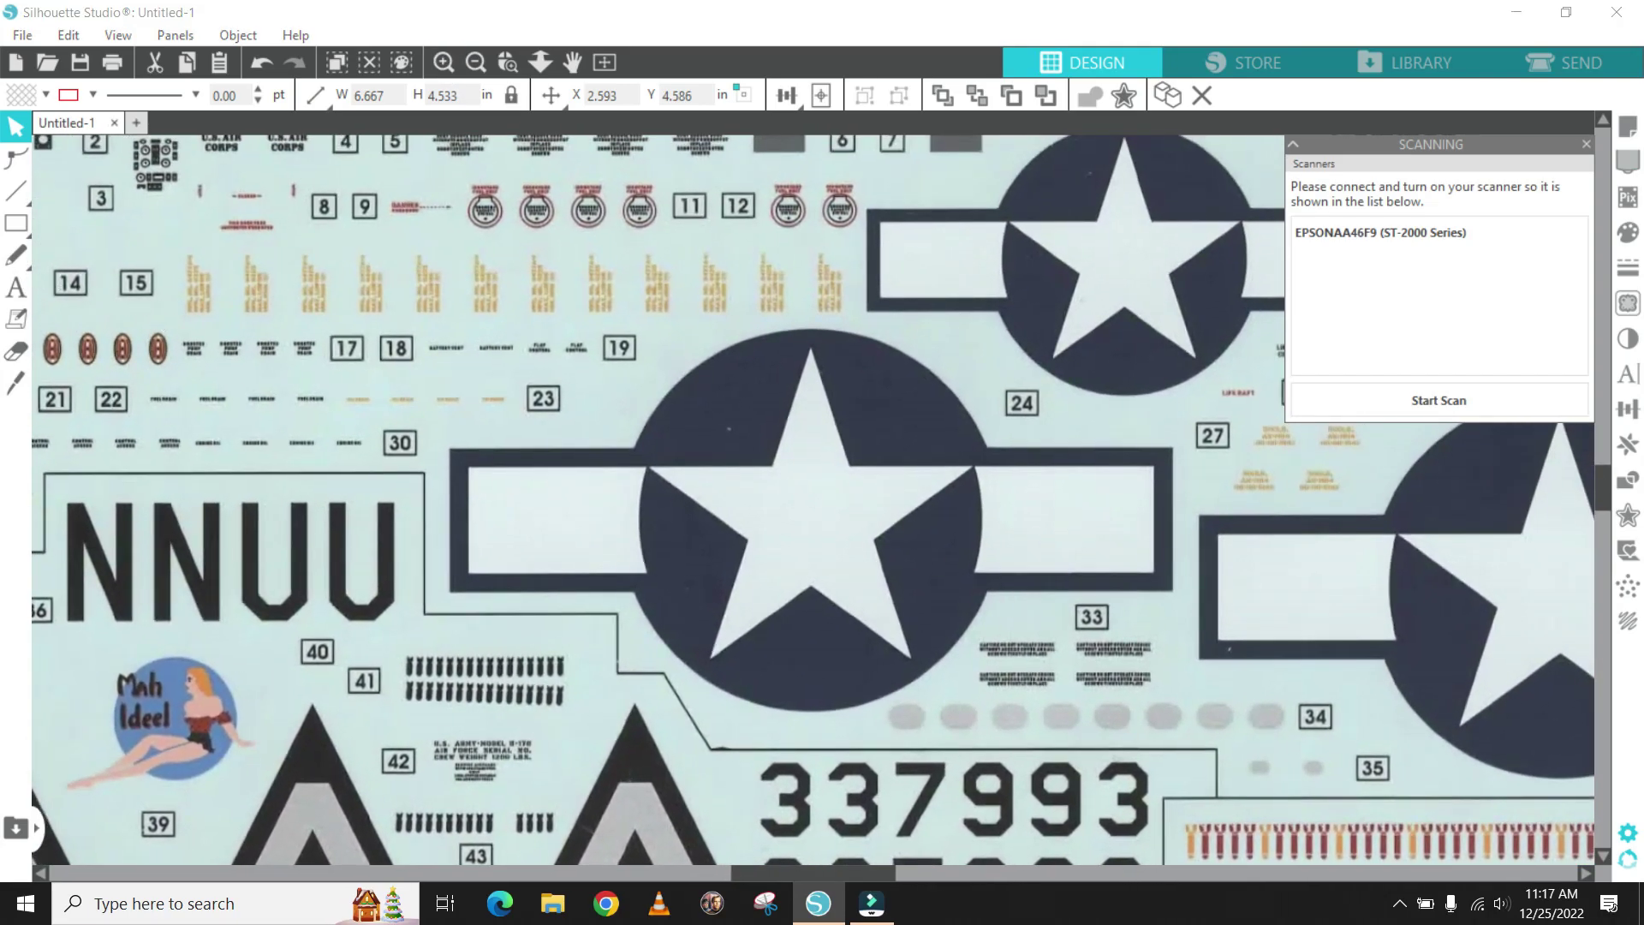
click(22, 224)
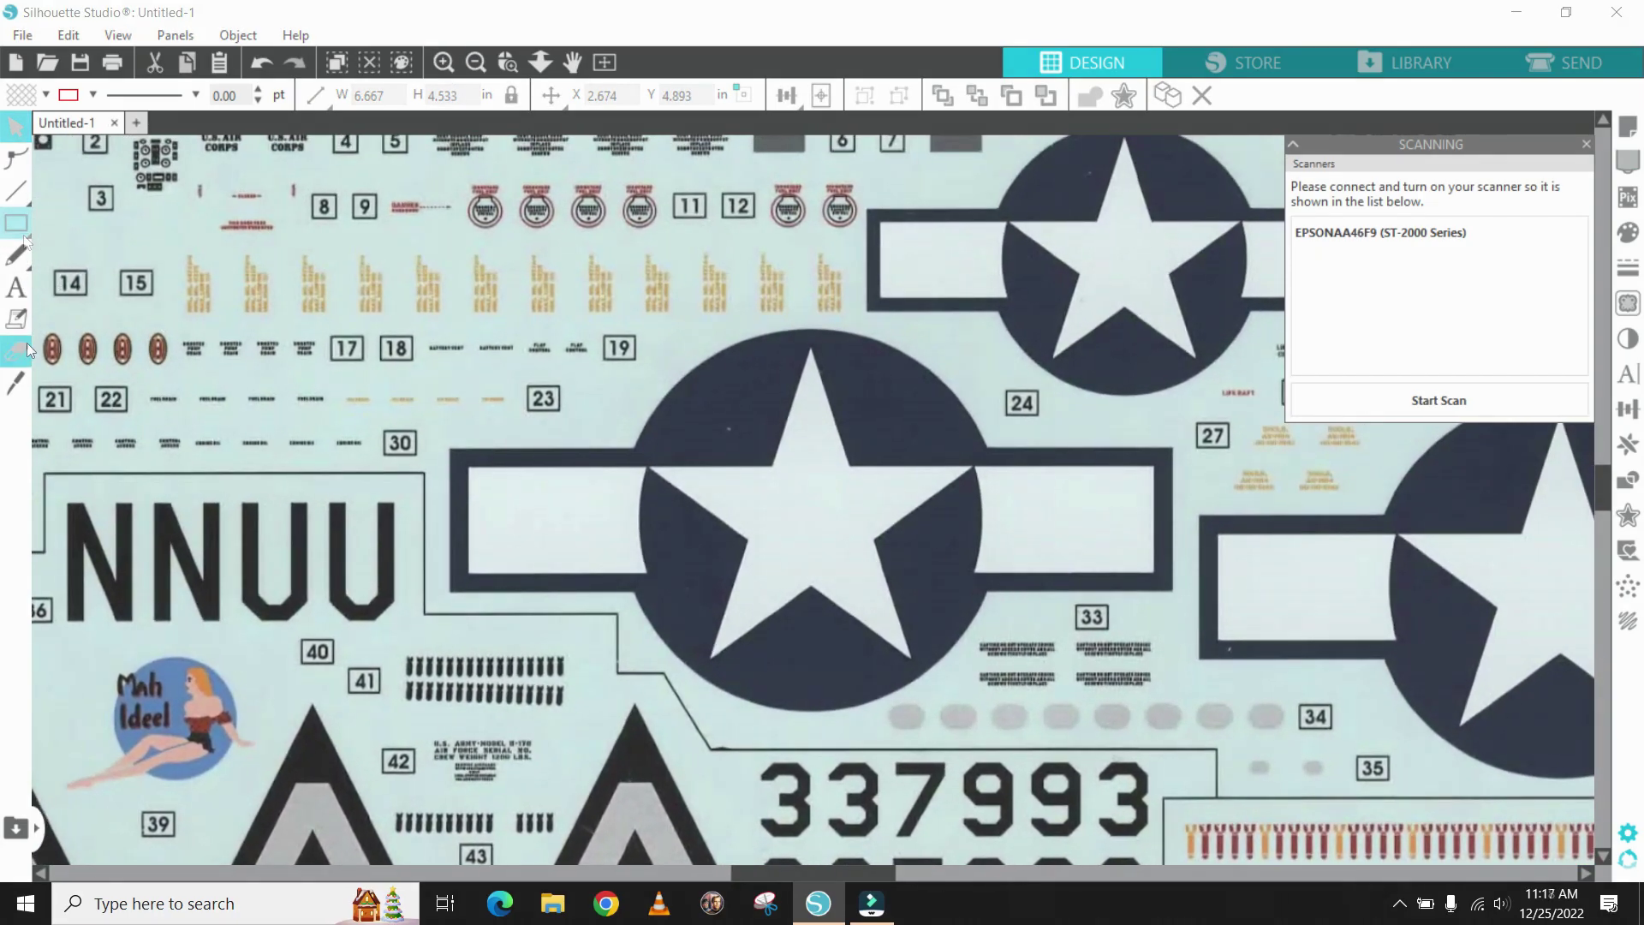
- Draw a circle over the large star roundel and shift the decal image beneath it
click(113, 224)
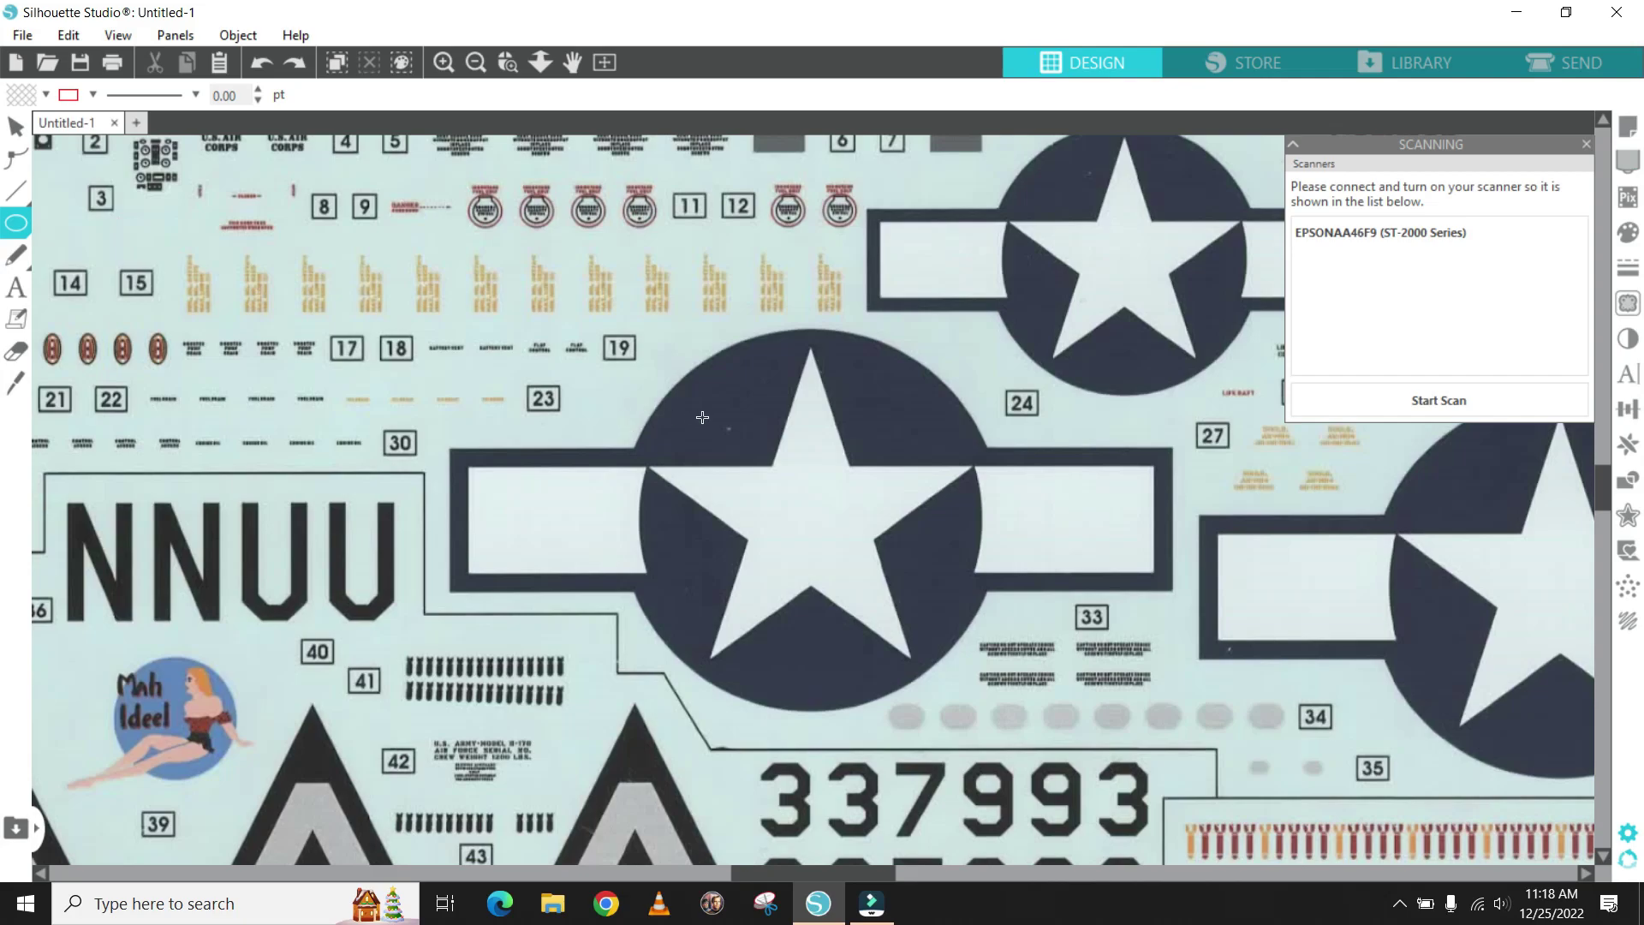
drag(693, 402, 1001, 718)
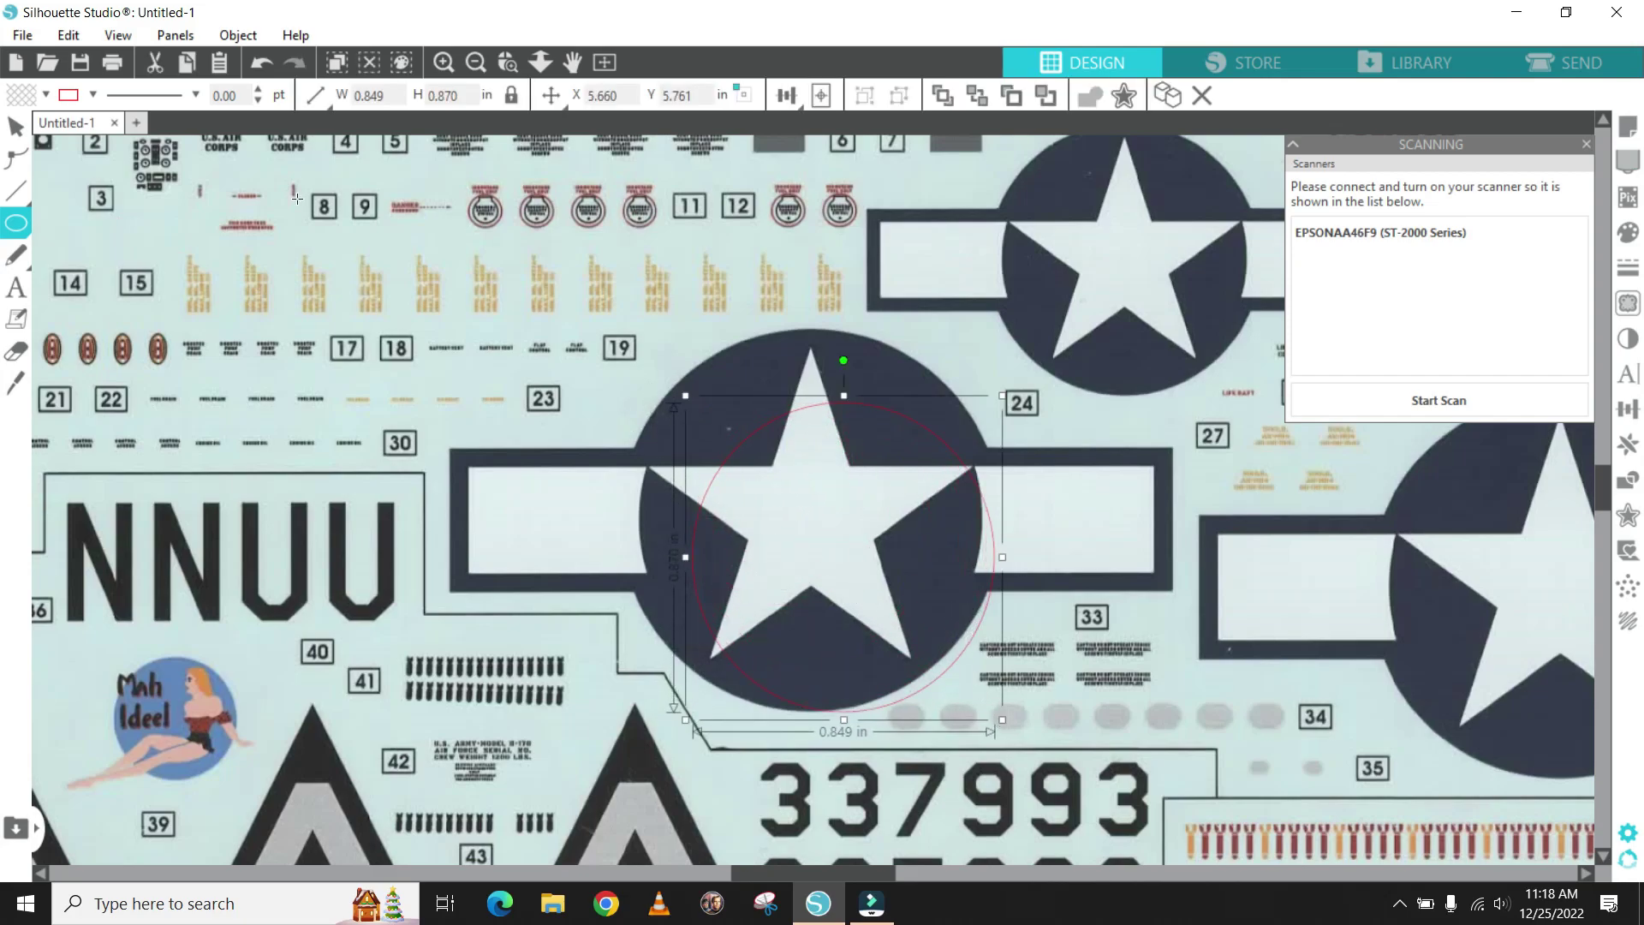
click(16, 127)
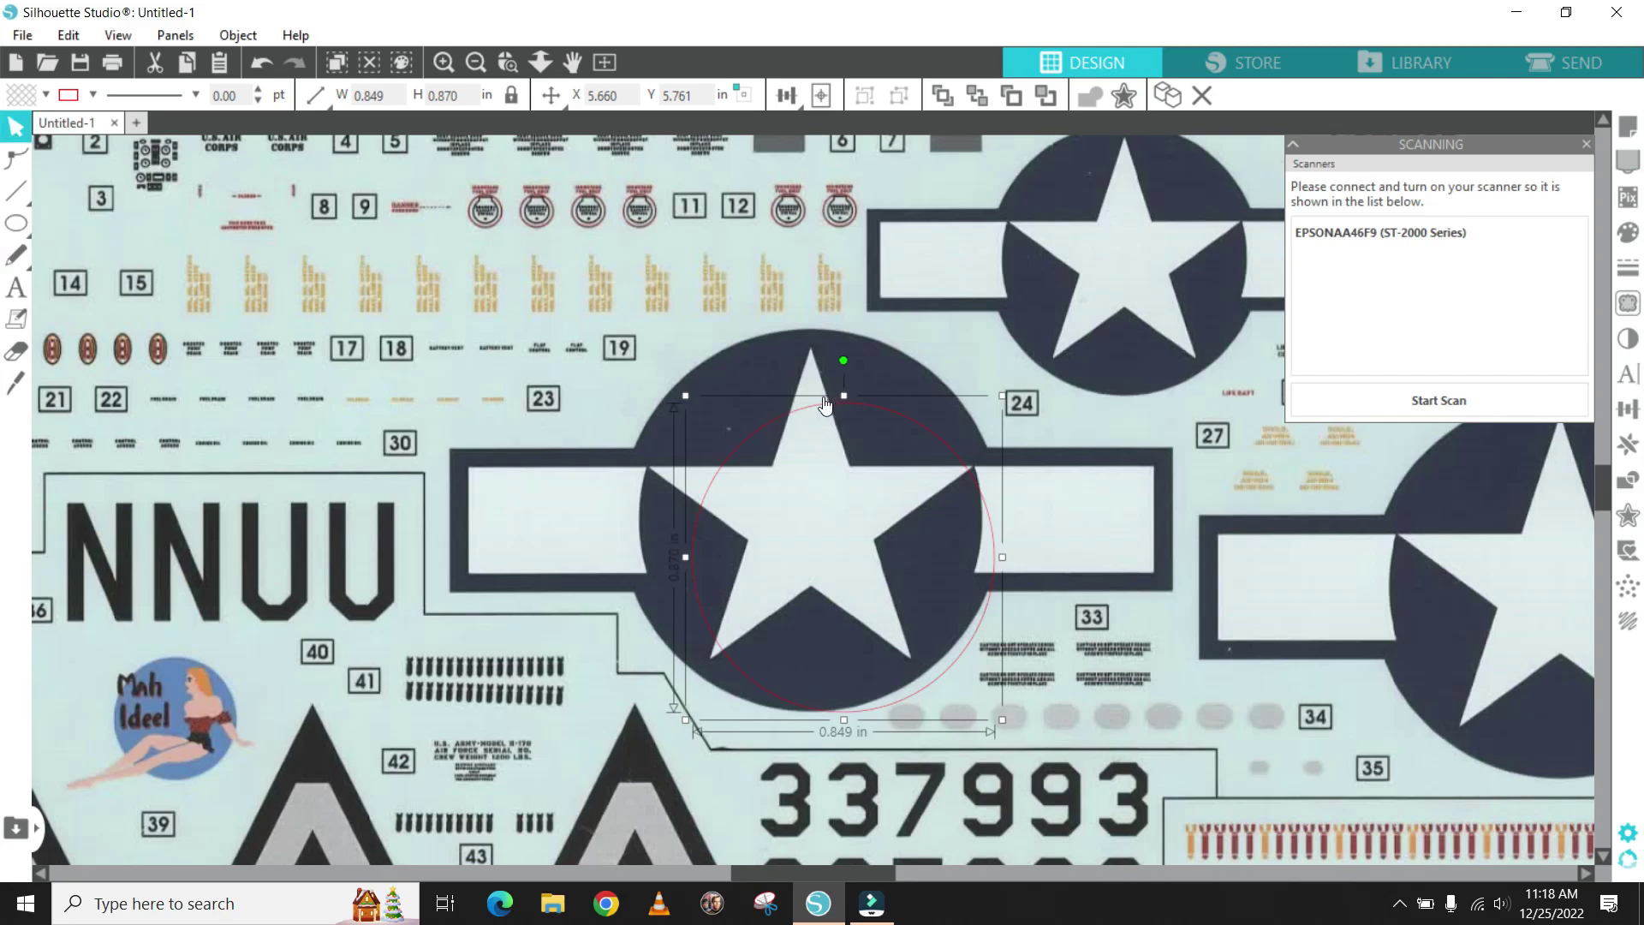
drag(818, 410, 872, 442)
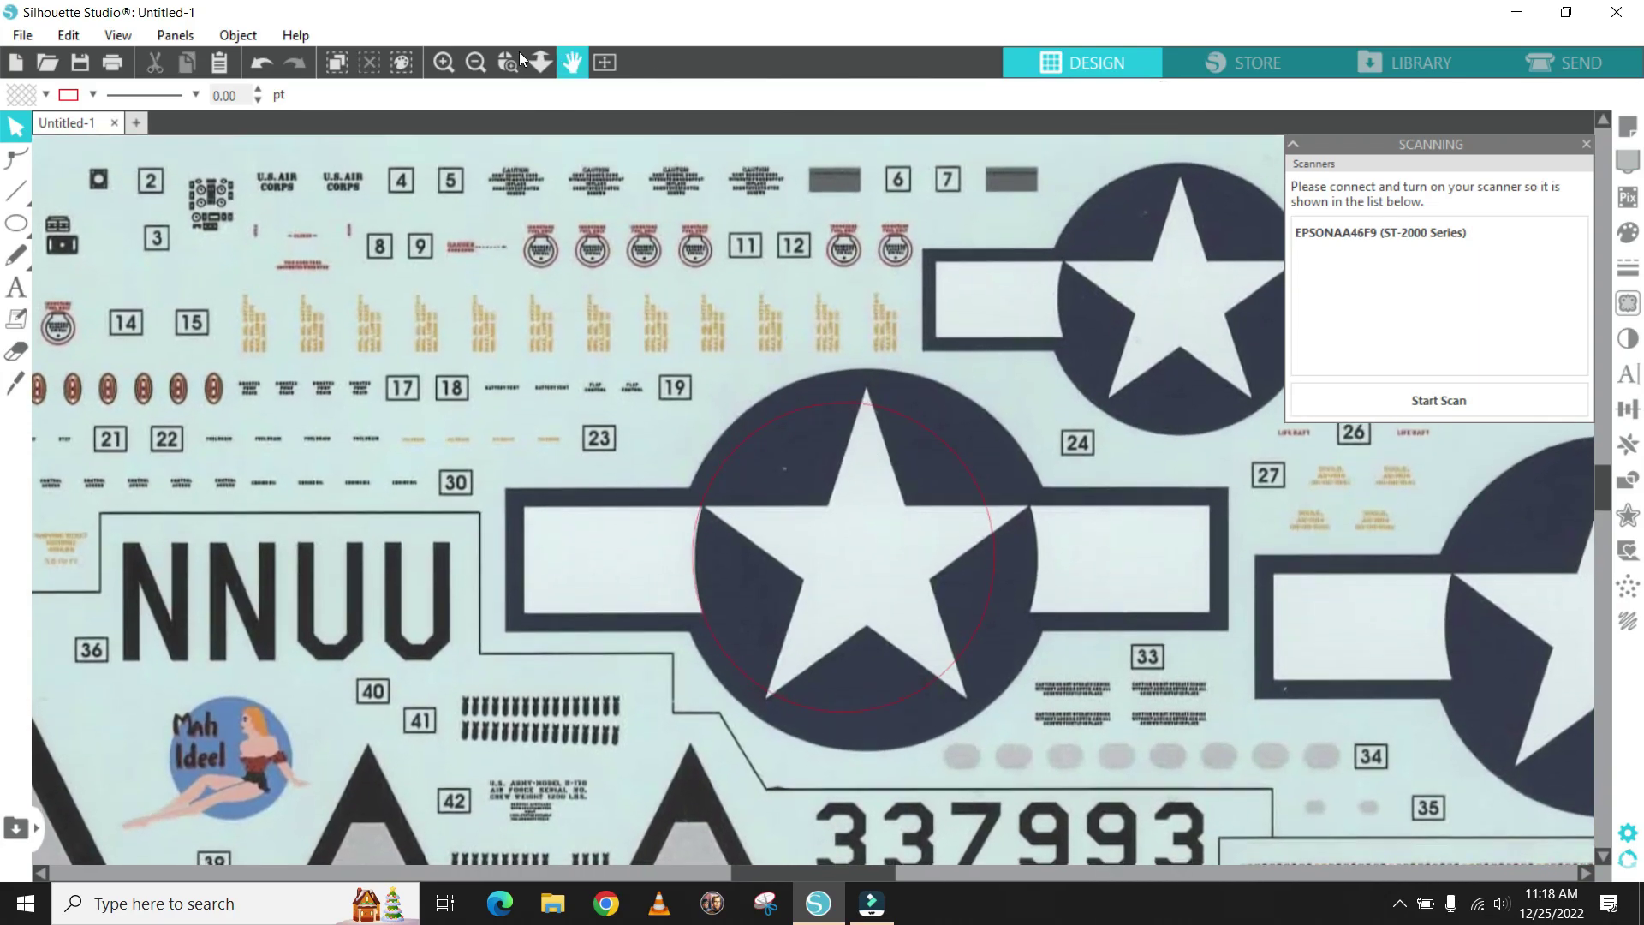
- Close the Scanning panel and enlarge the circle toward the roundel's edge
click(444, 62)
scroll(1247, 575, down, 1)
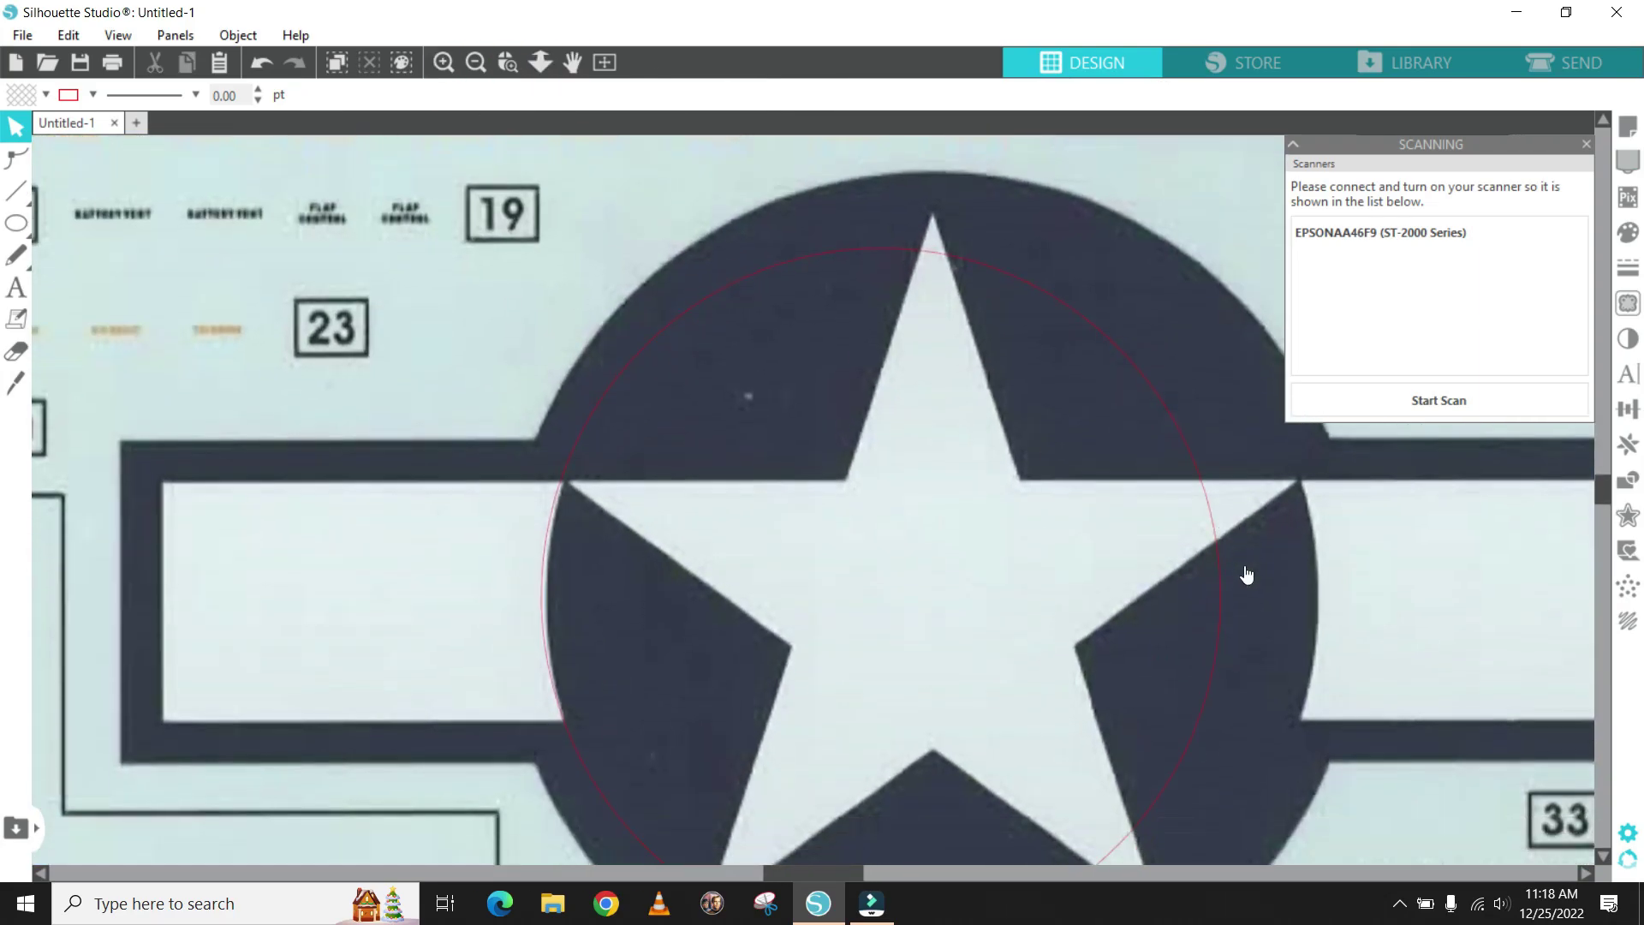
scroll(1484, 576, down, 3)
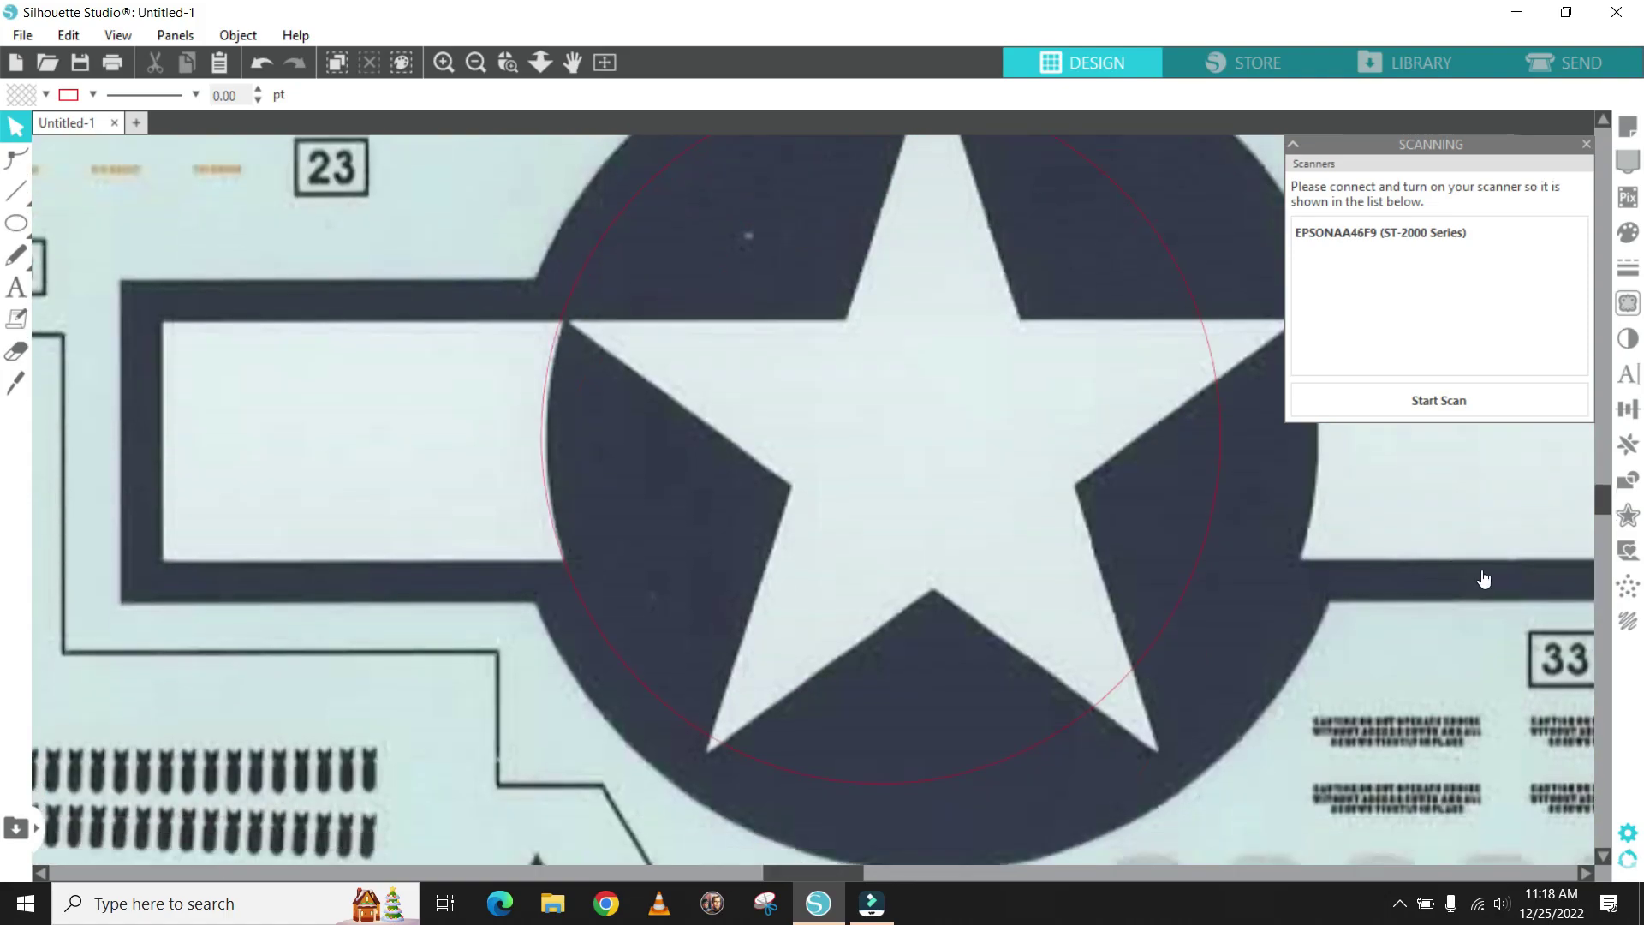
scroll(1487, 580, up, 1)
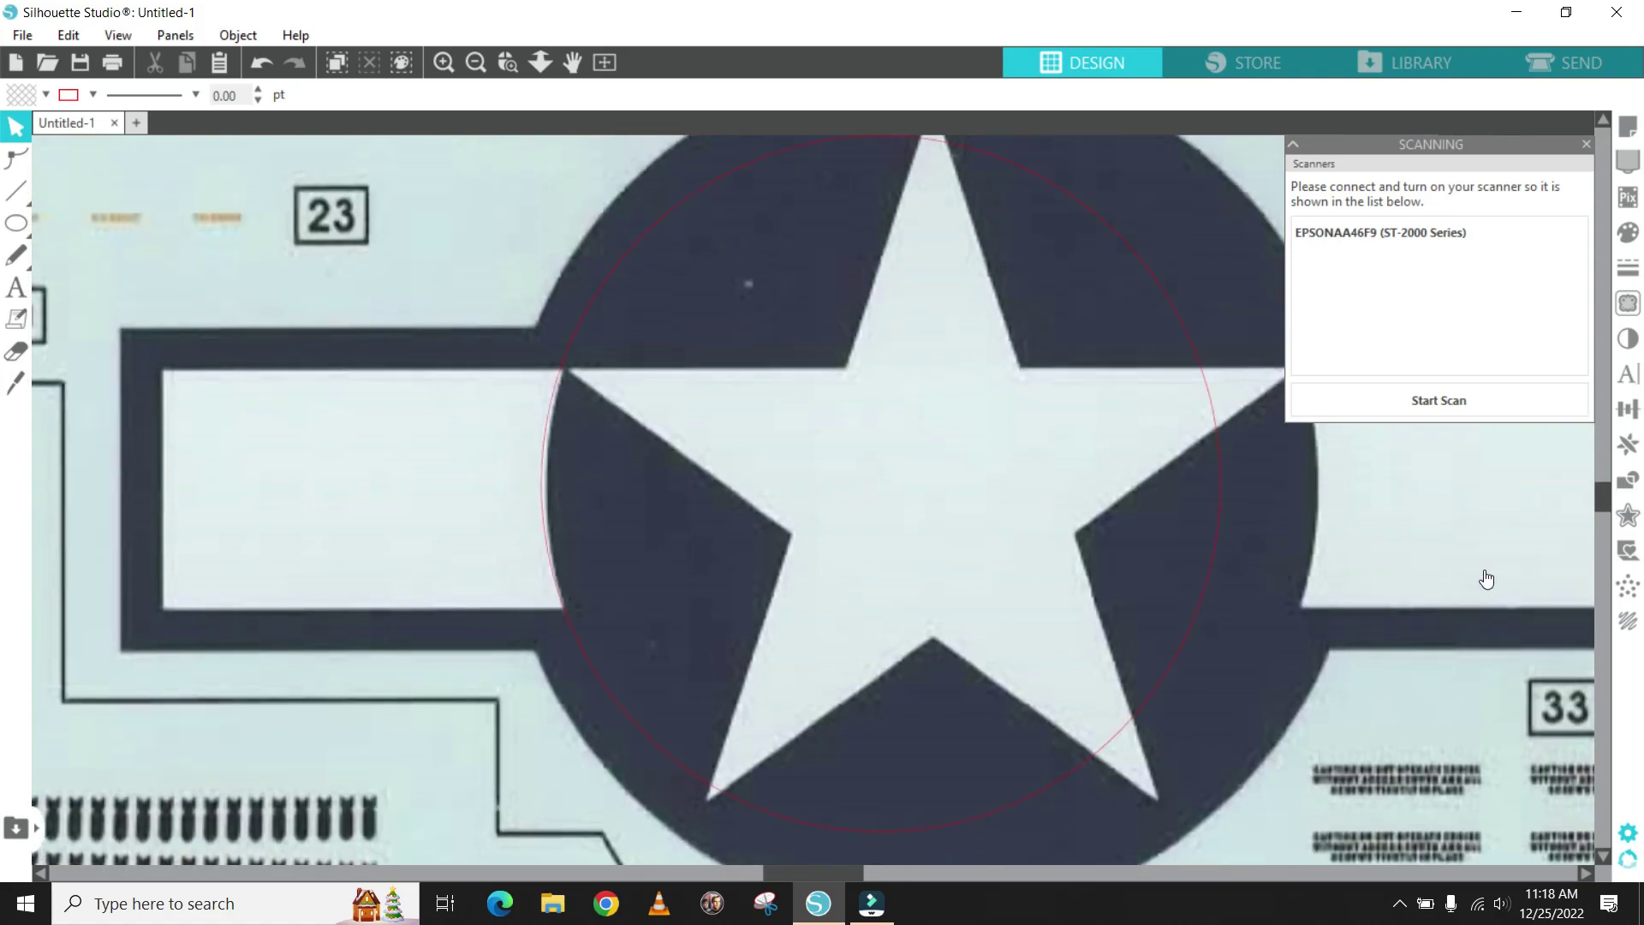
click(485, 61)
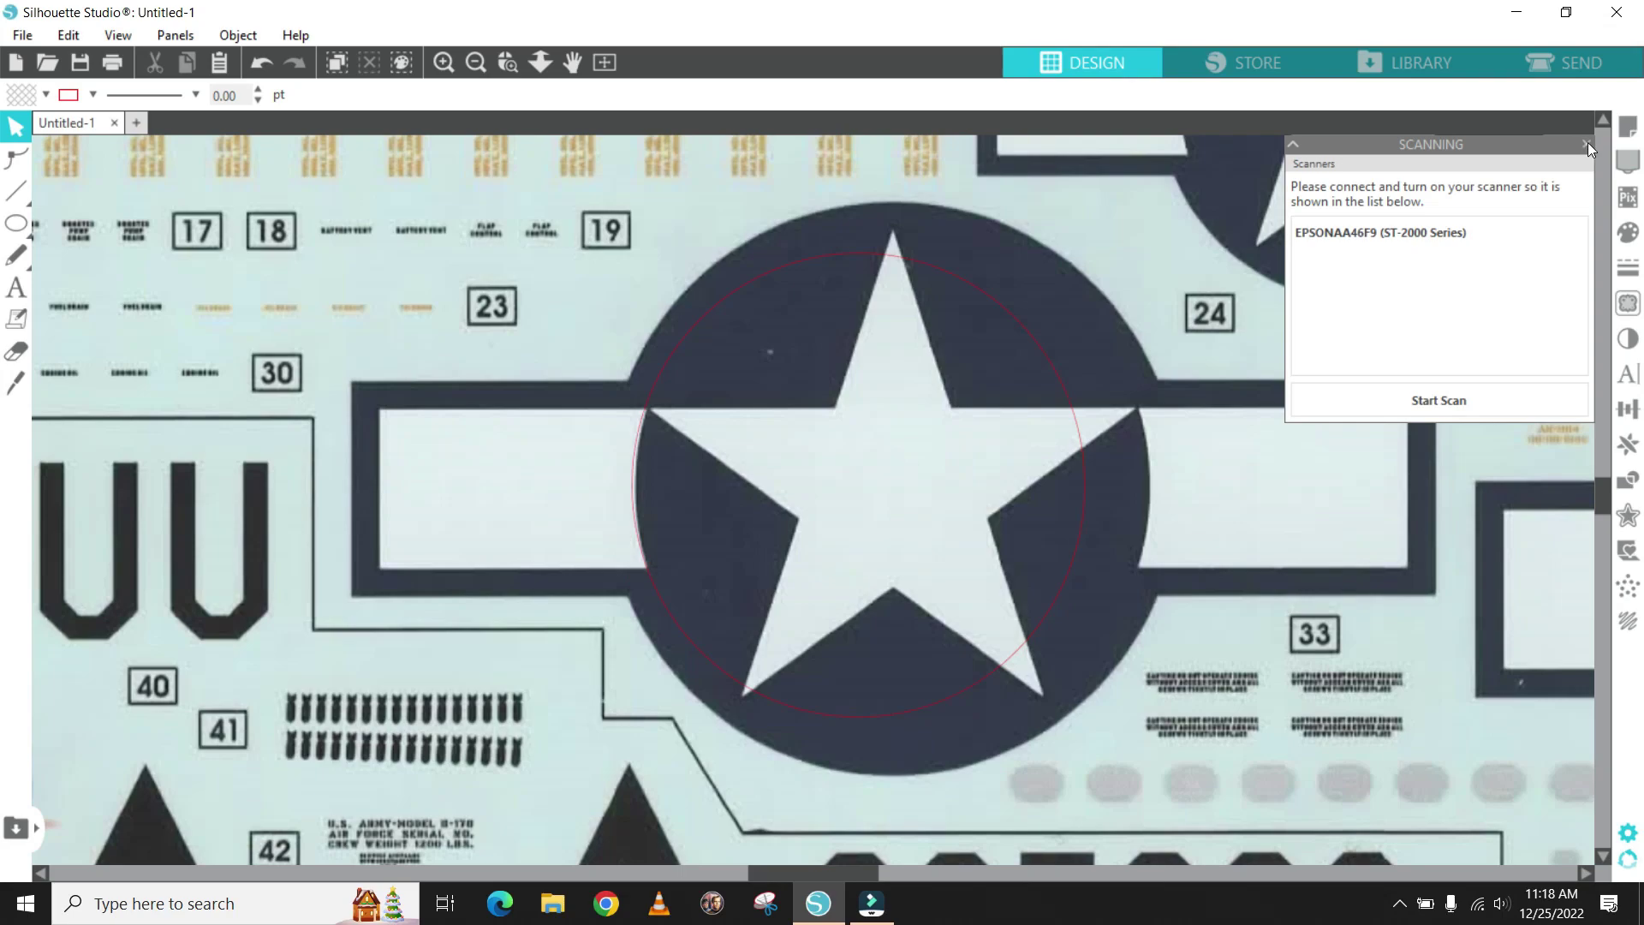
click(1588, 145)
click(1081, 527)
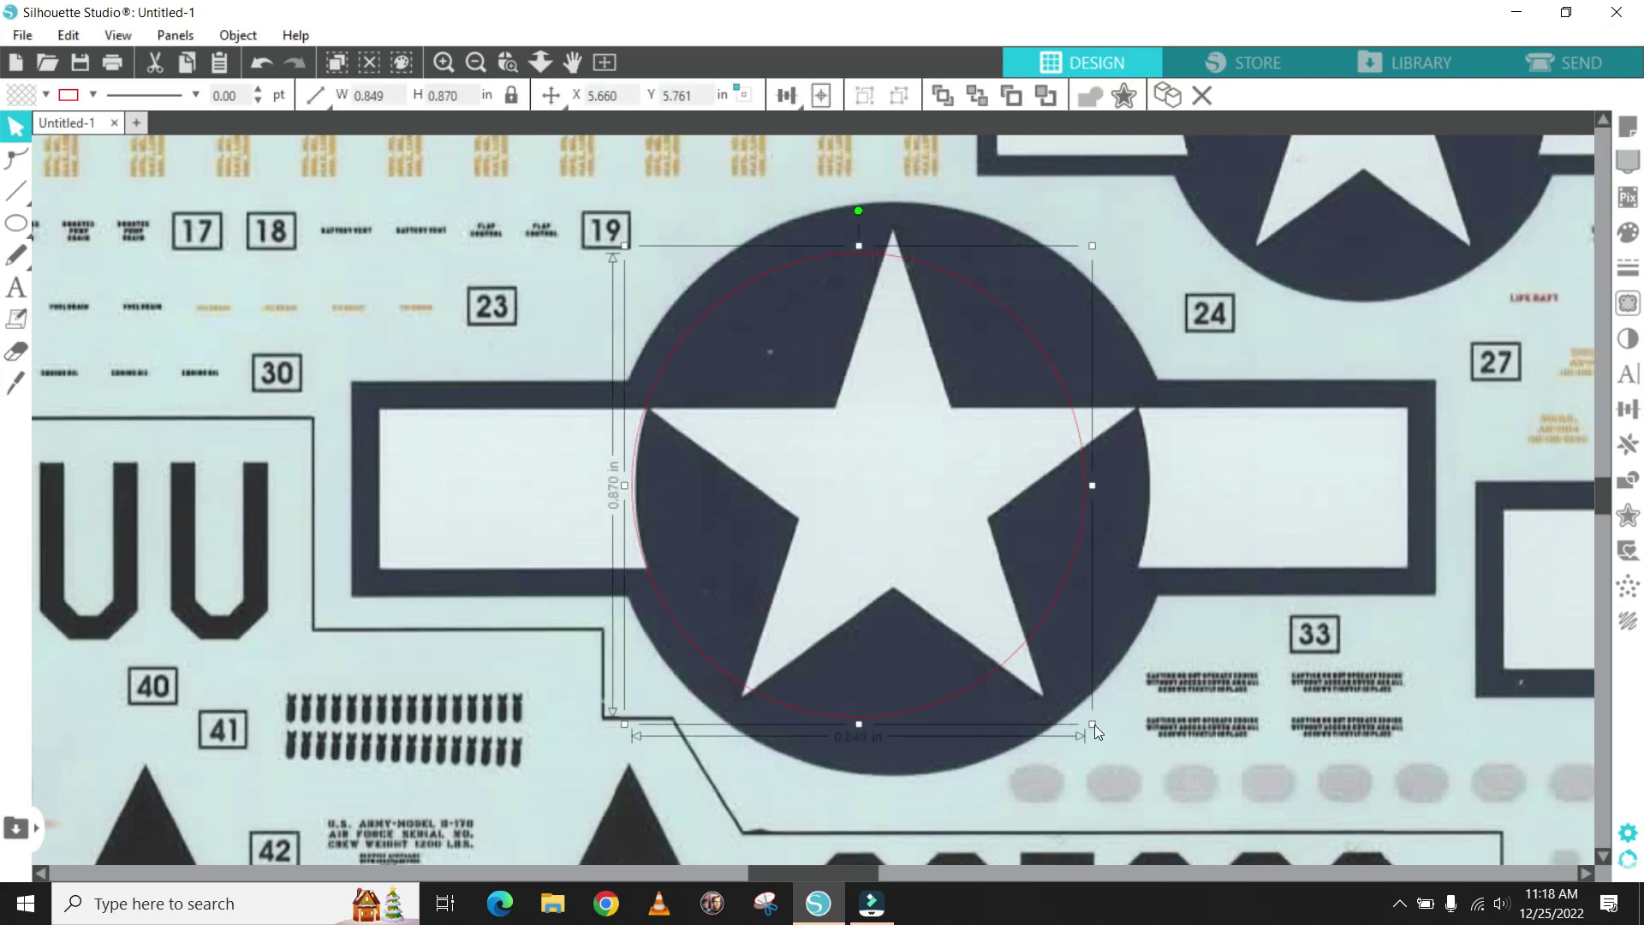
drag(1094, 724, 1175, 760)
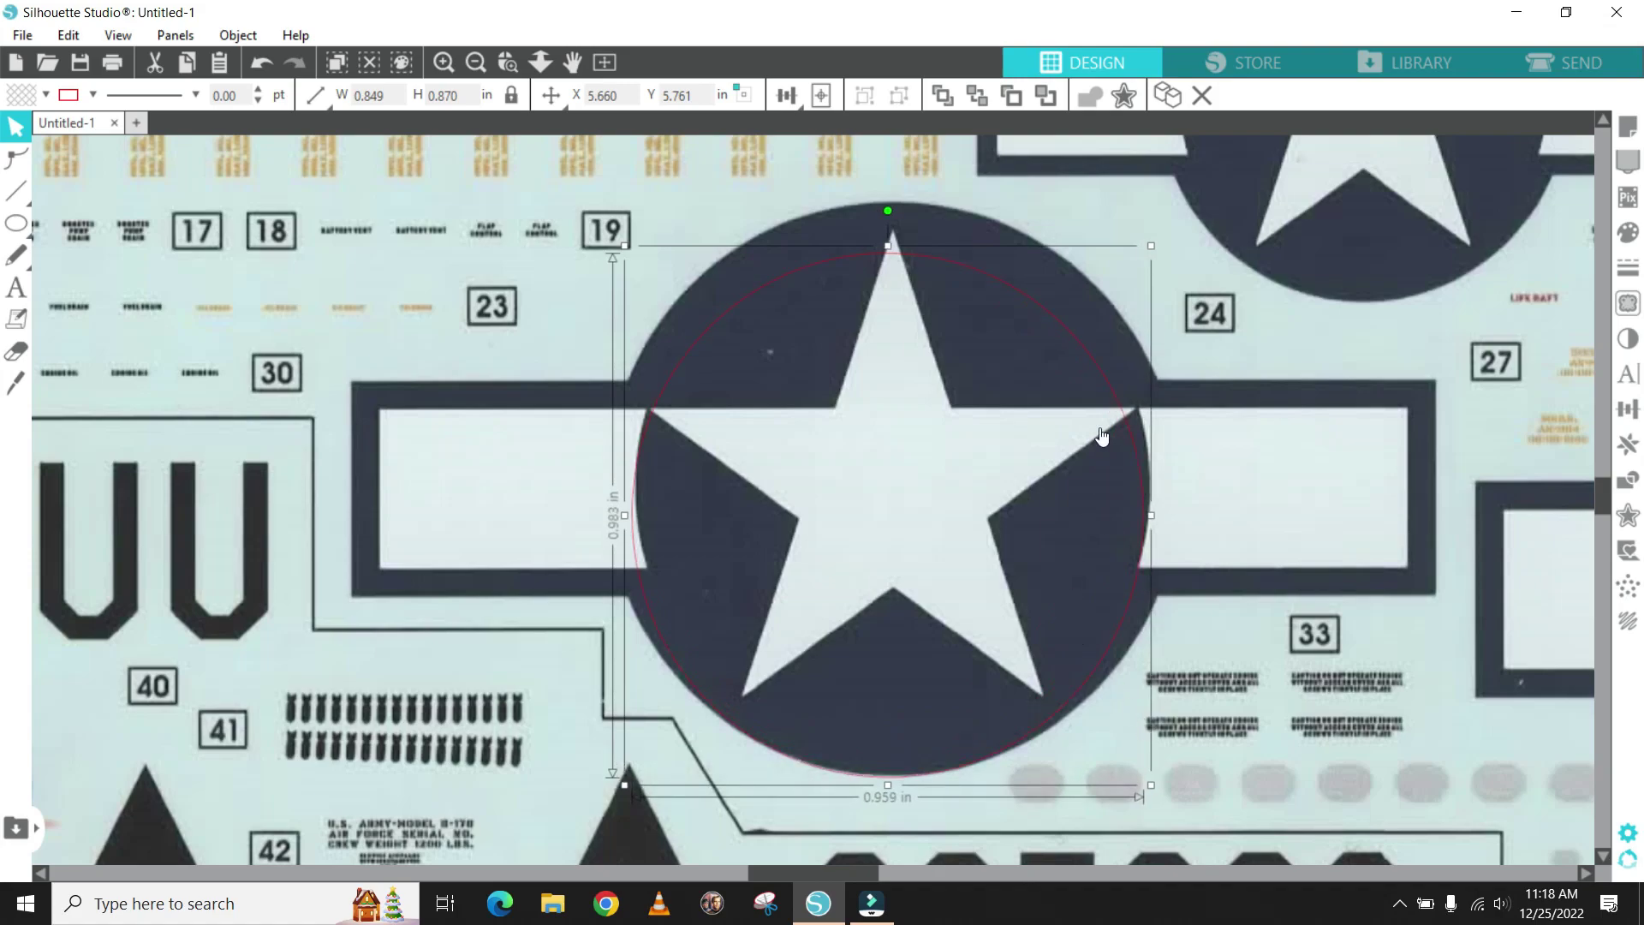
click(1039, 374)
- Enlarge the red circle further to about 1.078 in across
scroll(1031, 382, up, 1)
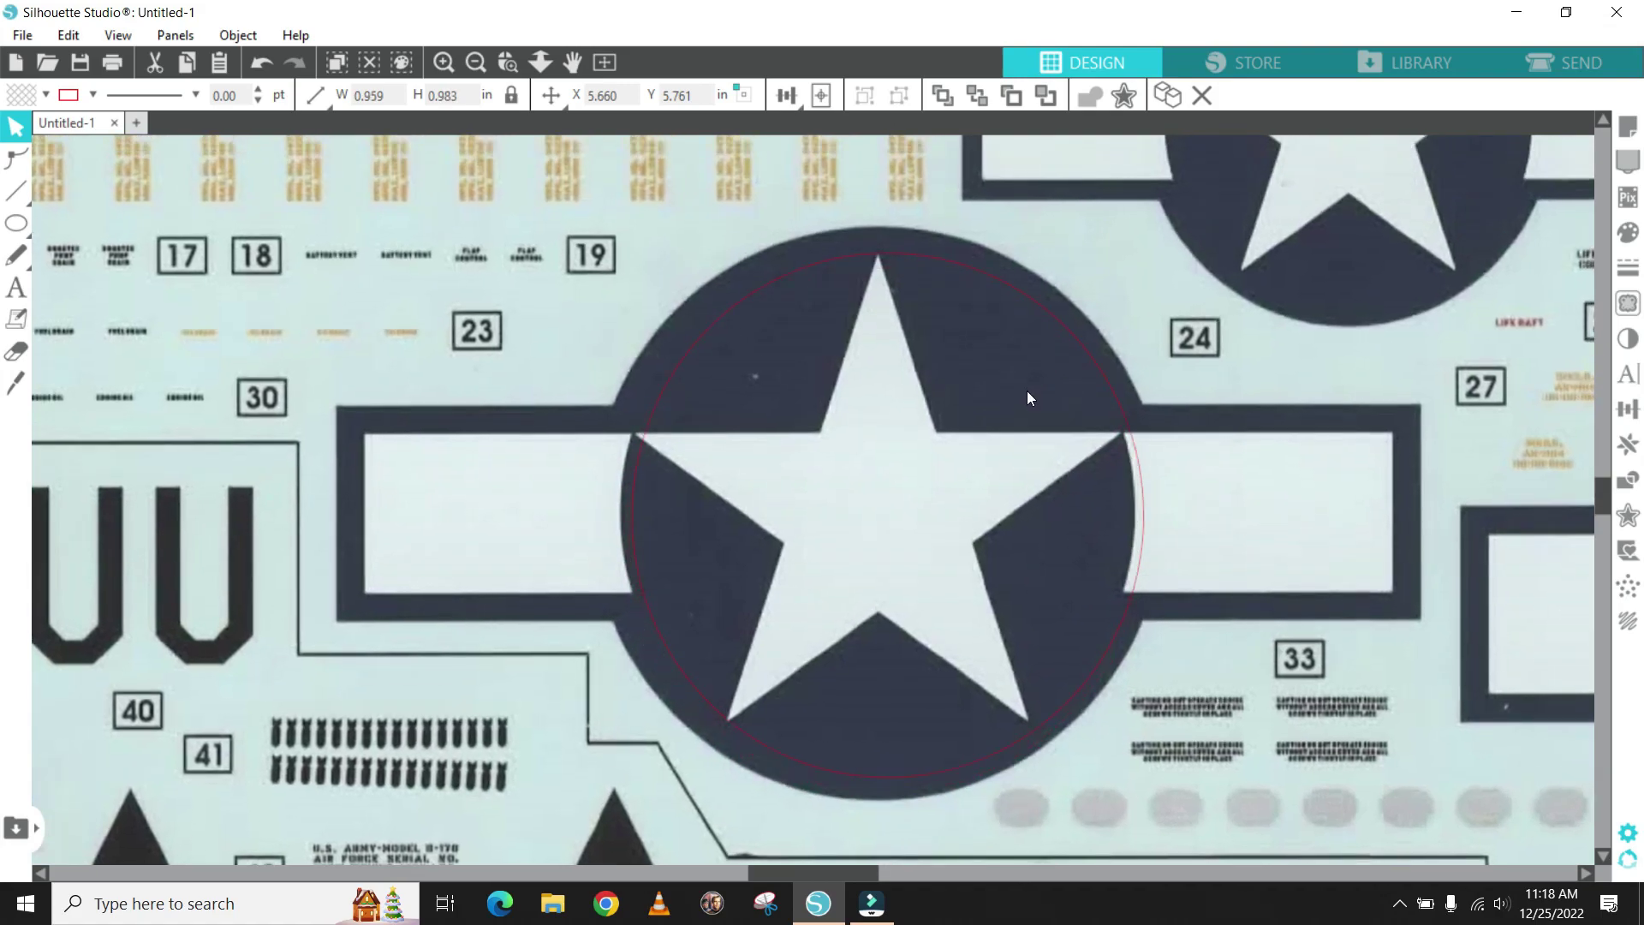
click(755, 293)
drag(631, 254, 594, 228)
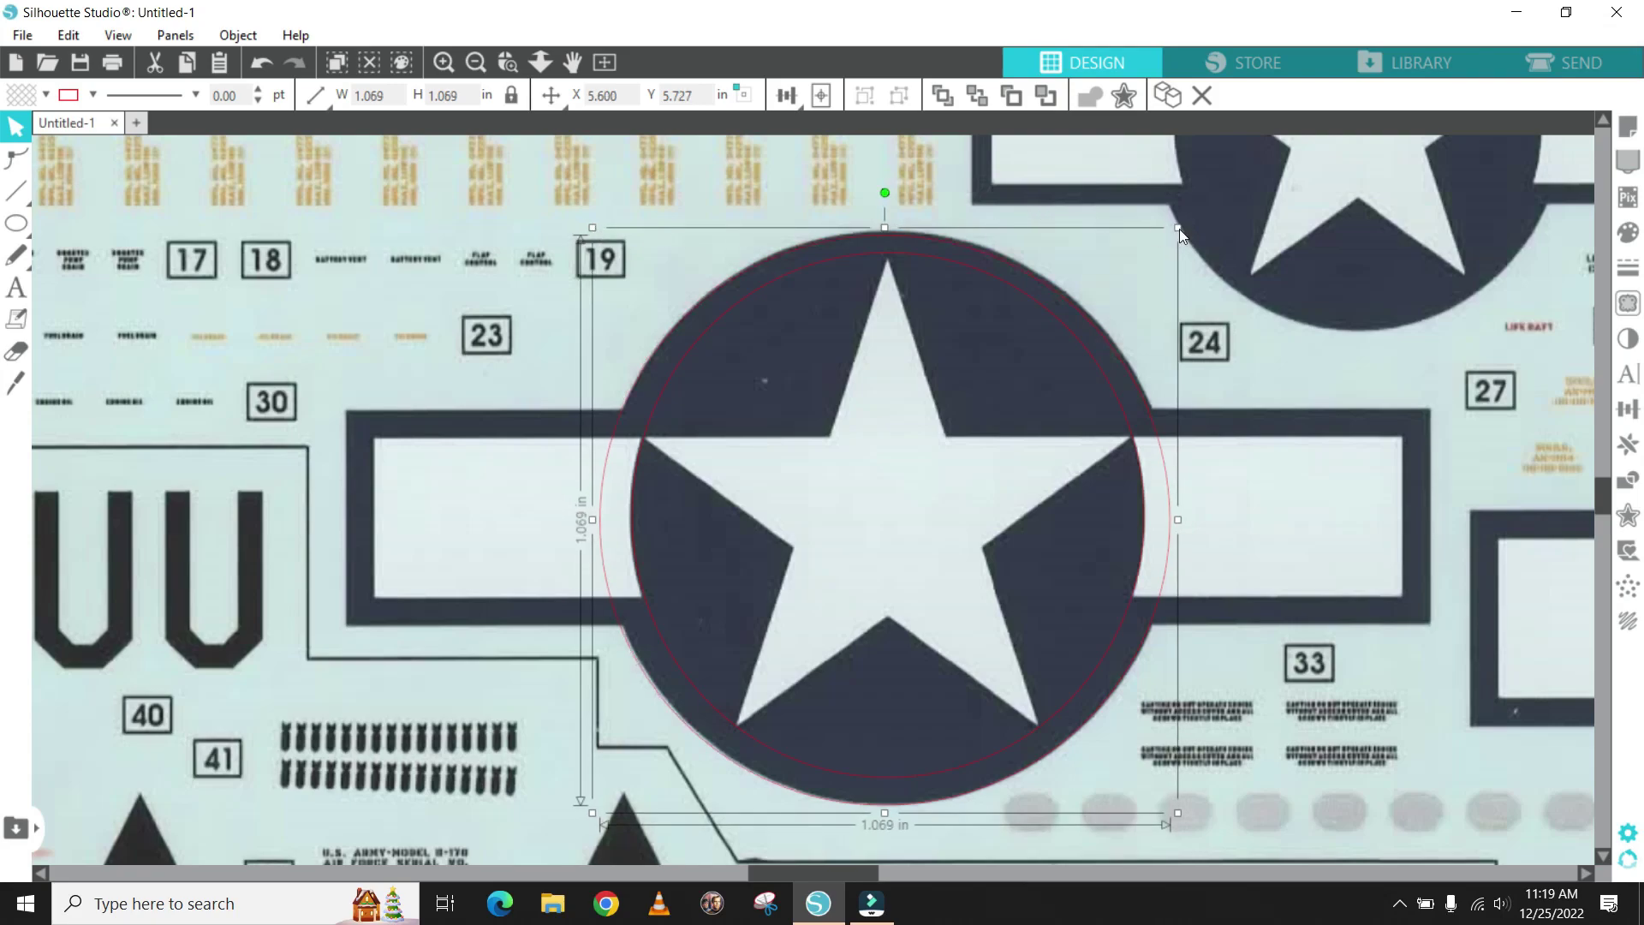
drag(1180, 229, 1182, 222)
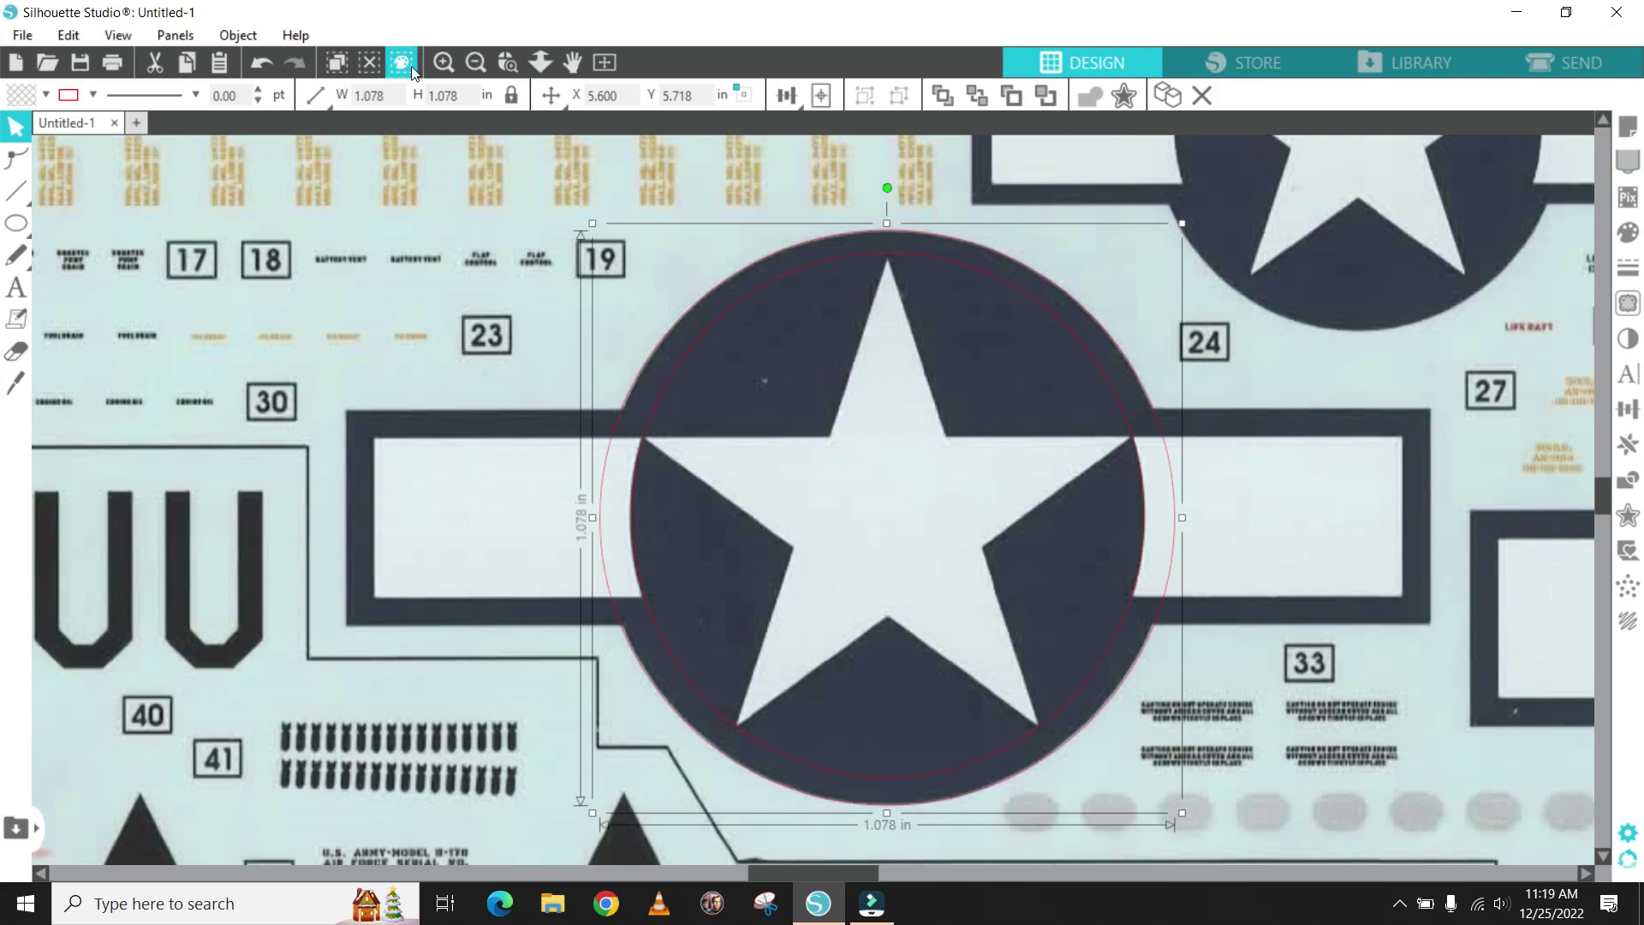
- Shrink the circle slightly so it matches the roundel at about 1.074 in
click(444, 61)
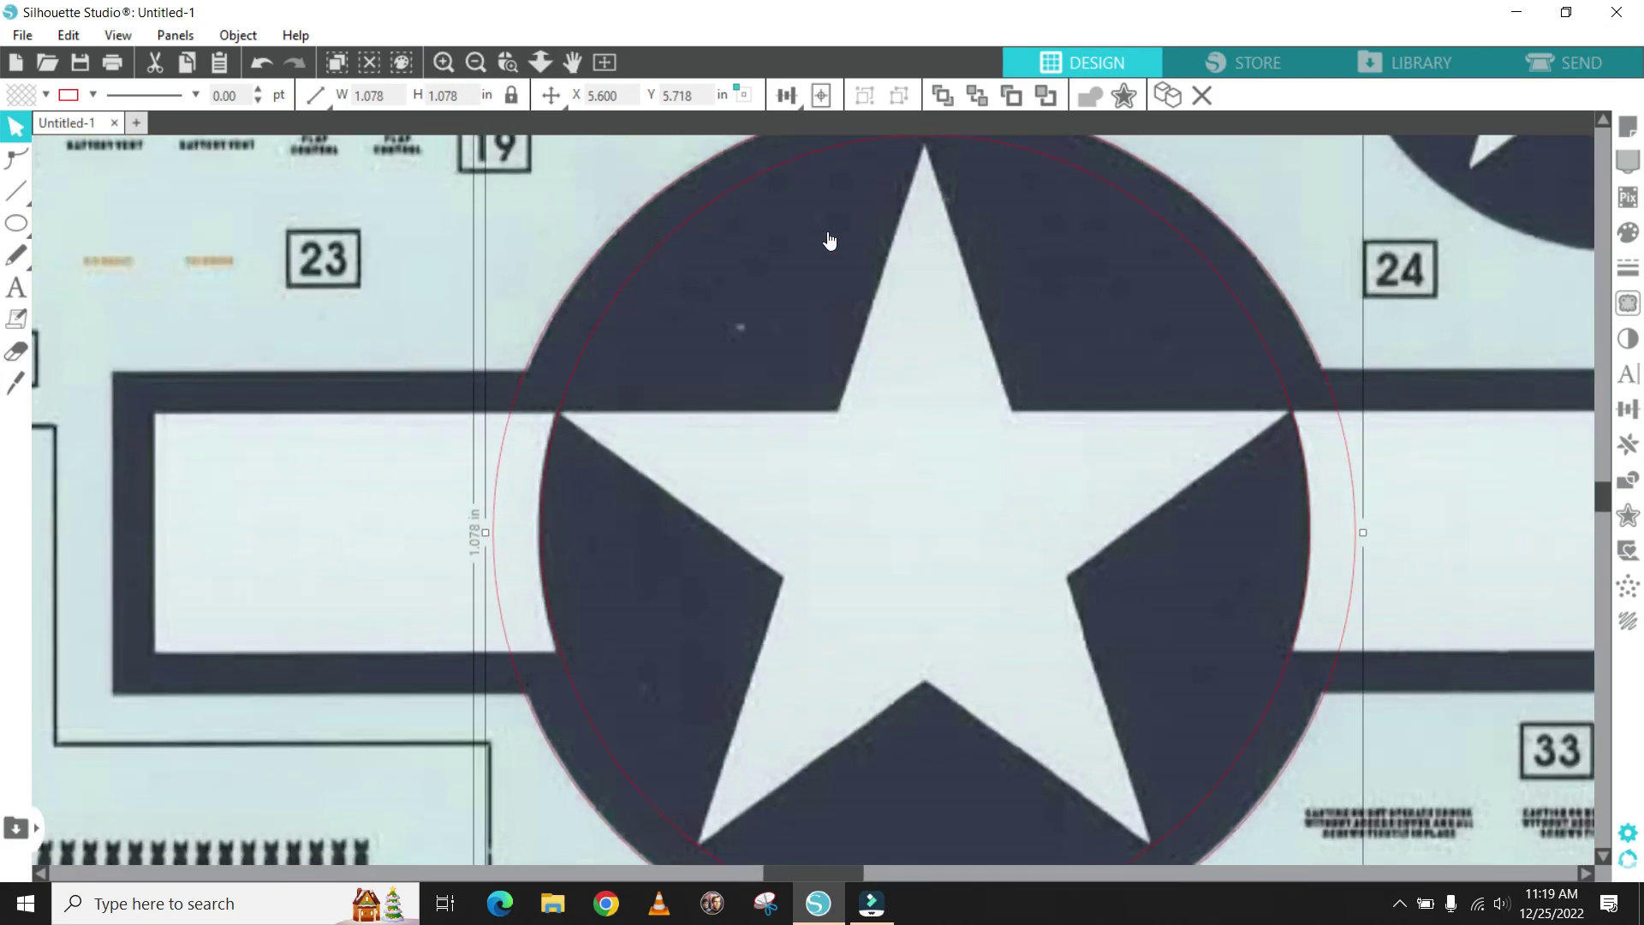
scroll(1473, 303, up, 2)
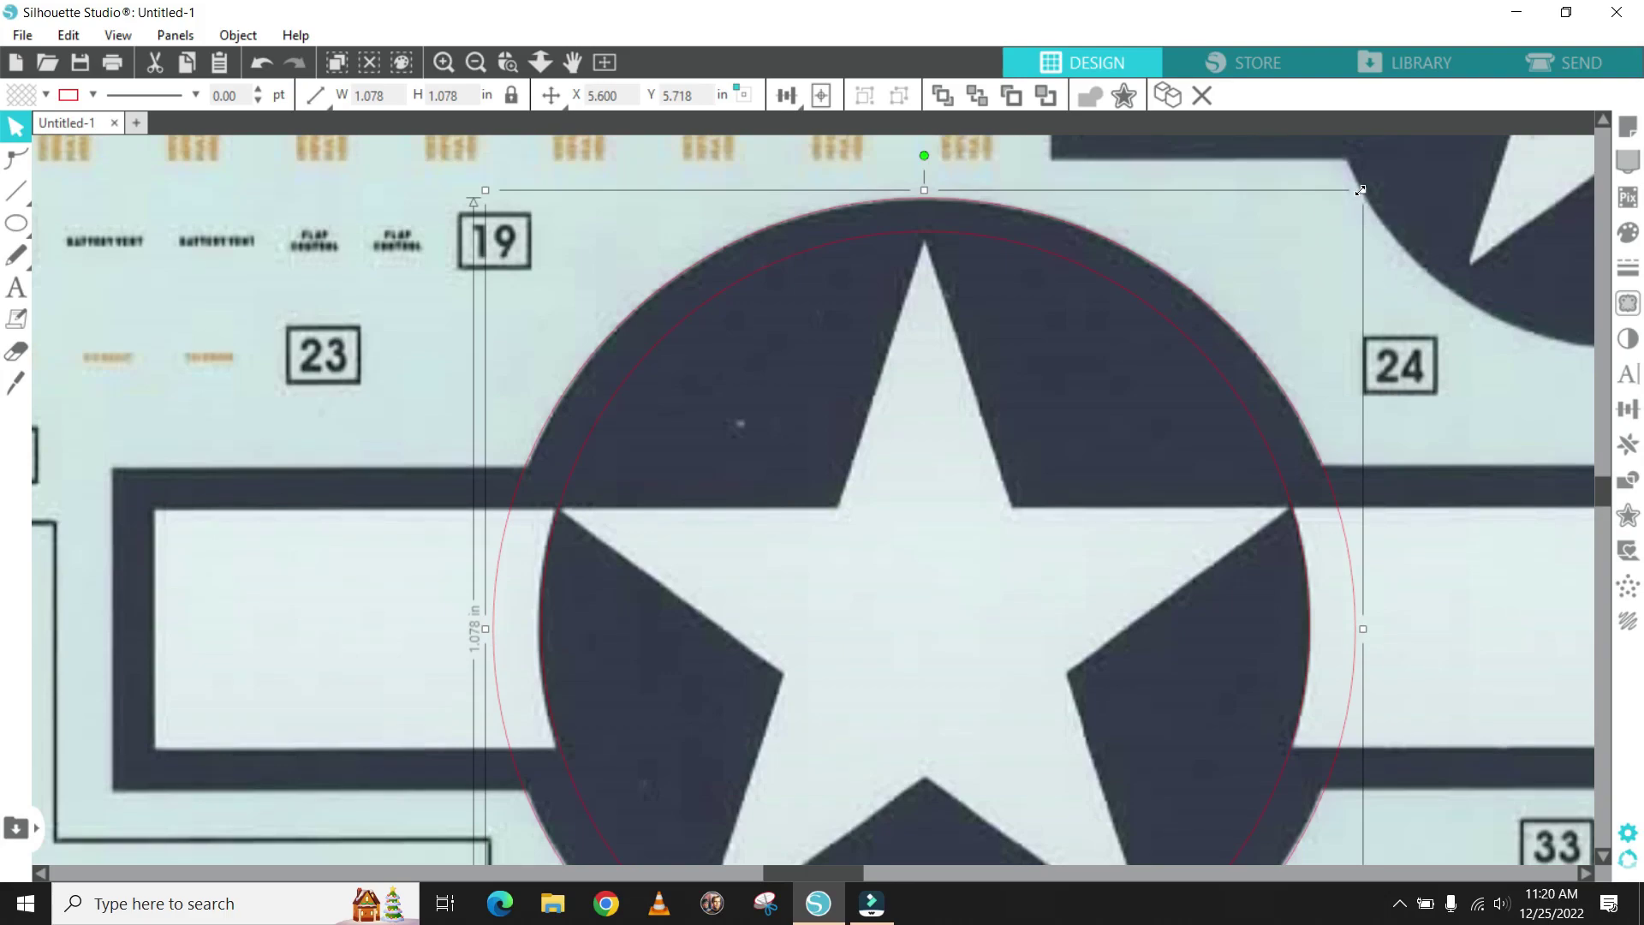
drag(1360, 190, 1354, 187)
scroll(1164, 352, down, 7)
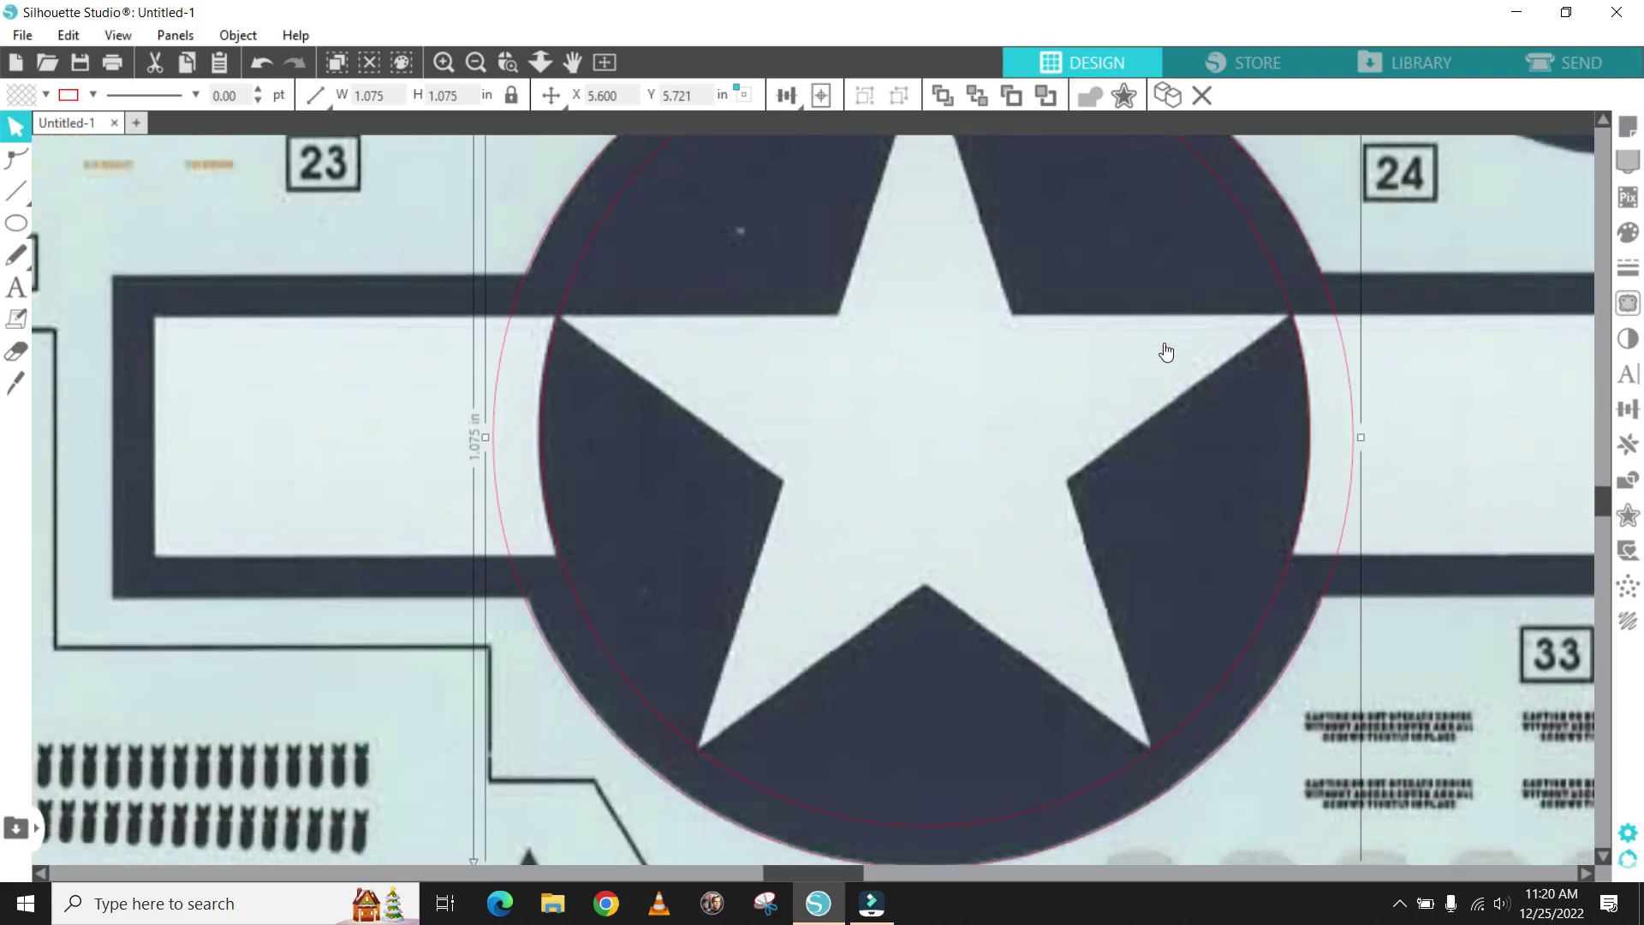
scroll(1161, 350, down, 3)
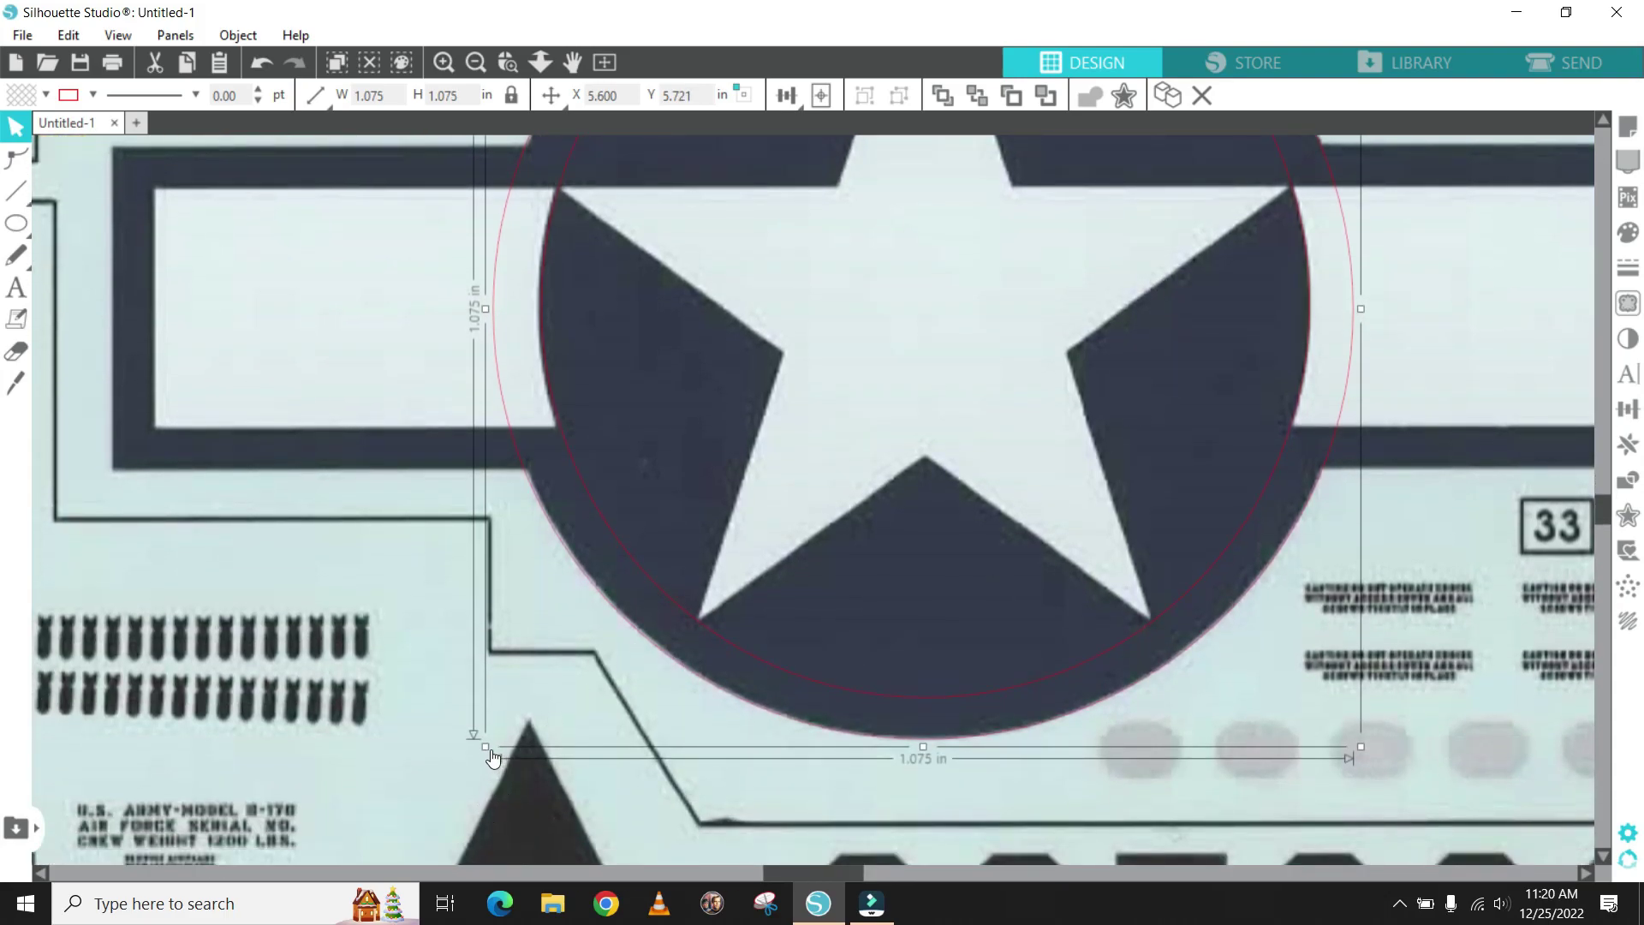
drag(486, 747, 491, 751)
scroll(660, 758, up, 3)
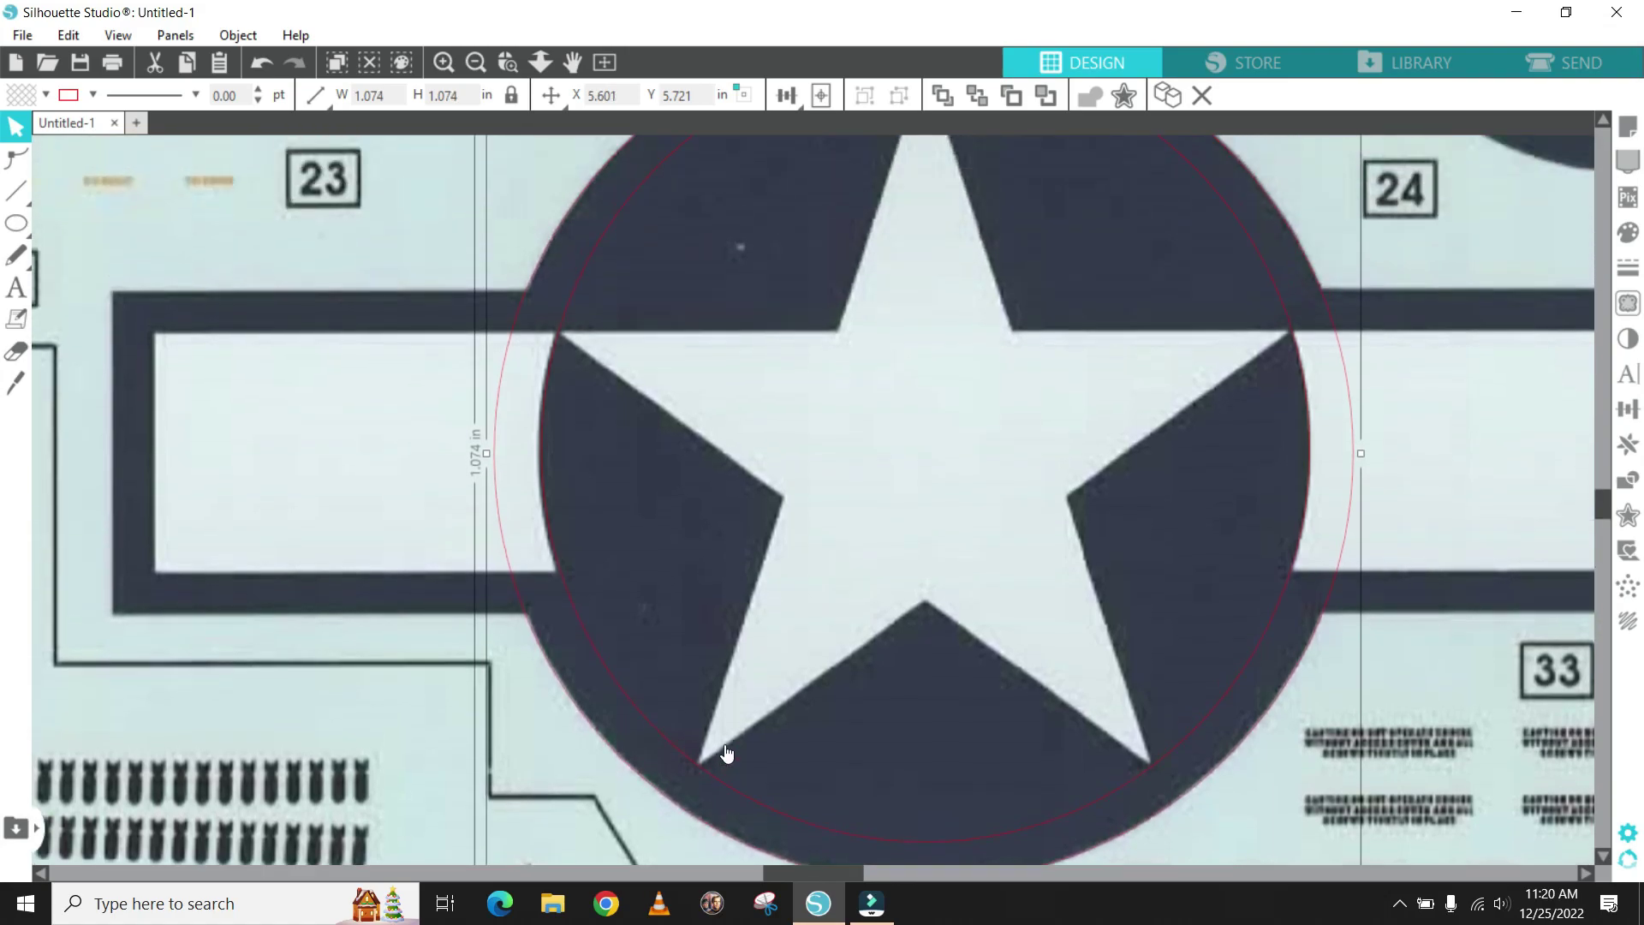
scroll(727, 753, up, 3)
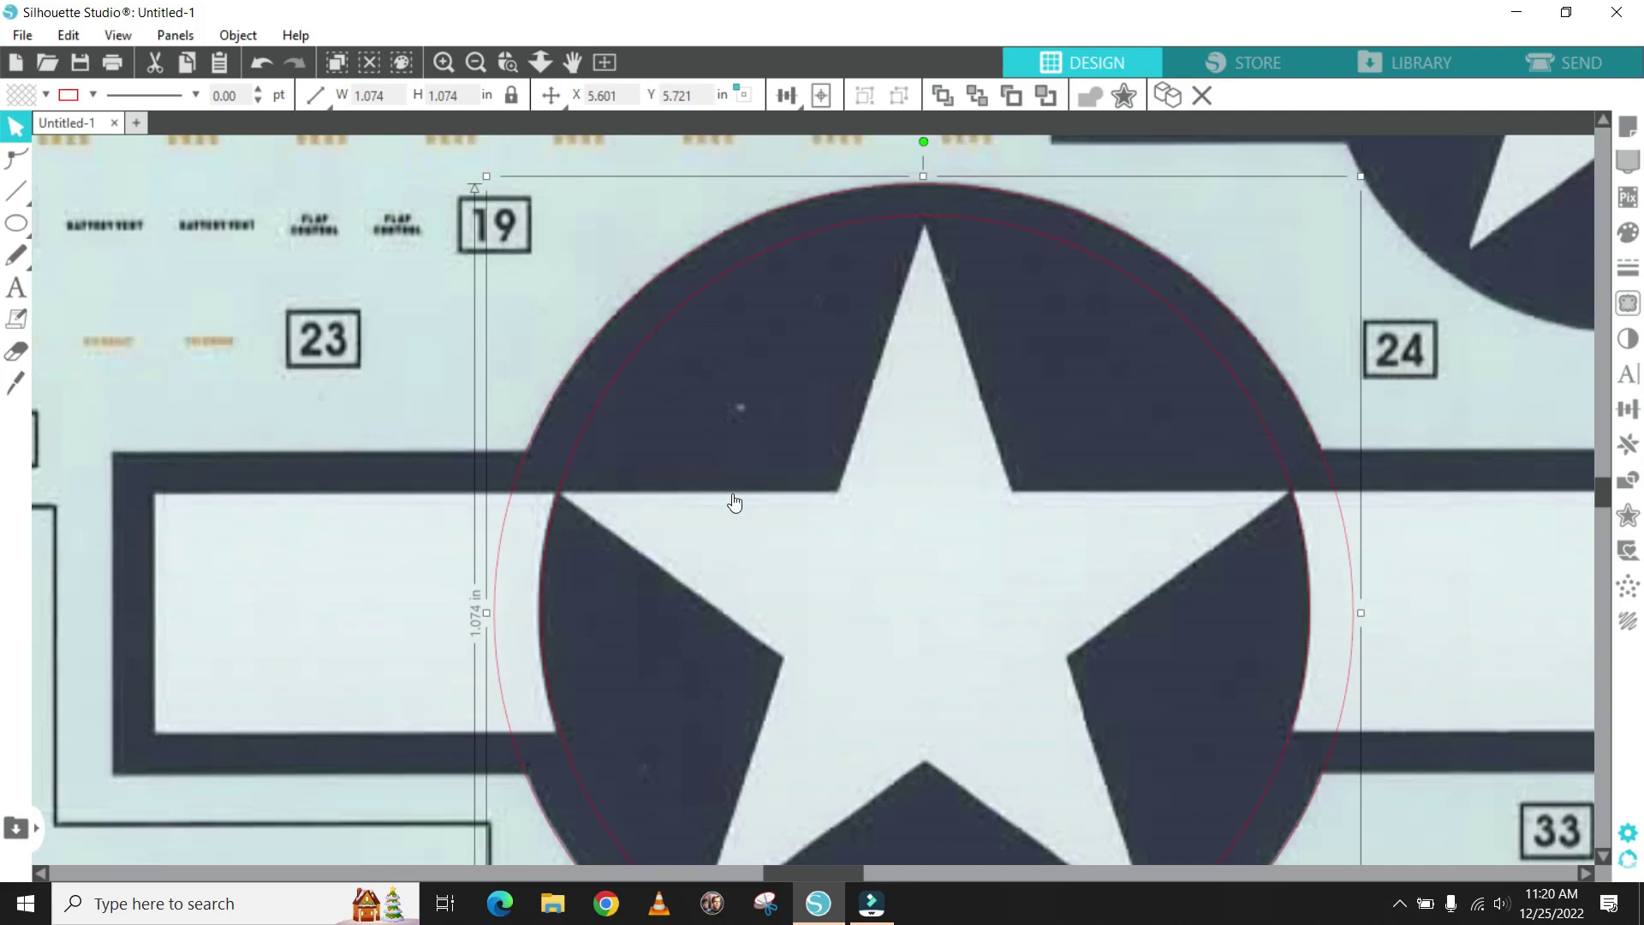
mouse_move(22, 226)
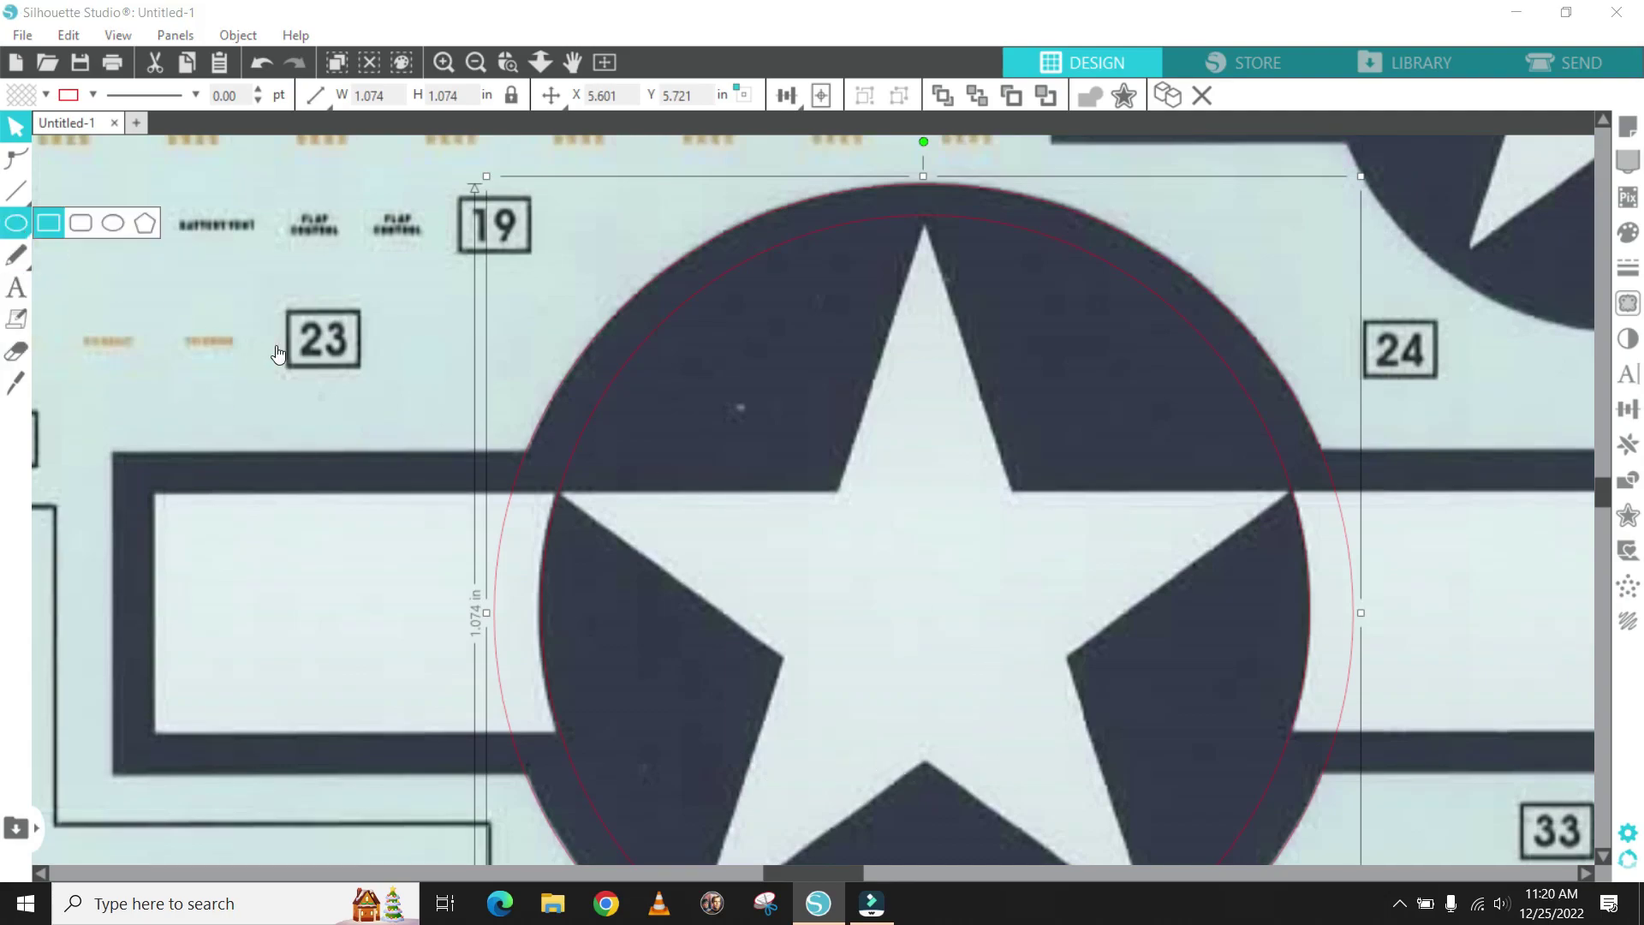
scroll(373, 446, down, 1)
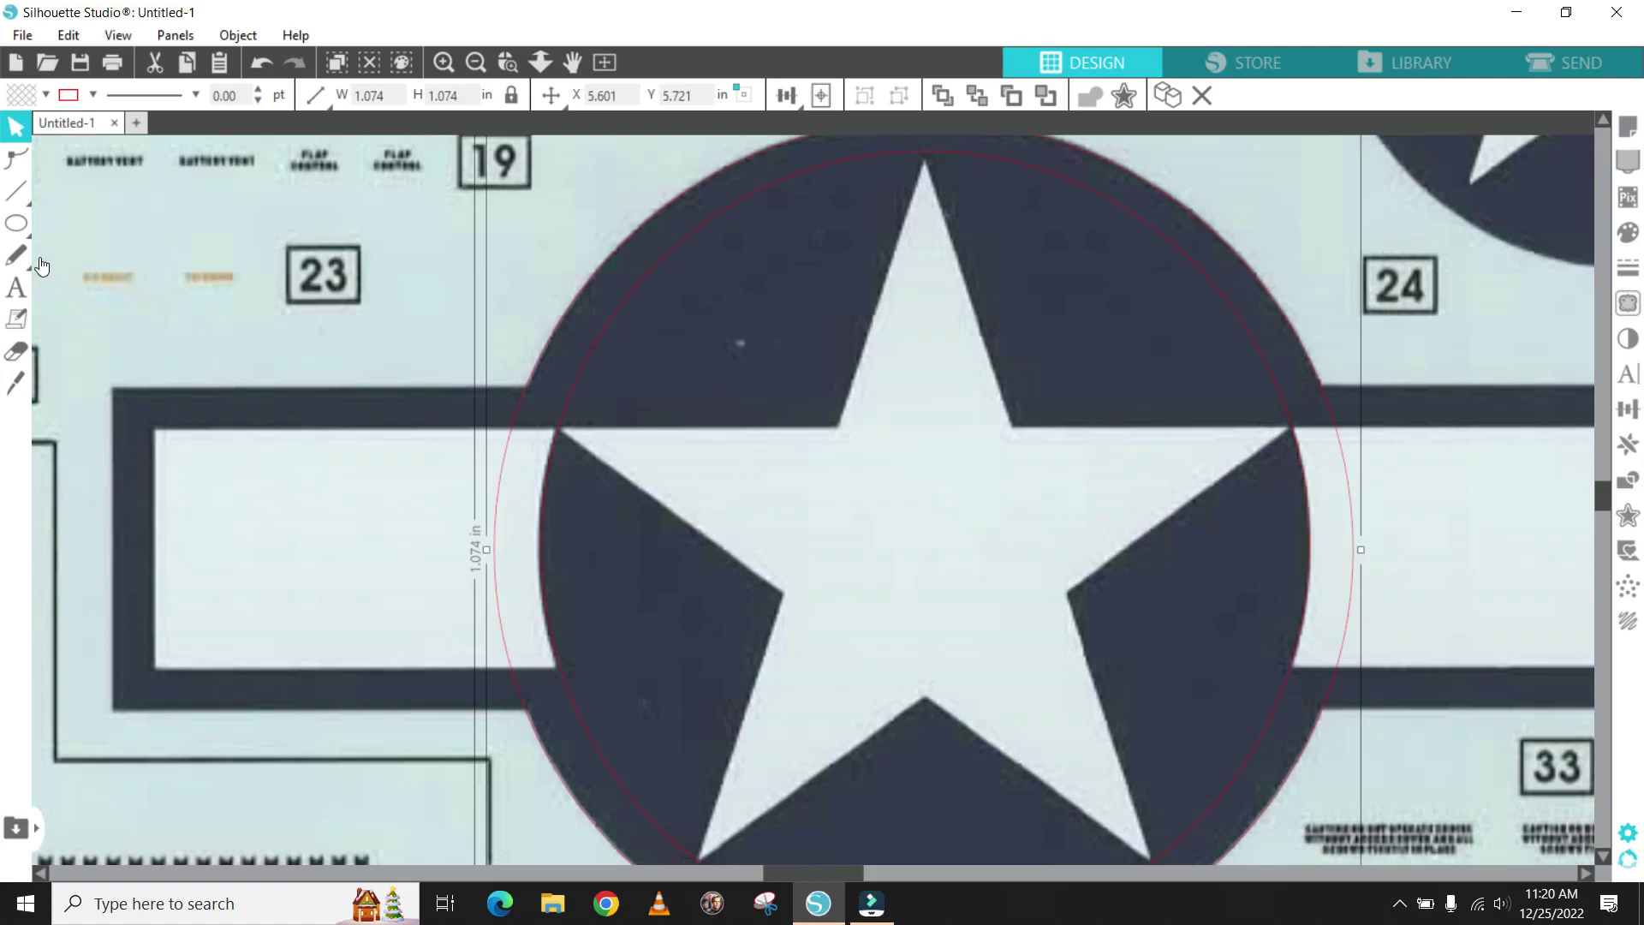
- Draw a rectangle around the left bar stub and fit its corners, about 0.542 × 0.418 in
click(49, 223)
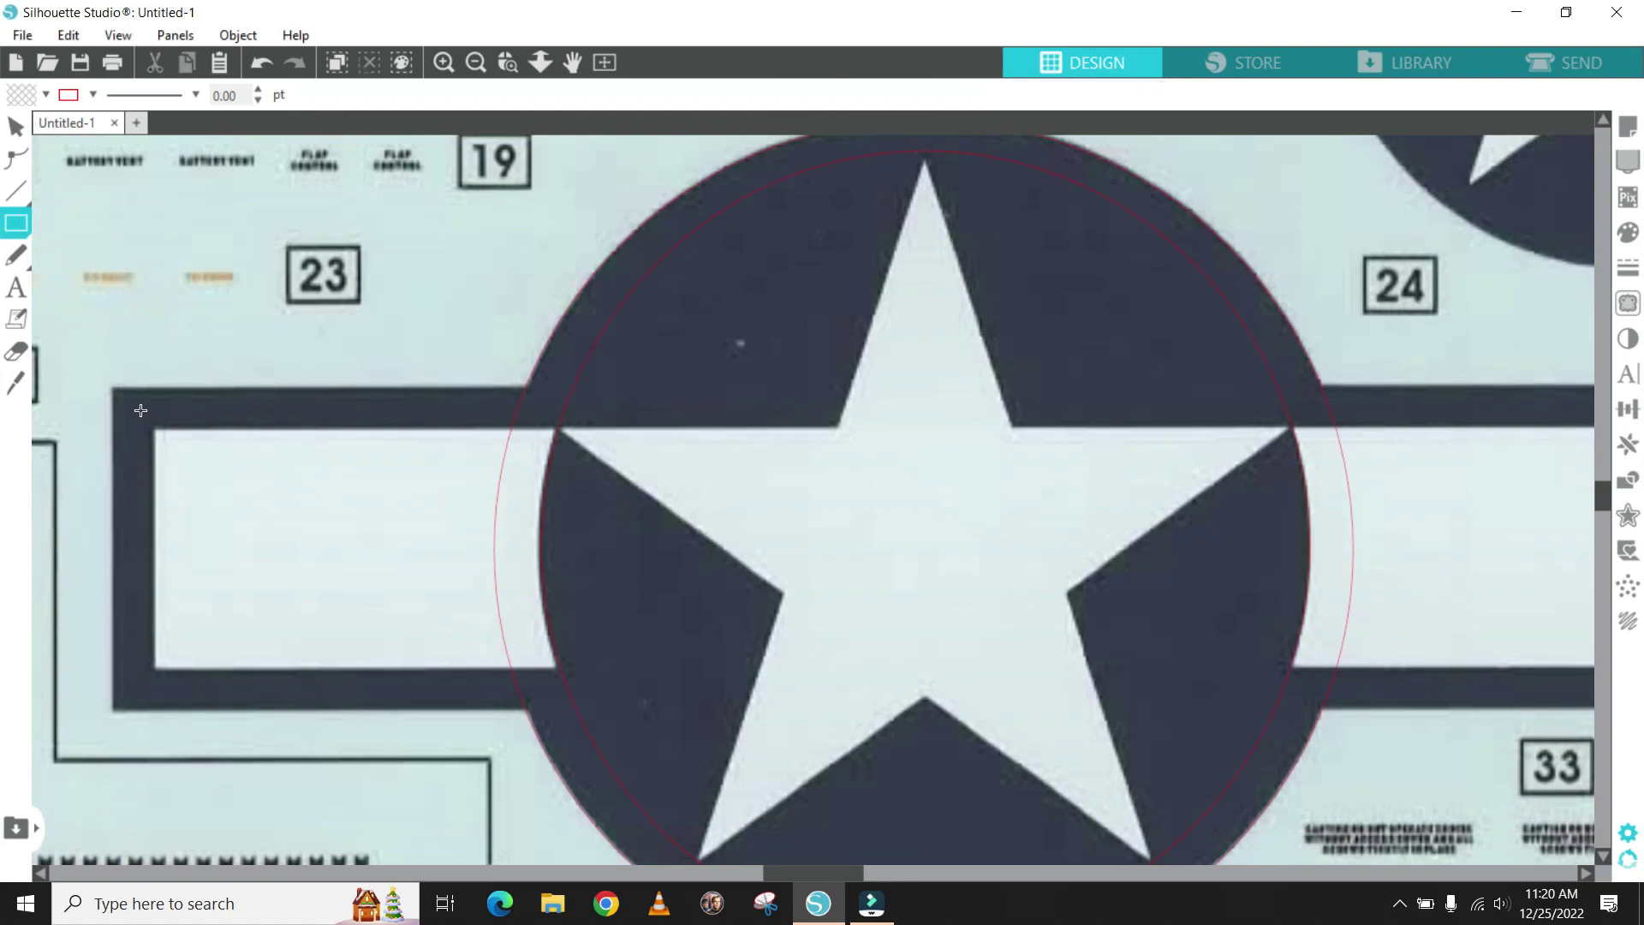
mouse_move(111, 386)
mouse_down()
mouse_move(456, 690)
mouse_move(527, 706)
mouse_up()
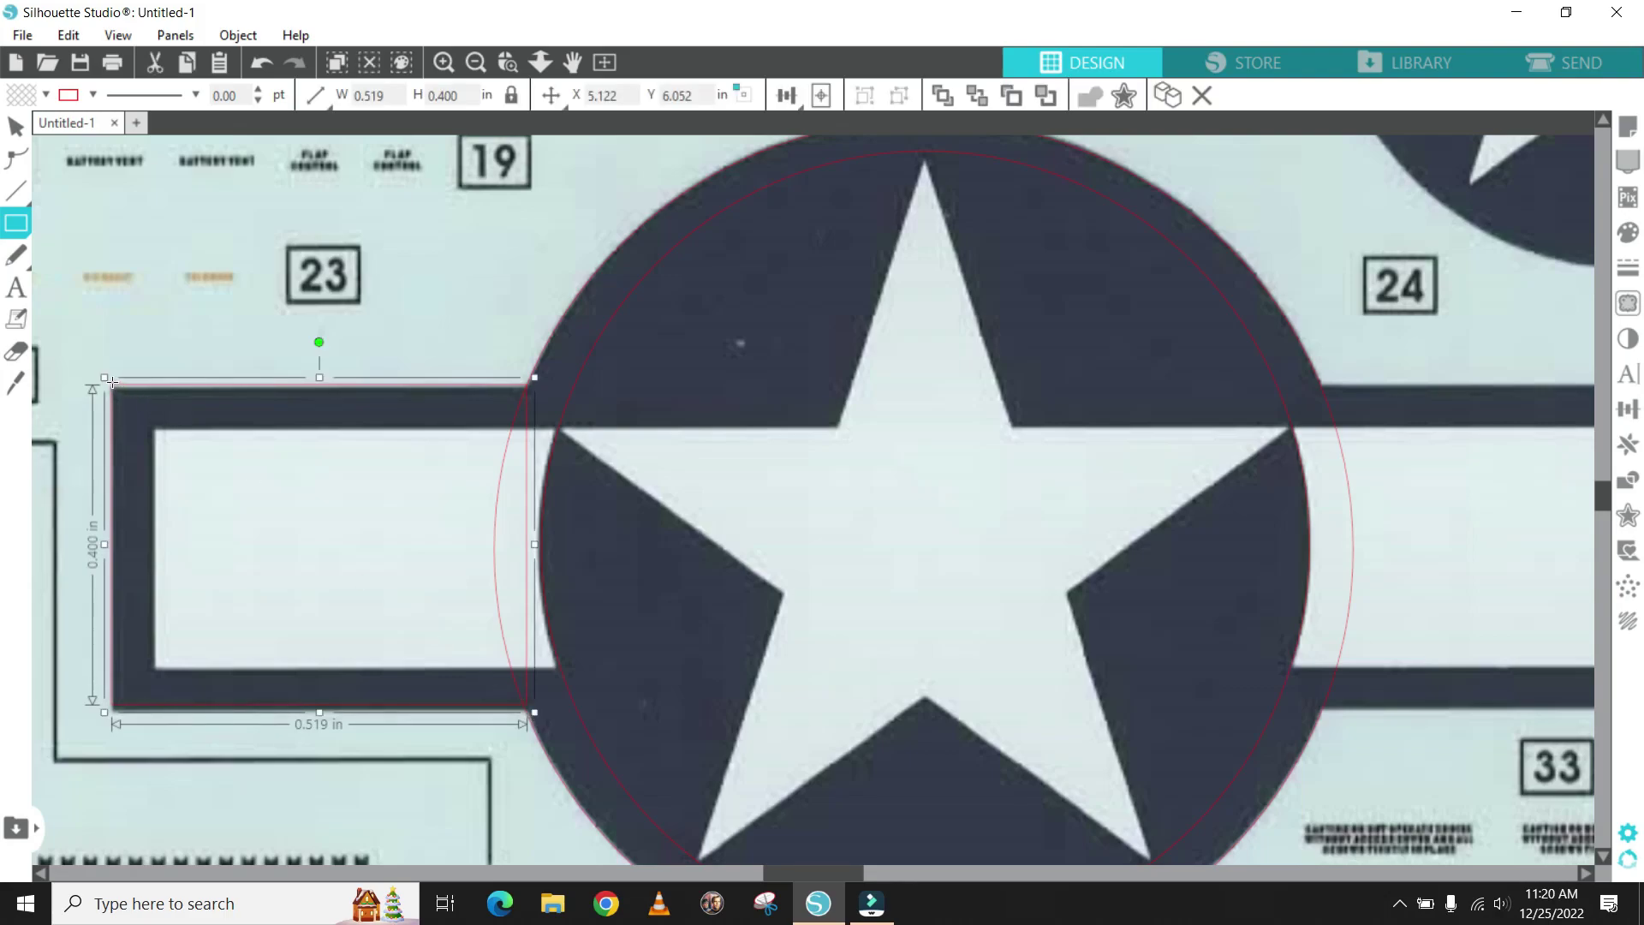
click(15, 127)
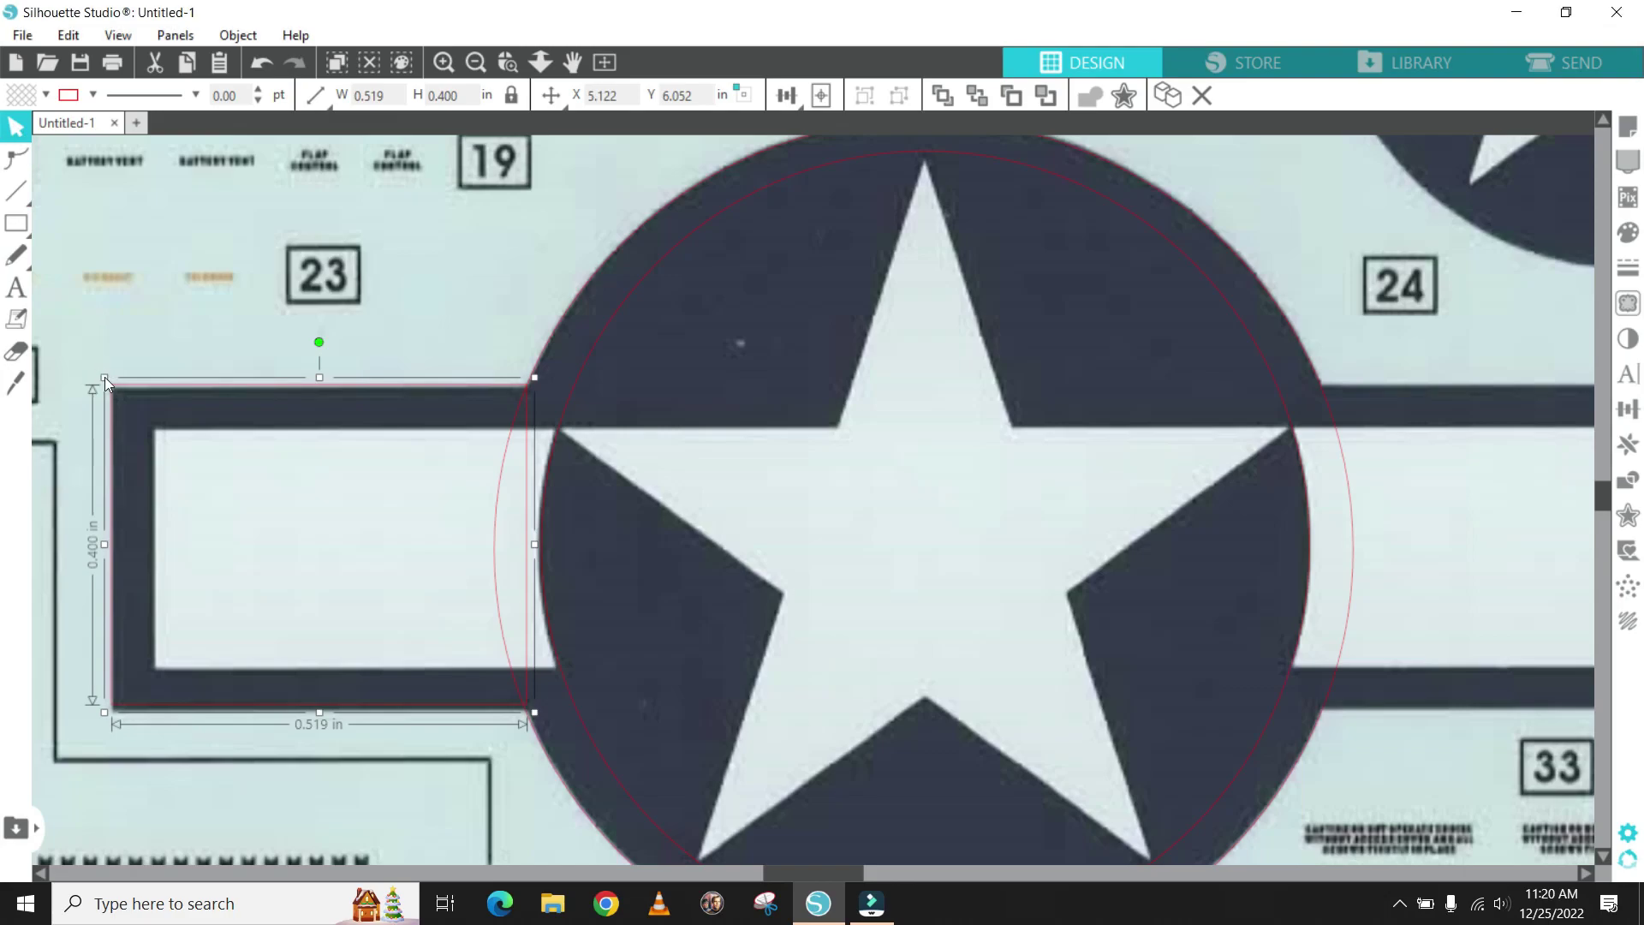
drag(104, 376, 106, 378)
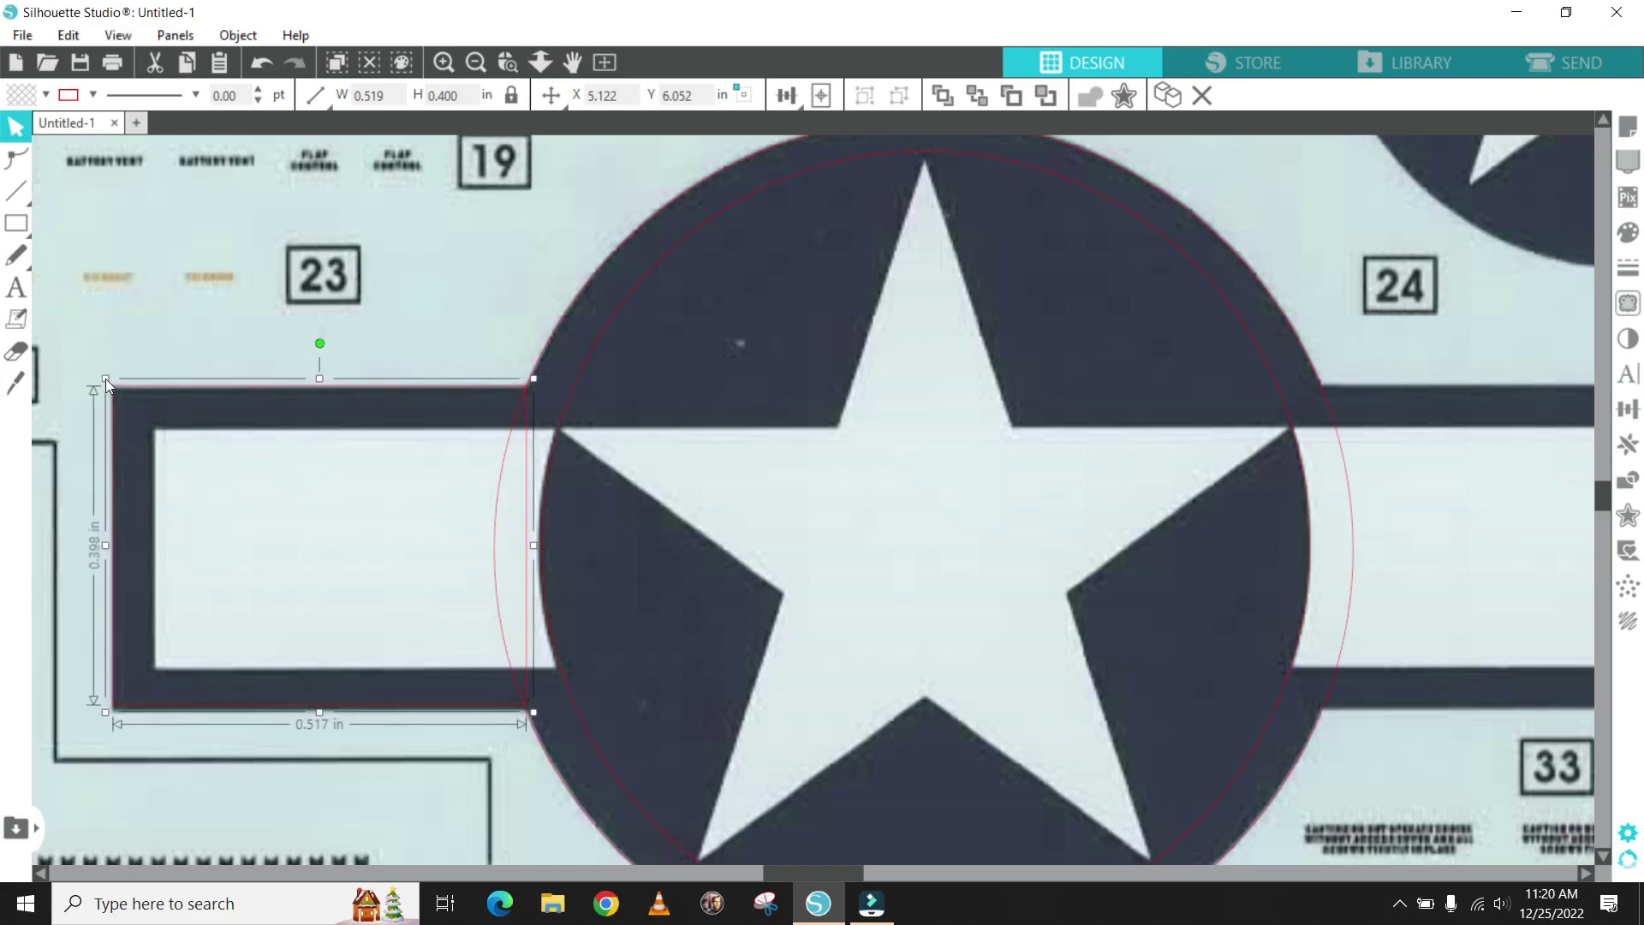
drag(105, 379, 105, 378)
mouse_move(534, 714)
mouse_down()
mouse_move(543, 738)
mouse_move(534, 727)
mouse_up()
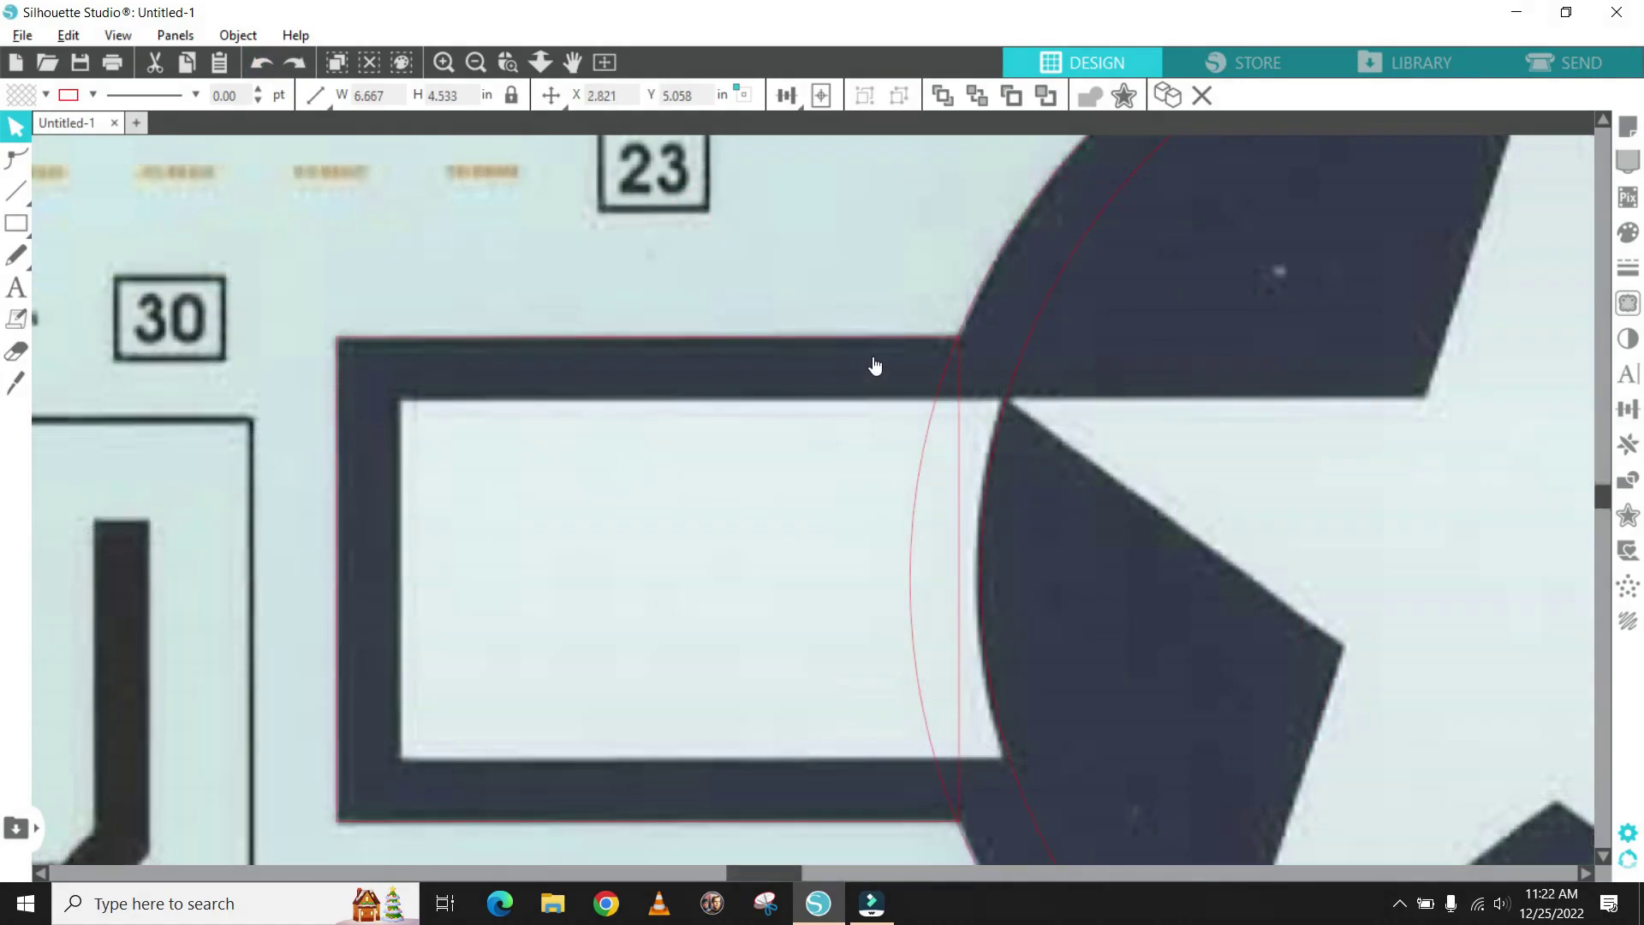
- Copy the bar rectangle and paste a duplicate
click(959, 415)
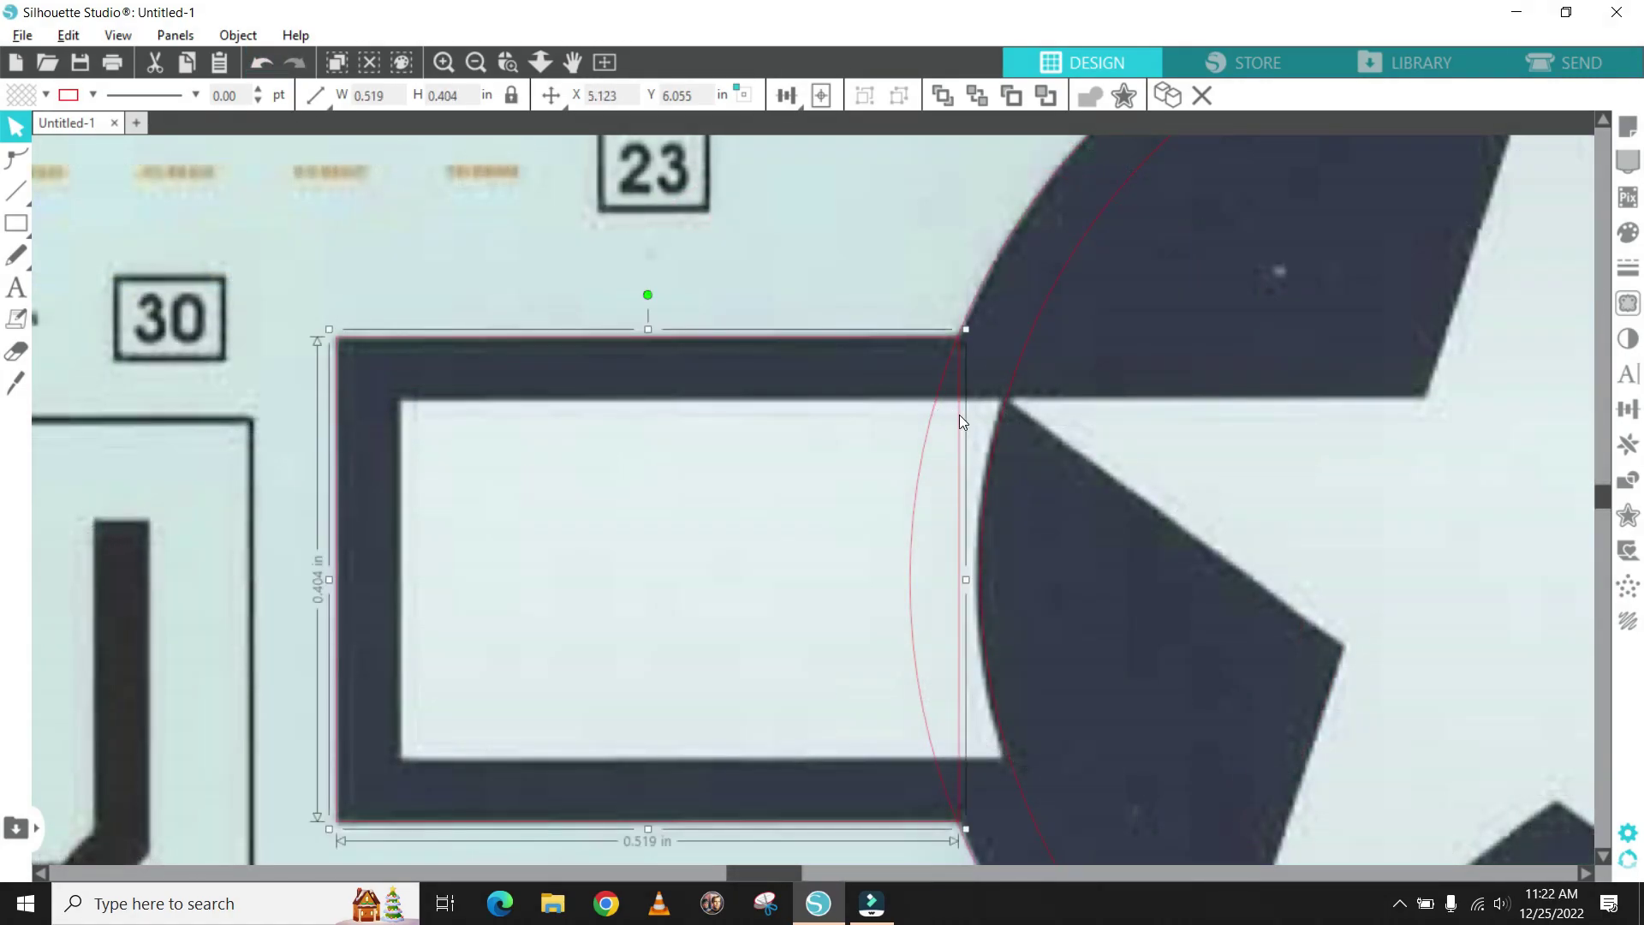
right_click(959, 414)
click(1021, 485)
right_click(858, 270)
click(906, 379)
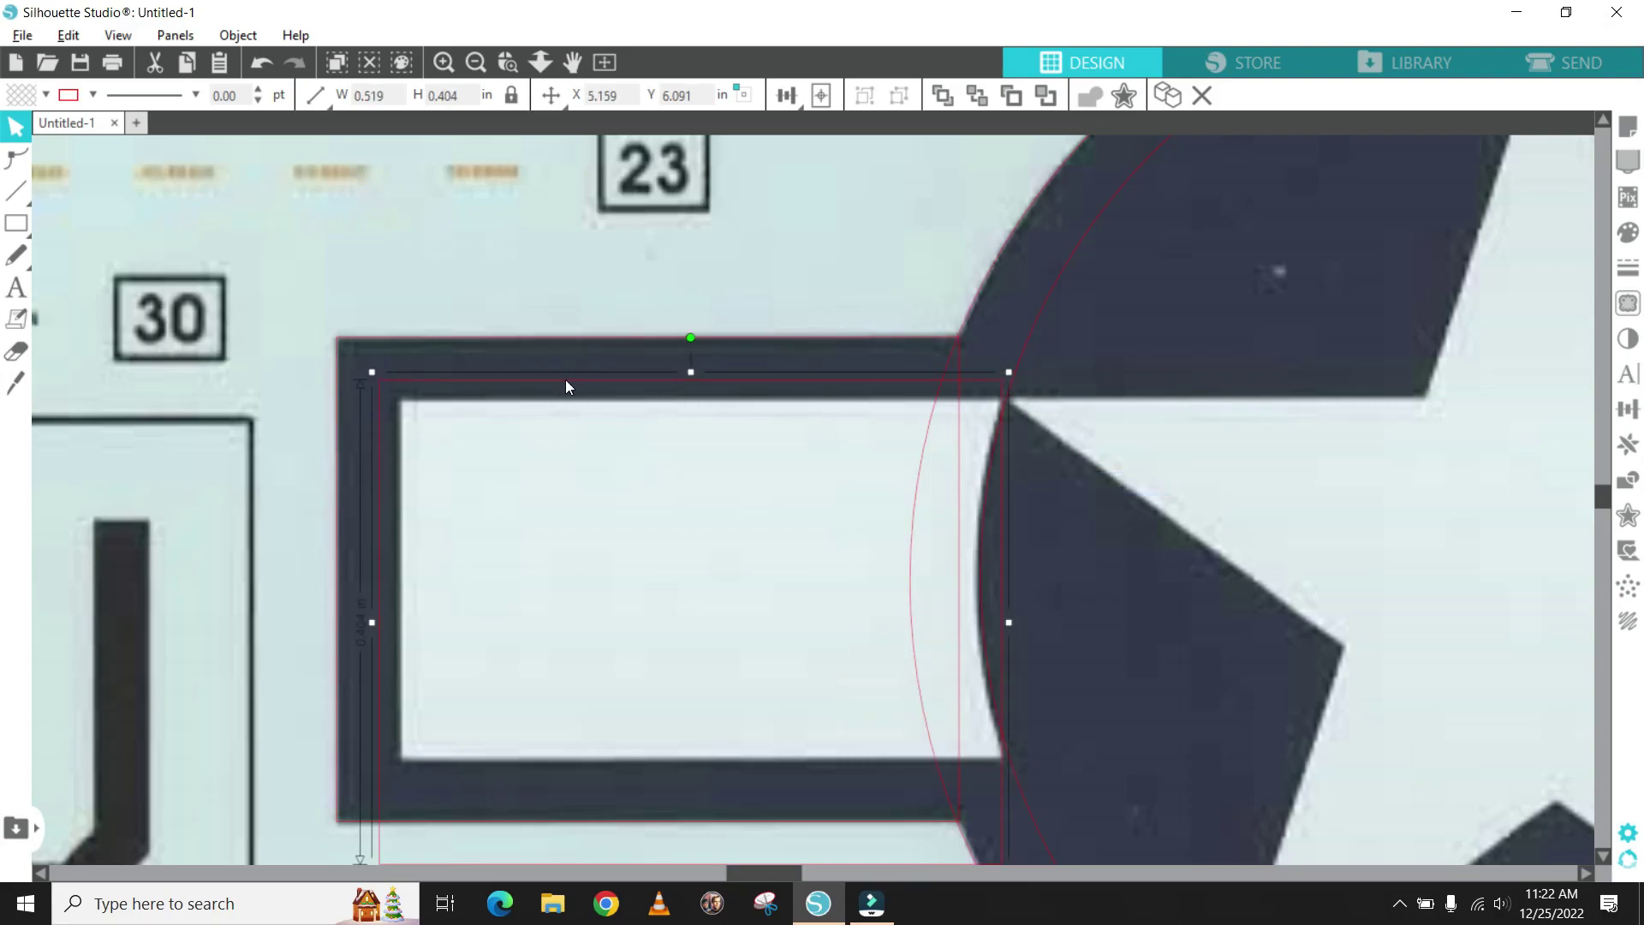
- Move the copy over the right bar stub and align it with the bar's dark frame
drag(565, 381, 1103, 255)
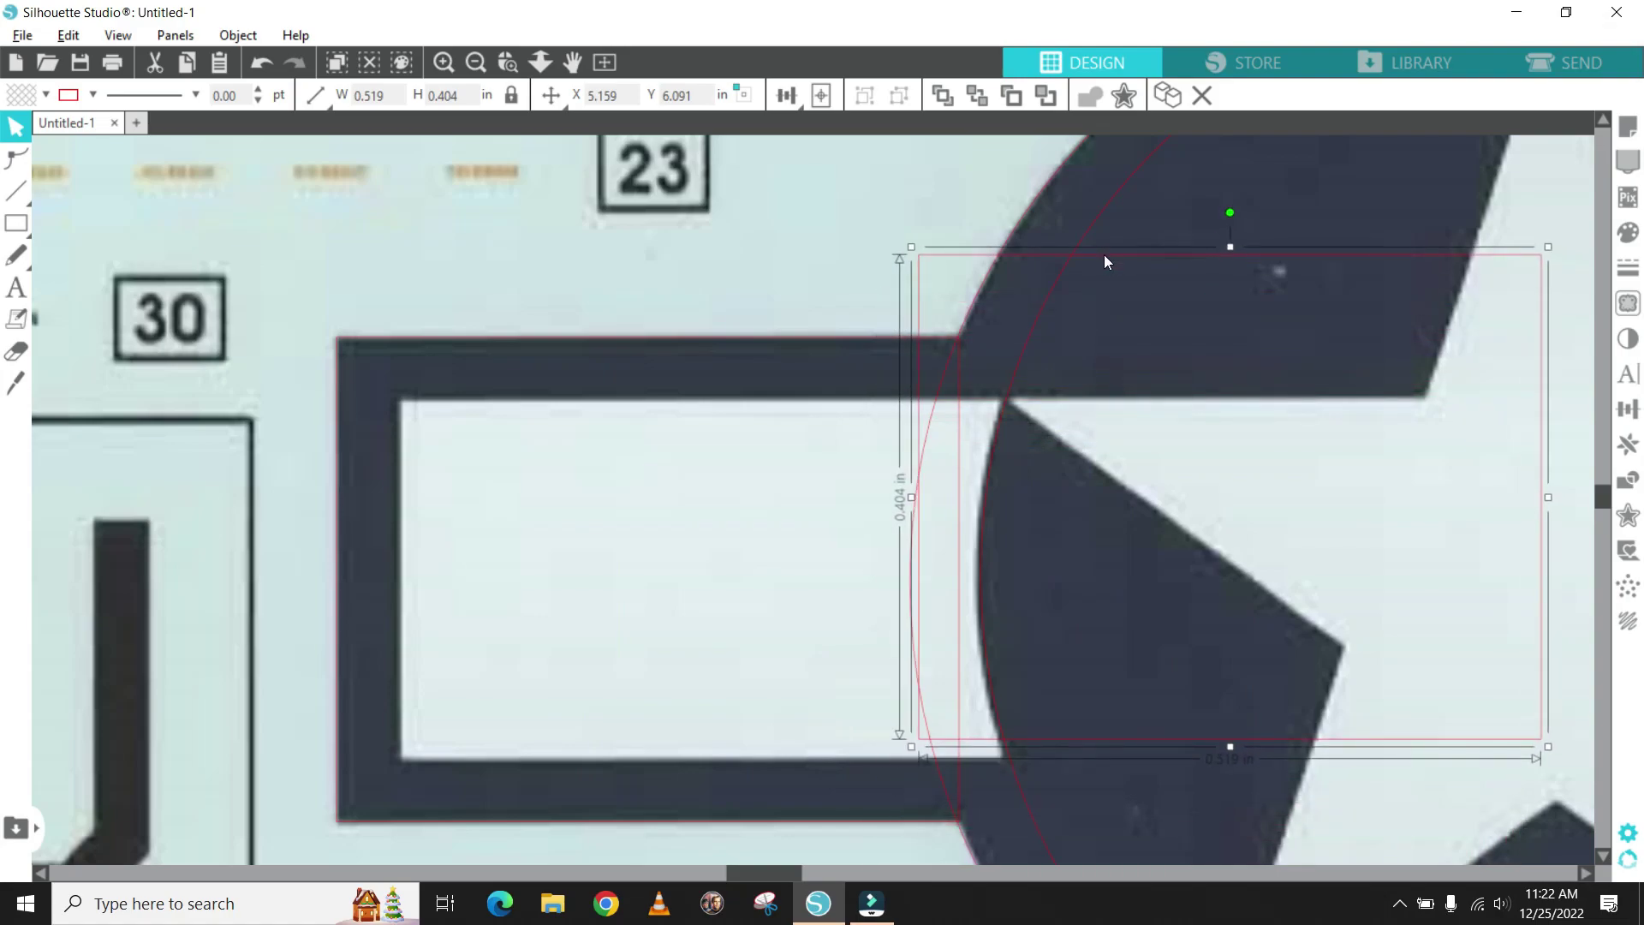
click(476, 62)
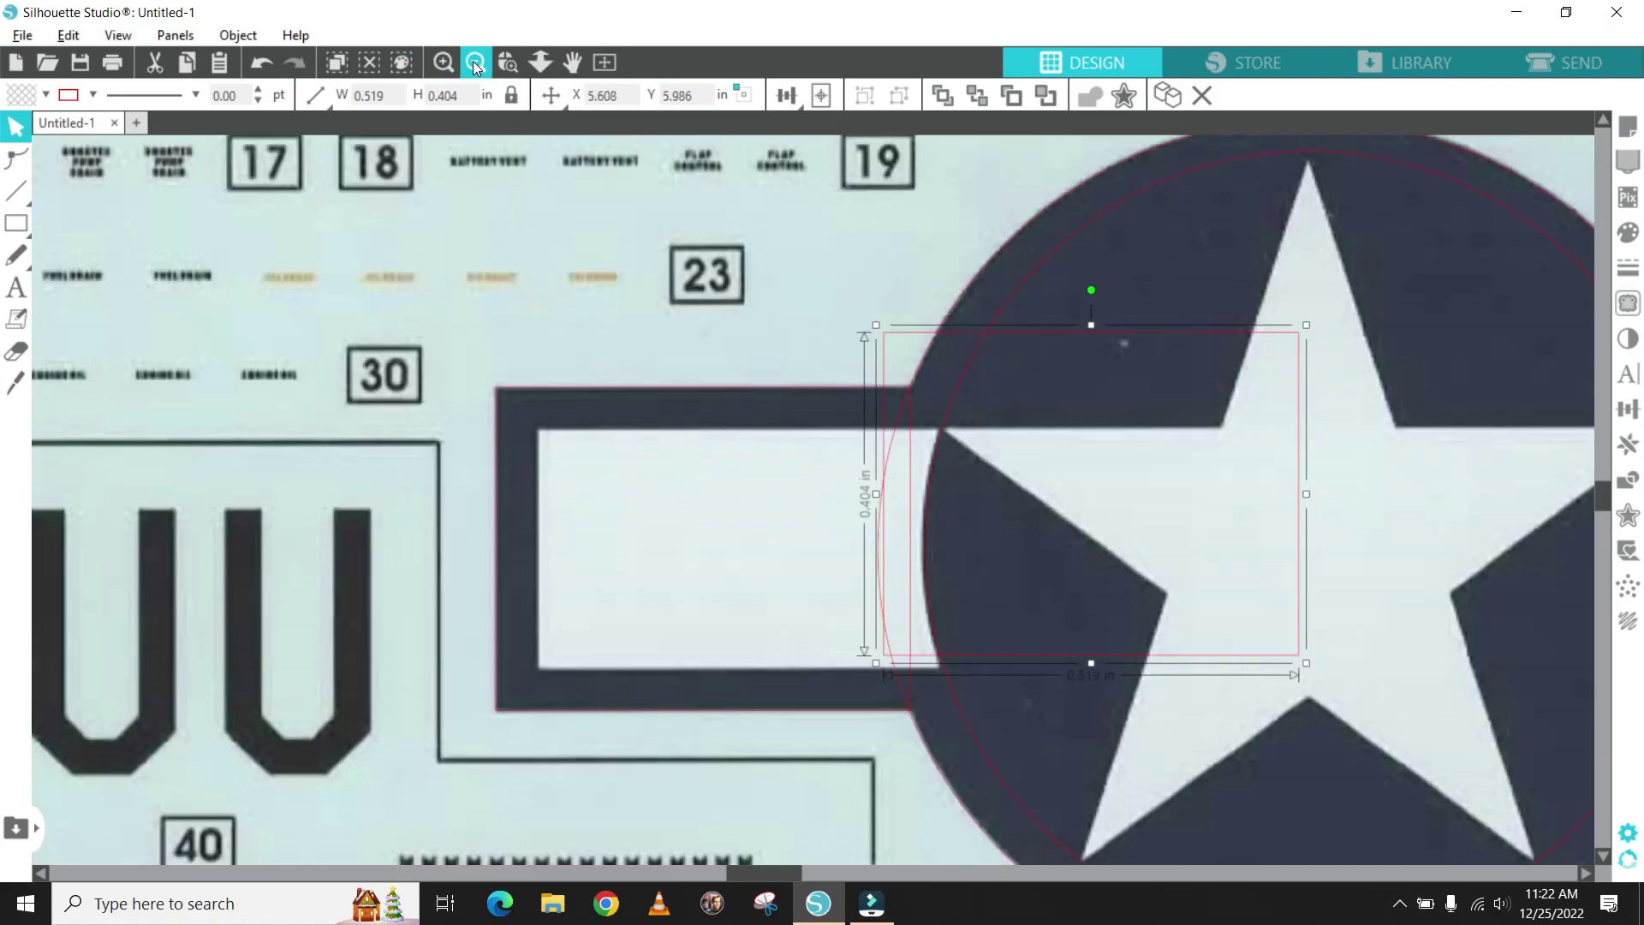
click(476, 61)
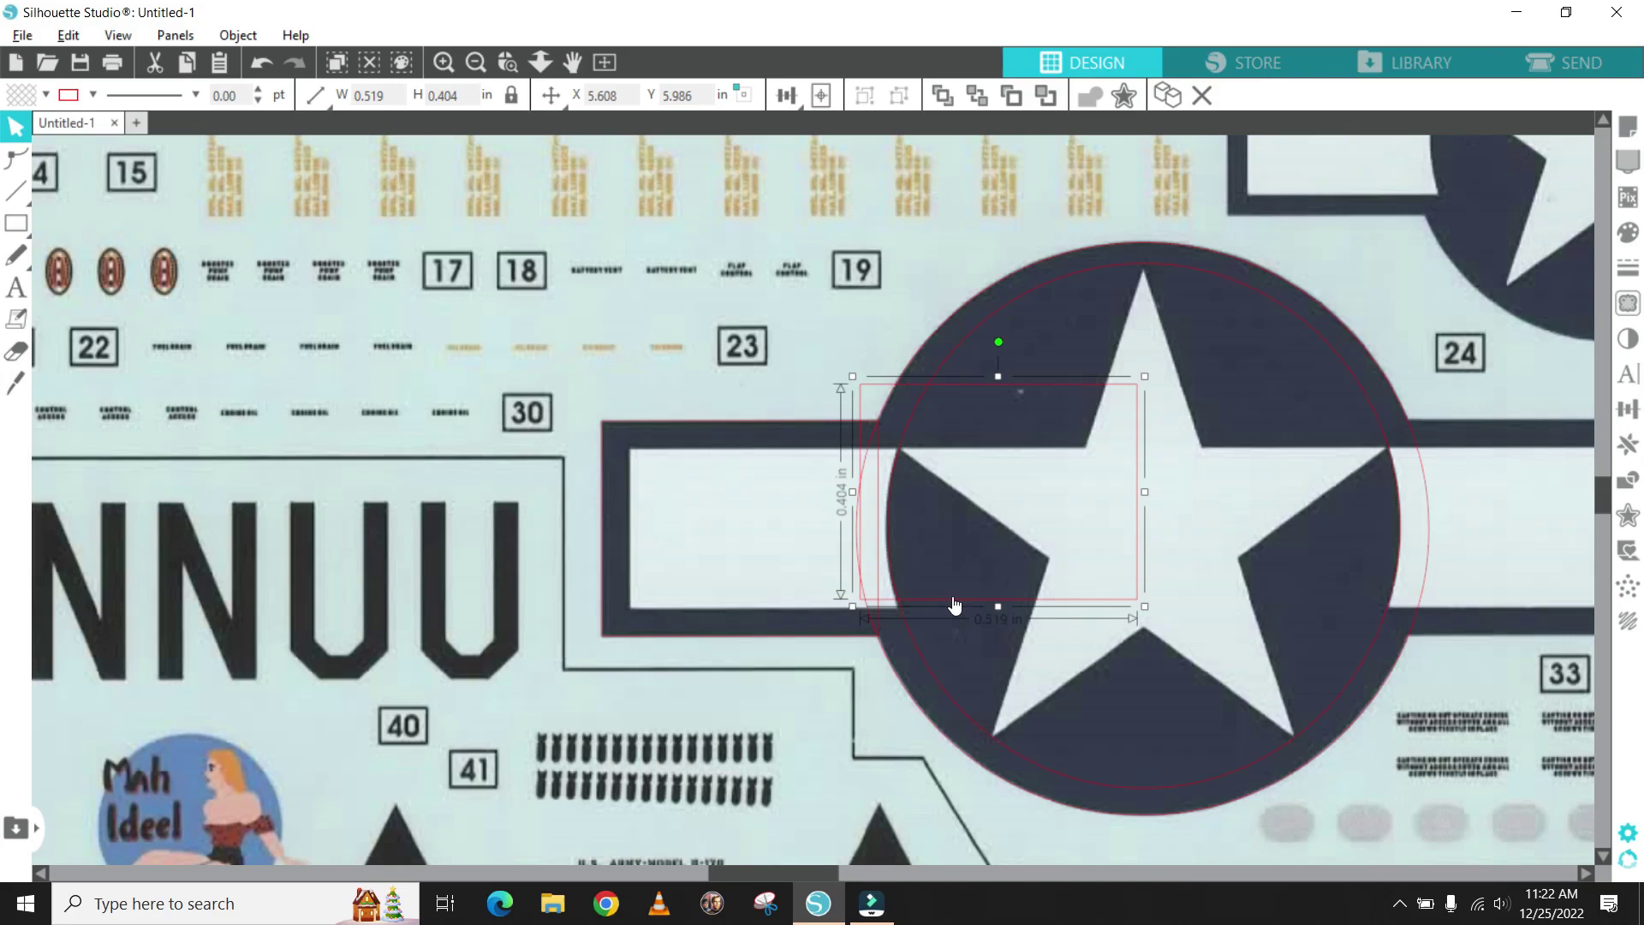
drag(955, 607, 1405, 642)
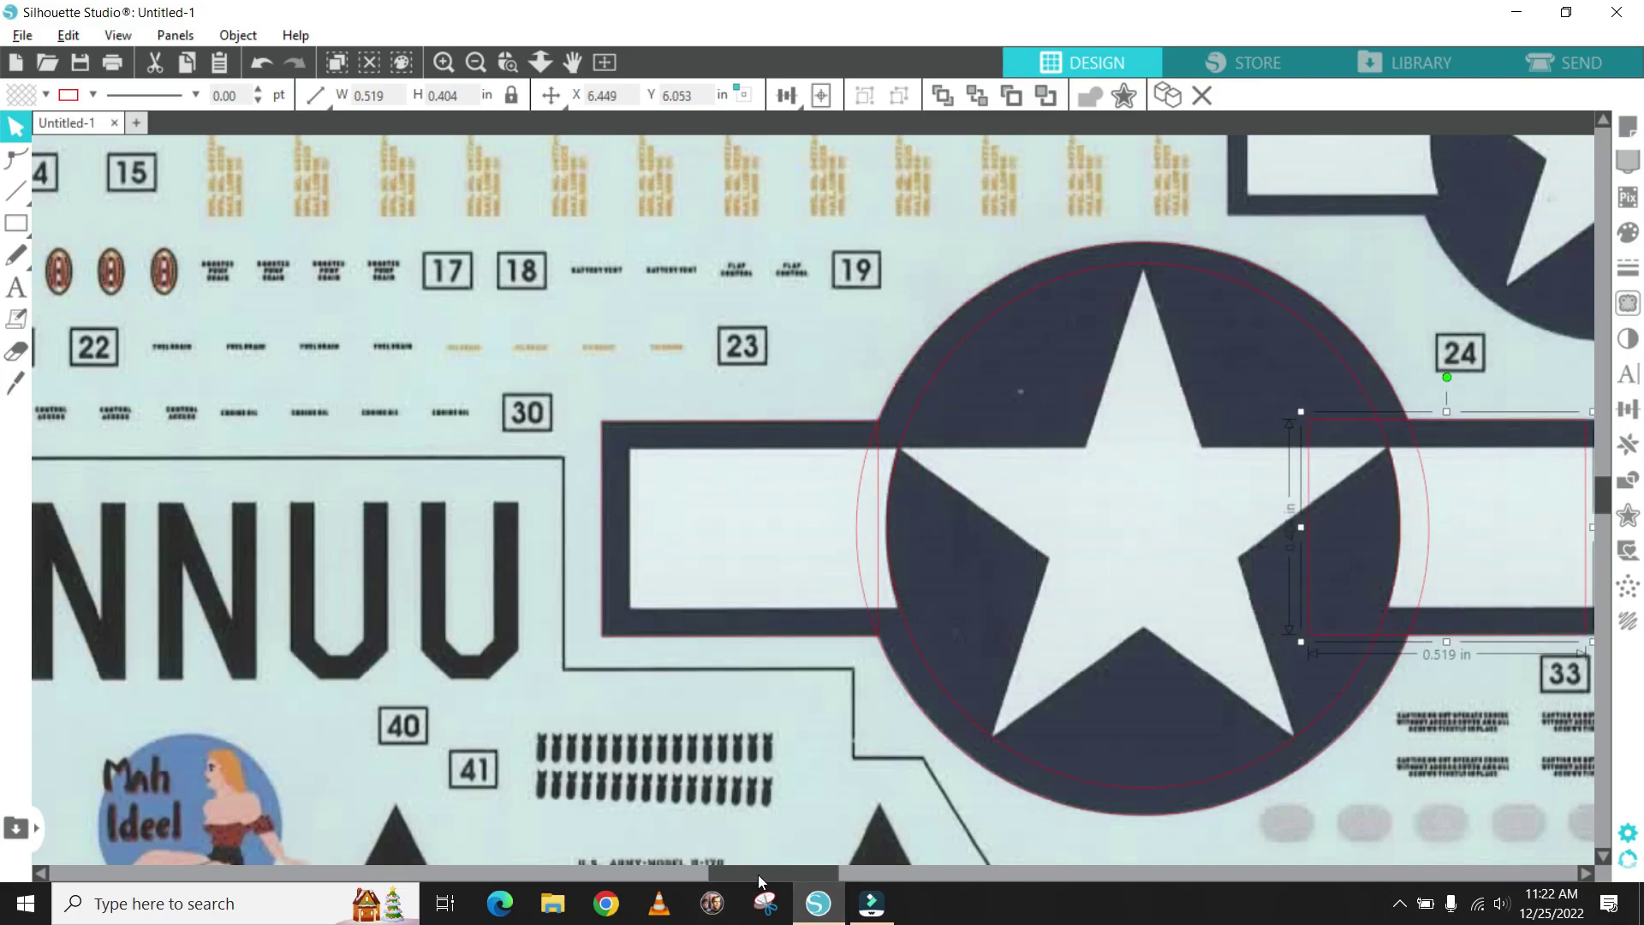
drag(758, 876, 841, 880)
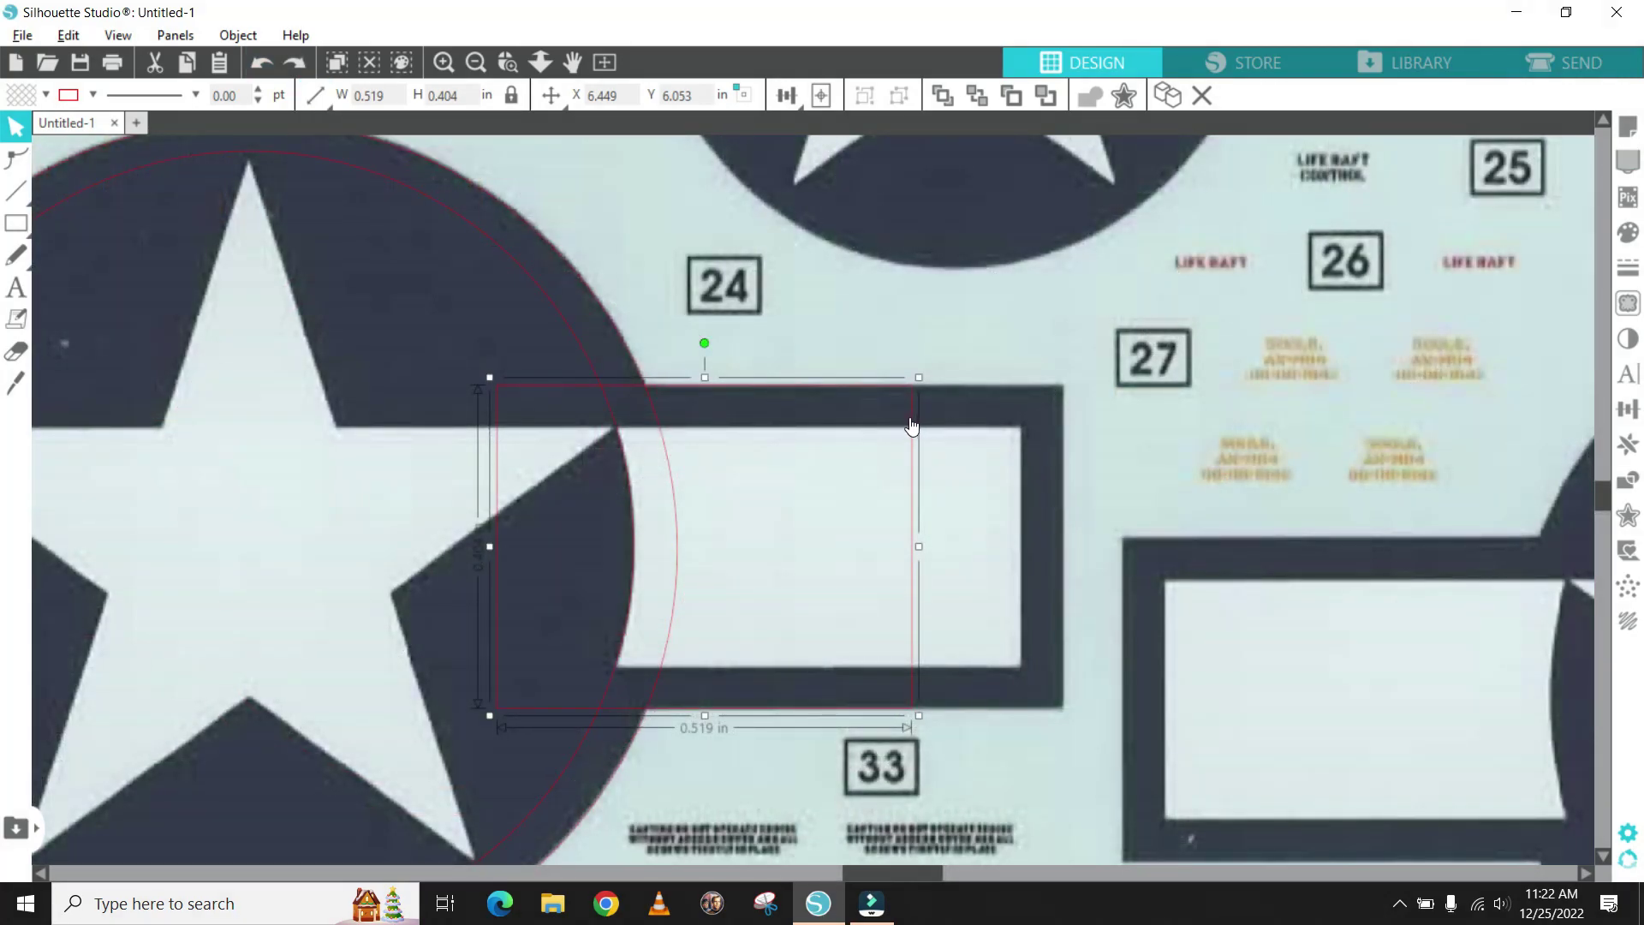
drag(911, 426, 1064, 421)
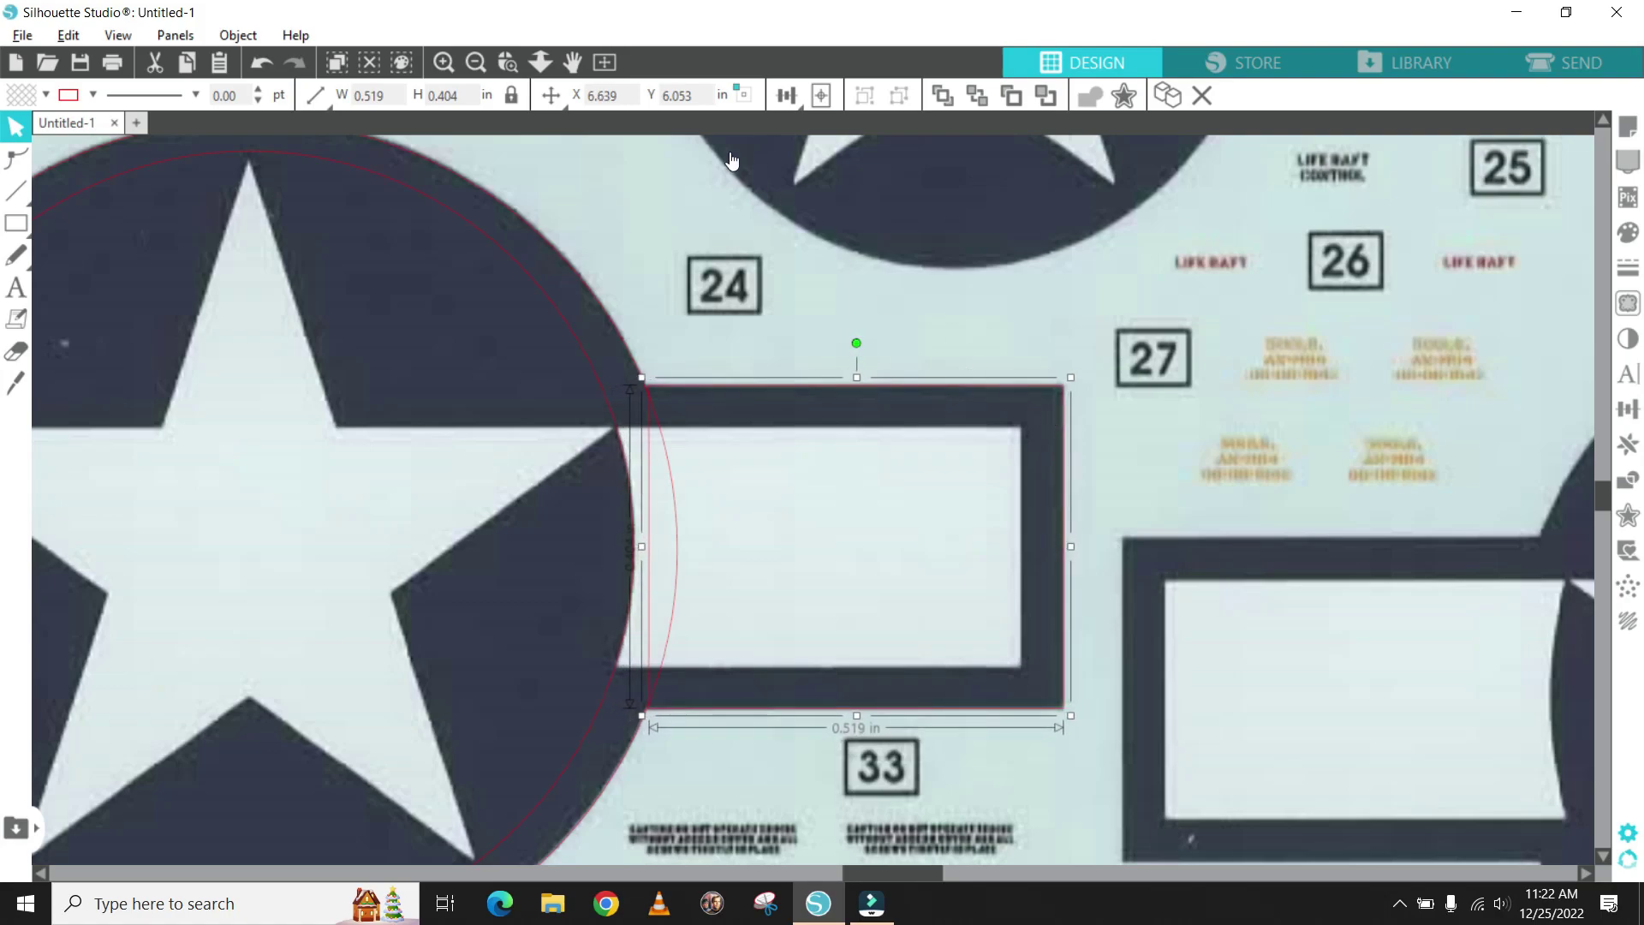
click(443, 62)
click(444, 61)
scroll(1080, 536, down, 1)
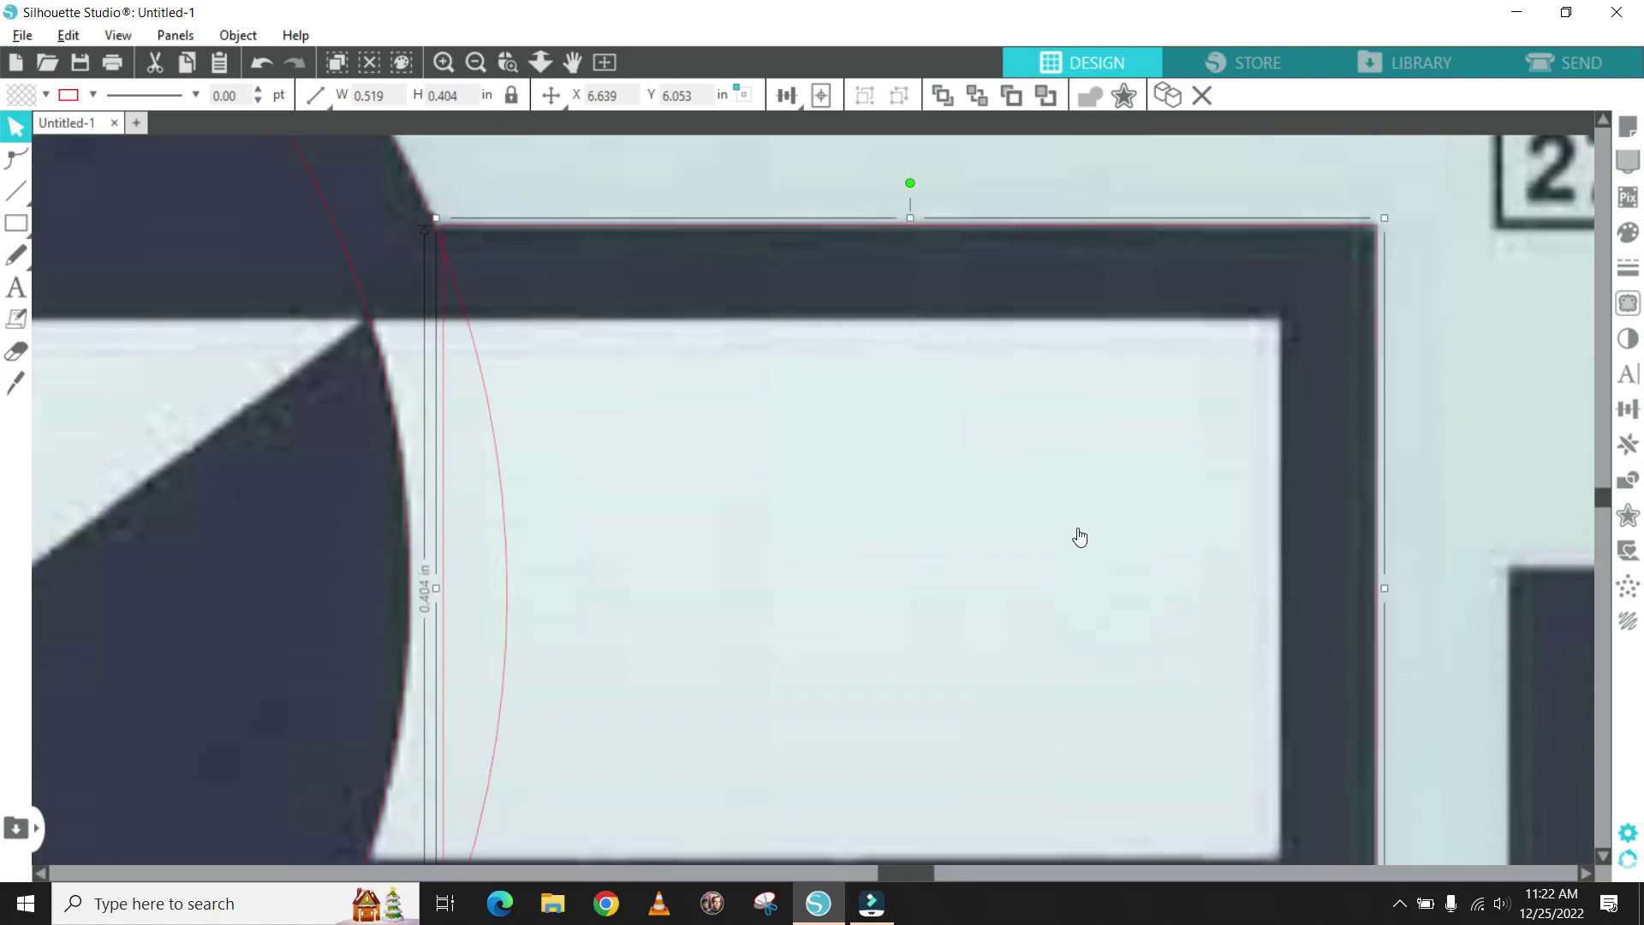
scroll(1080, 537, down, 3)
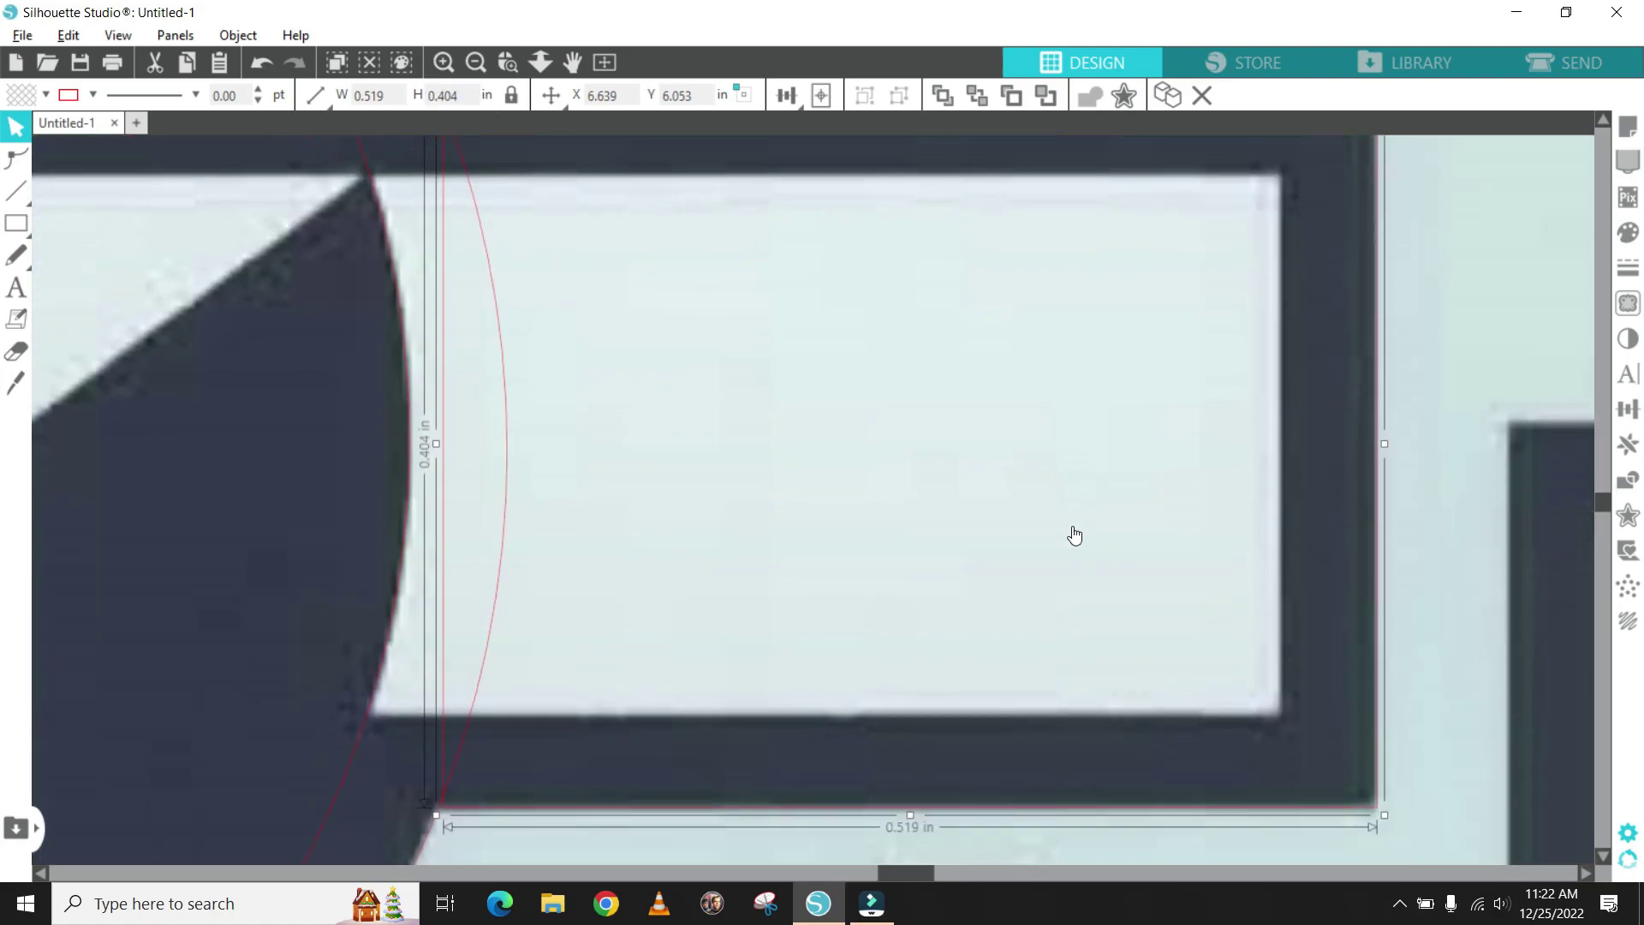
scroll(1075, 535, up, 3)
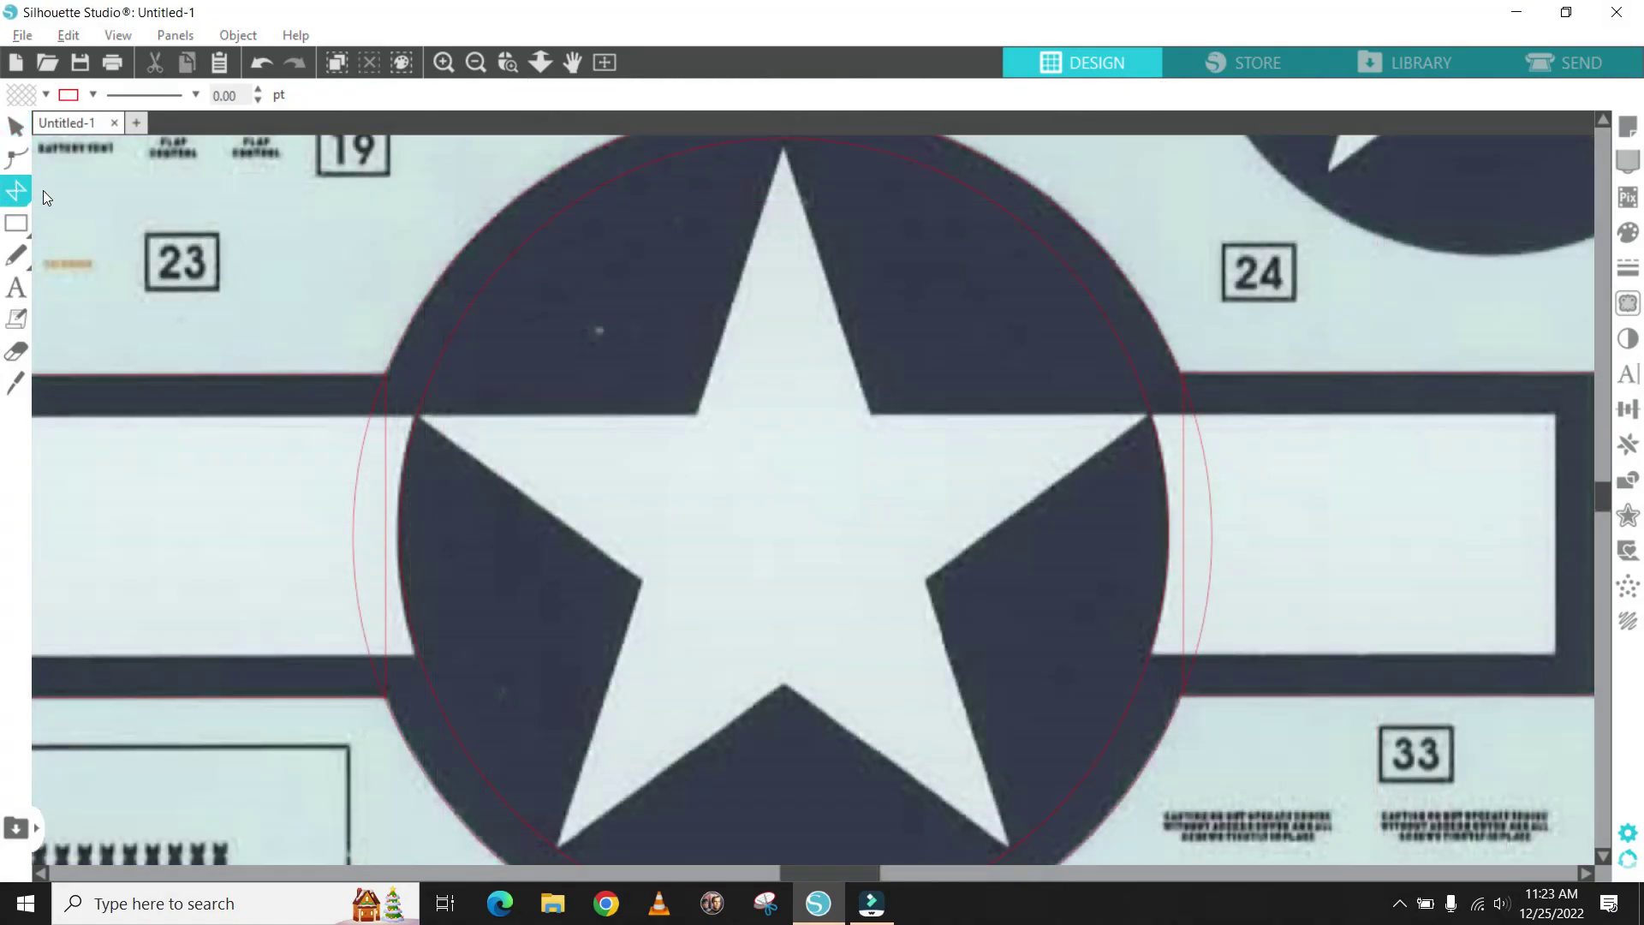
- Draw five straight lines joining the star's points into a pentagram with the Line tool
click(47, 198)
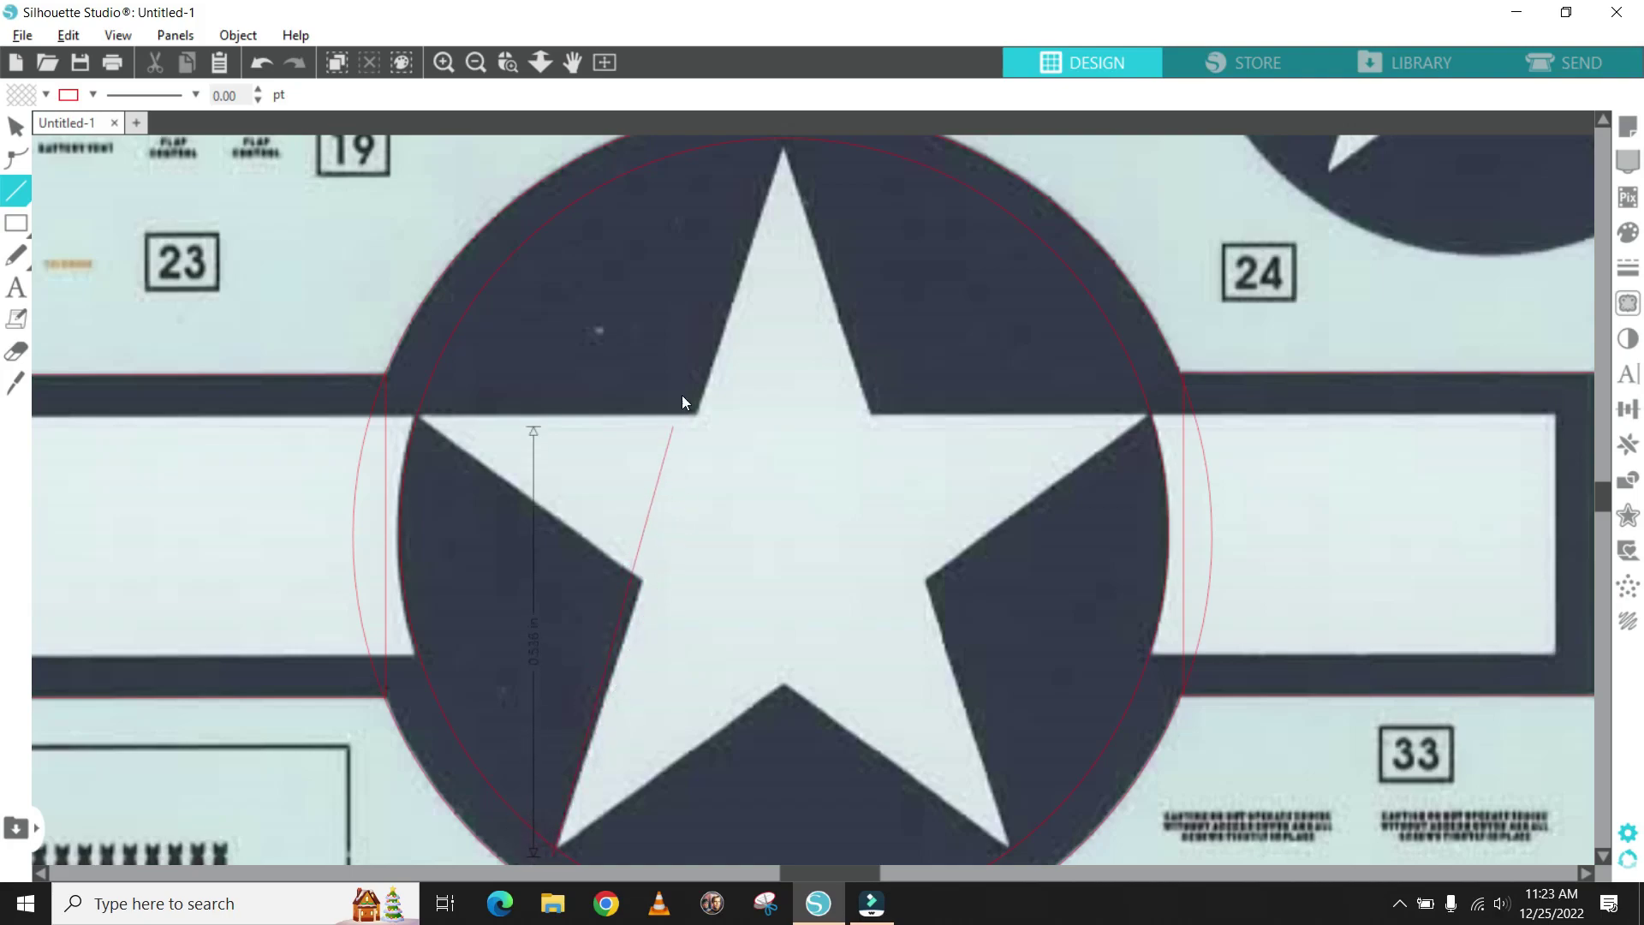
click(784, 140)
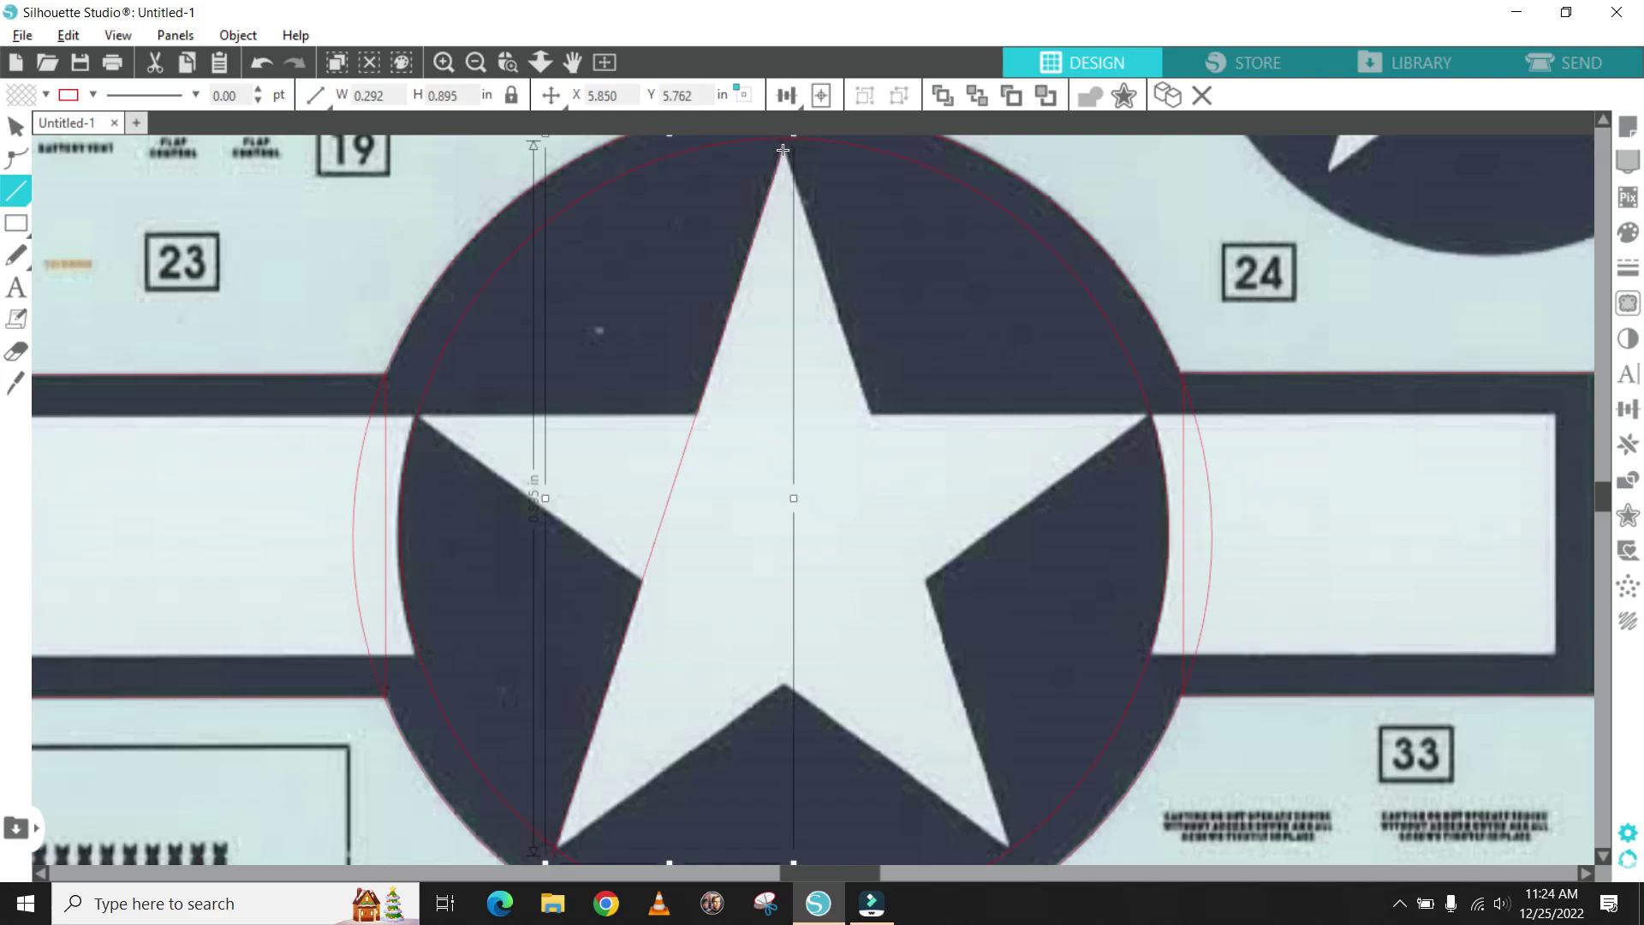
click(1013, 855)
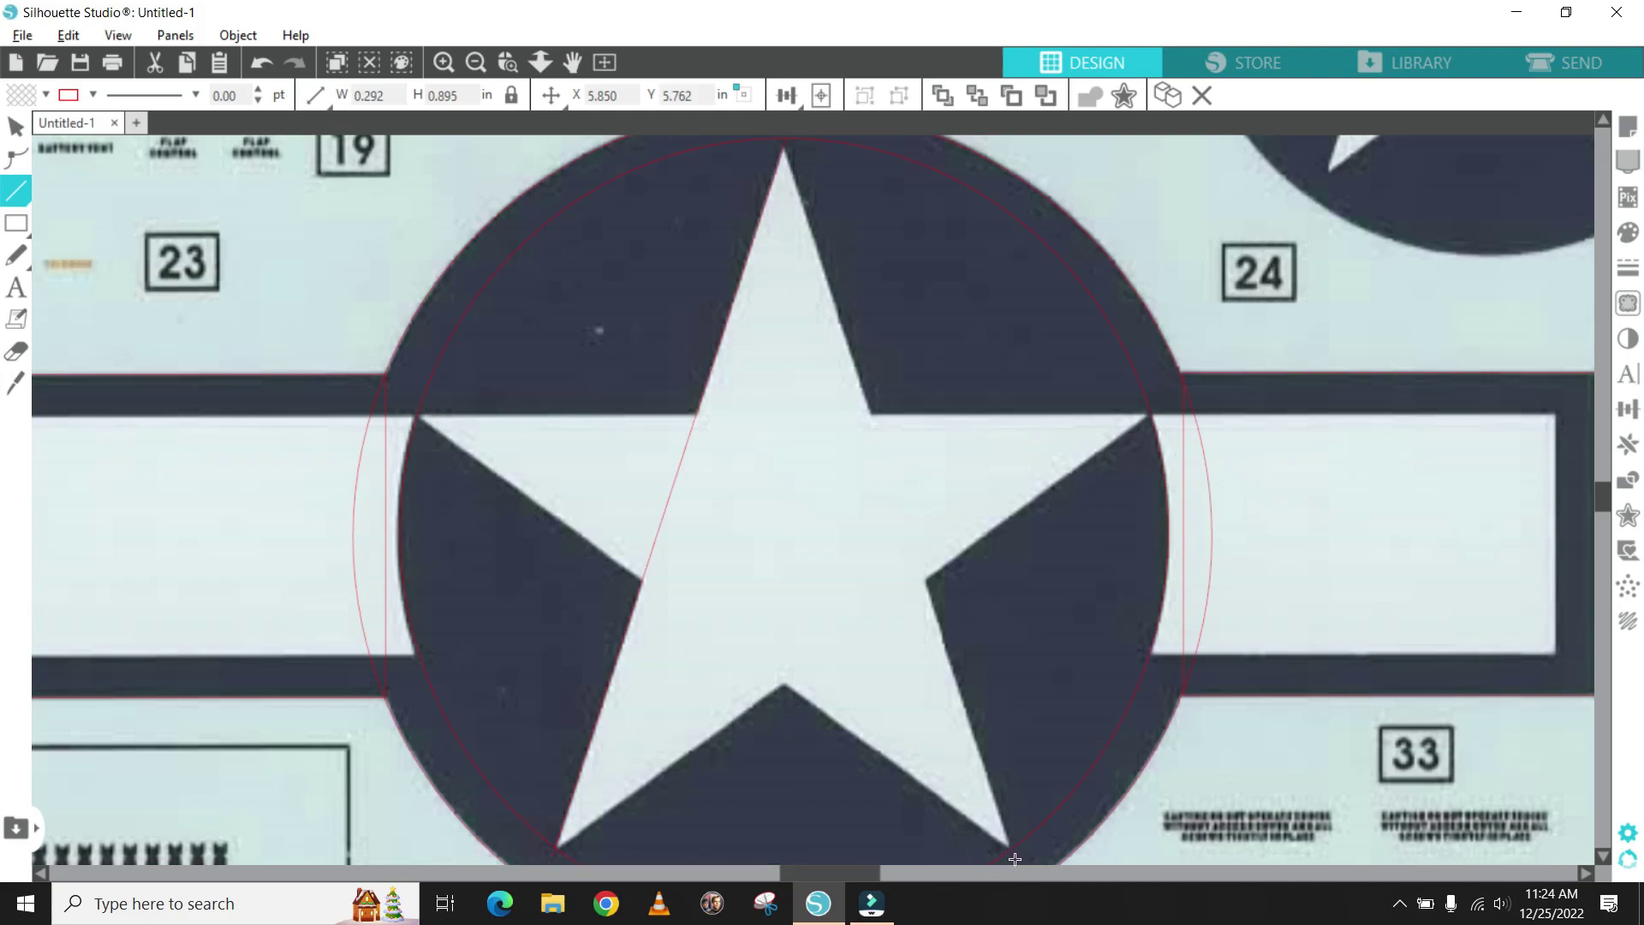
click(783, 140)
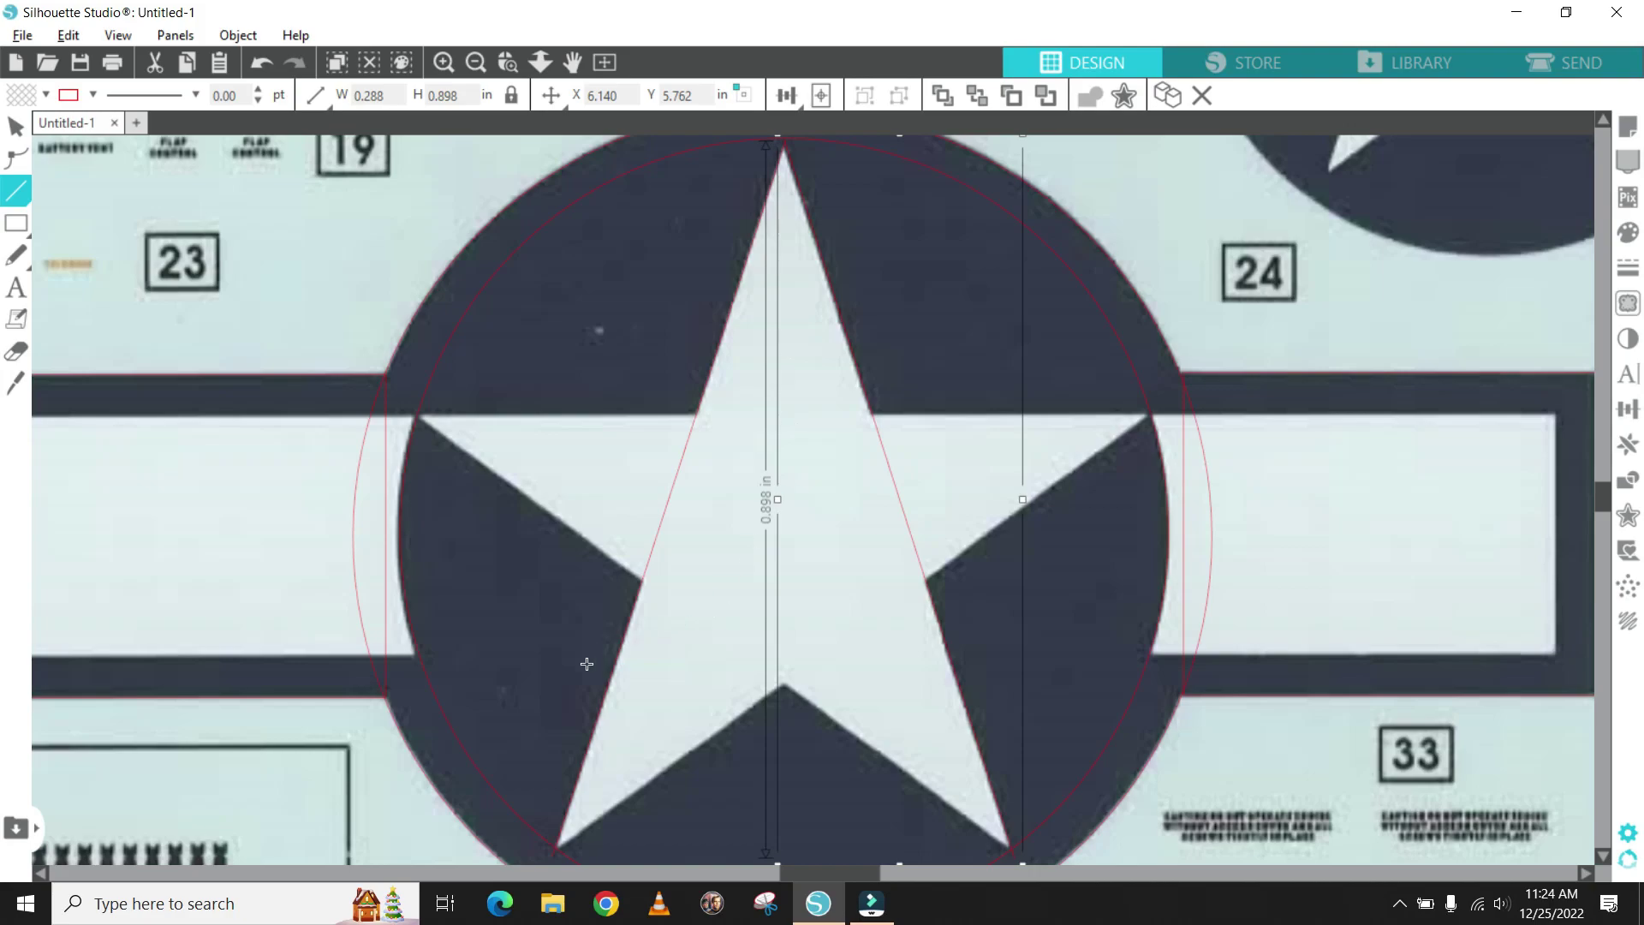
click(550, 851)
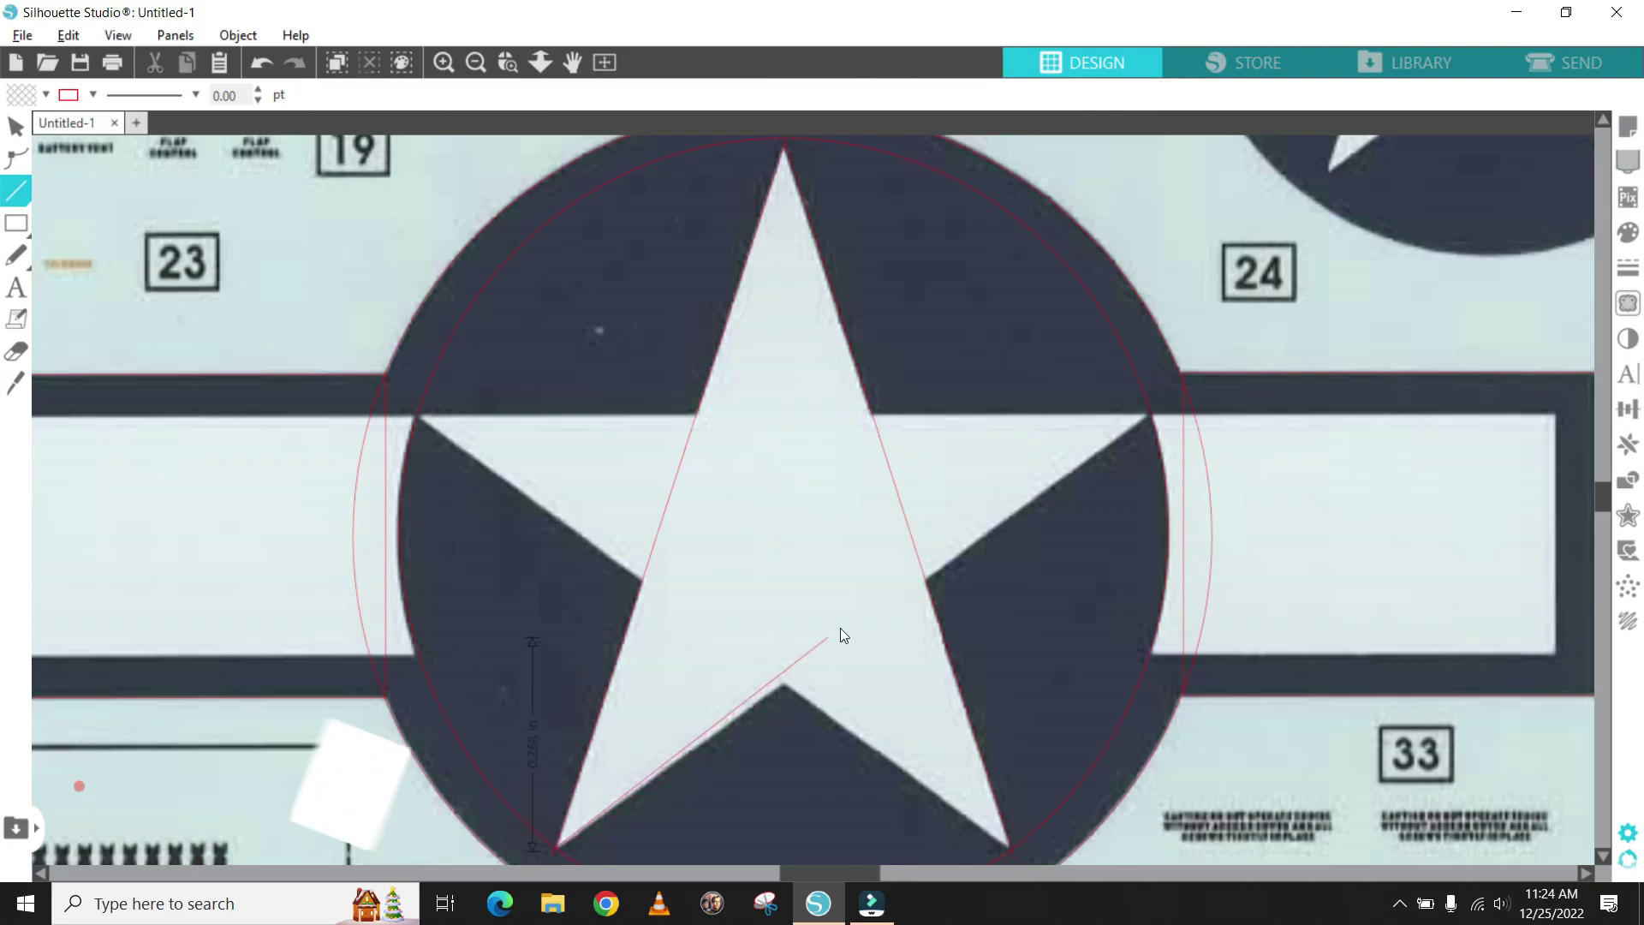
click(1161, 412)
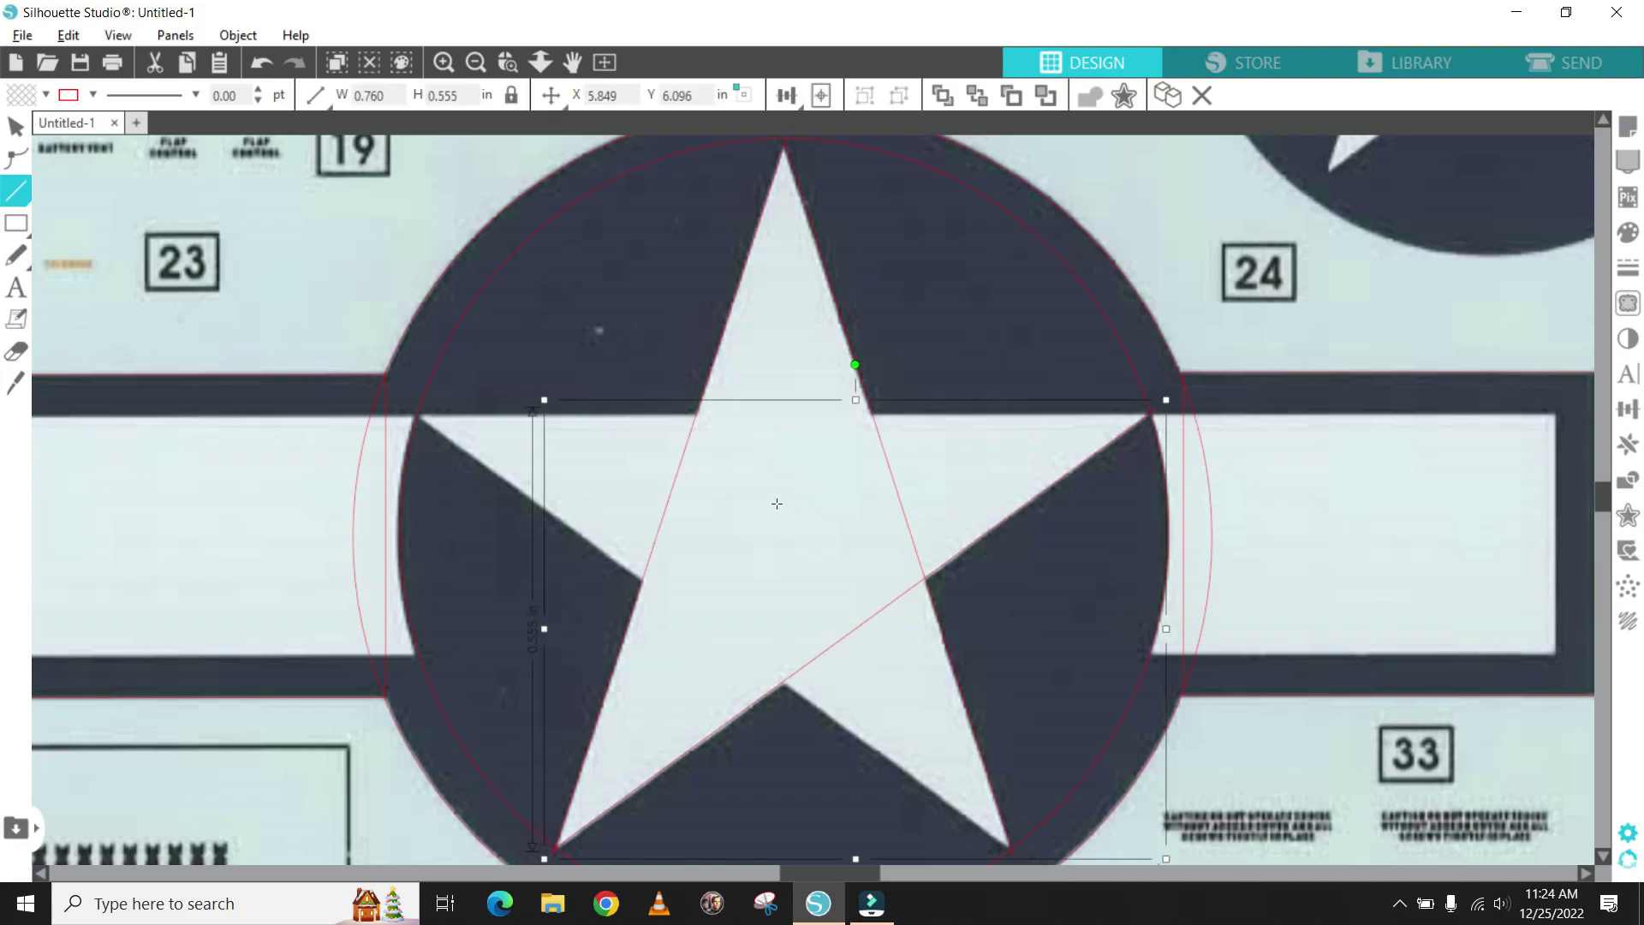
click(408, 416)
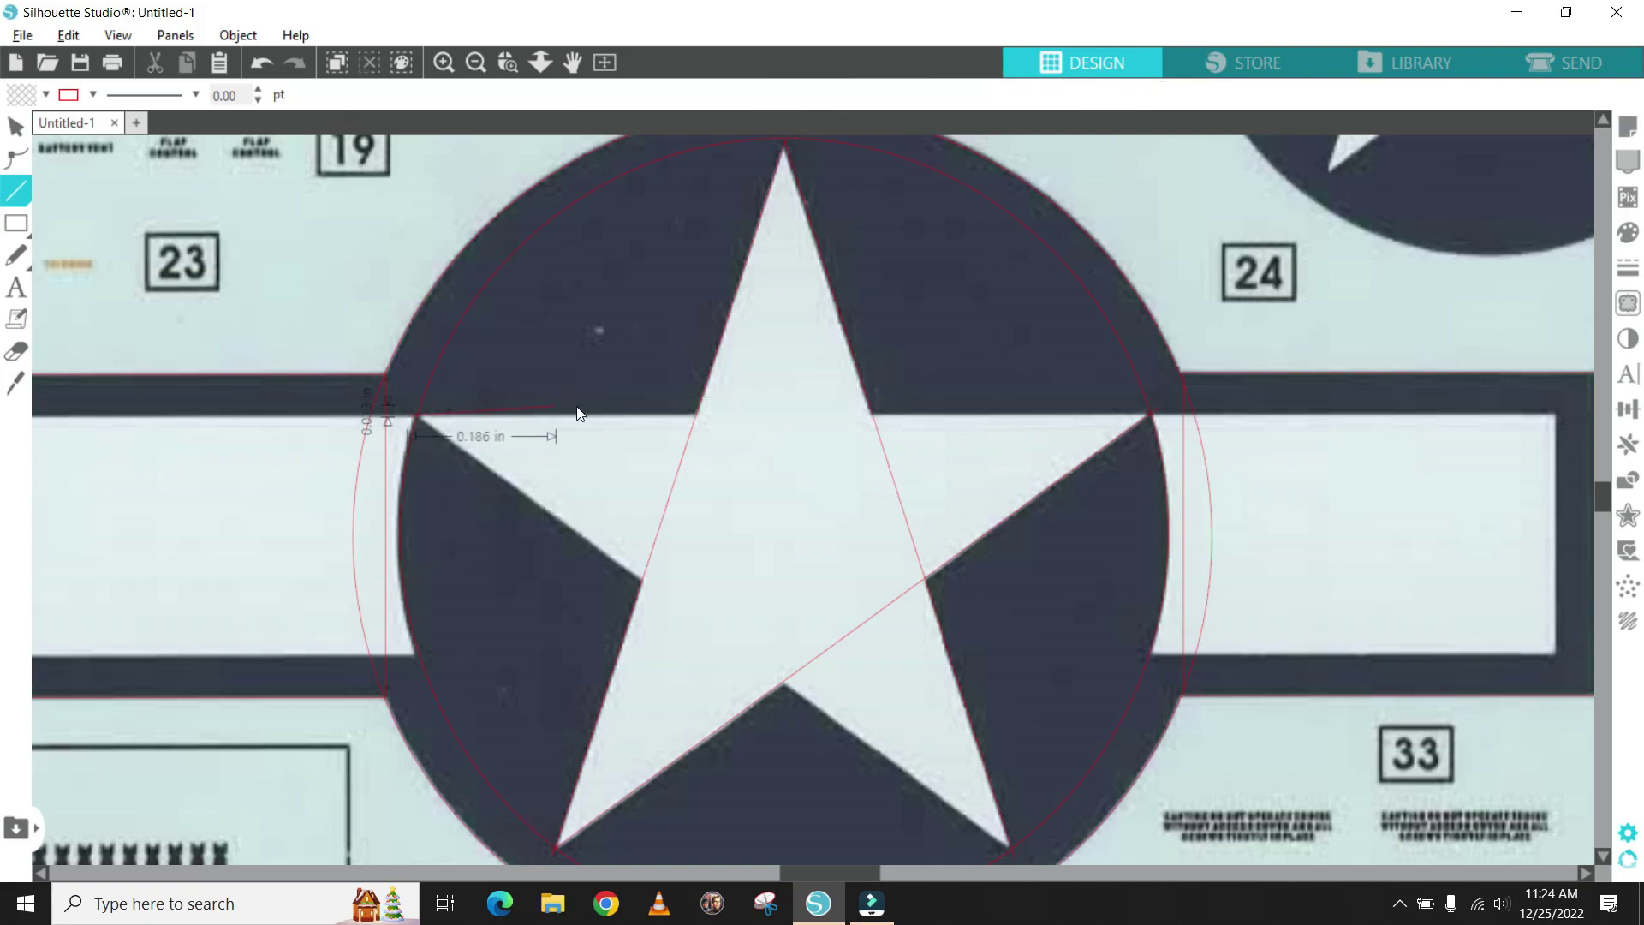
click(1167, 417)
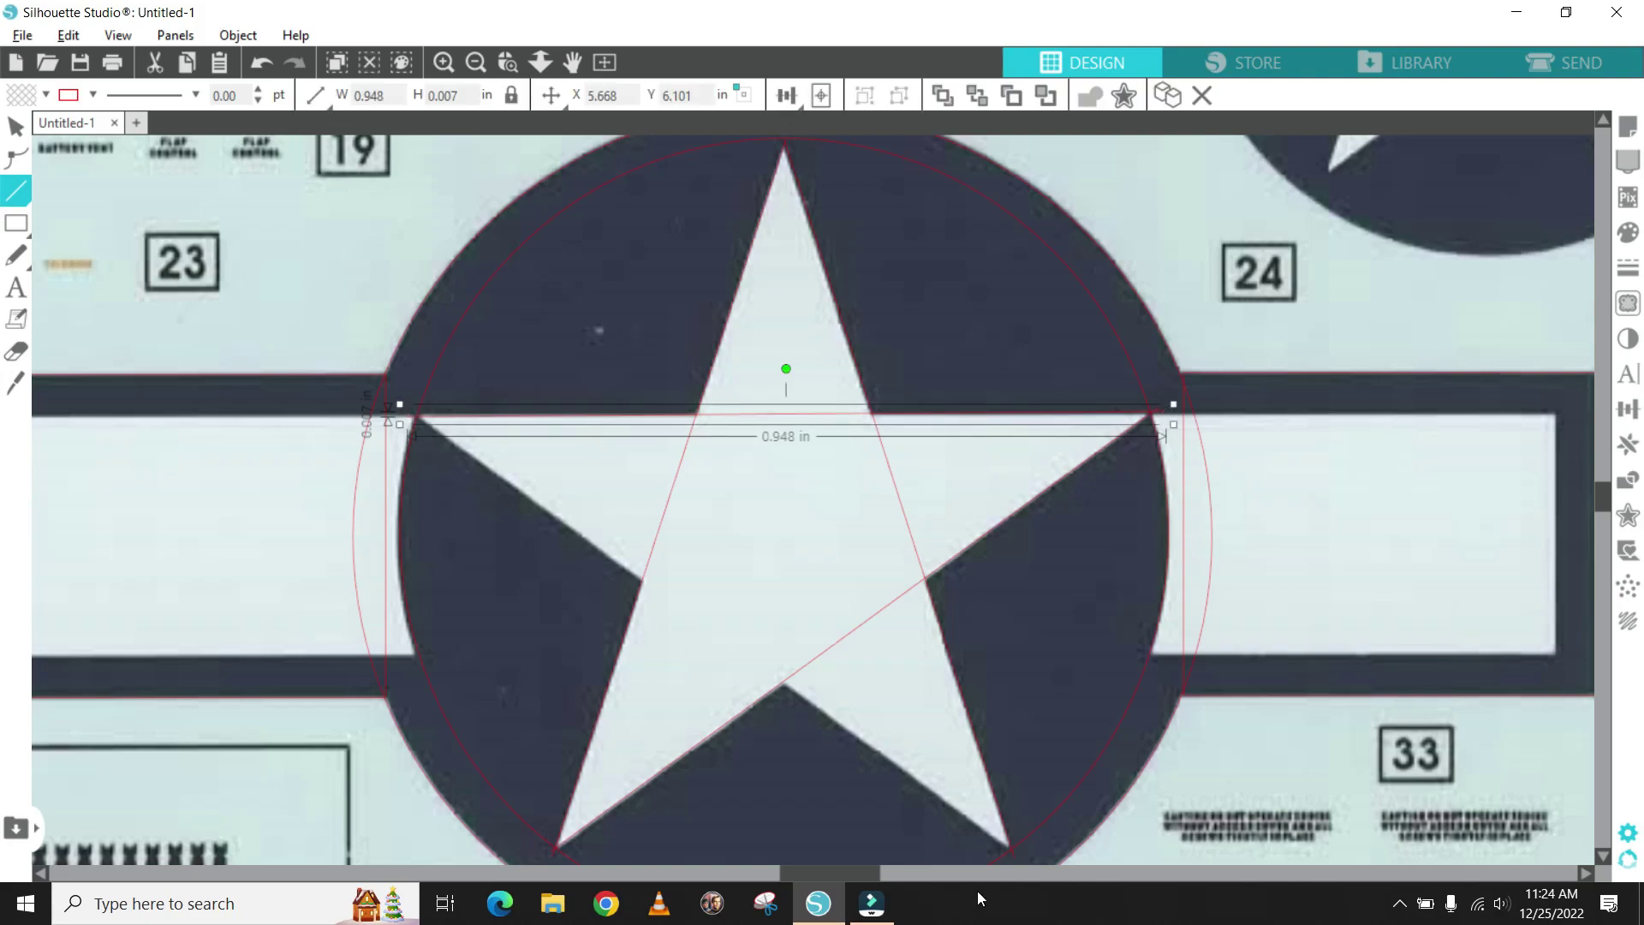
click(1010, 857)
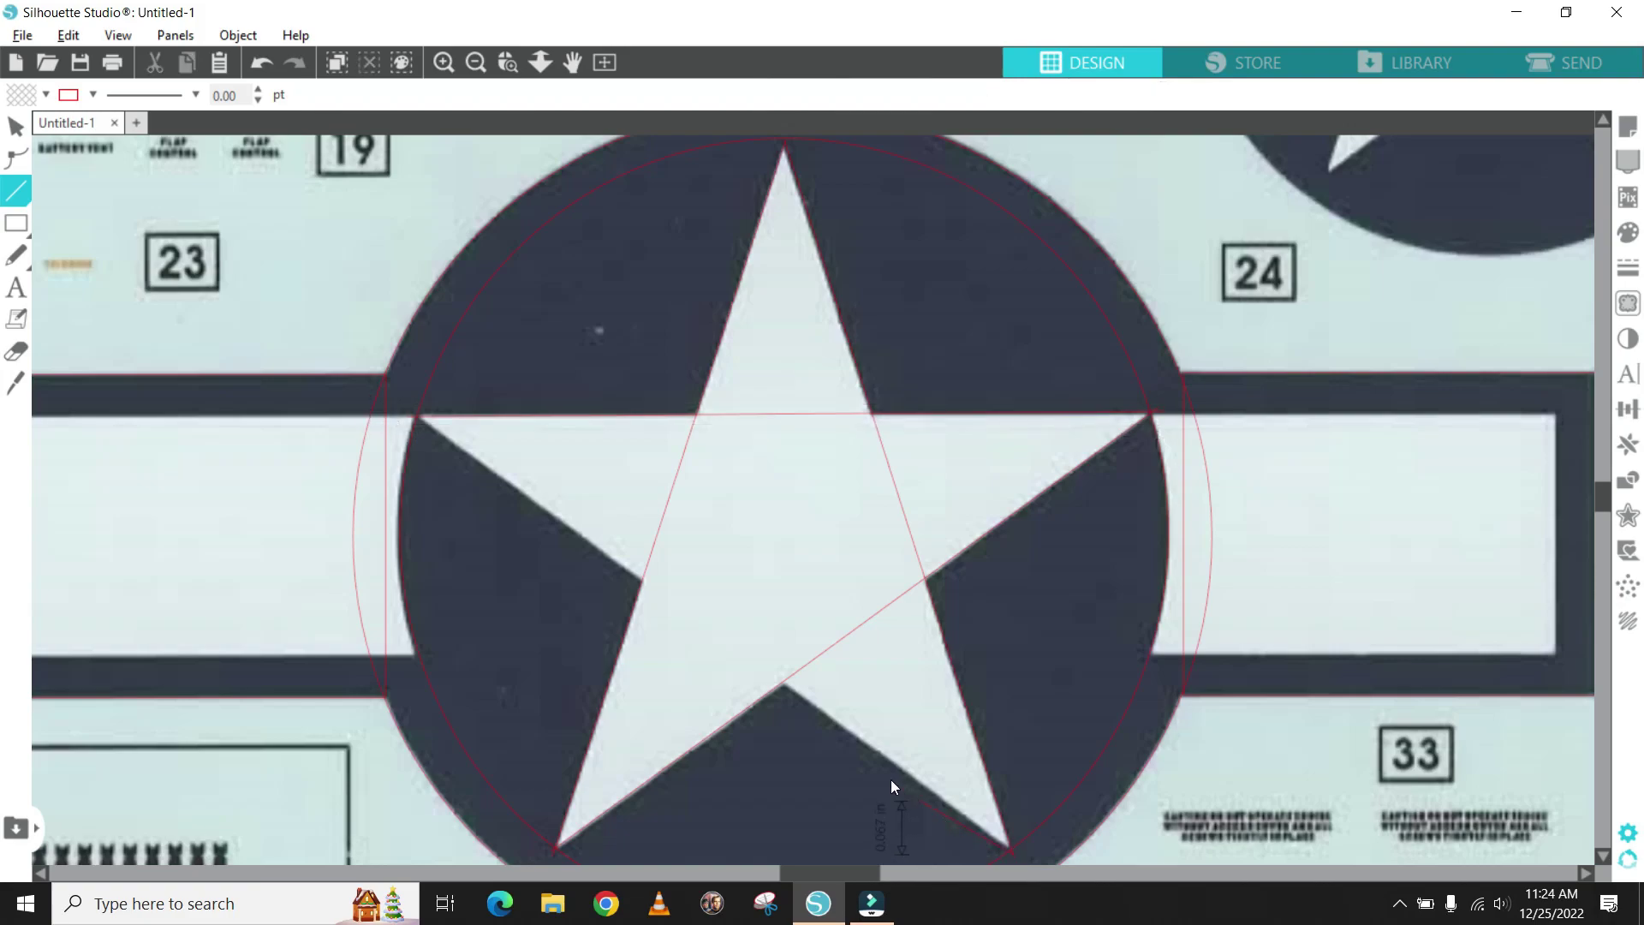
click(406, 408)
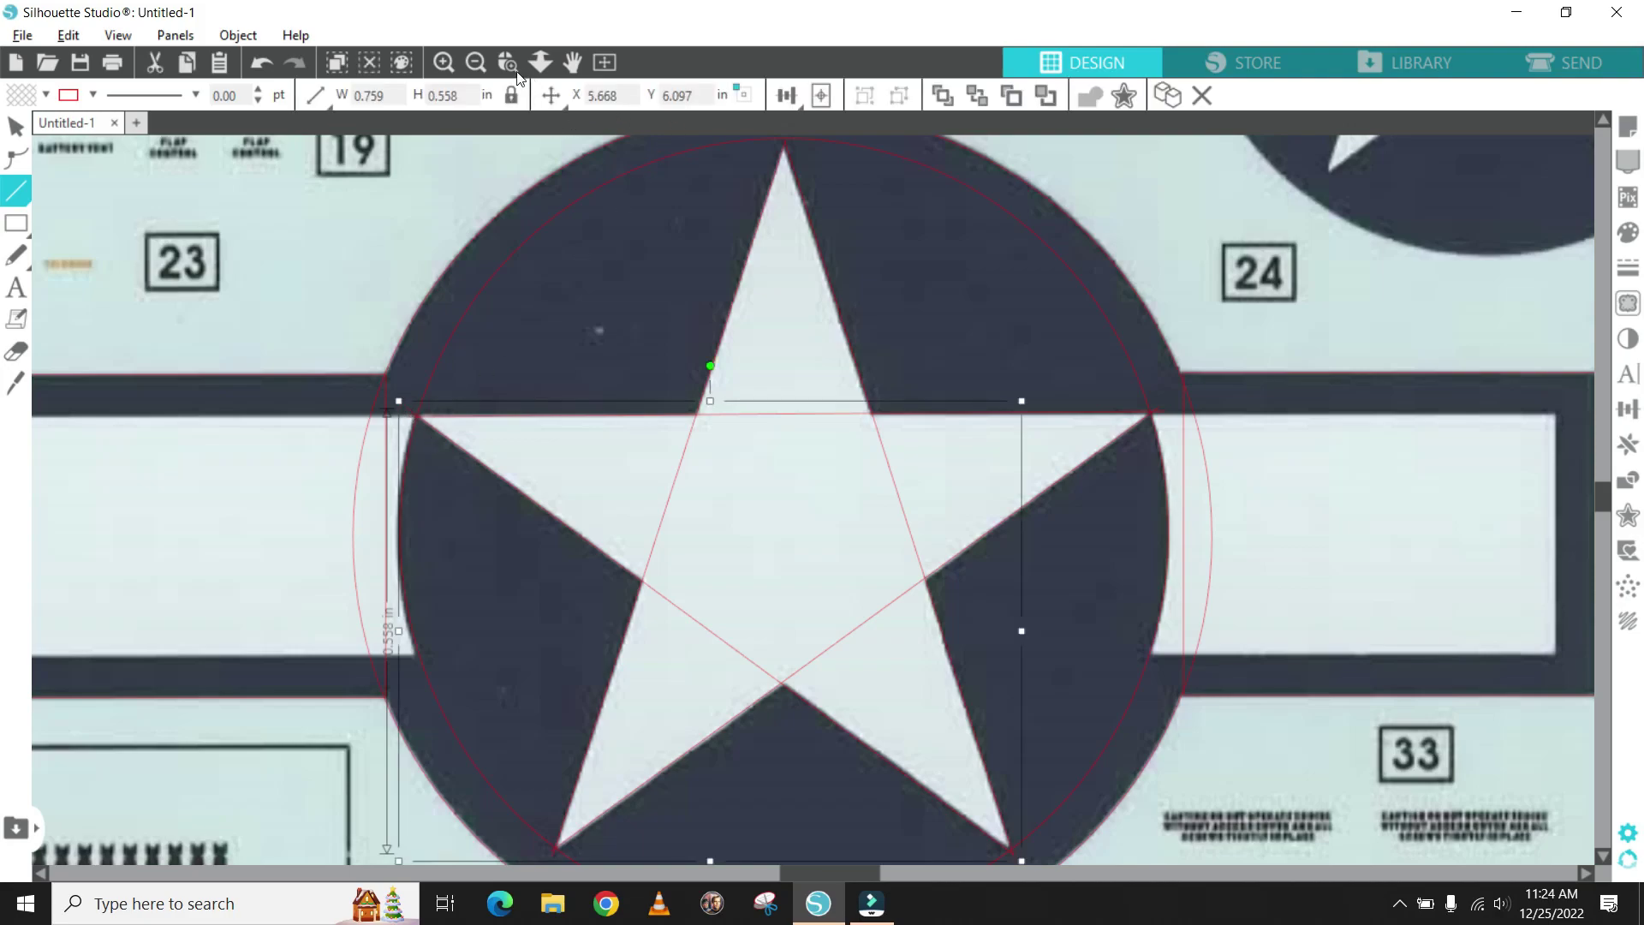
click(444, 65)
click(444, 65)
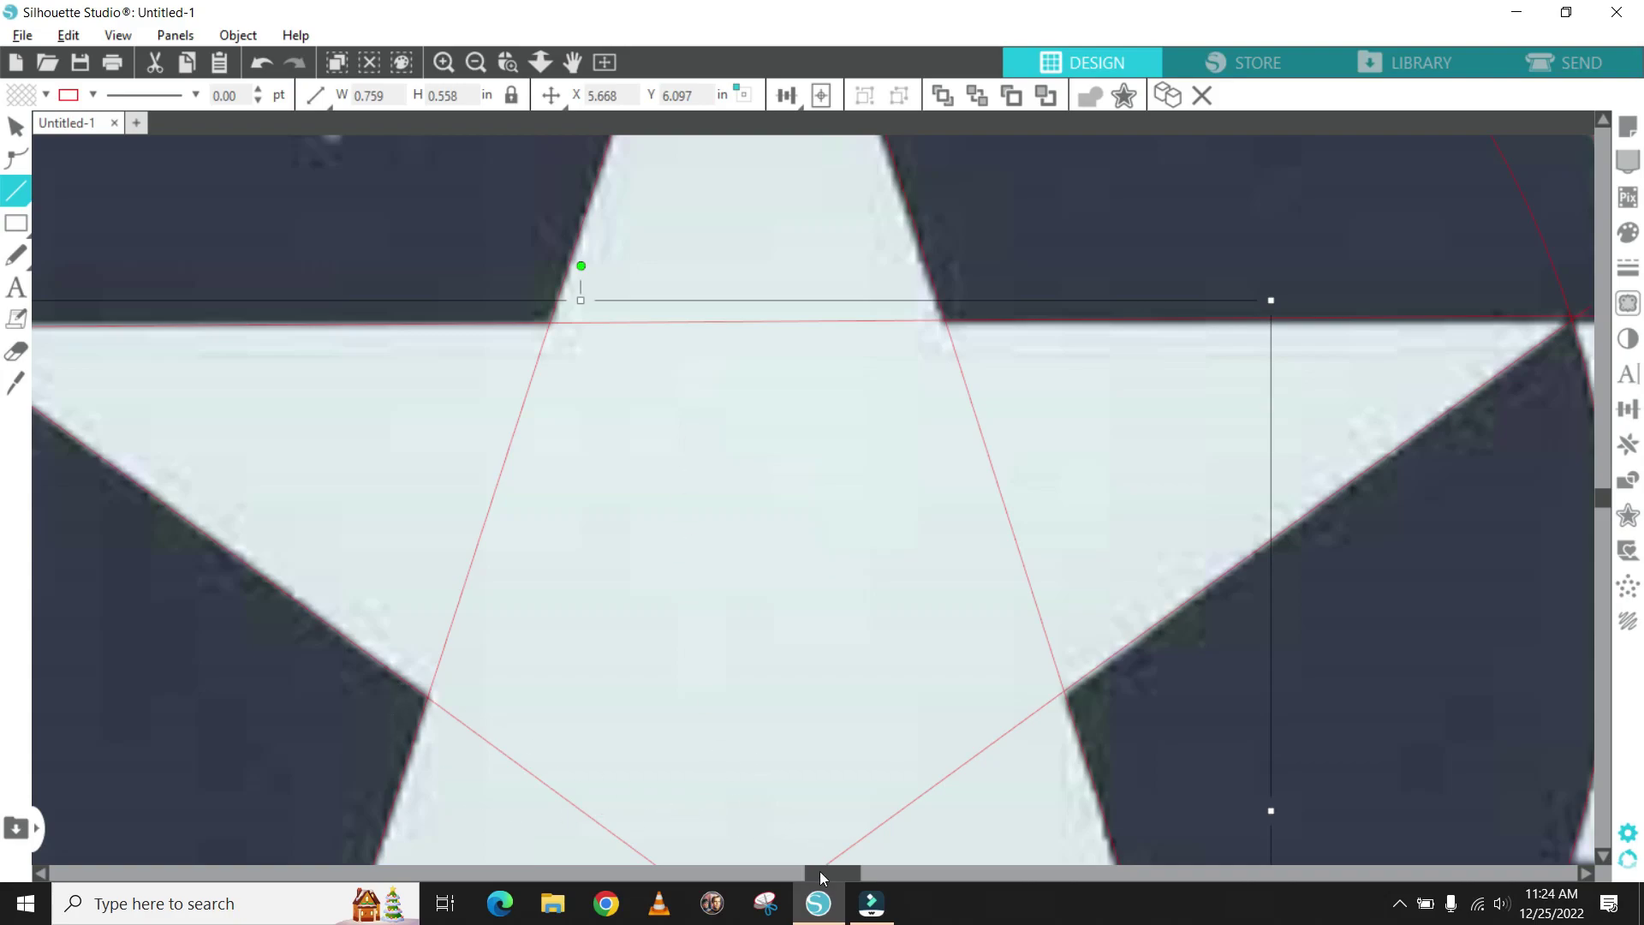
- Nudge the star's horizontal line down onto the edge of the star's arms
drag(816, 868, 814, 872)
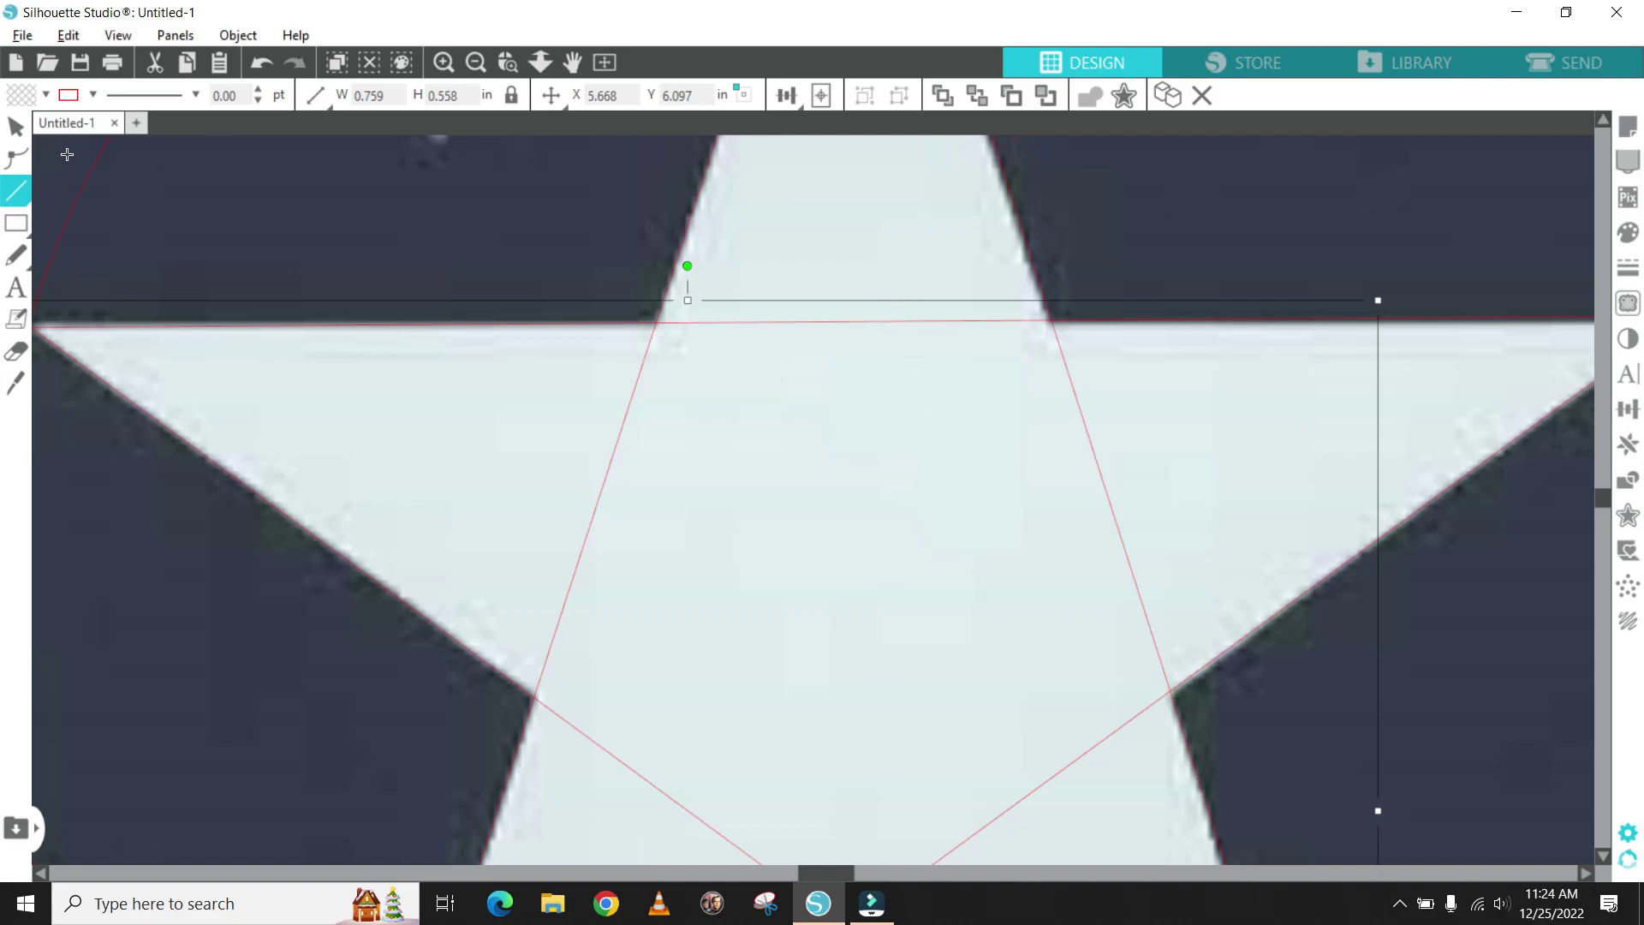
click(17, 127)
click(1031, 324)
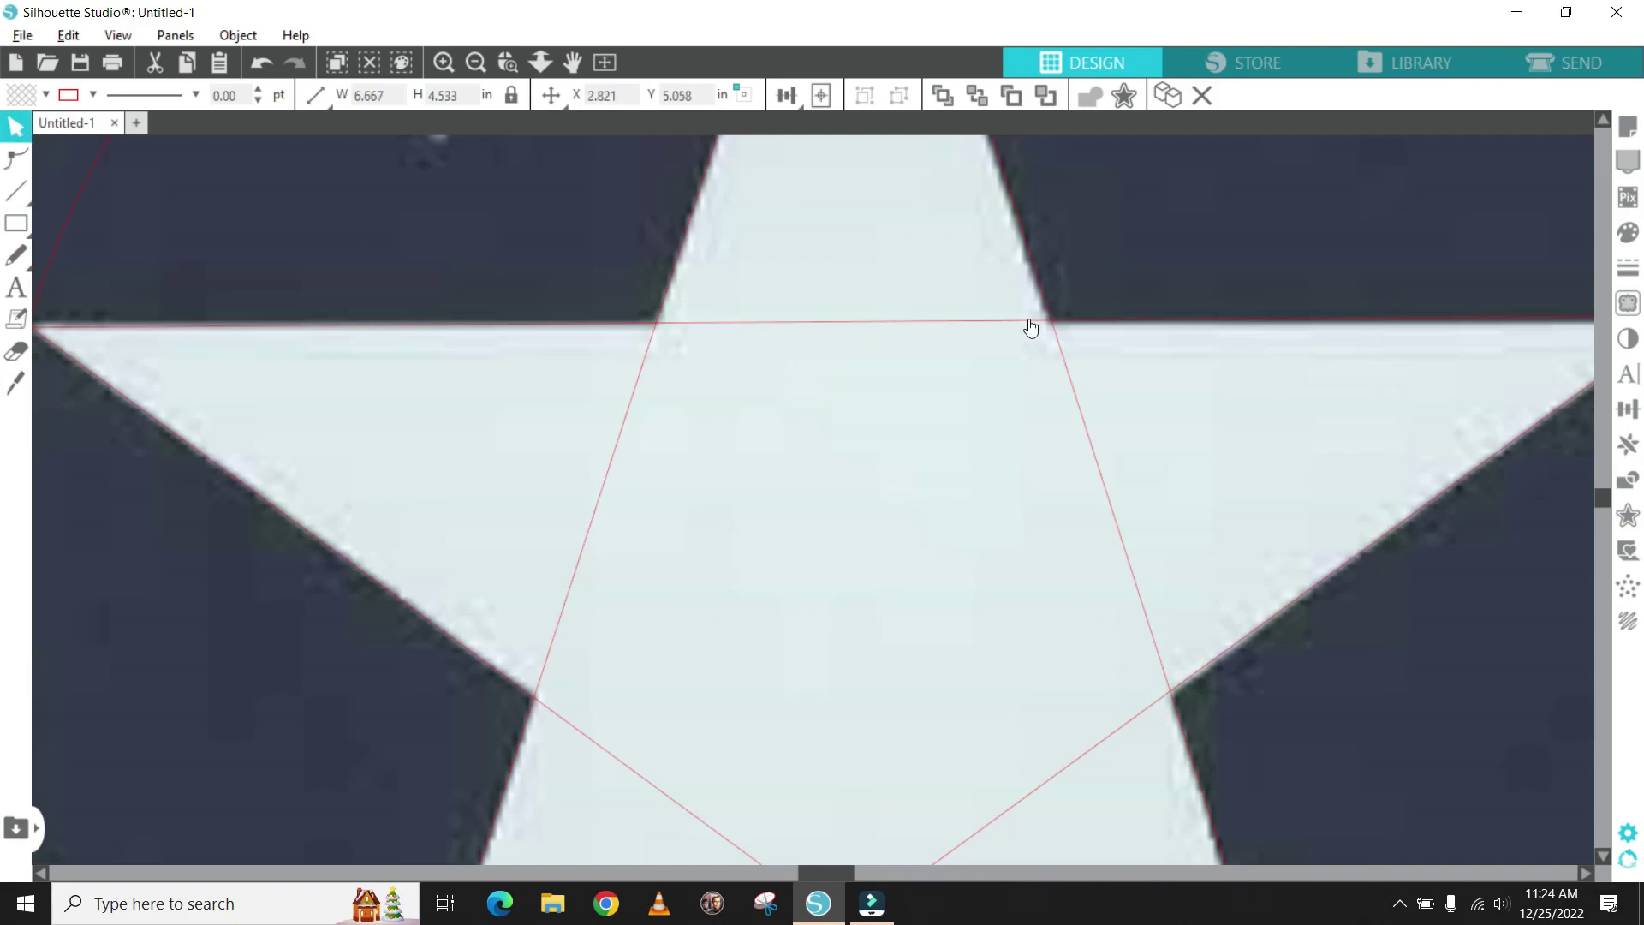
click(1021, 322)
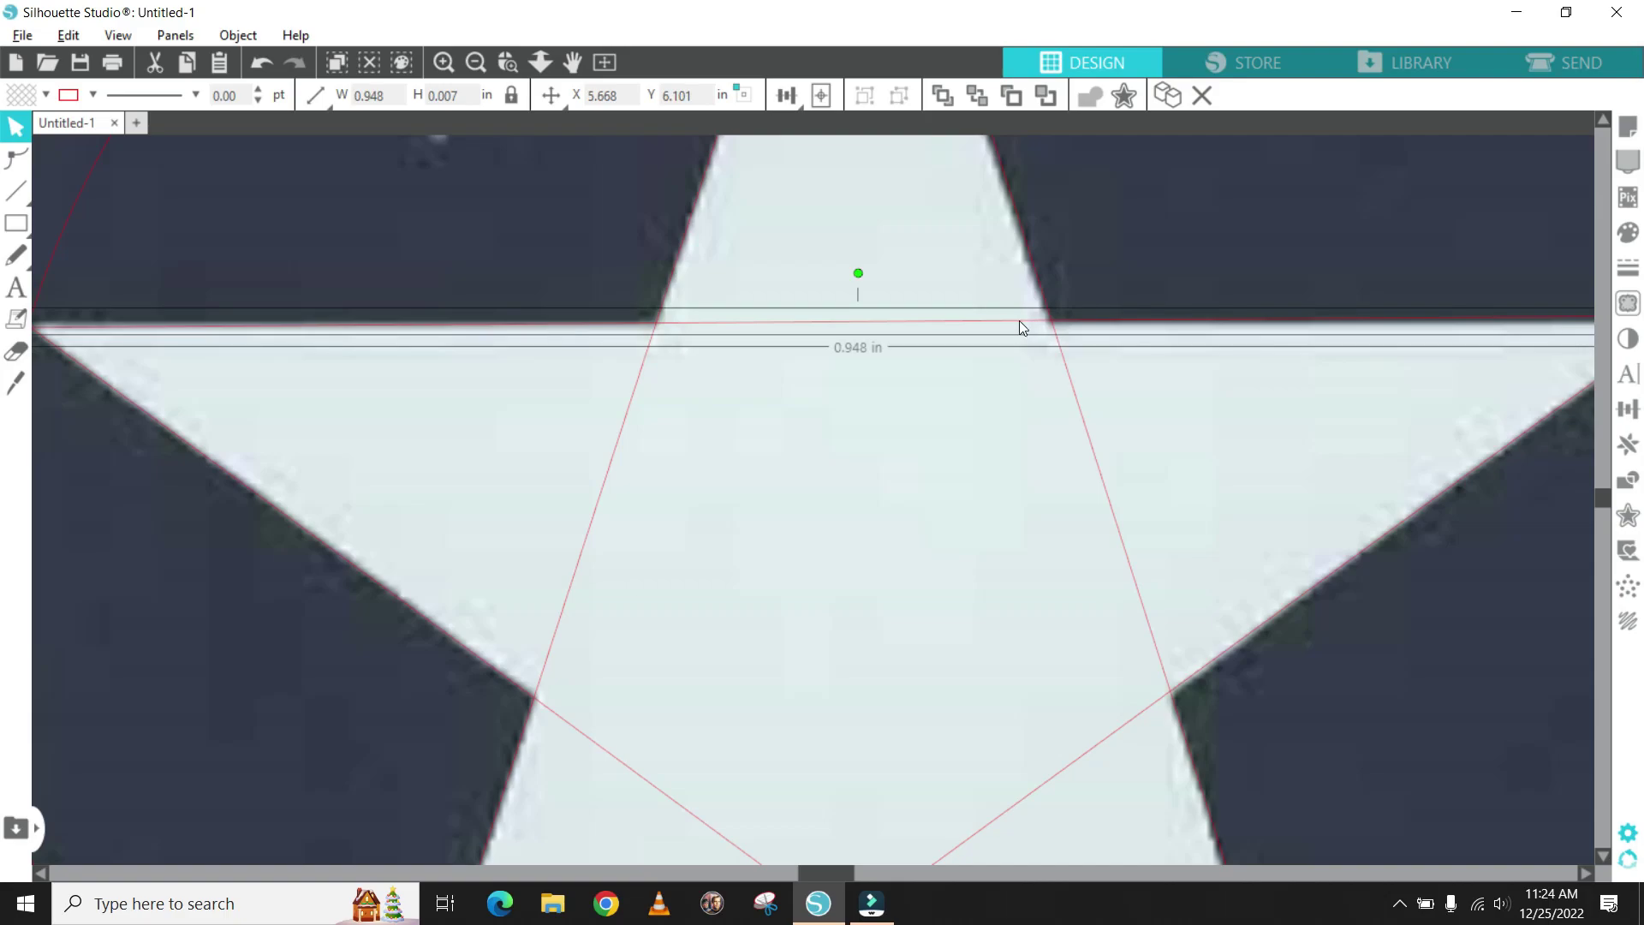
drag(1019, 320, 1018, 326)
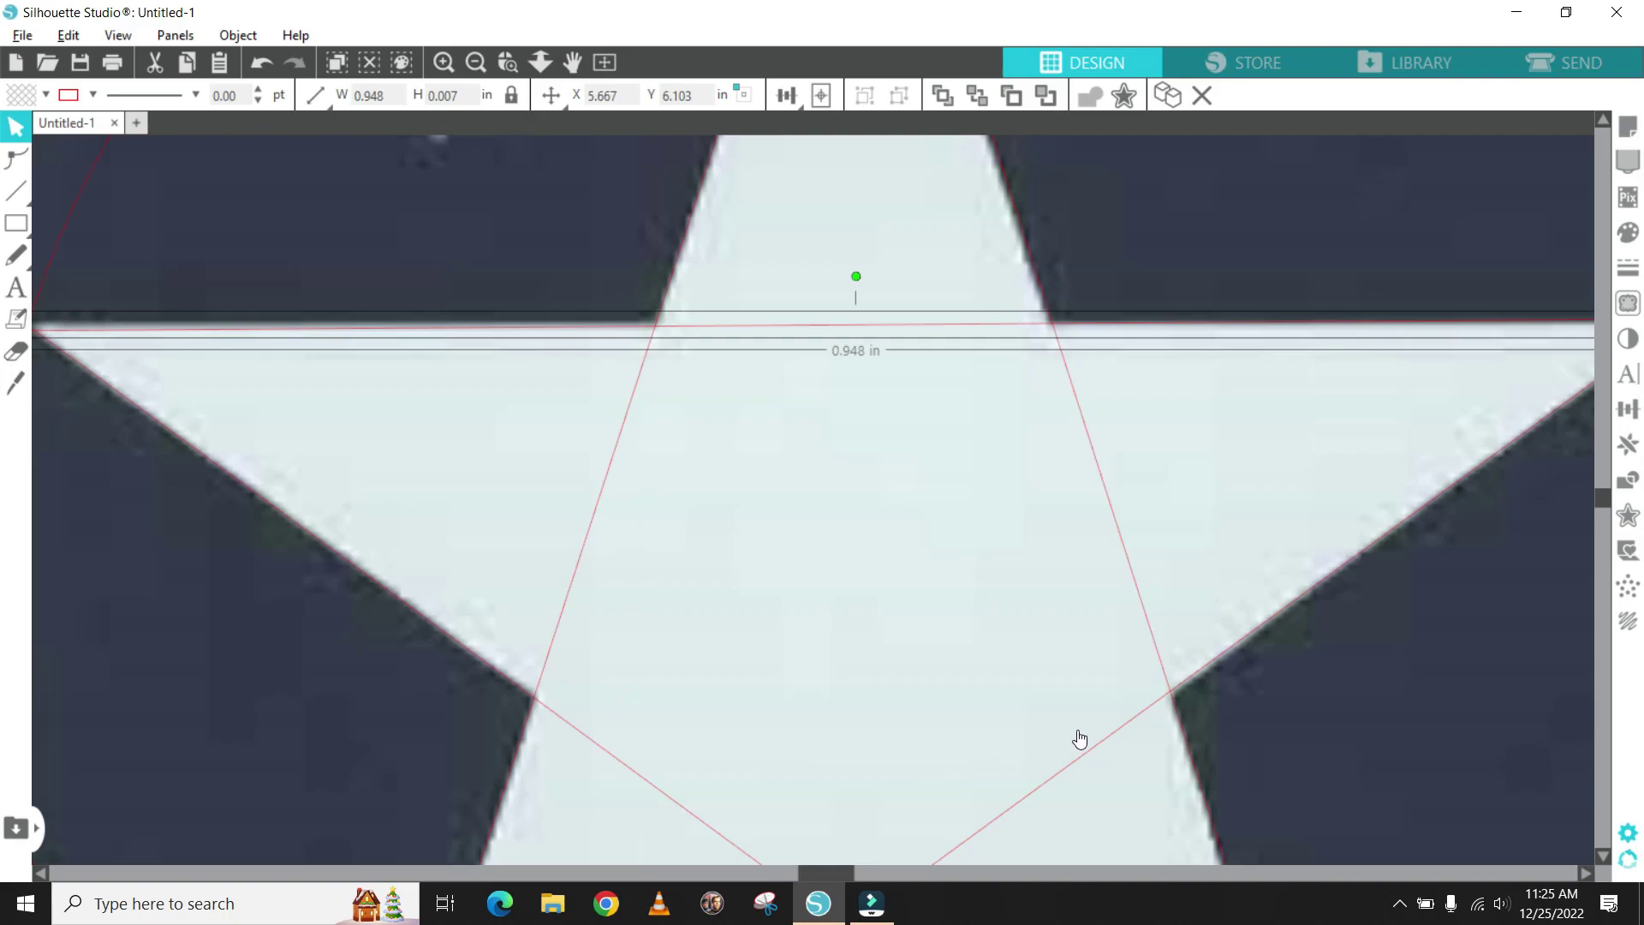
- Select one of the star's diagonal lines and inspect how the pentagram fits
scroll(1051, 682, down, 3)
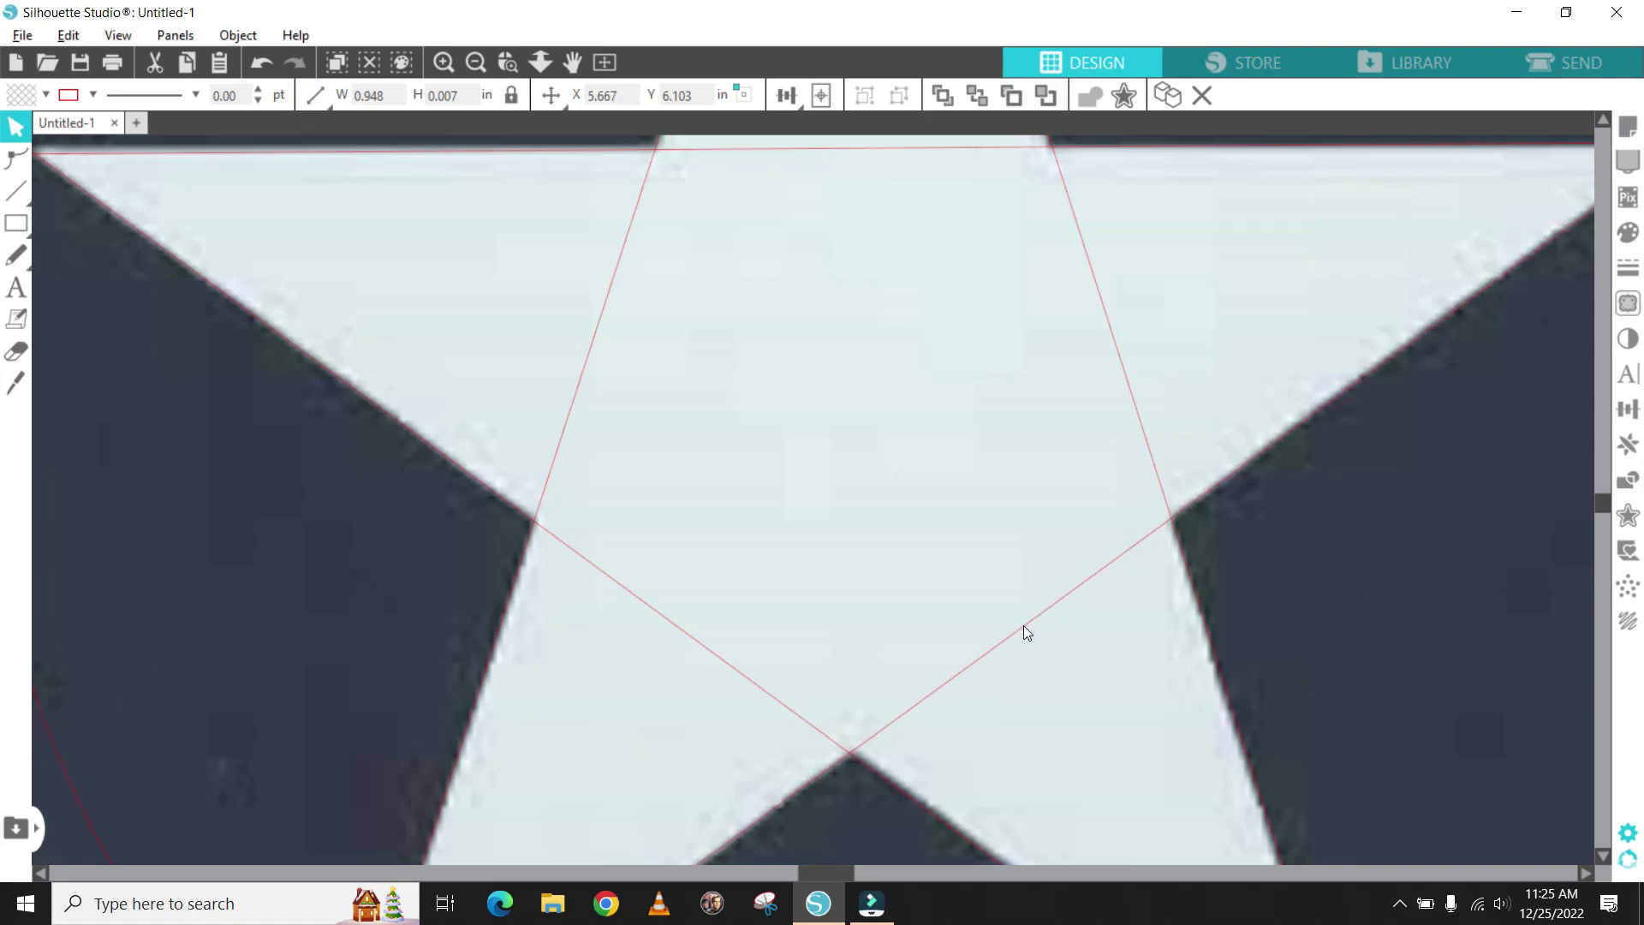
click(1024, 632)
scroll(811, 572, down, 1)
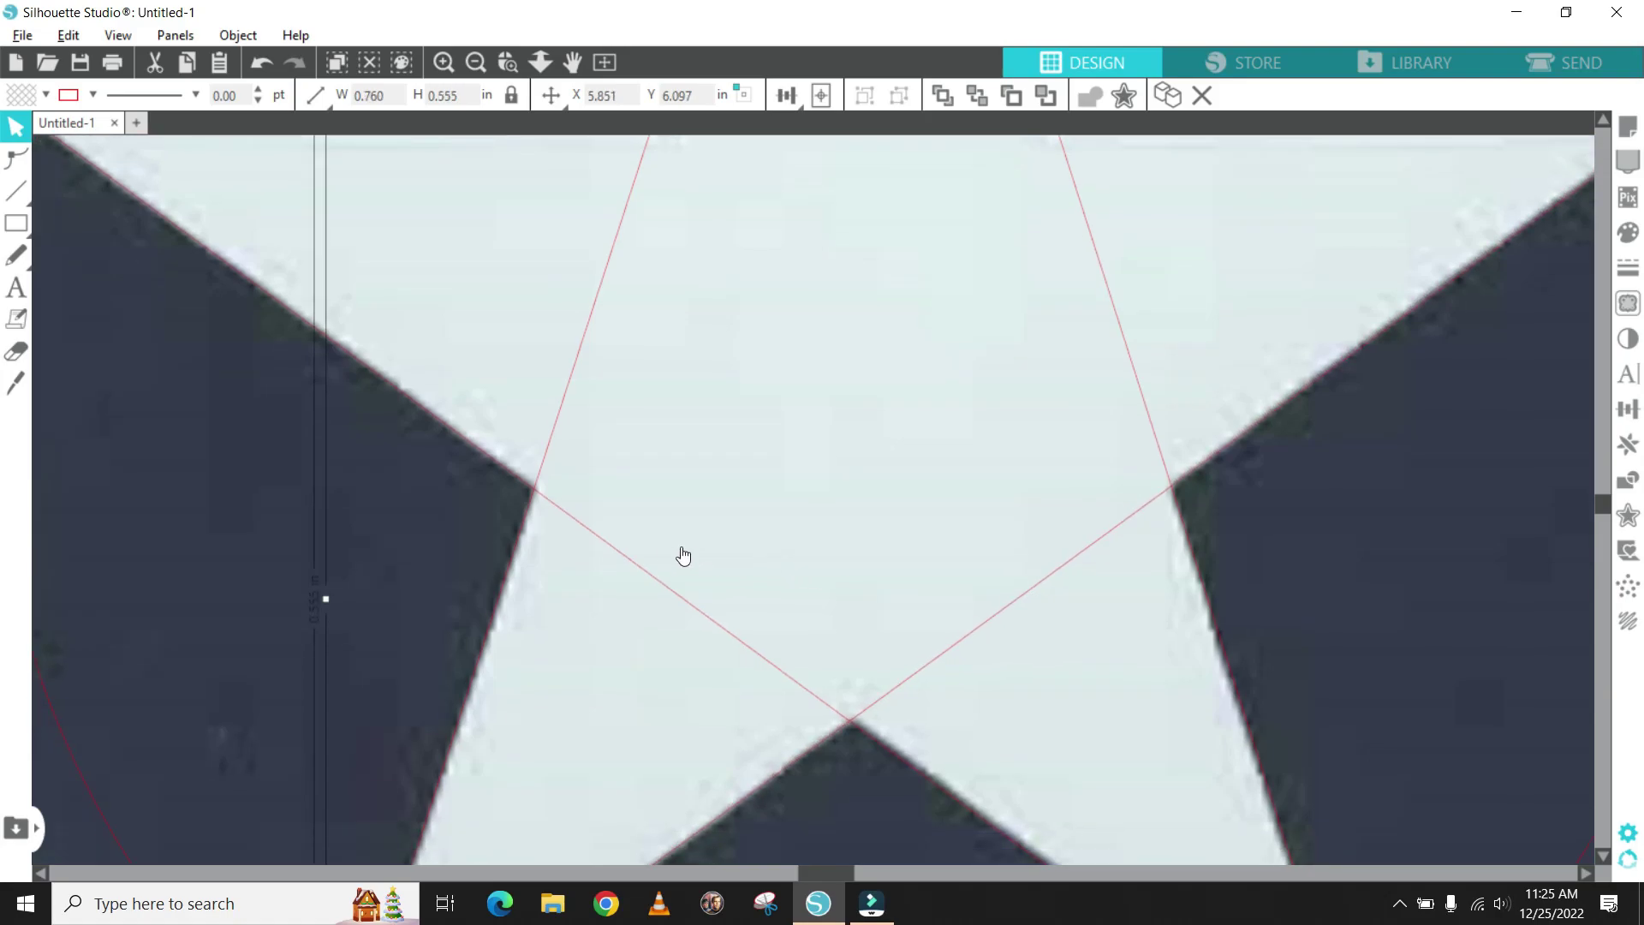
scroll(665, 554, down, 1)
scroll(665, 552, down, 1)
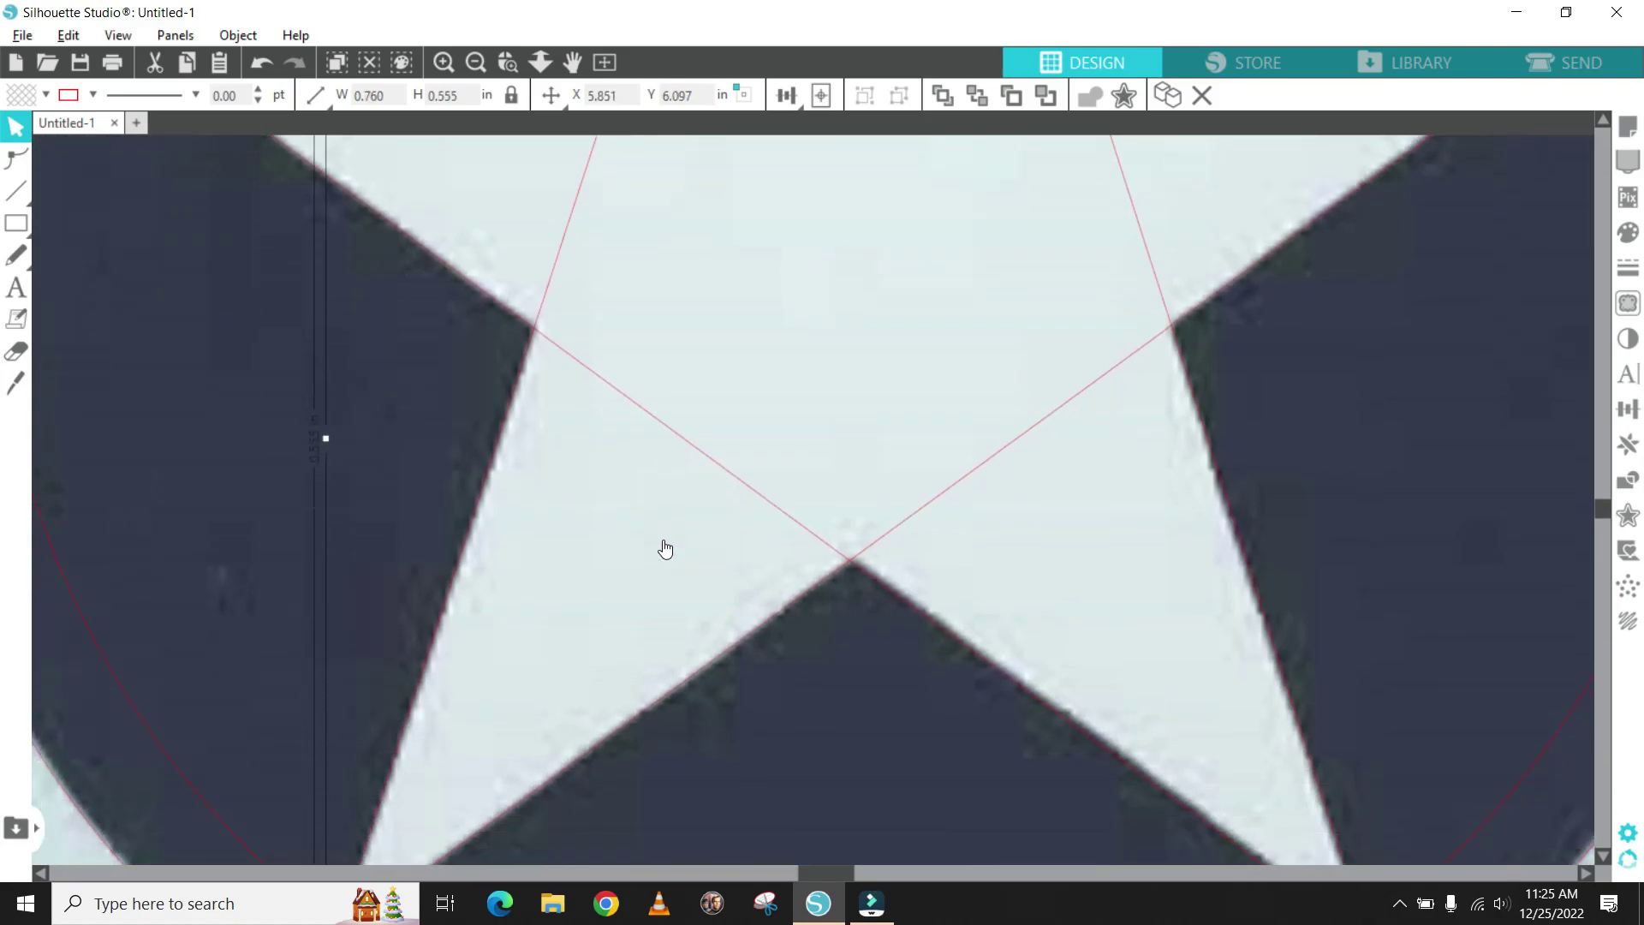
scroll(665, 549, down, 2)
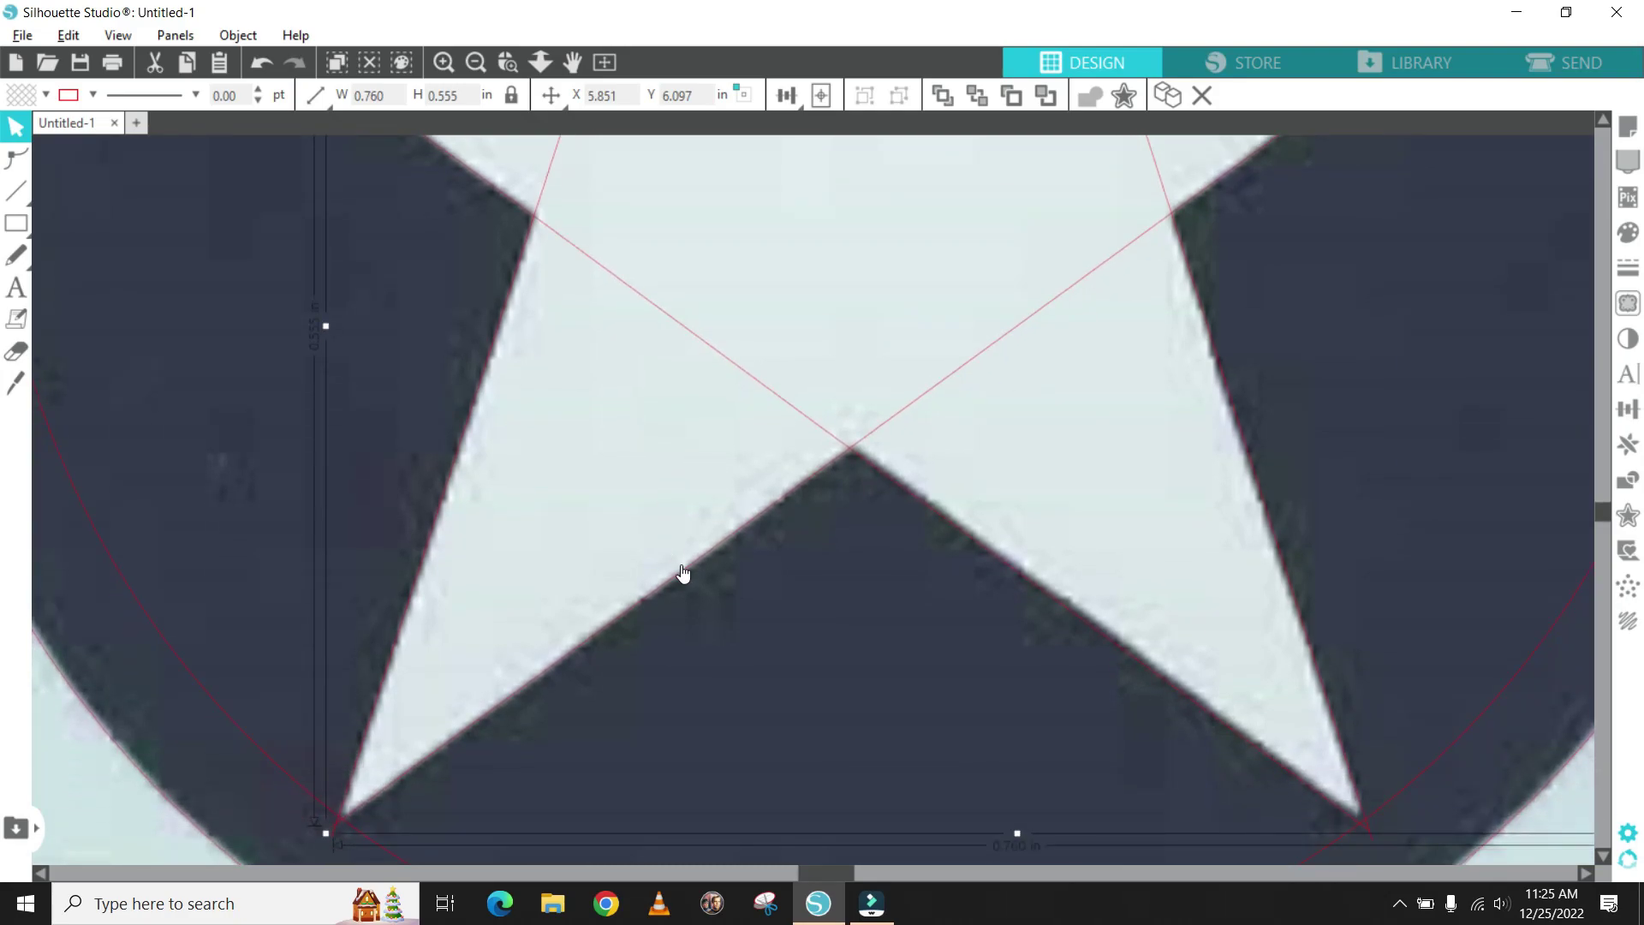
scroll(686, 583, up, 2)
scroll(690, 591, up, 5)
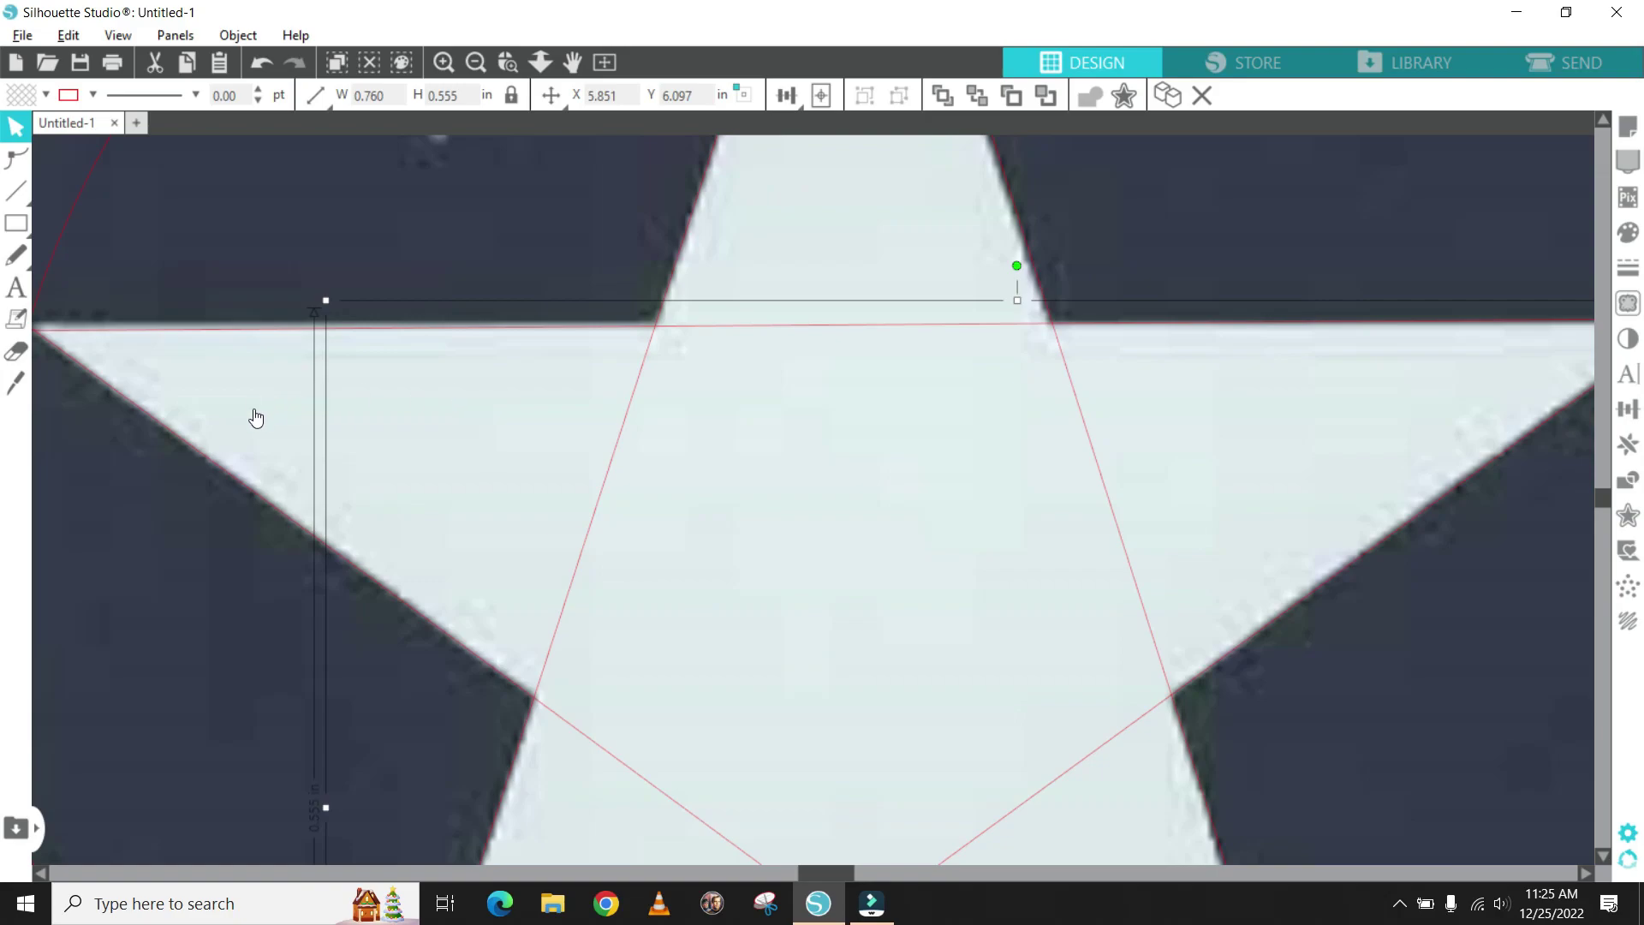
drag(824, 873, 802, 873)
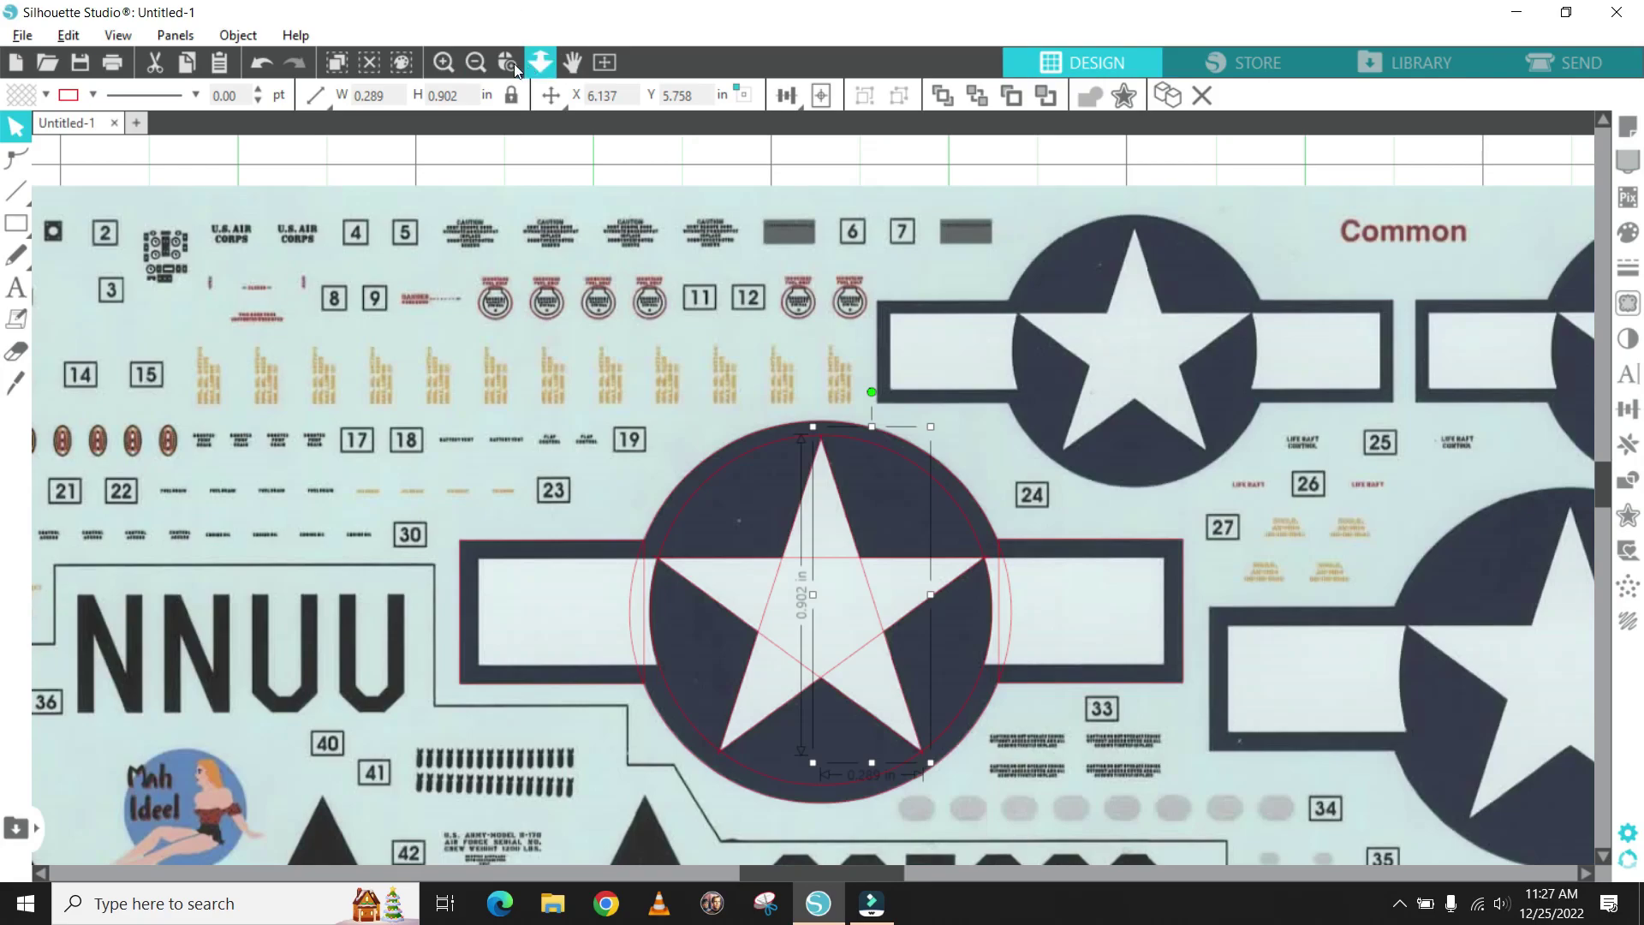
click(604, 63)
drag(705, 480, 651, 252)
click(504, 144)
click(450, 62)
click(450, 62)
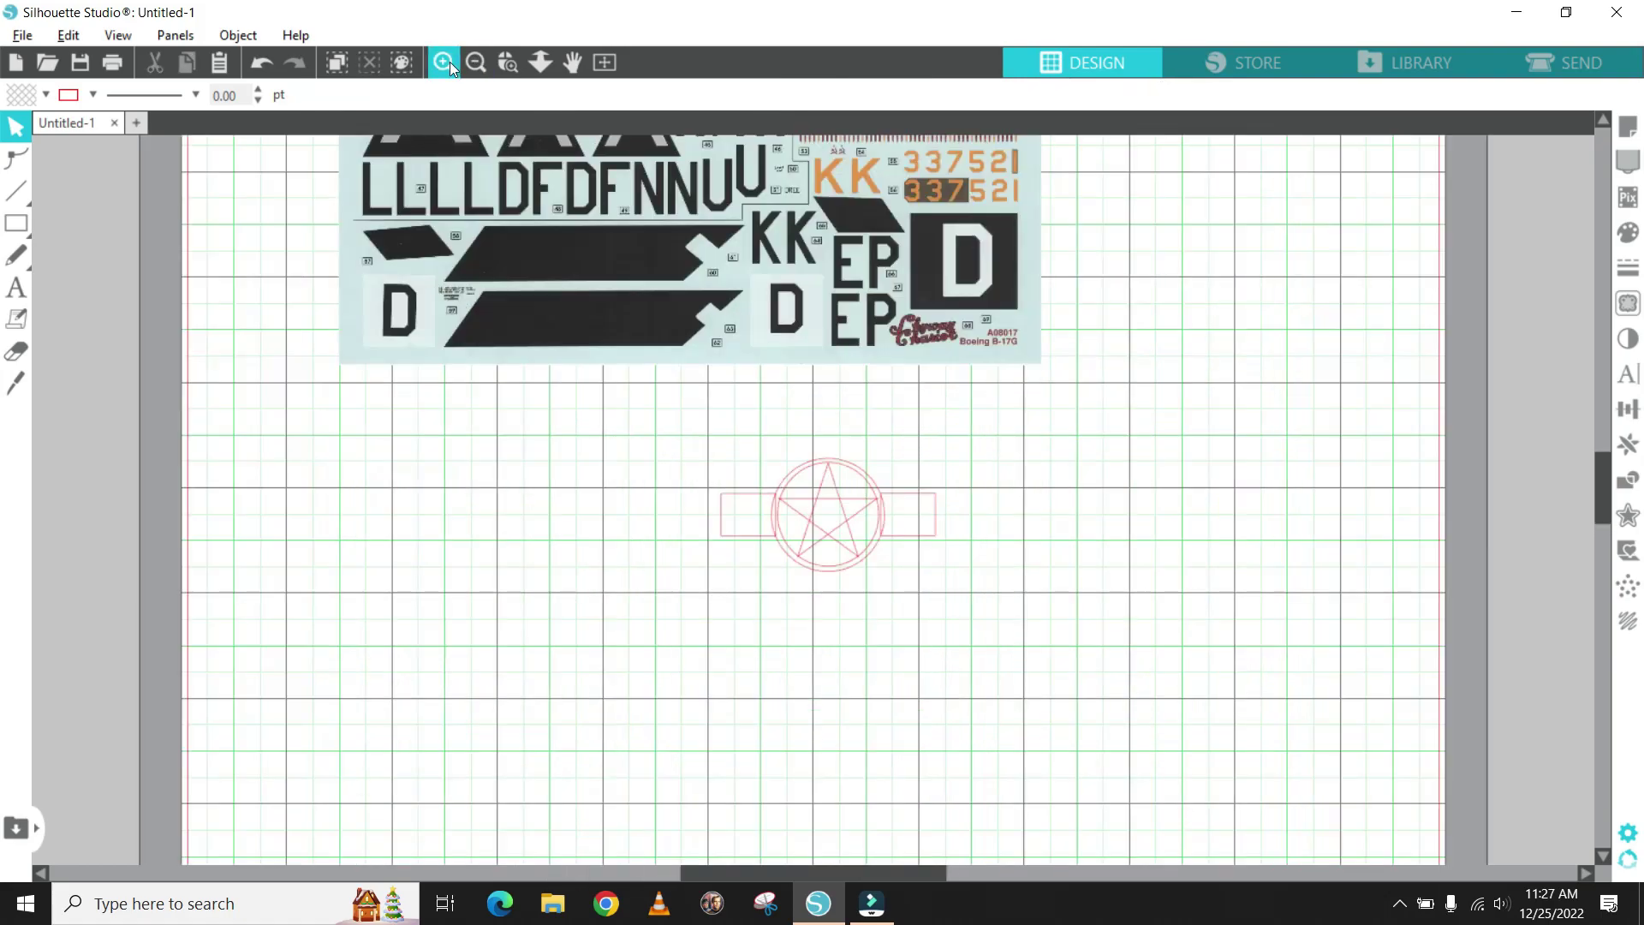
click(449, 61)
click(450, 62)
click(449, 62)
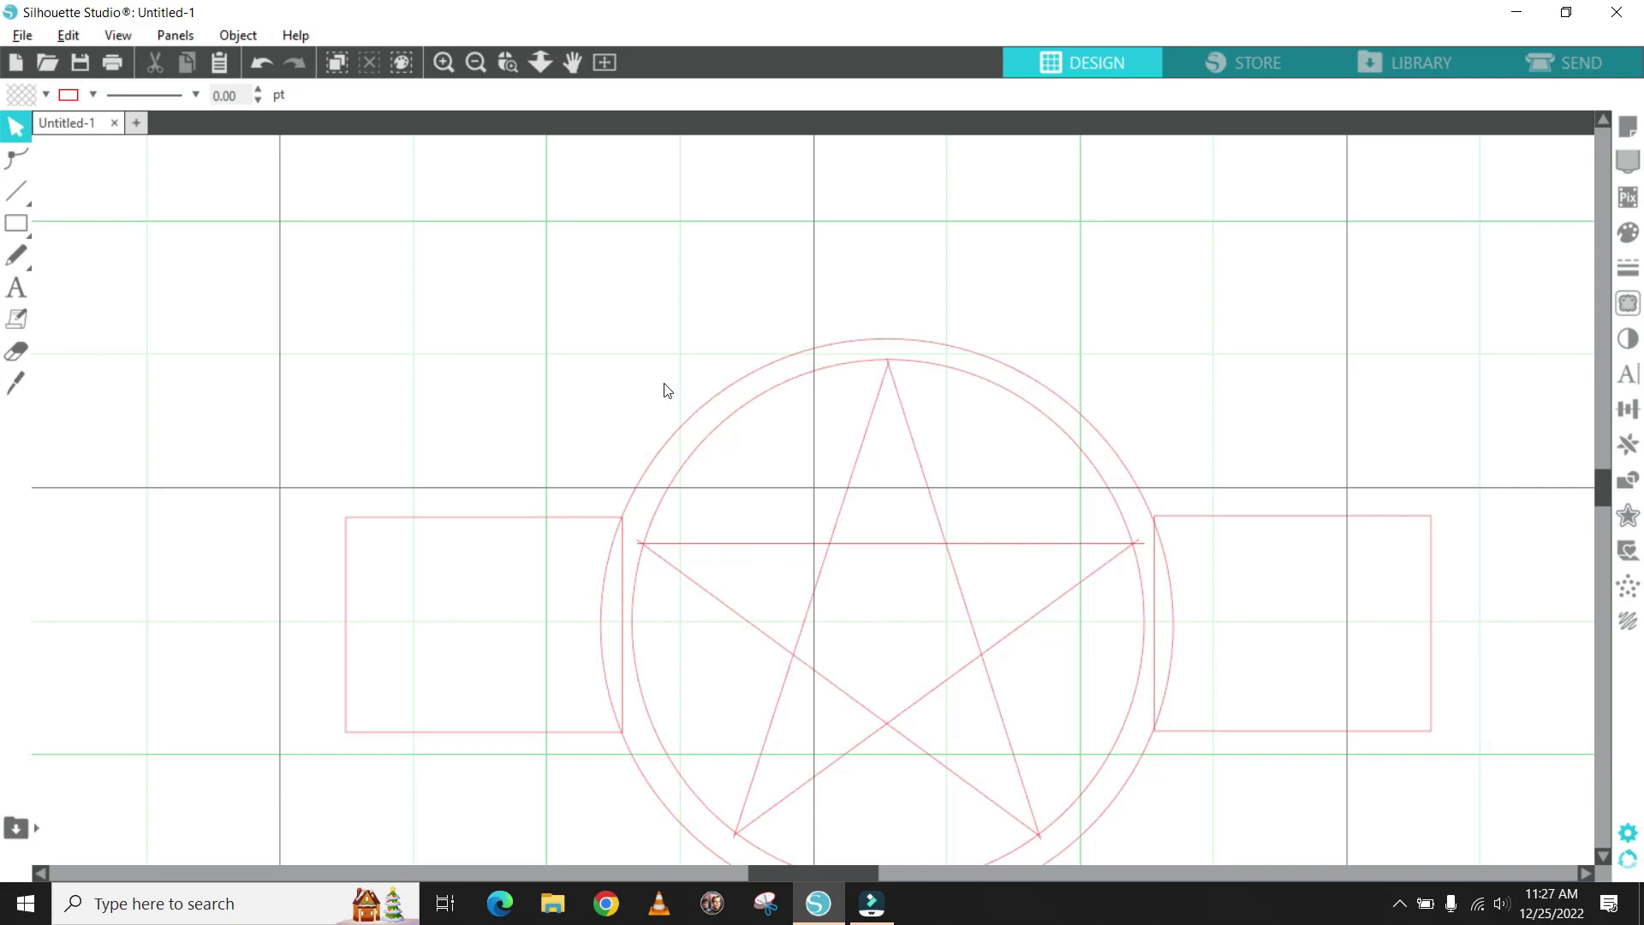
scroll(587, 390, down, 2)
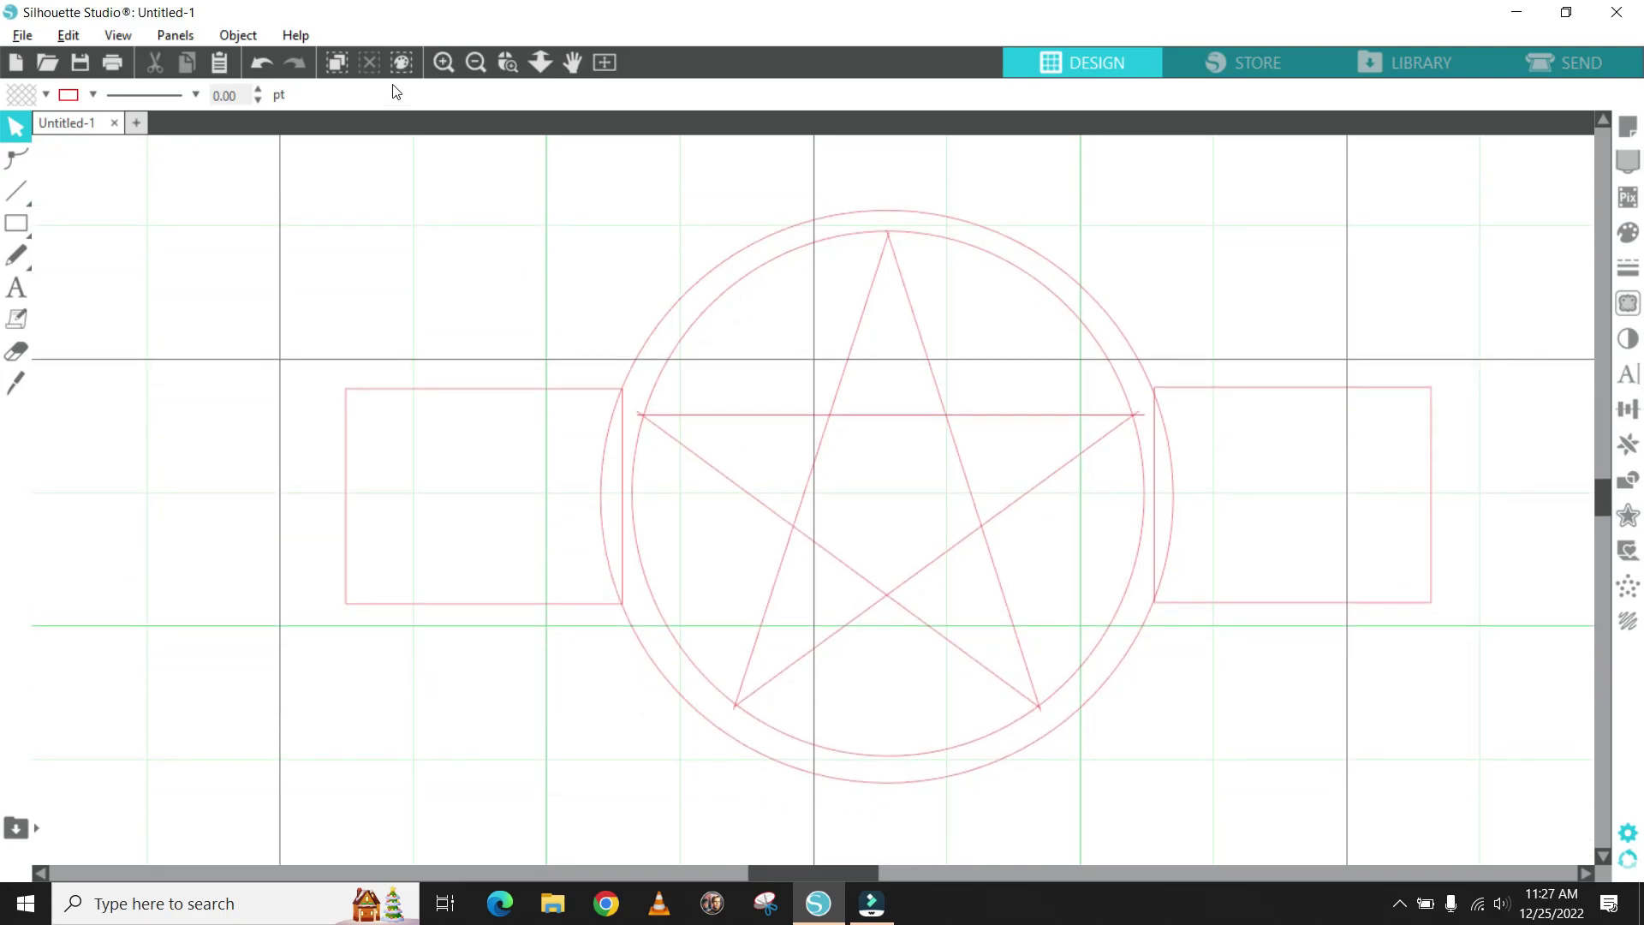
click(262, 64)
click(262, 64)
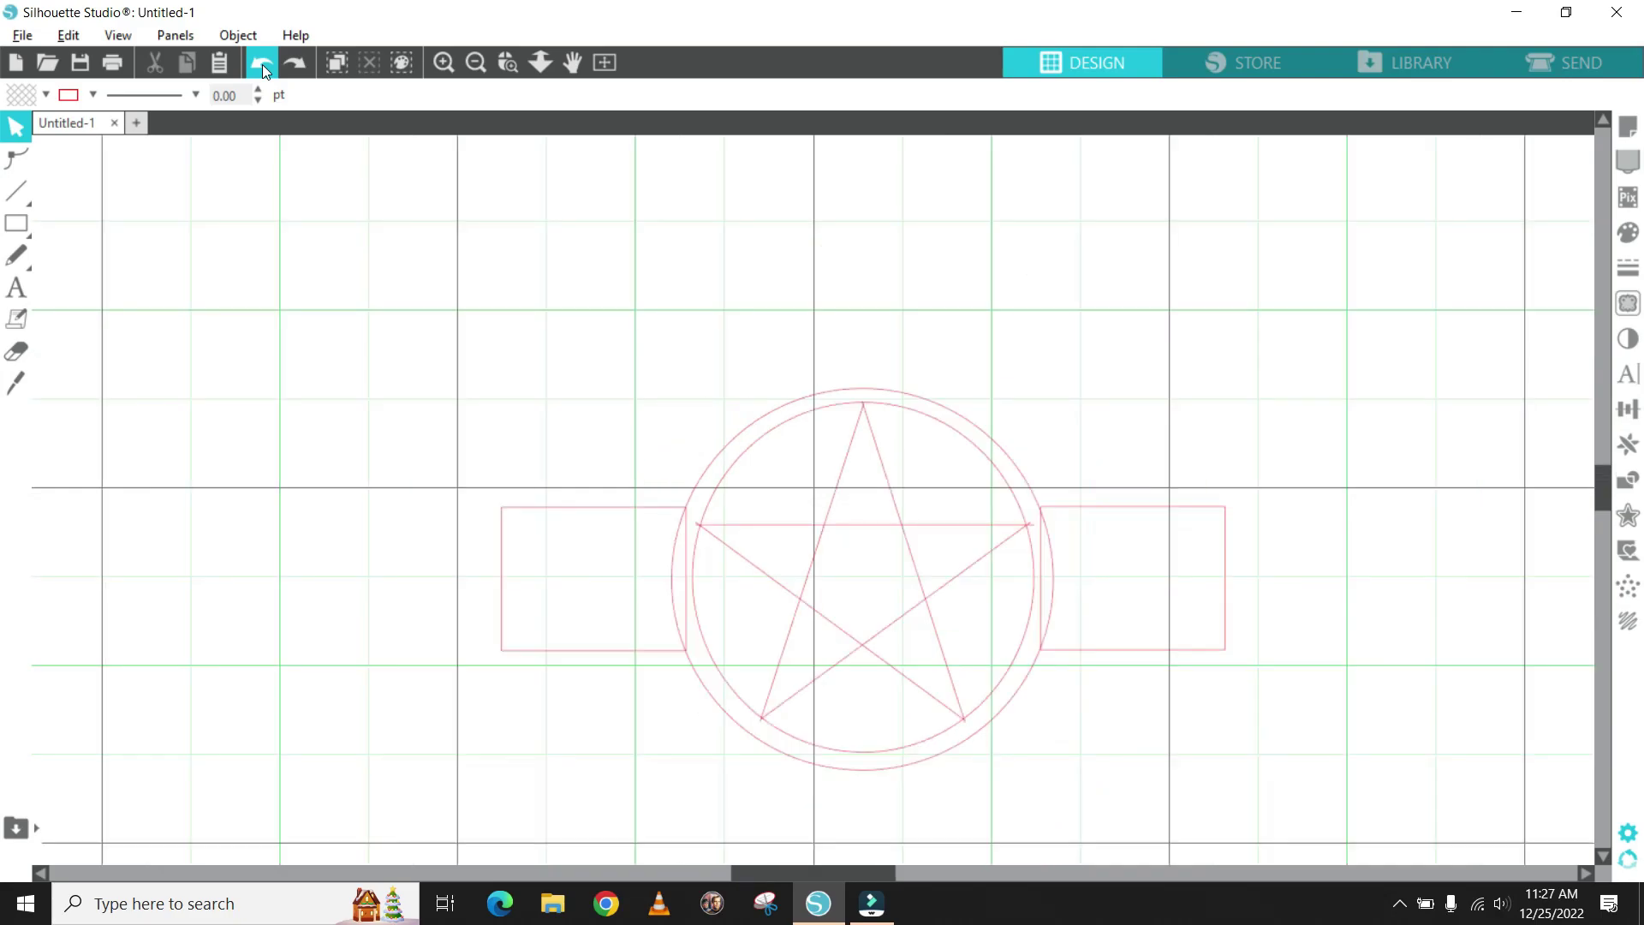
click(262, 65)
click(262, 64)
click(263, 64)
click(262, 64)
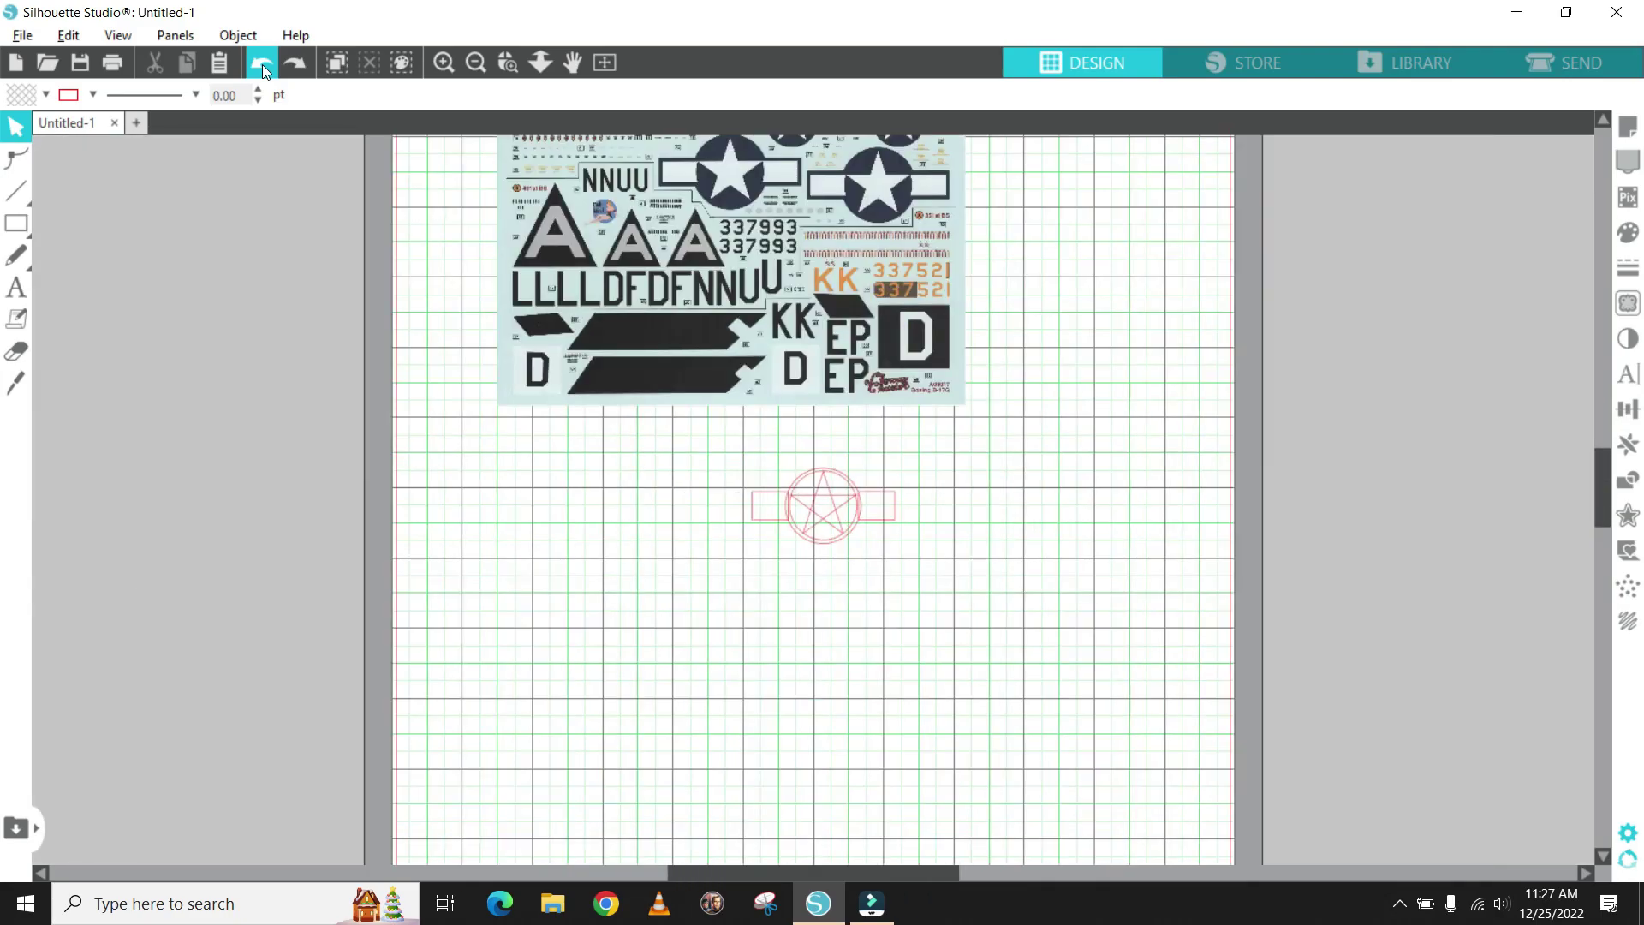
click(262, 64)
click(262, 64)
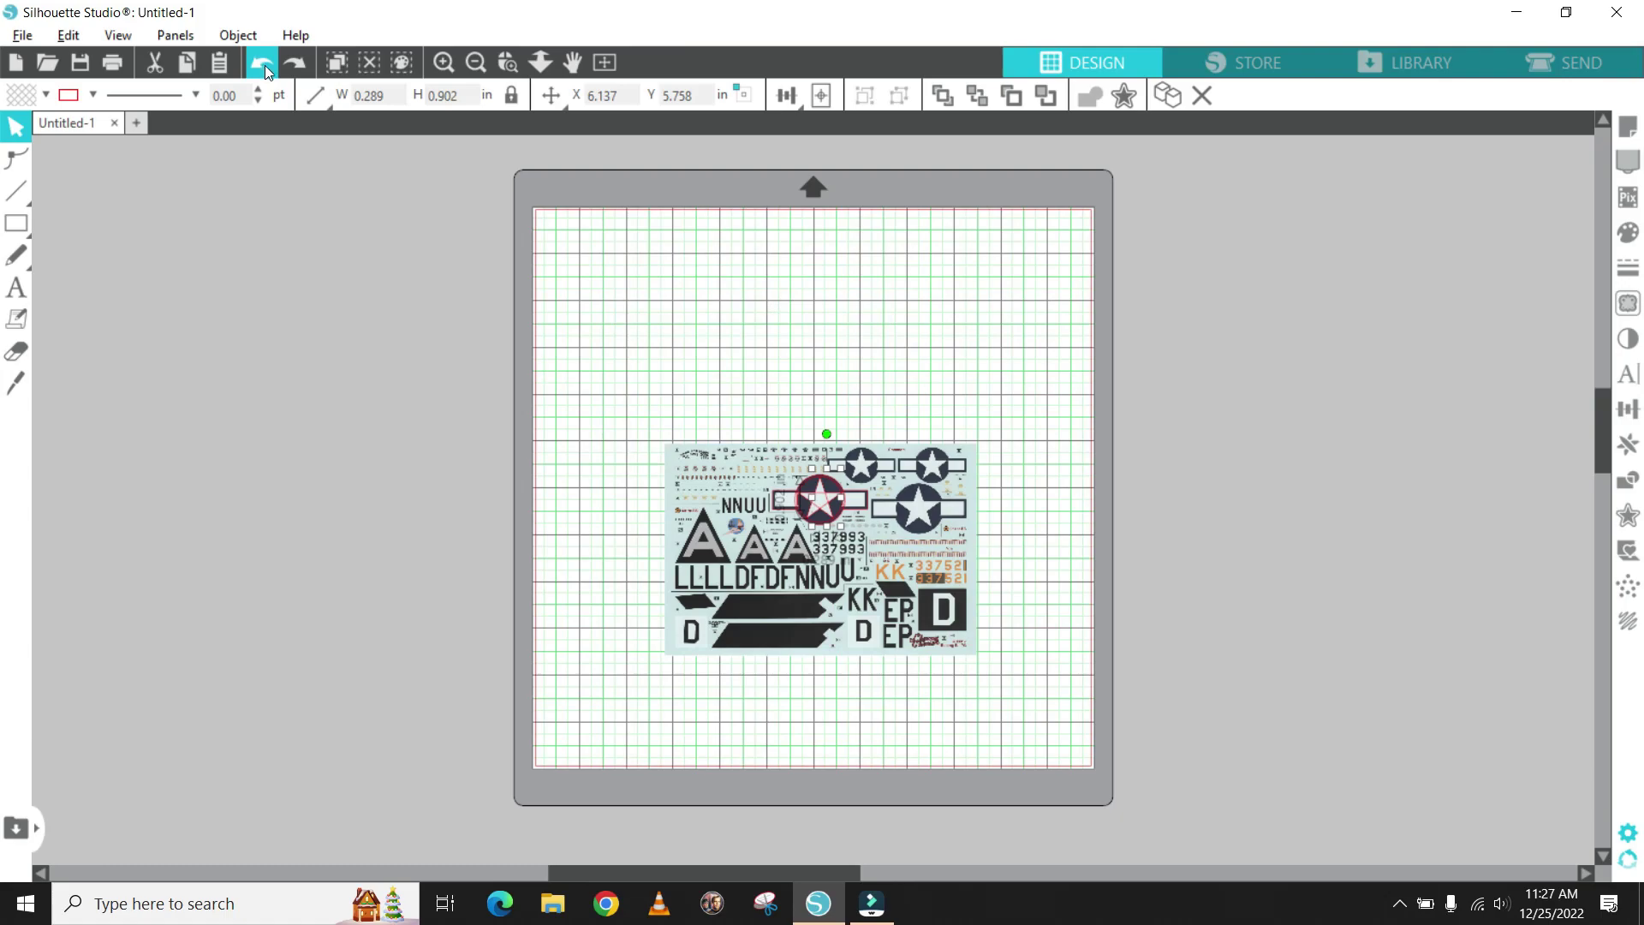
key(ctrl+shift+z)
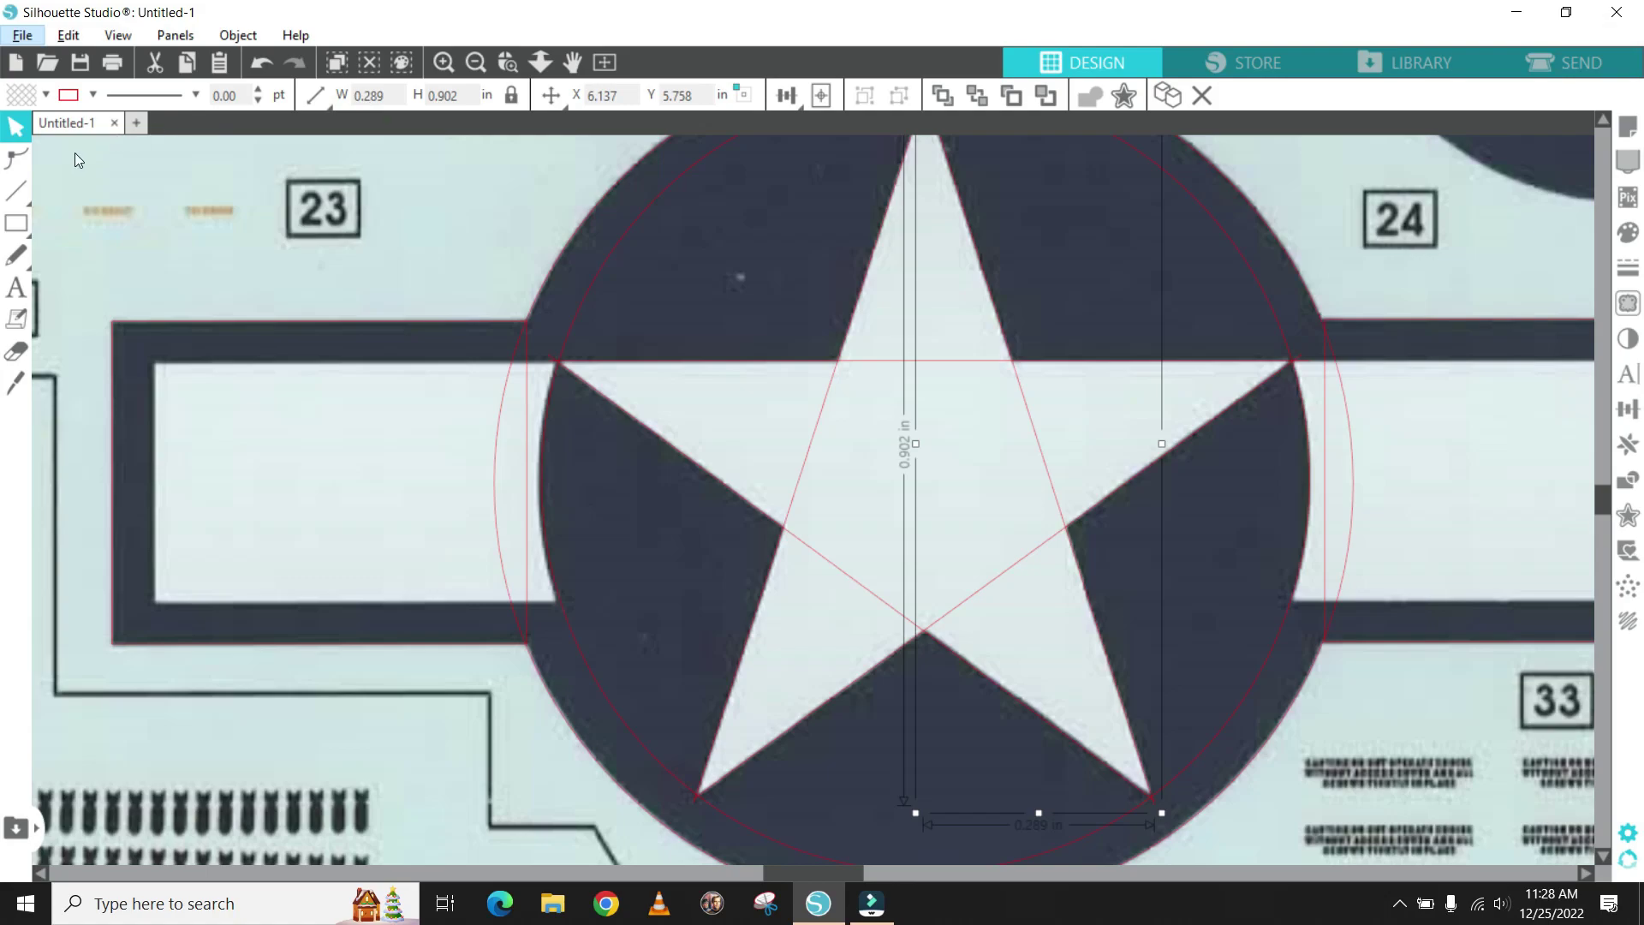
- Draw a 0.504 × 0.301 in rectangle over the left bar's white inner strip
click(16, 225)
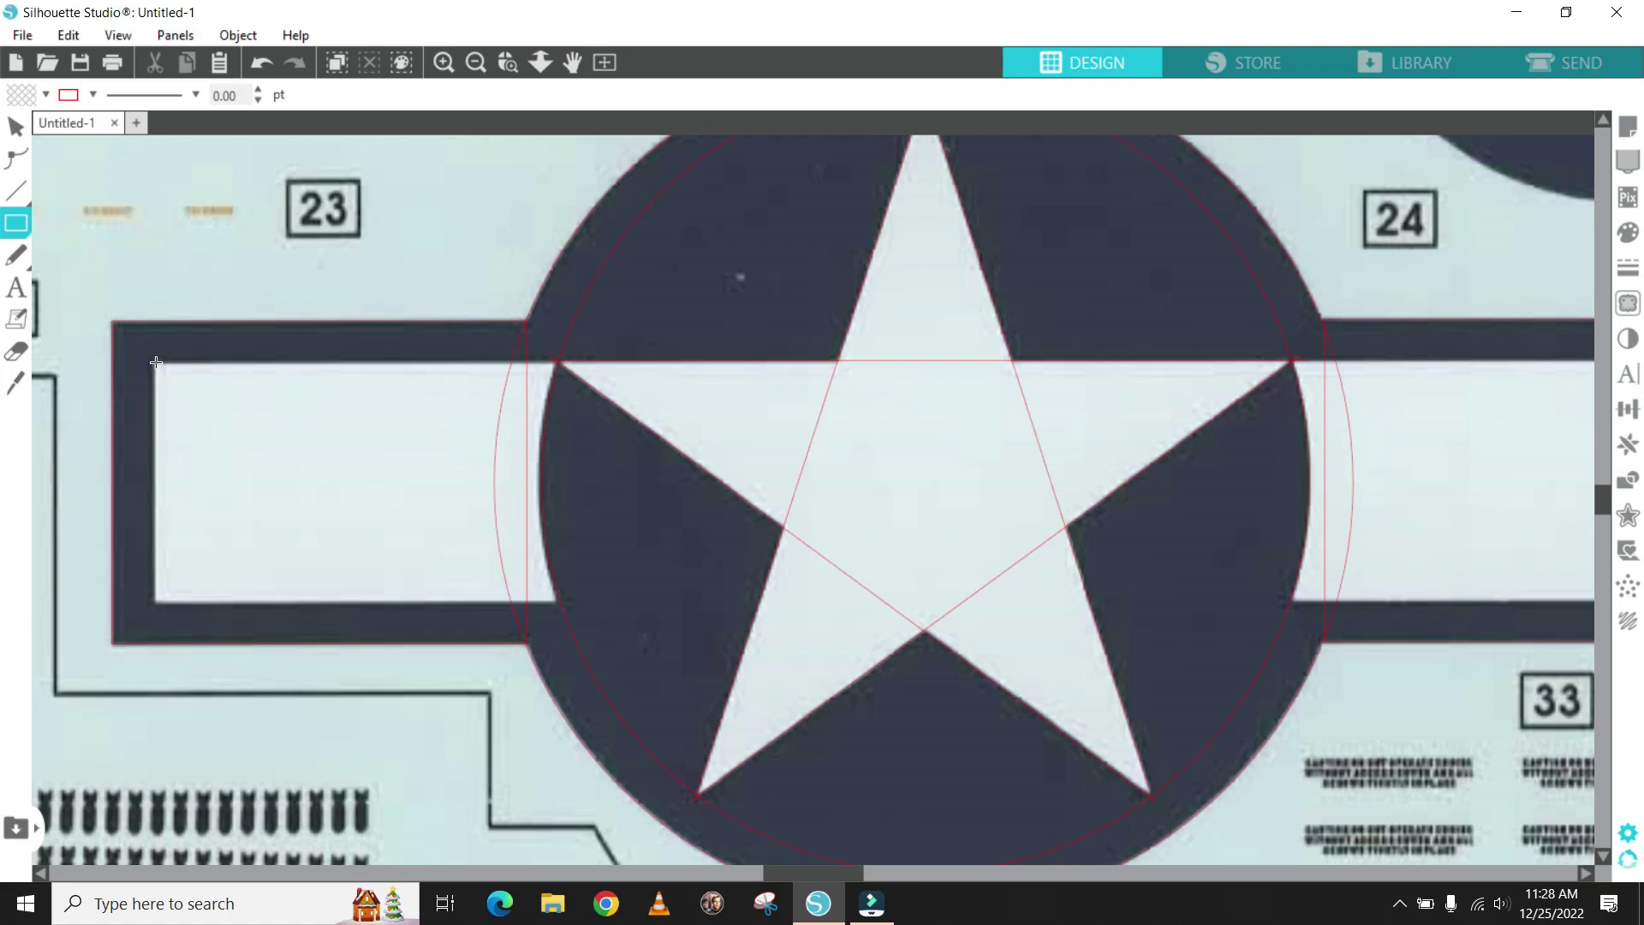
mouse_move(156, 362)
mouse_down()
mouse_move(252, 461)
mouse_move(476, 582)
mouse_move(557, 604)
mouse_up()
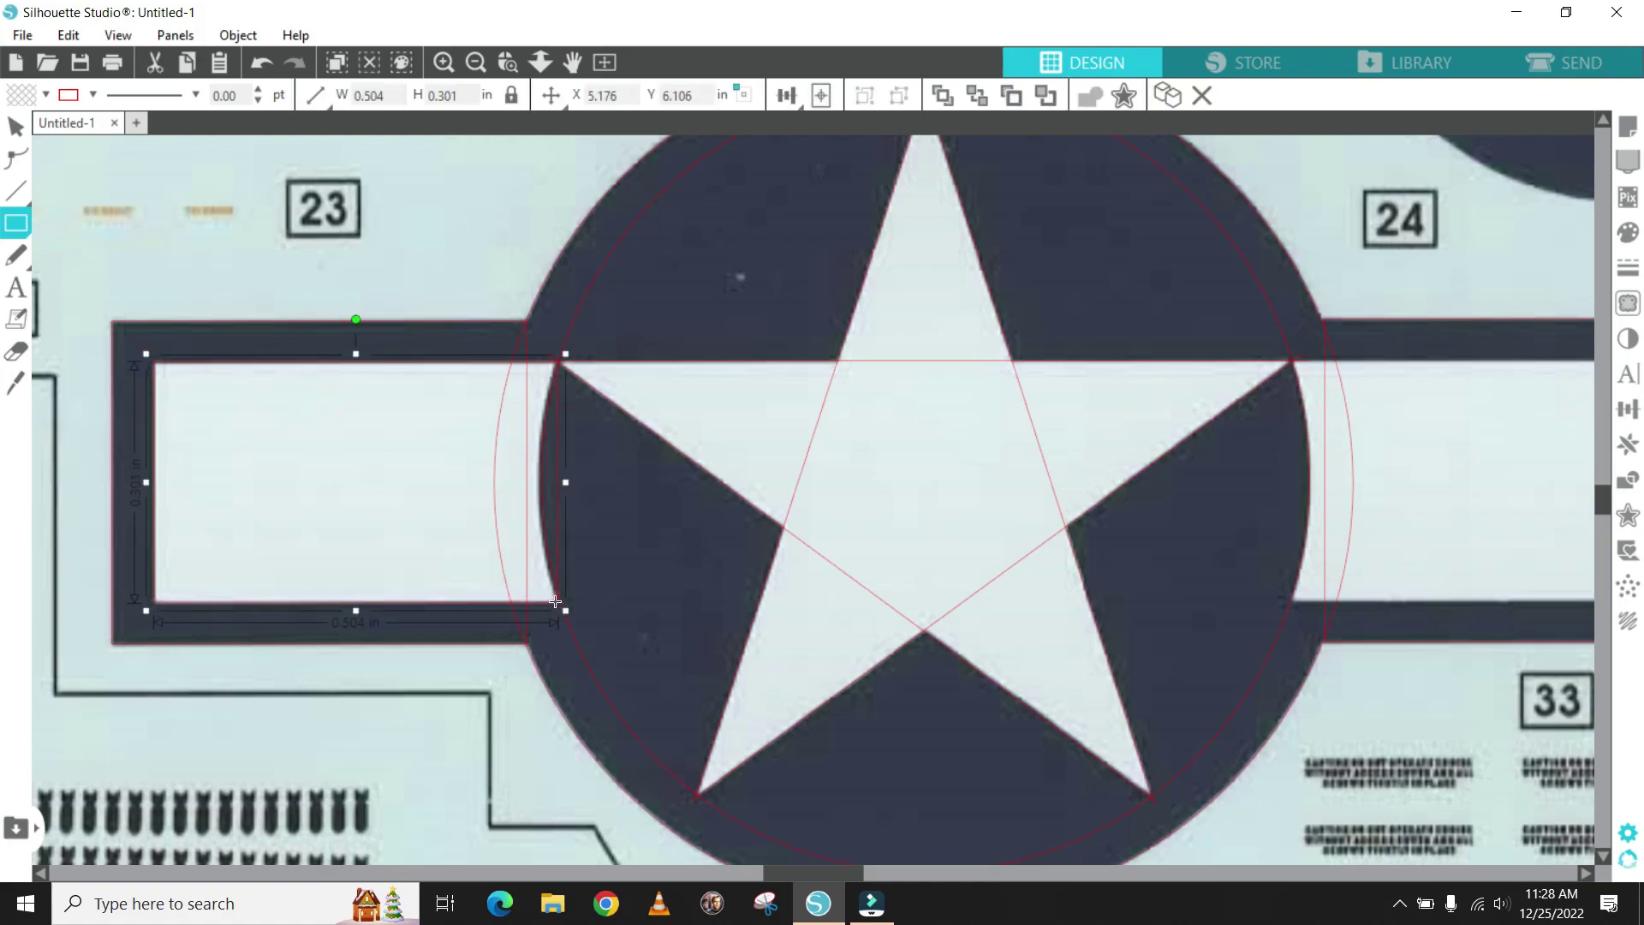
click(442, 61)
drag(856, 874, 770, 870)
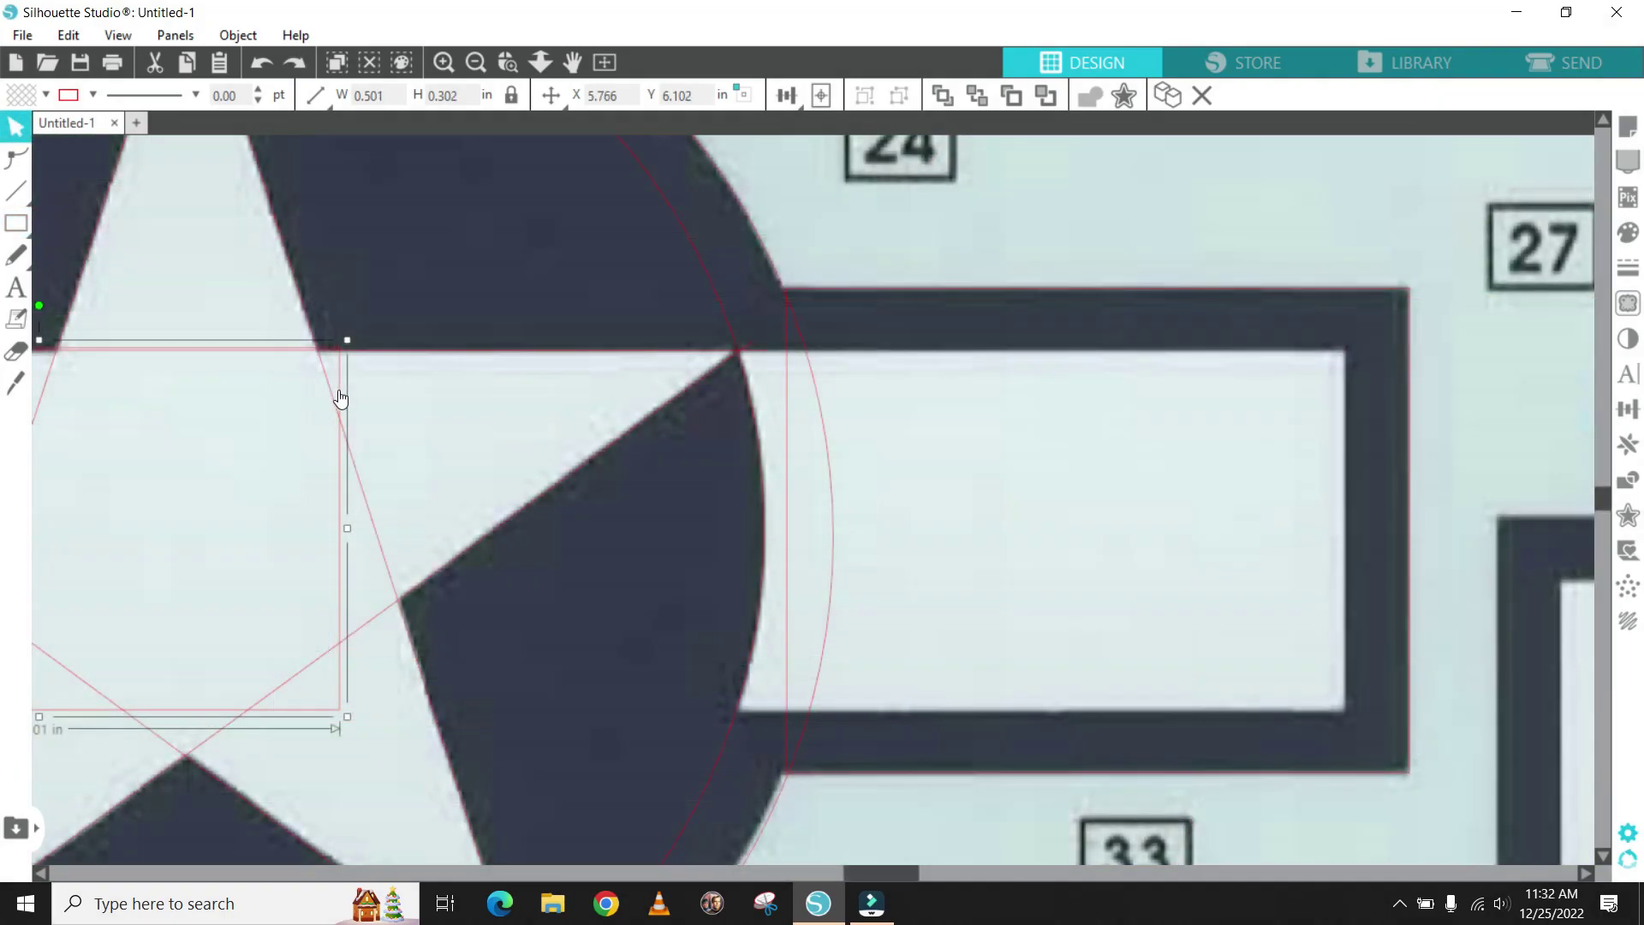
- Move the inner-strip rectangle over the right bar's light inner area
drag(338, 389, 408, 399)
click(411, 405)
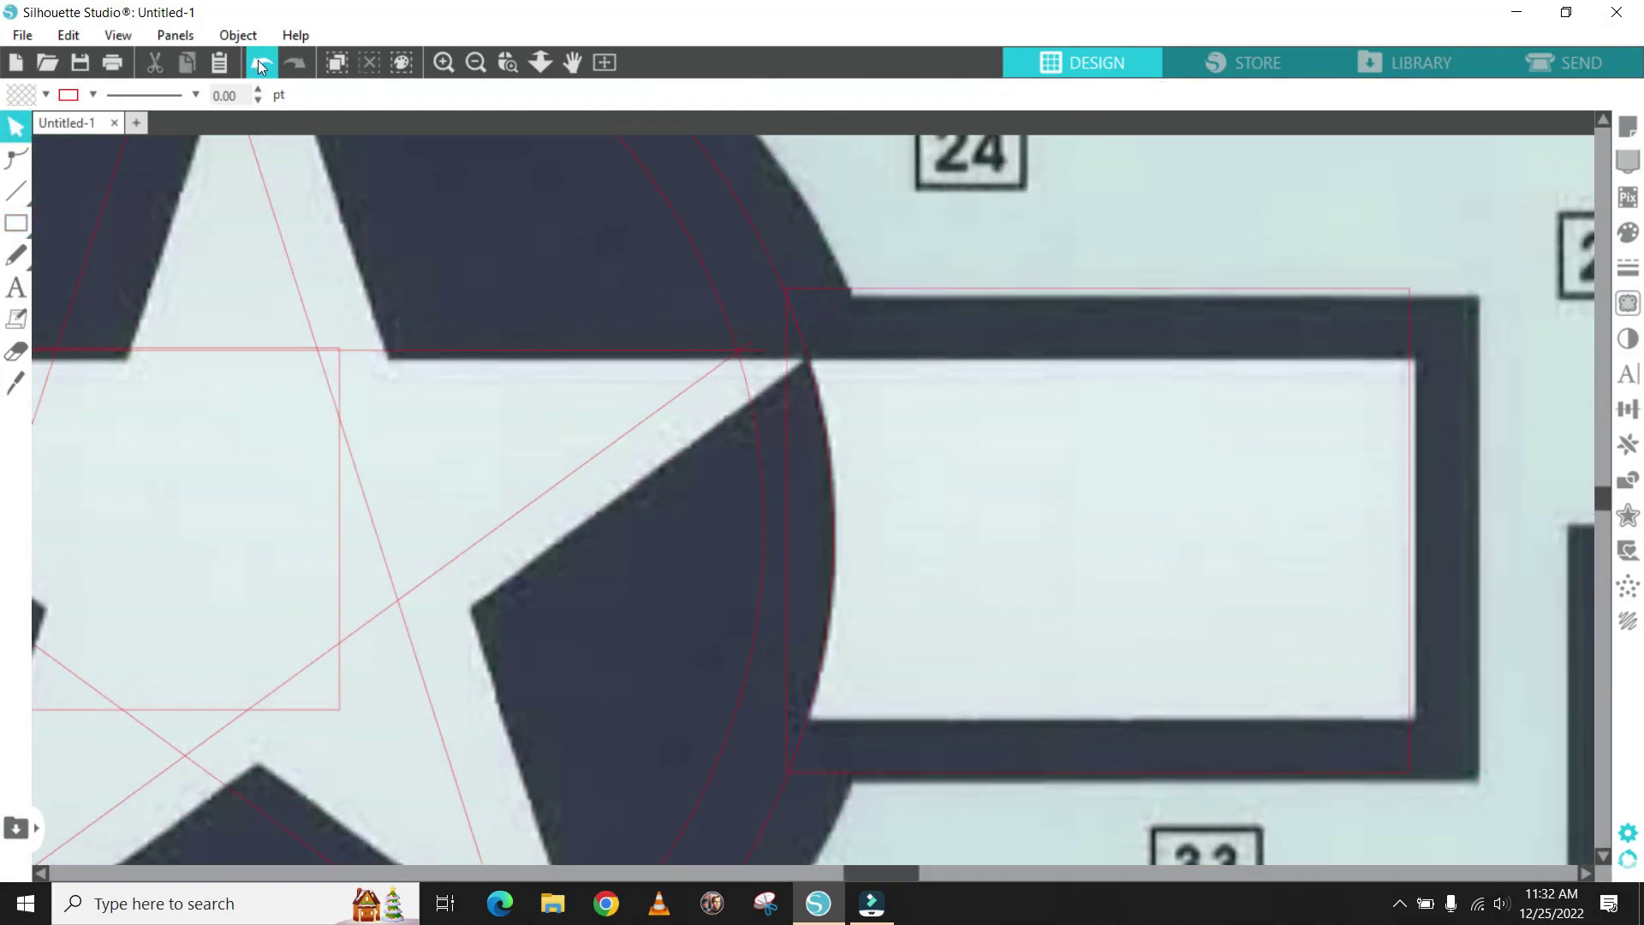
click(259, 62)
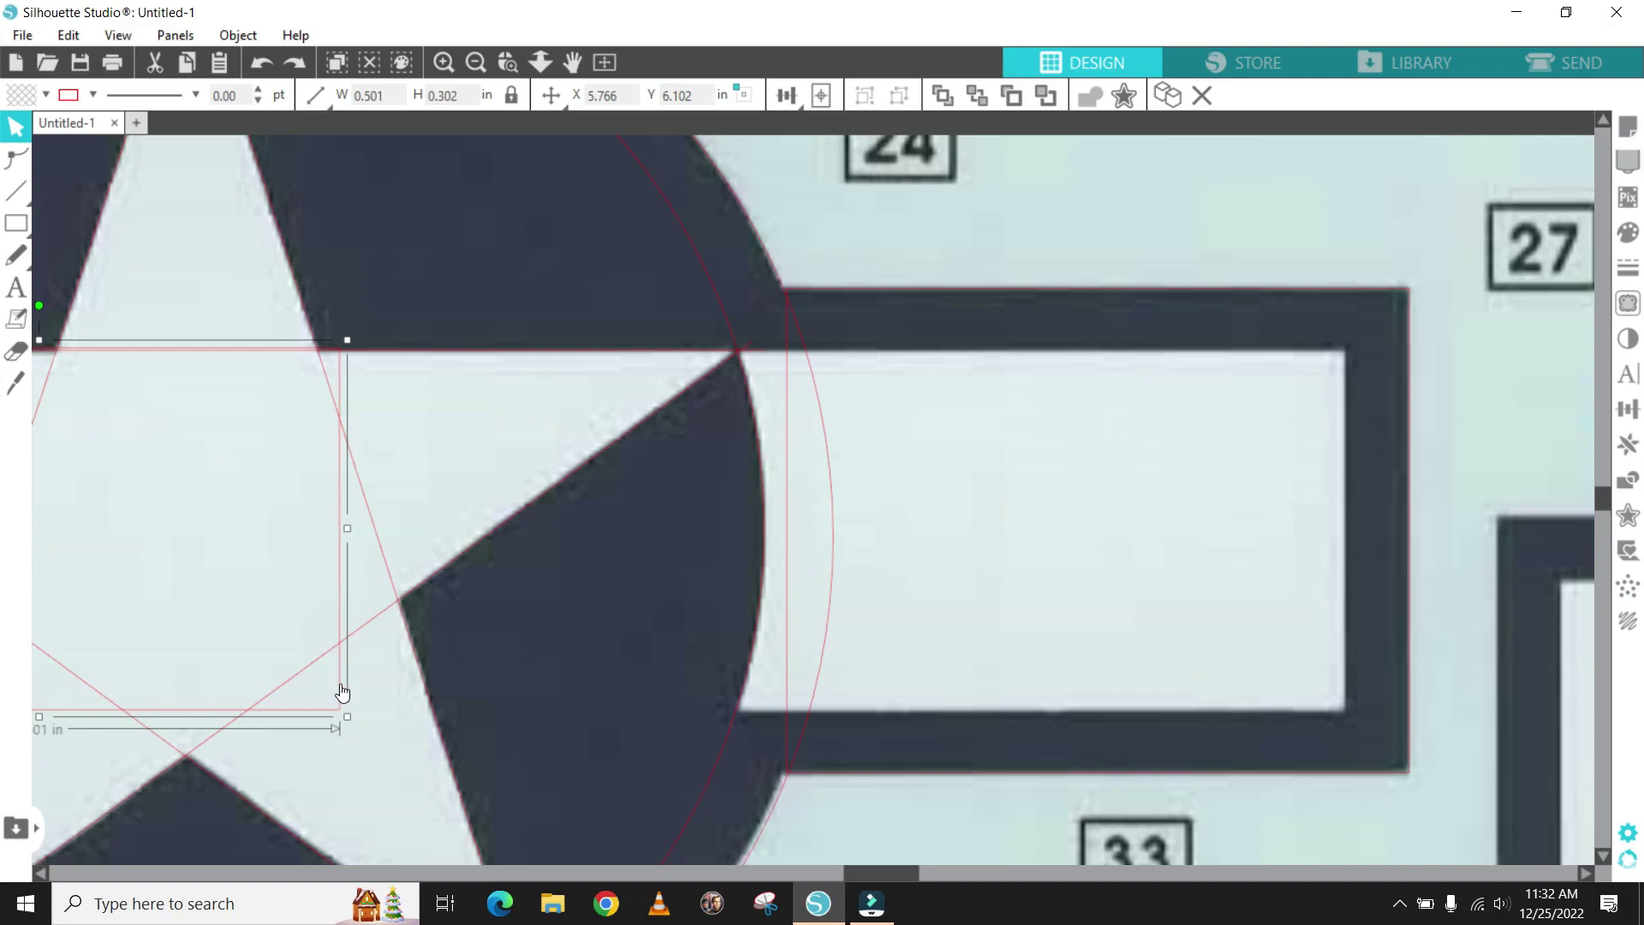
drag(342, 692, 1347, 691)
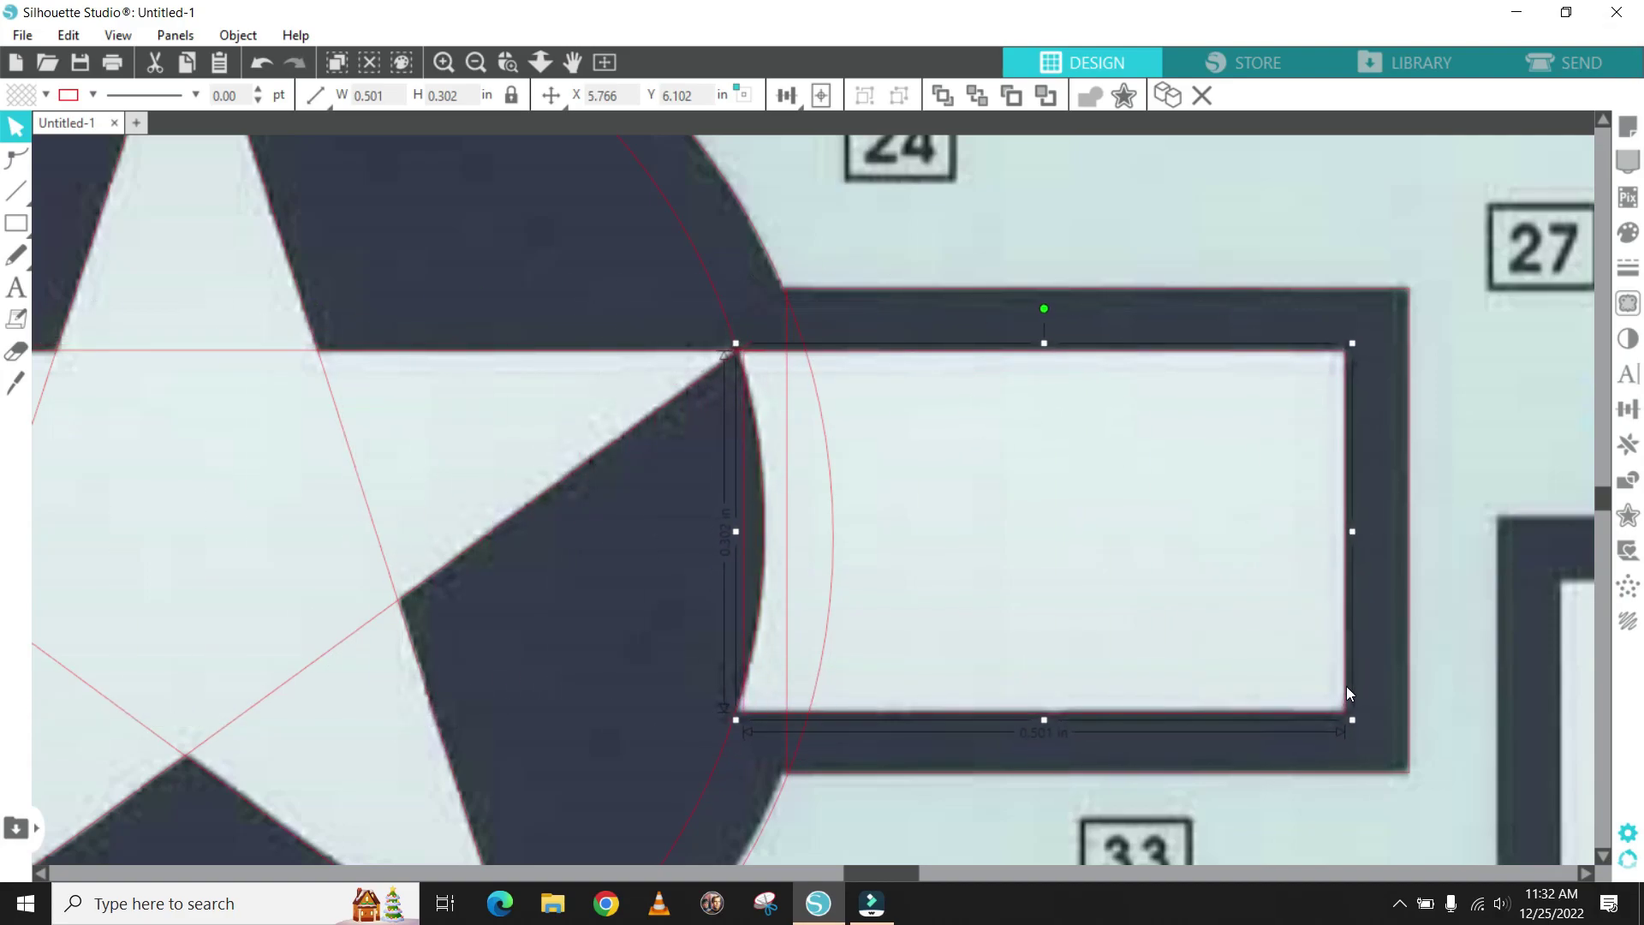
drag(1346, 687, 1342, 688)
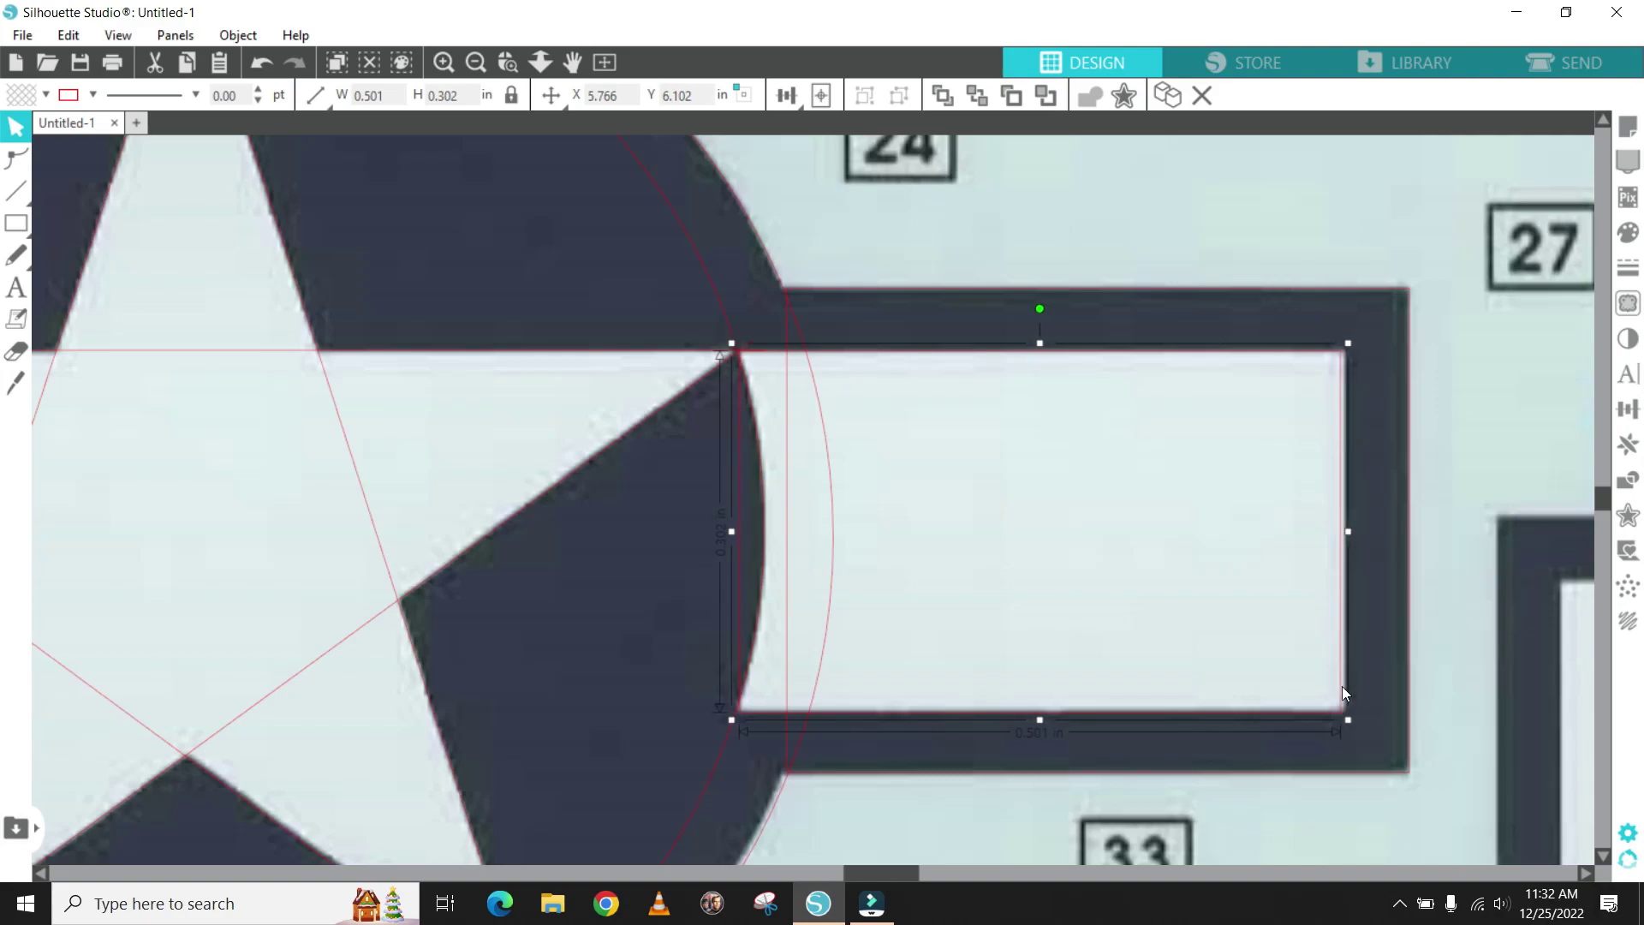
- Line up the rectangle's left edge with the roundel's circle
click(449, 59)
click(448, 59)
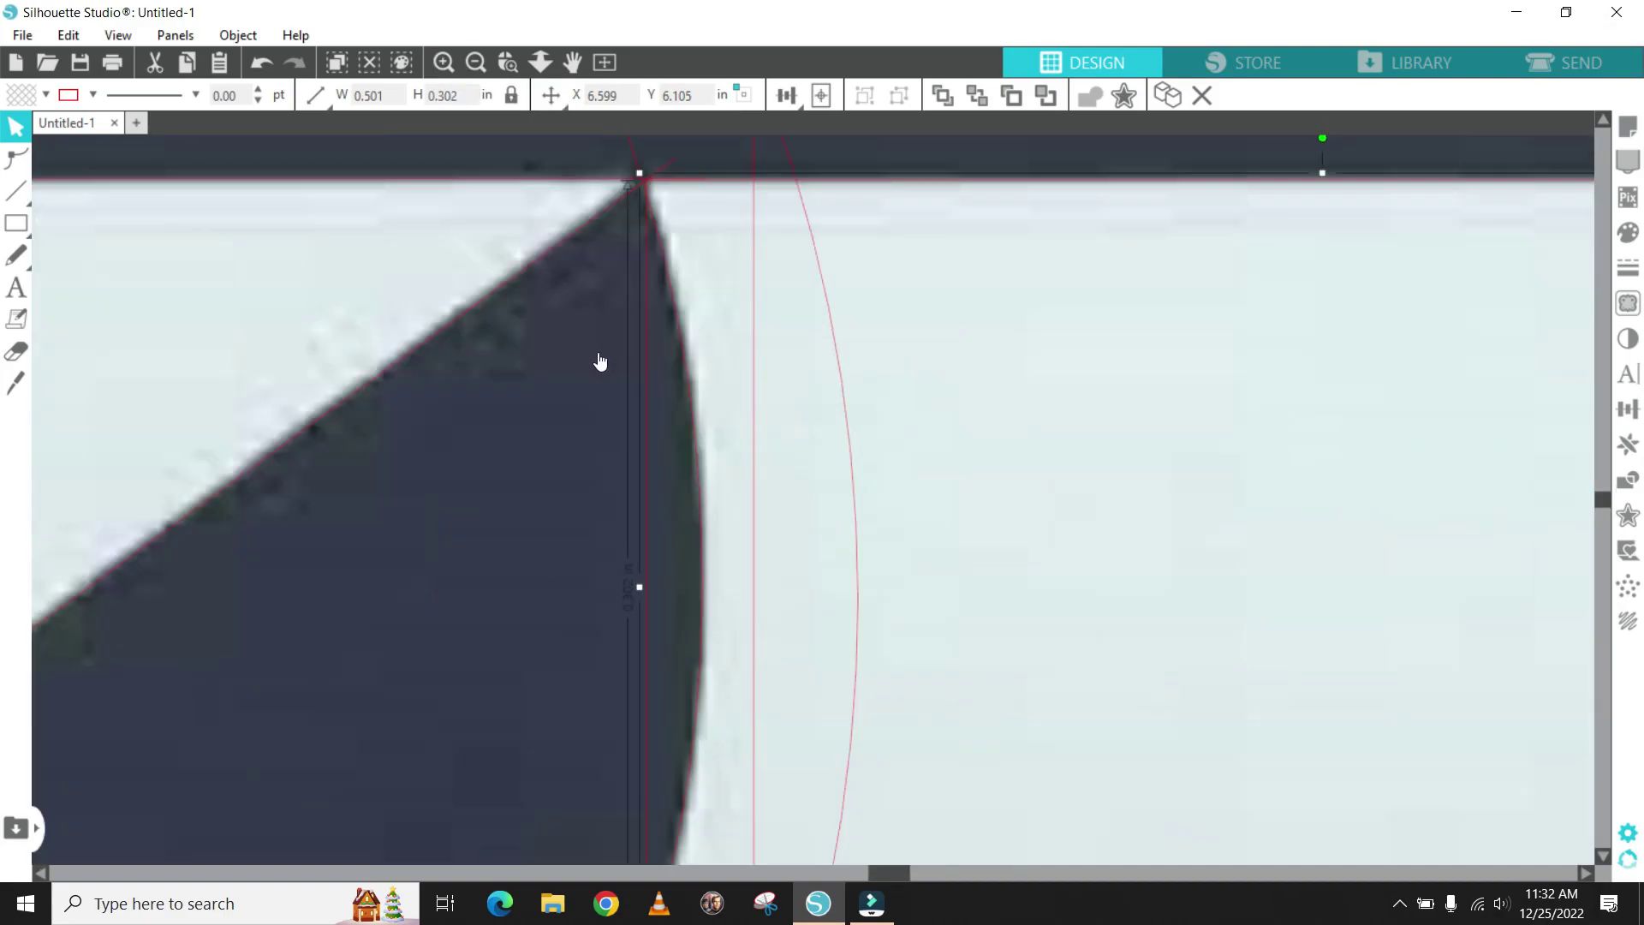
scroll(599, 361, down, 1)
scroll(720, 411, up, 2)
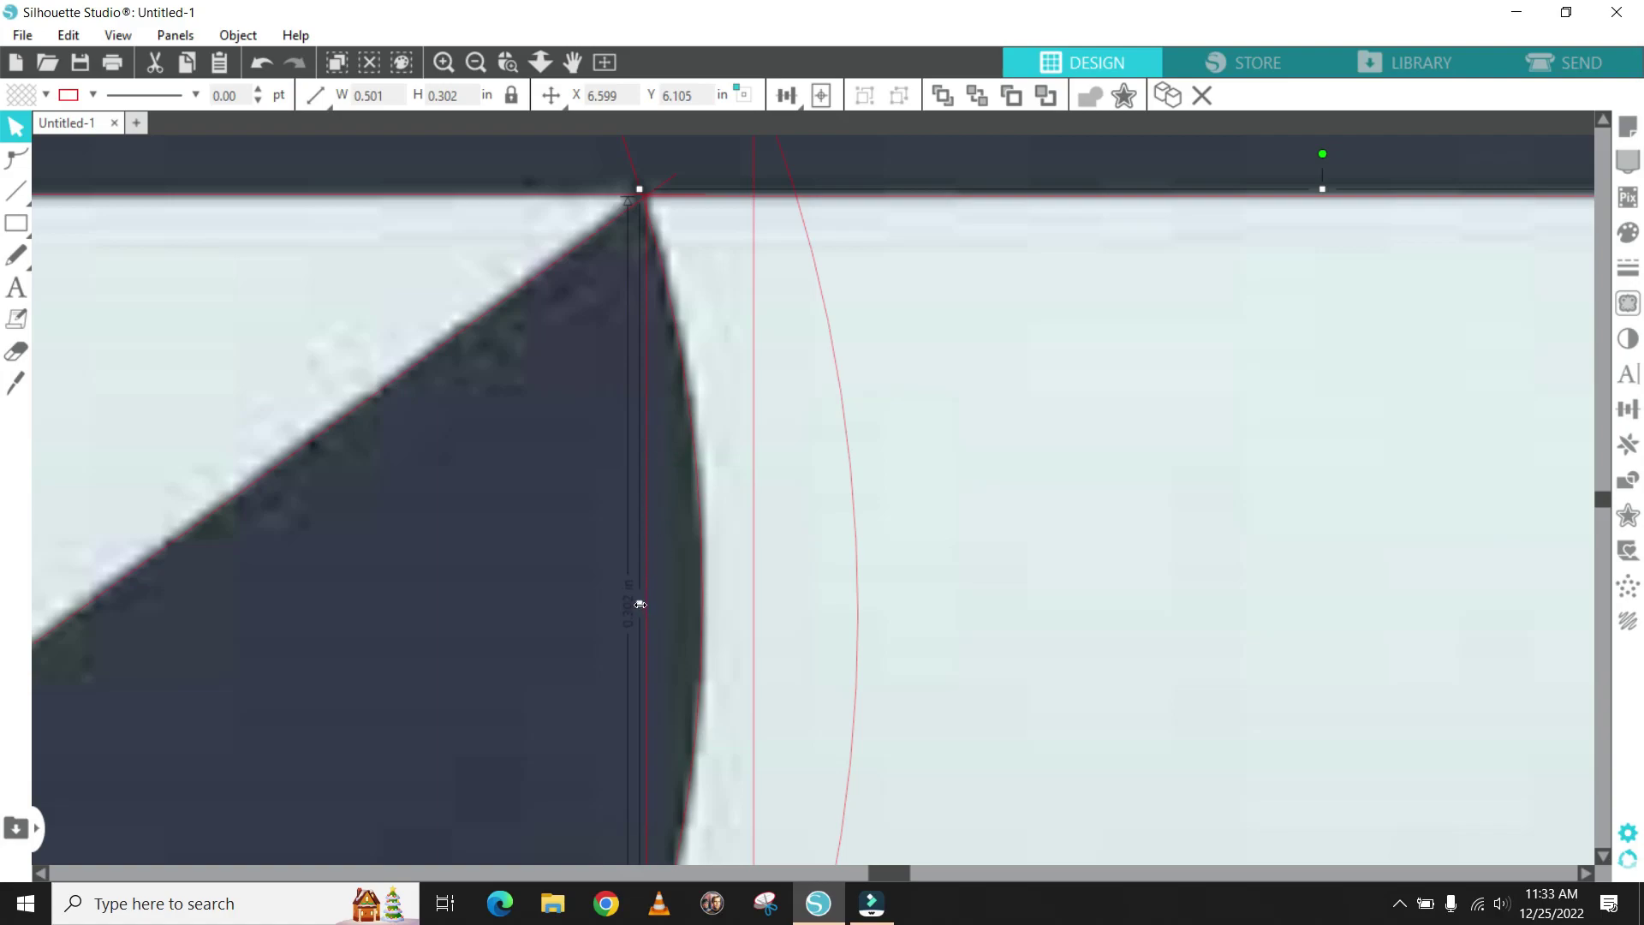
drag(640, 605, 639, 607)
scroll(752, 543, down, 6)
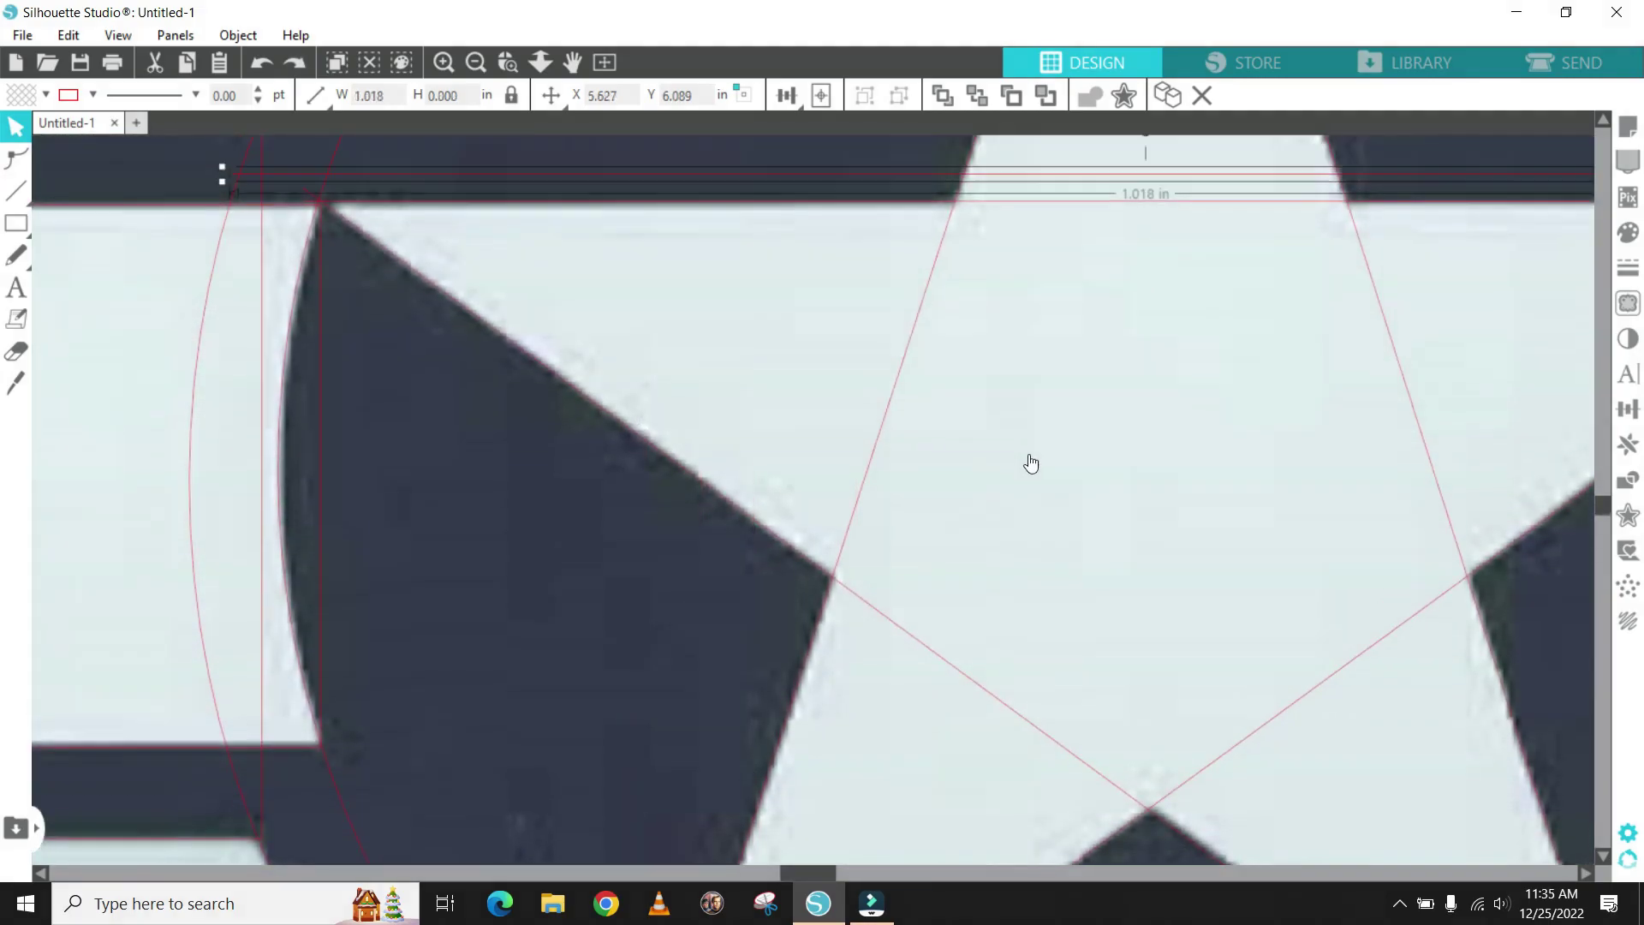
- Move the 1.018 in horizontal star line to Y 6.106 in along the arms' upper edge, then deselect
scroll(1031, 462, up, 7)
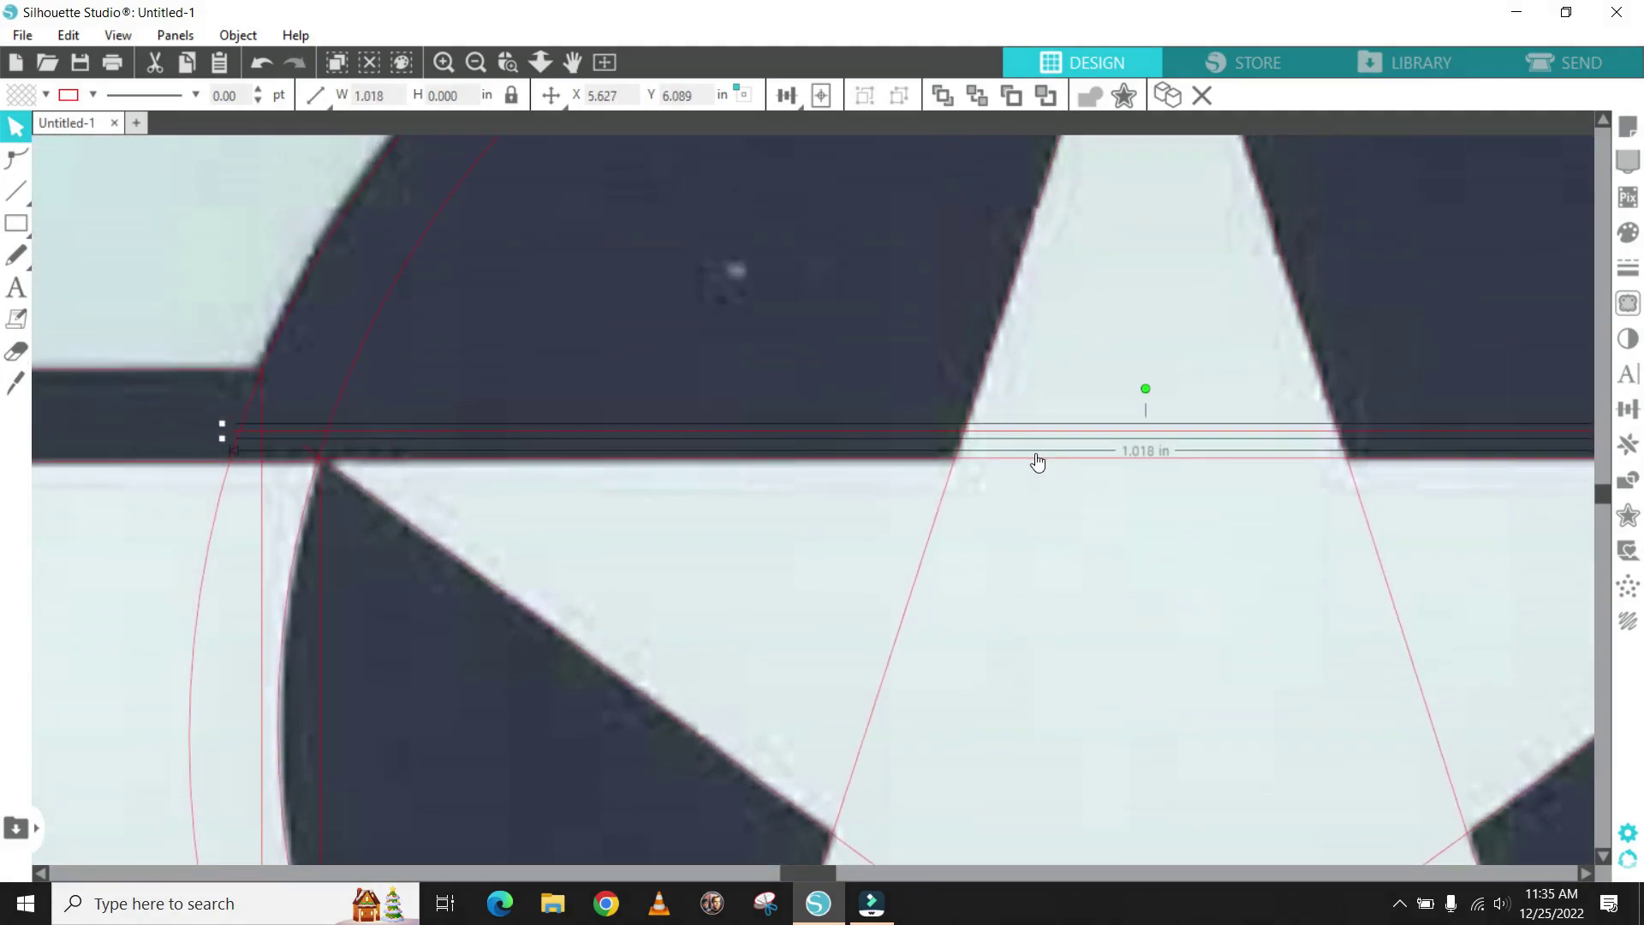
drag(1052, 435, 1024, 466)
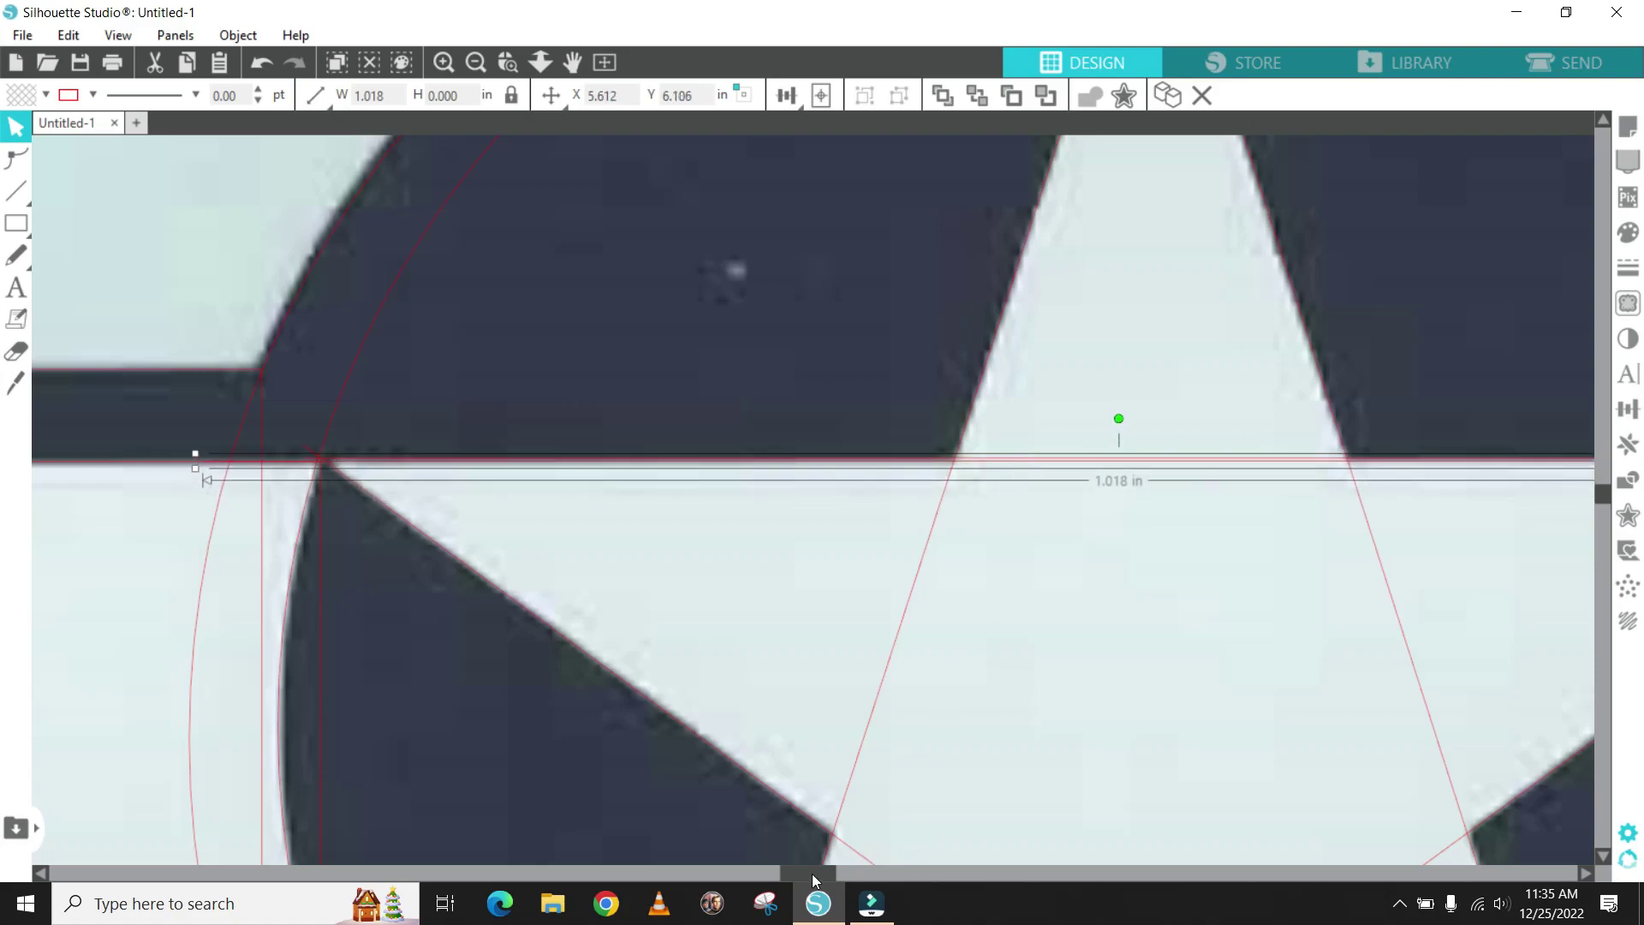
mouse_move(812, 874)
mouse_down()
mouse_move(870, 872)
mouse_move(826, 872)
mouse_up()
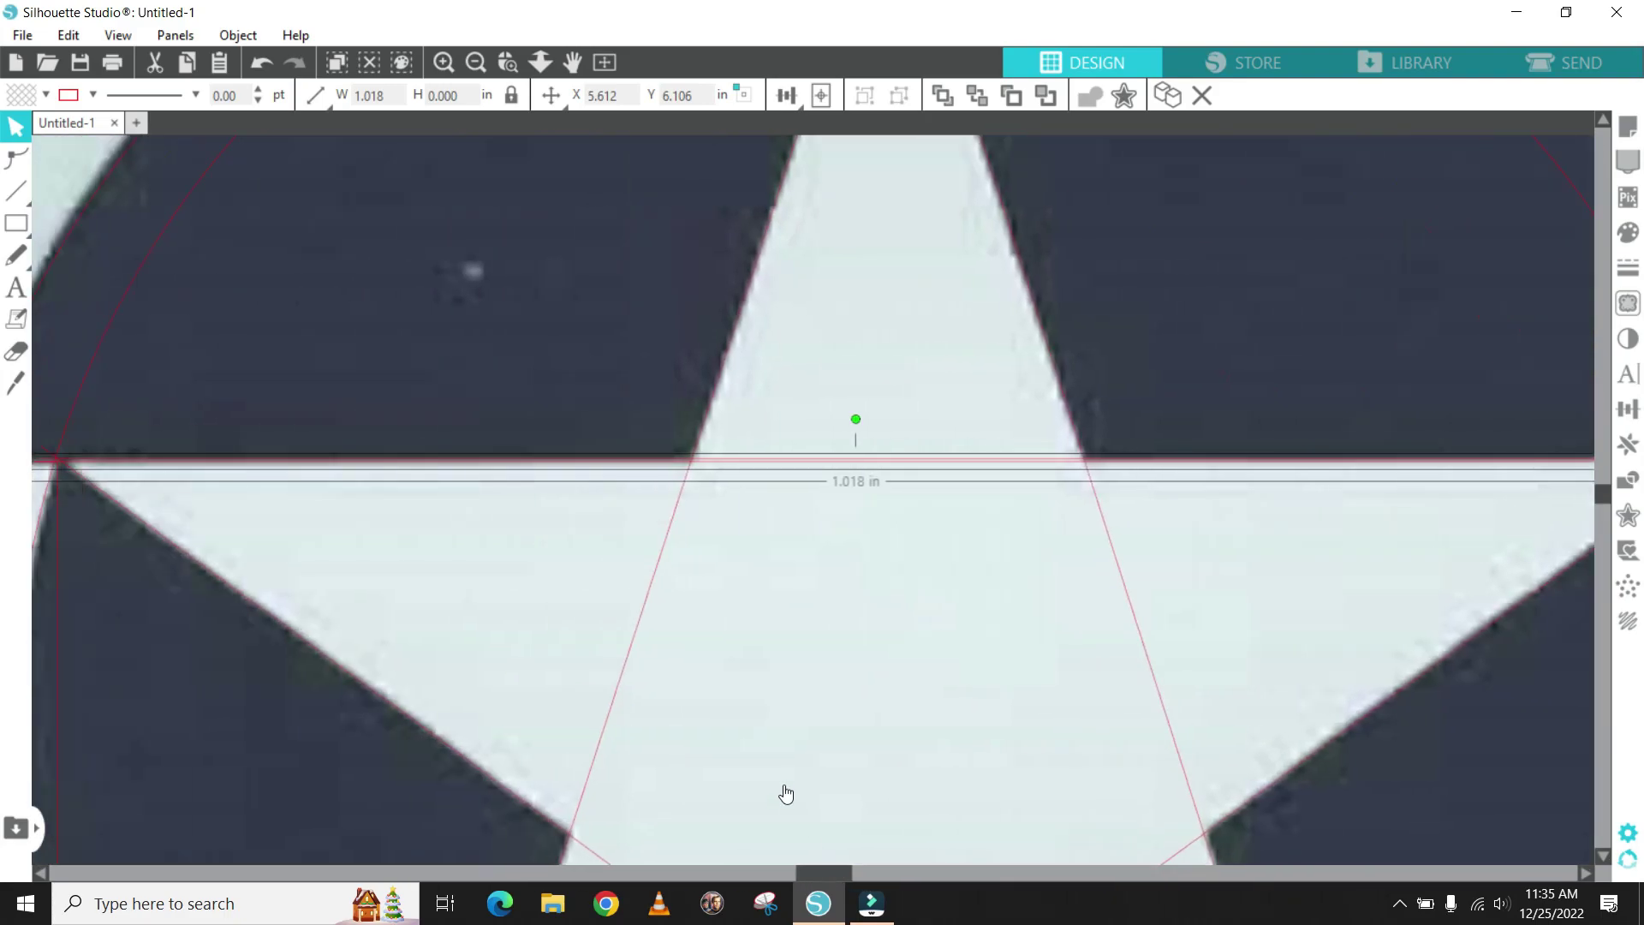
click(770, 611)
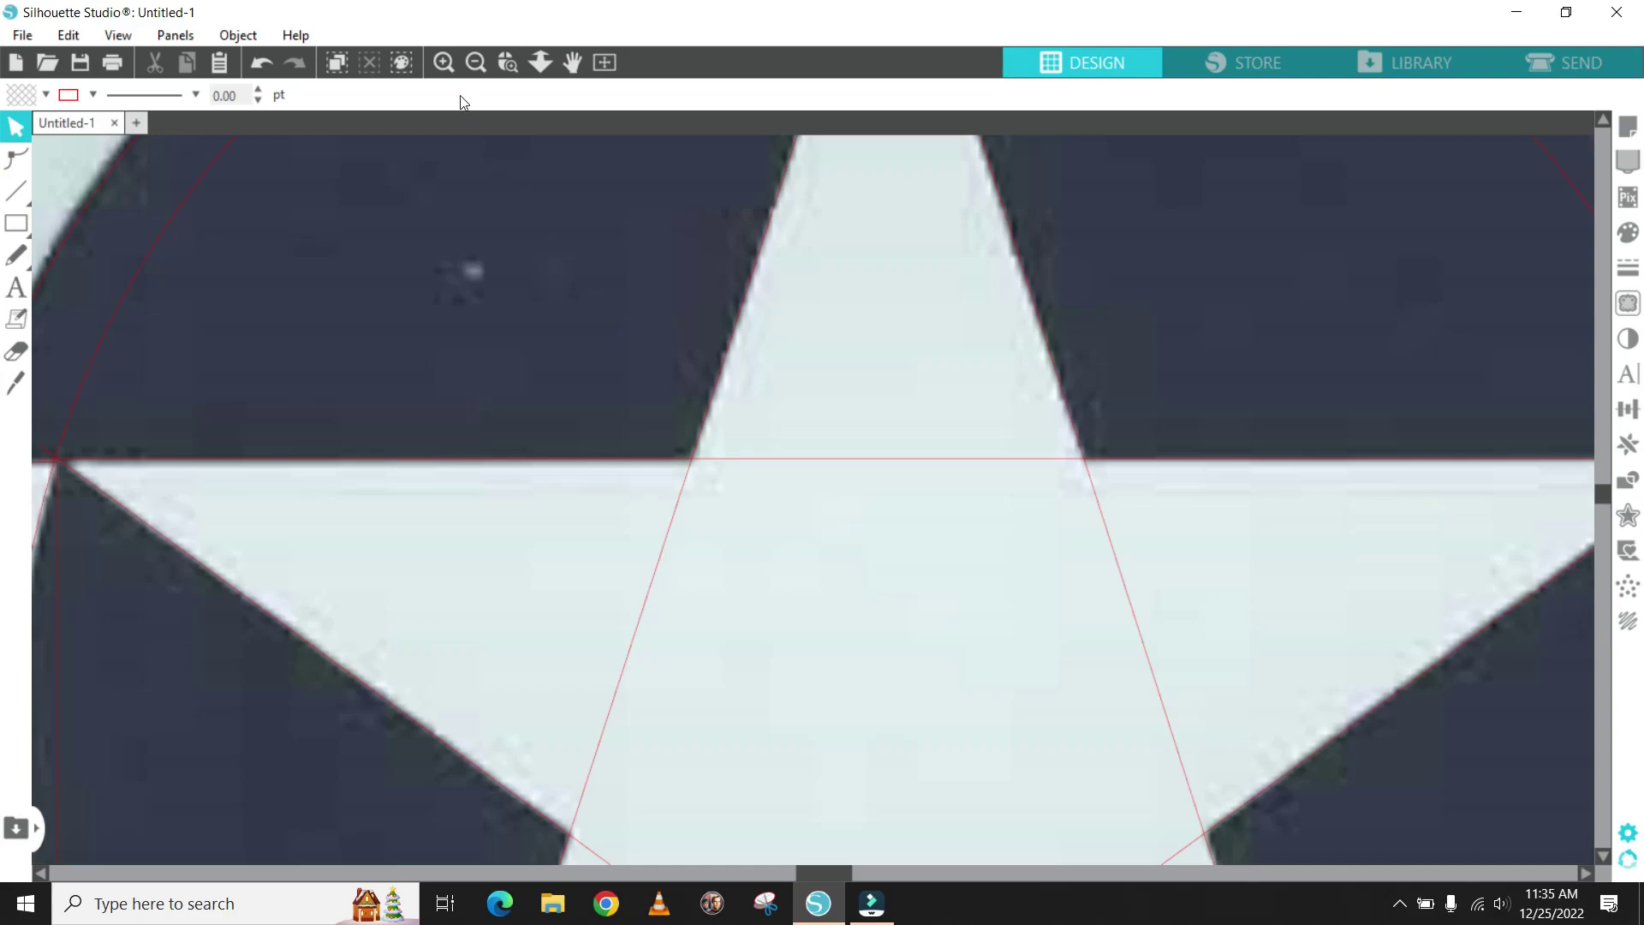
click(474, 62)
- Zoom out and drag the scanned decal sheet right and up, clear of the red tracing
click(474, 62)
click(474, 63)
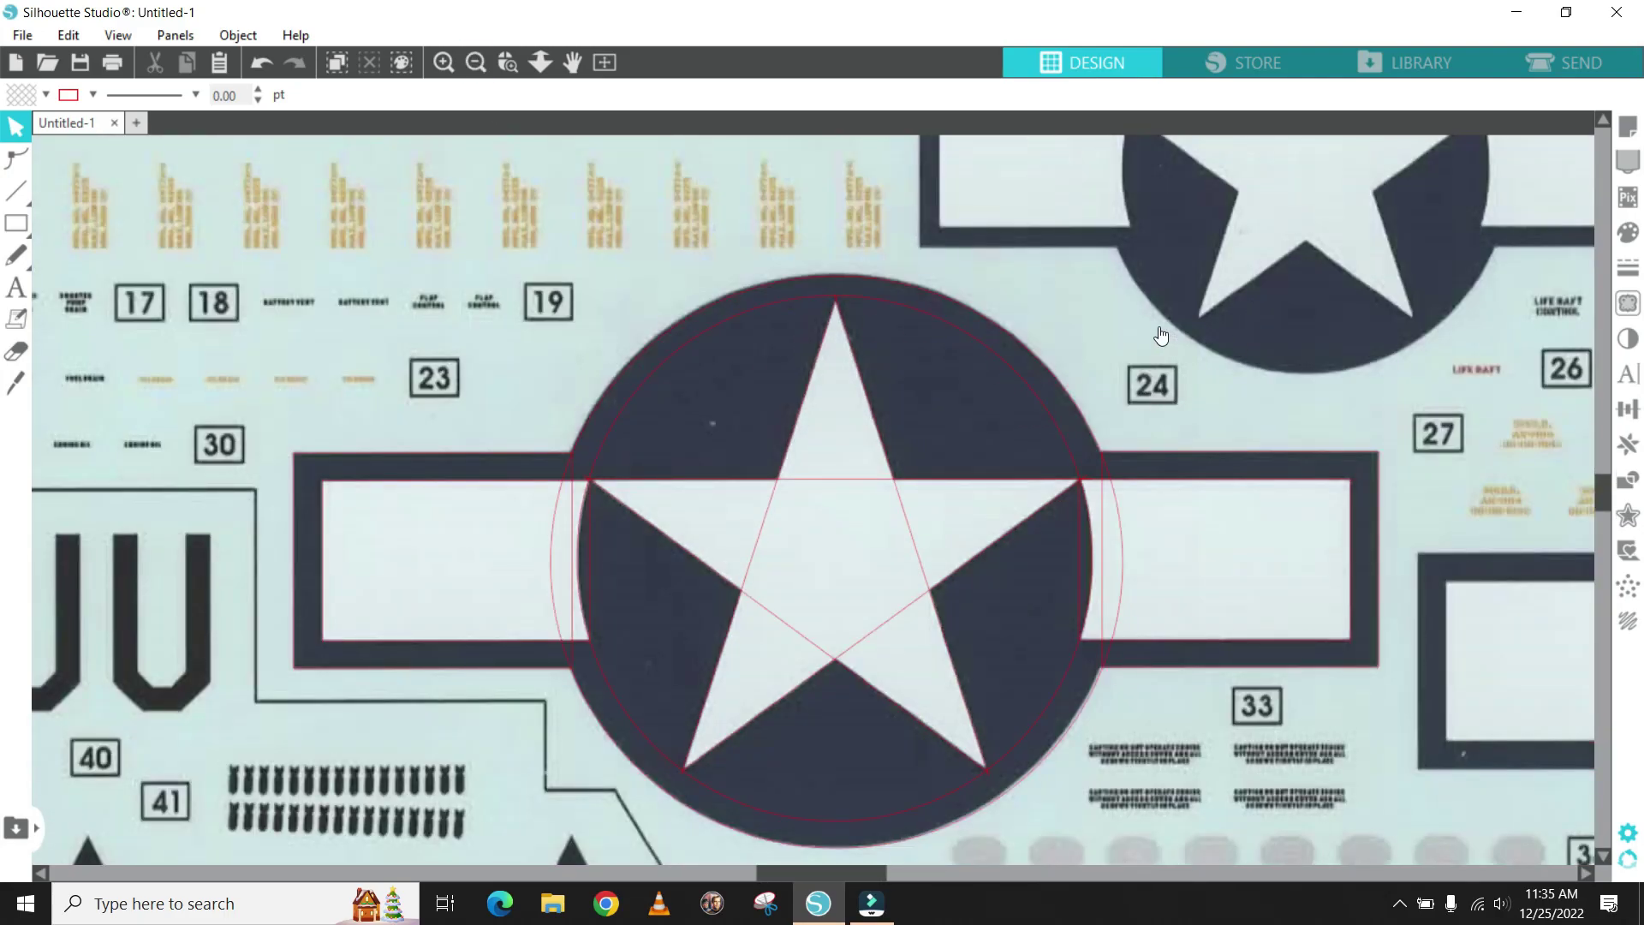
click(474, 62)
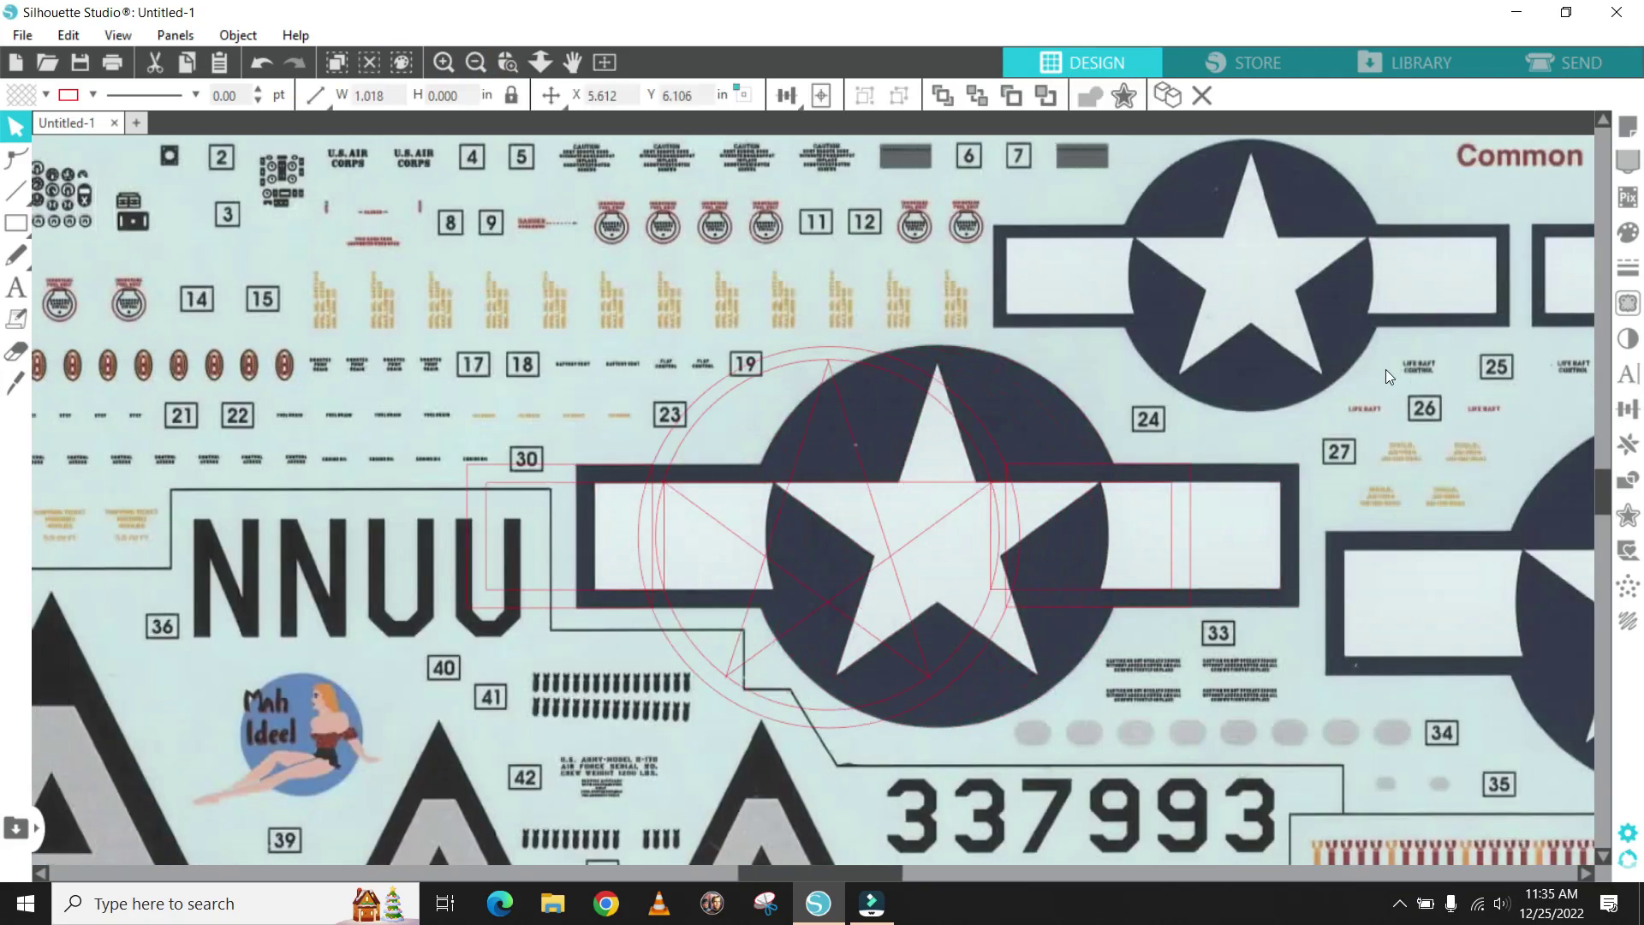
drag(289, 359, 692, 304)
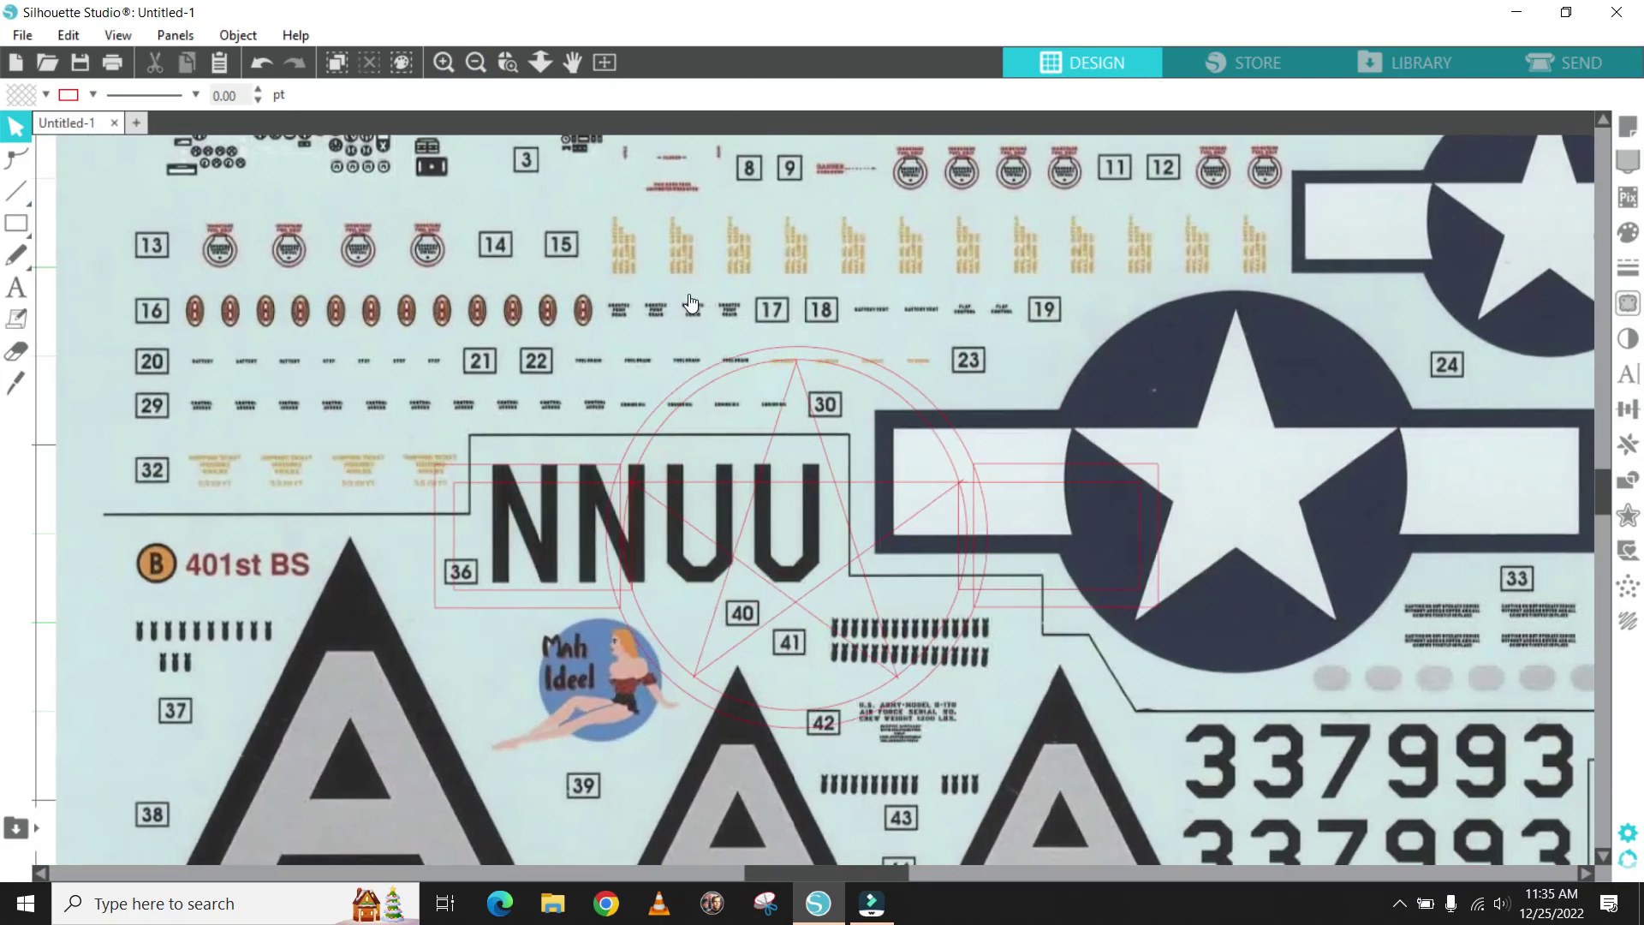
mouse_move(140, 310)
mouse_down()
mouse_move(665, 281)
mouse_move(1129, 281)
mouse_move(1274, 299)
mouse_up()
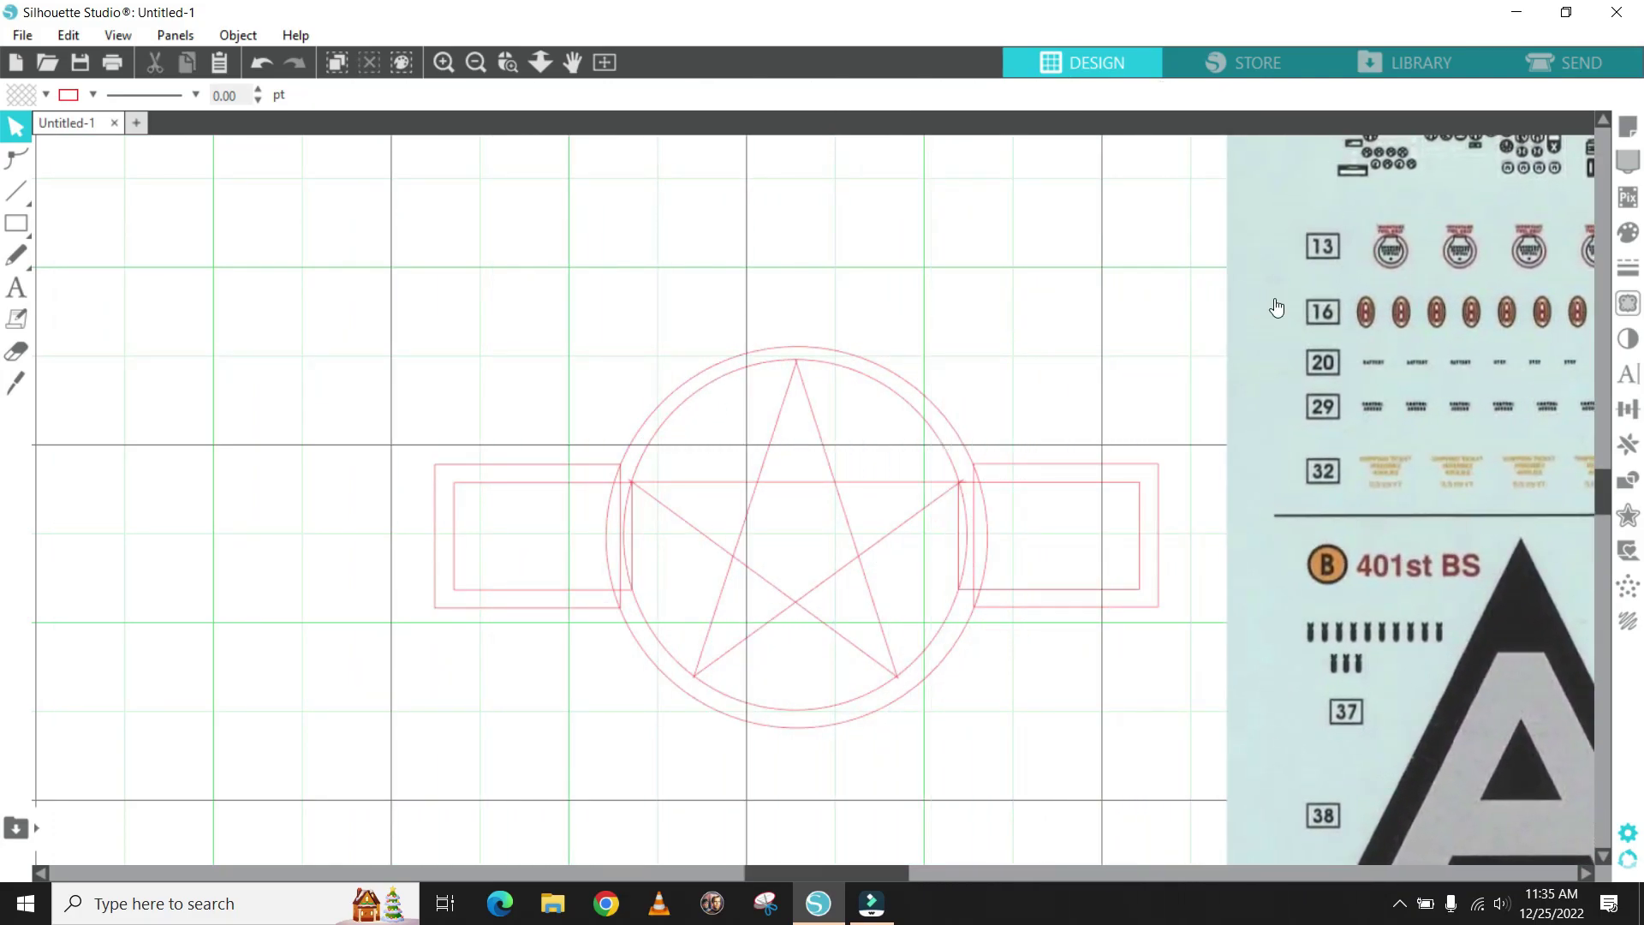
click(476, 61)
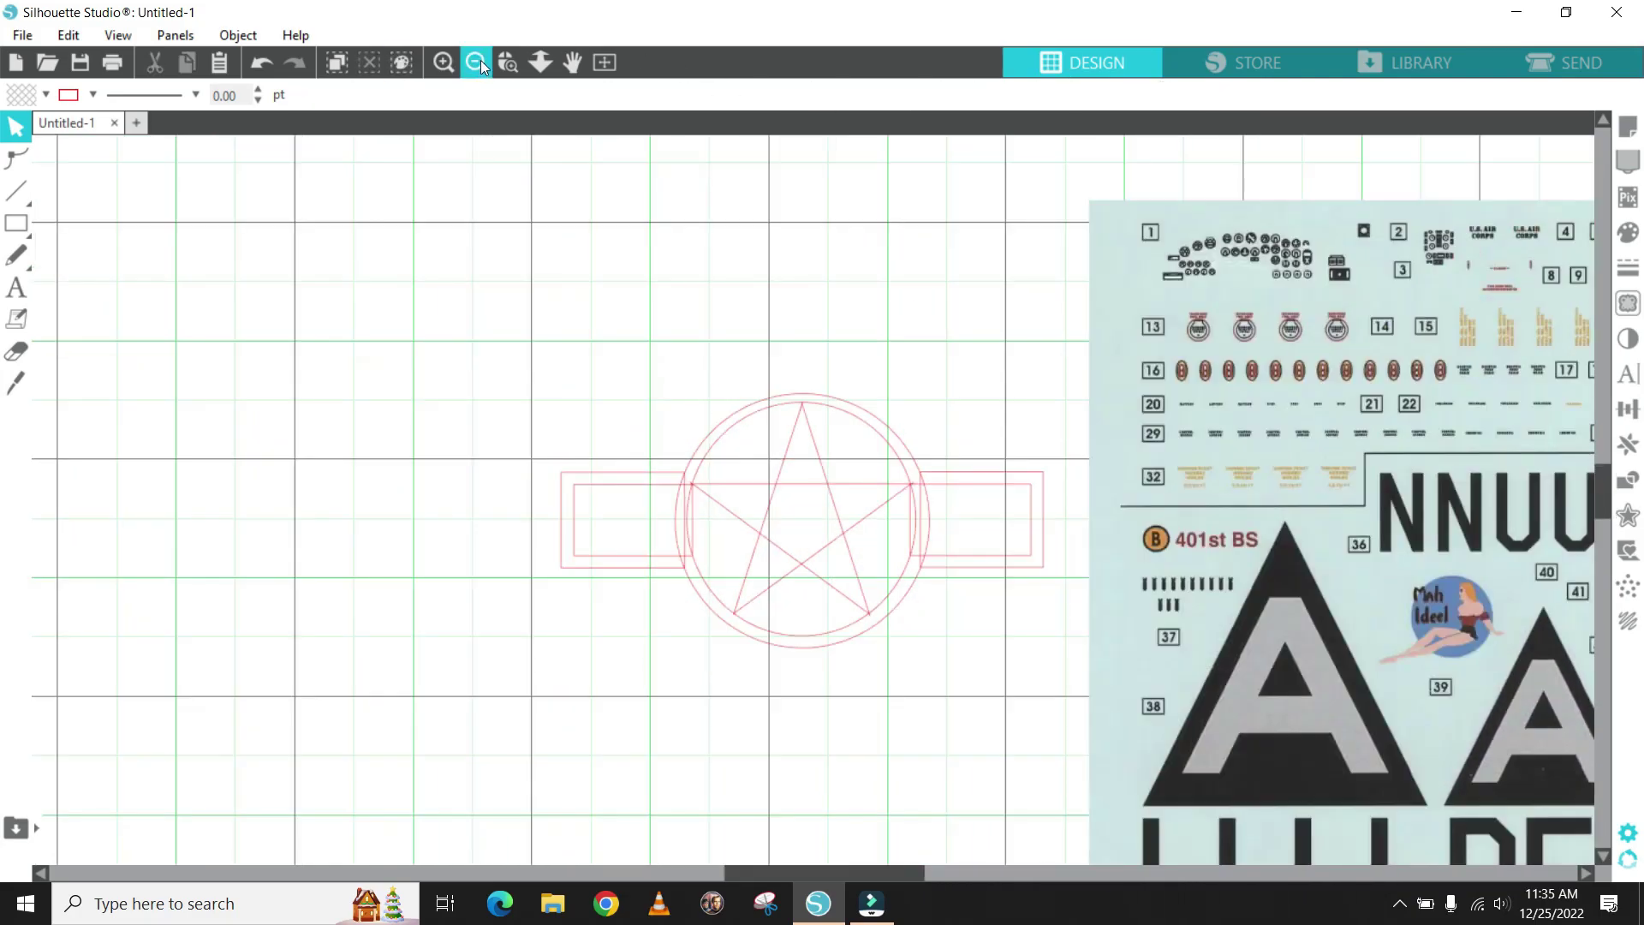
click(473, 63)
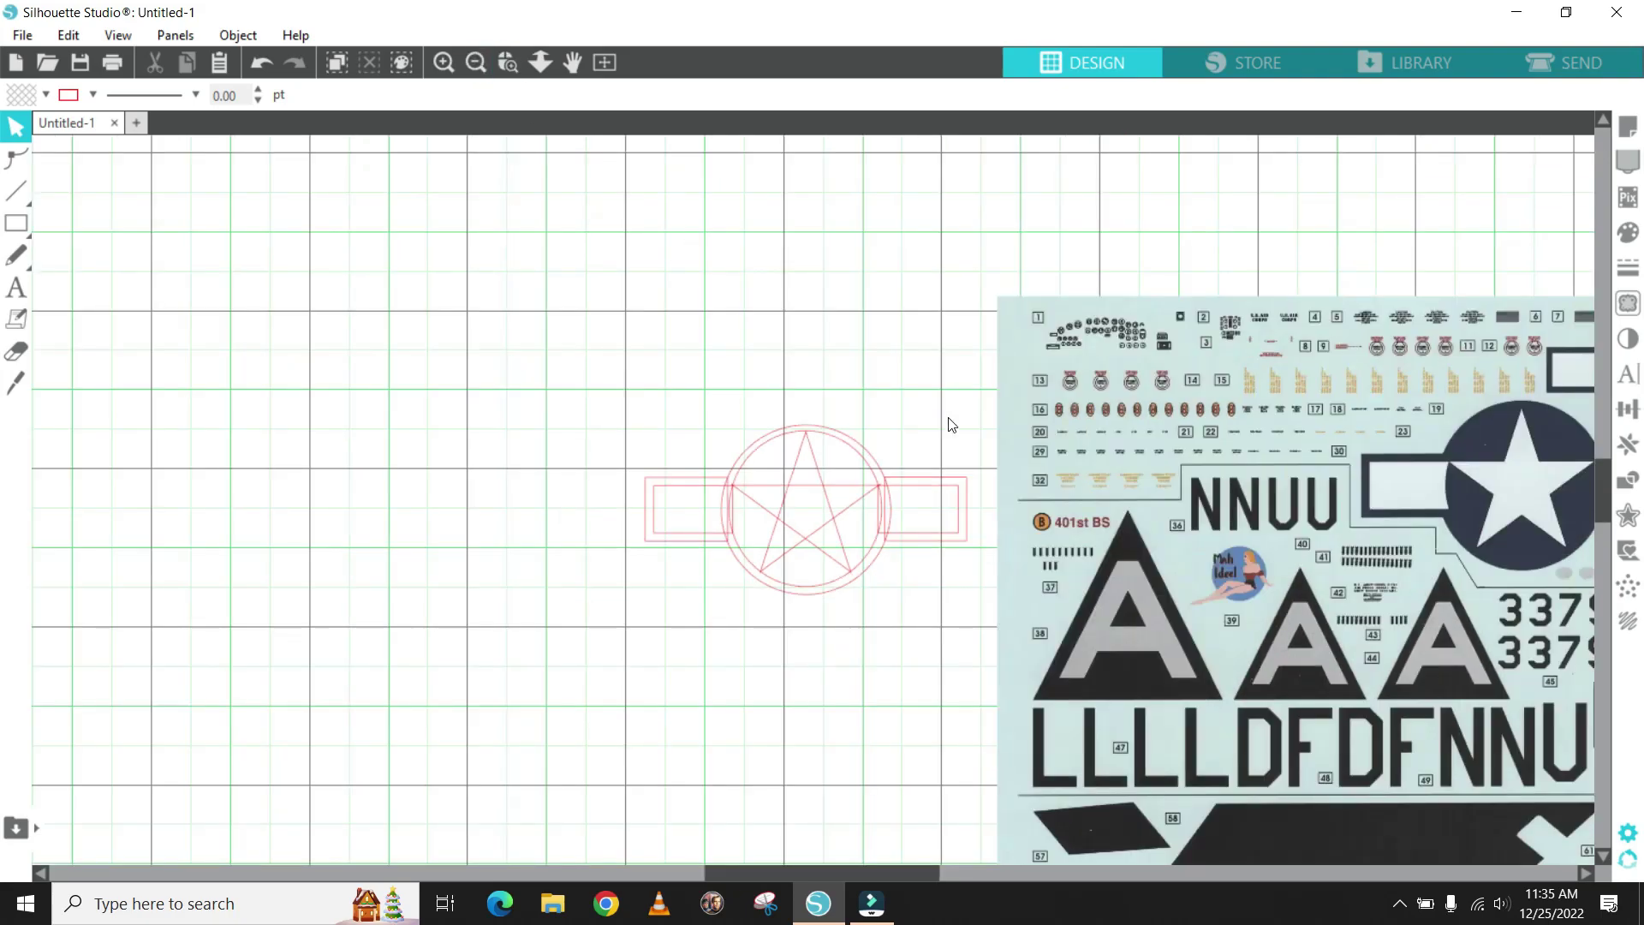
drag(1501, 498, 1494, 205)
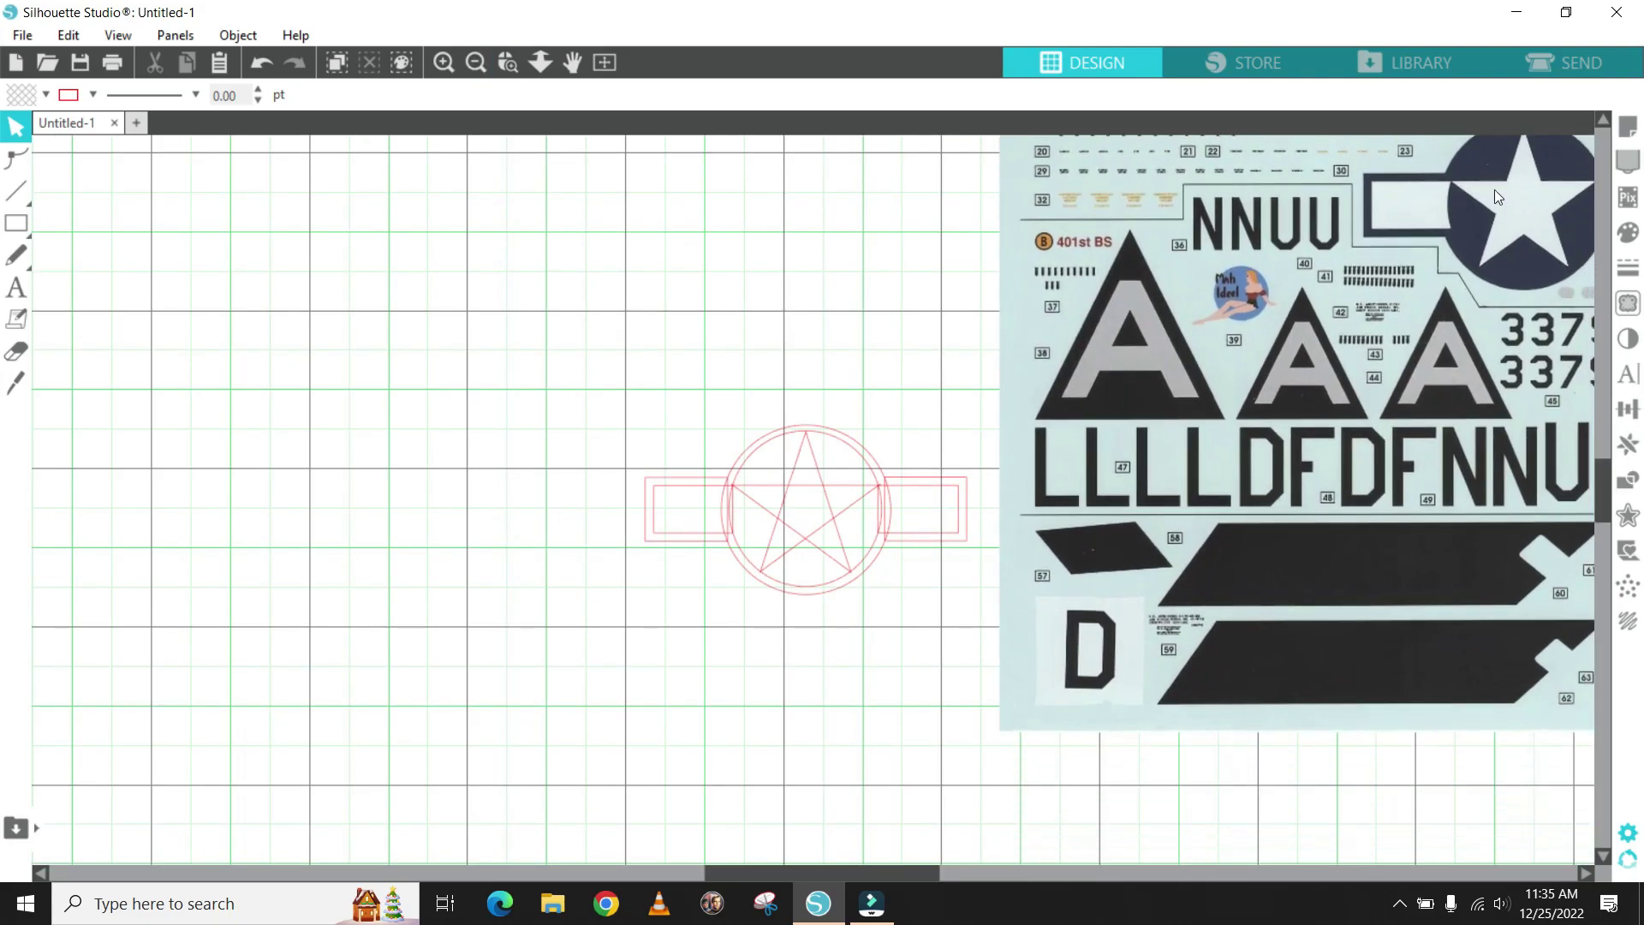
drag(1384, 638, 1193, 213)
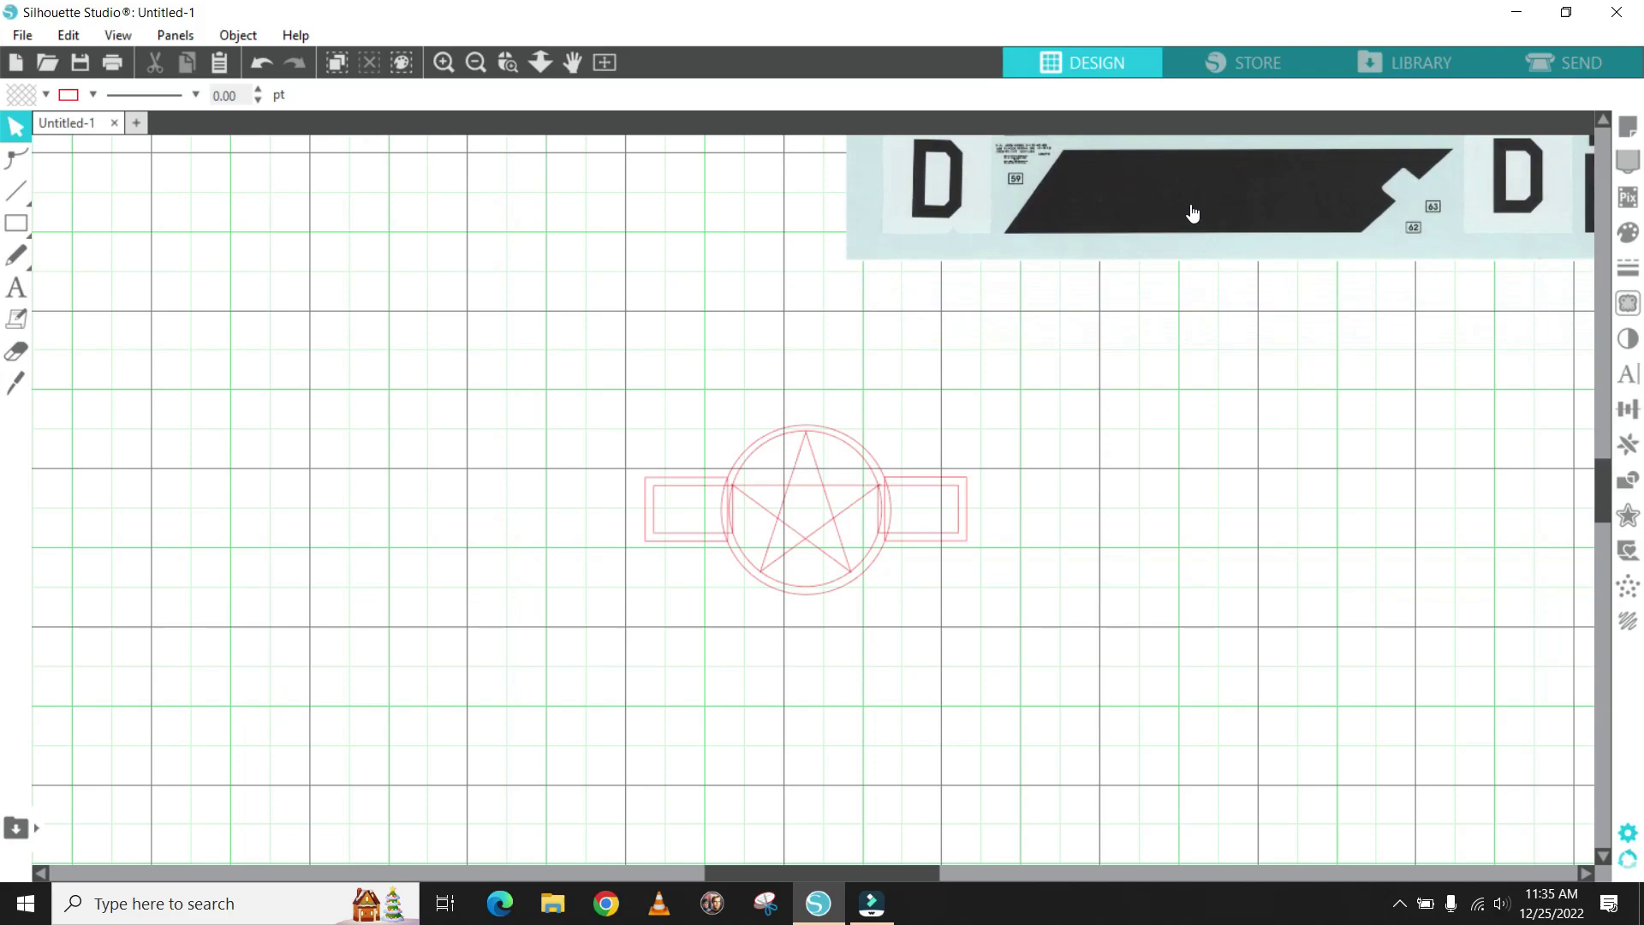
- Zoom in on the emblem's left side and set the Eraser tool to size 0.079
click(443, 63)
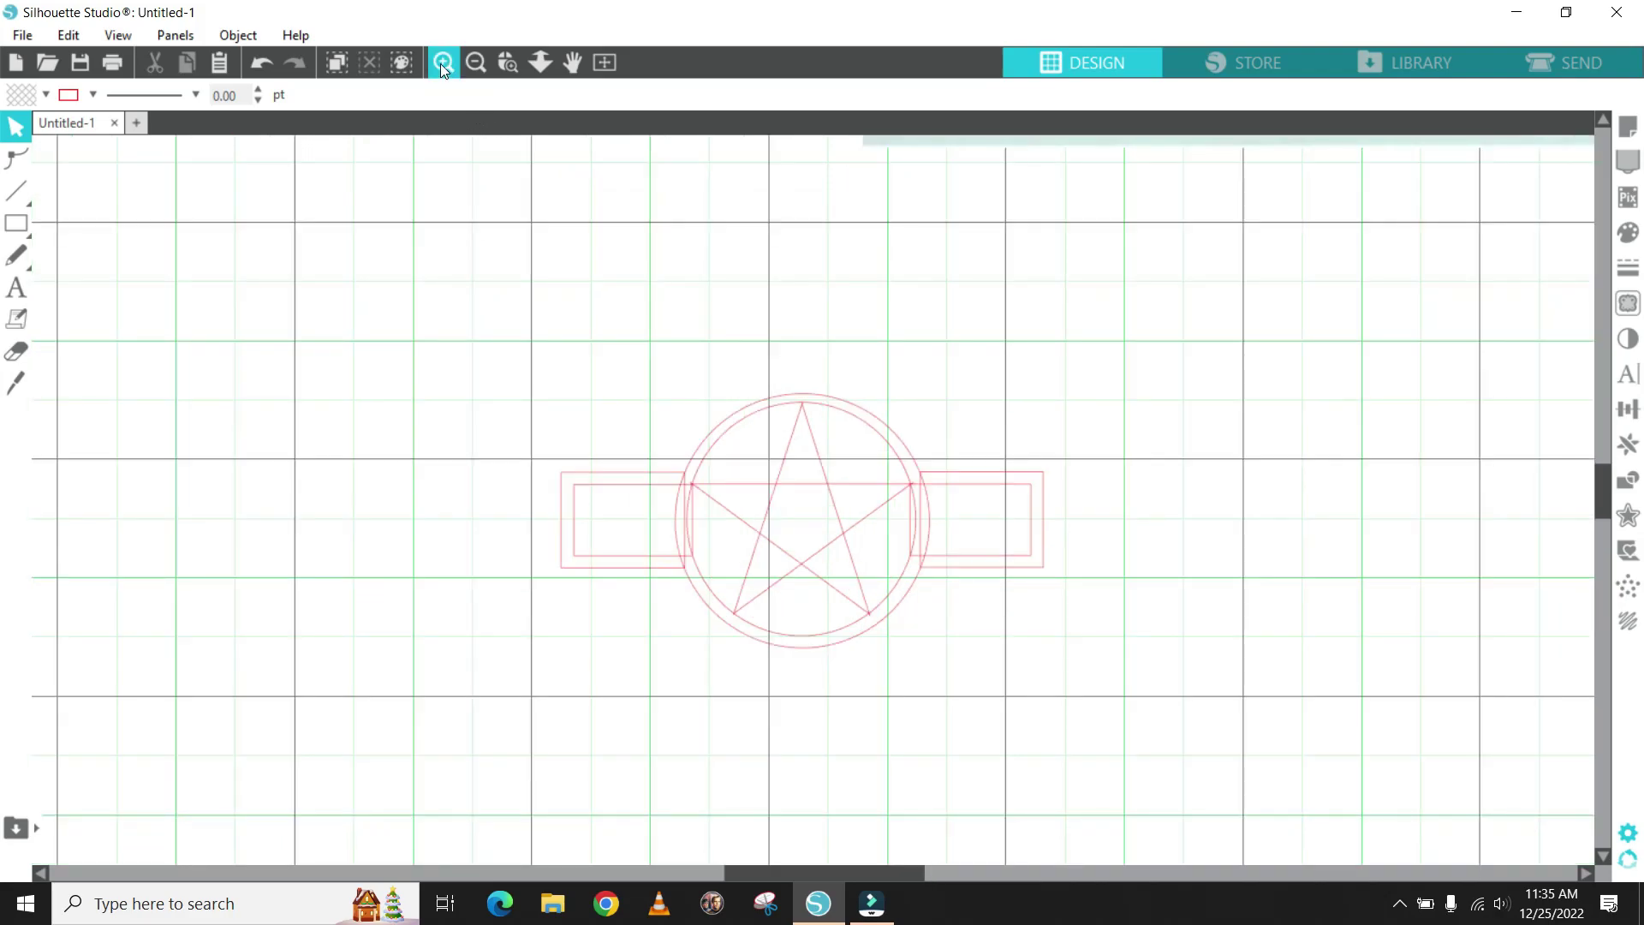
click(442, 62)
click(442, 62)
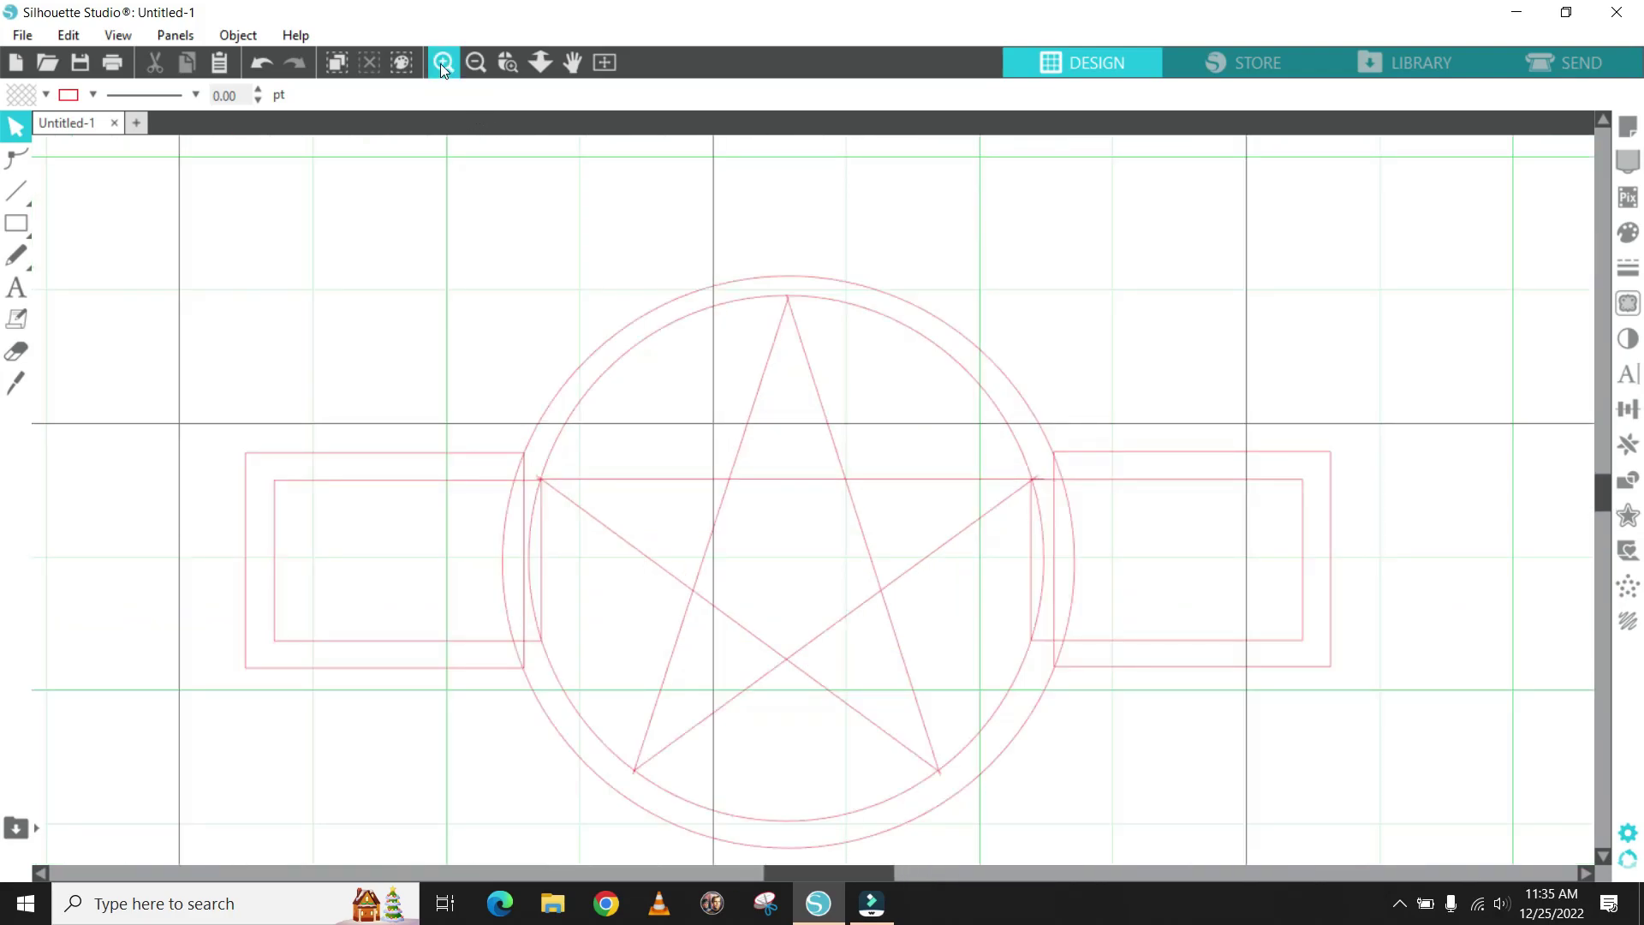
click(442, 63)
click(443, 63)
click(16, 351)
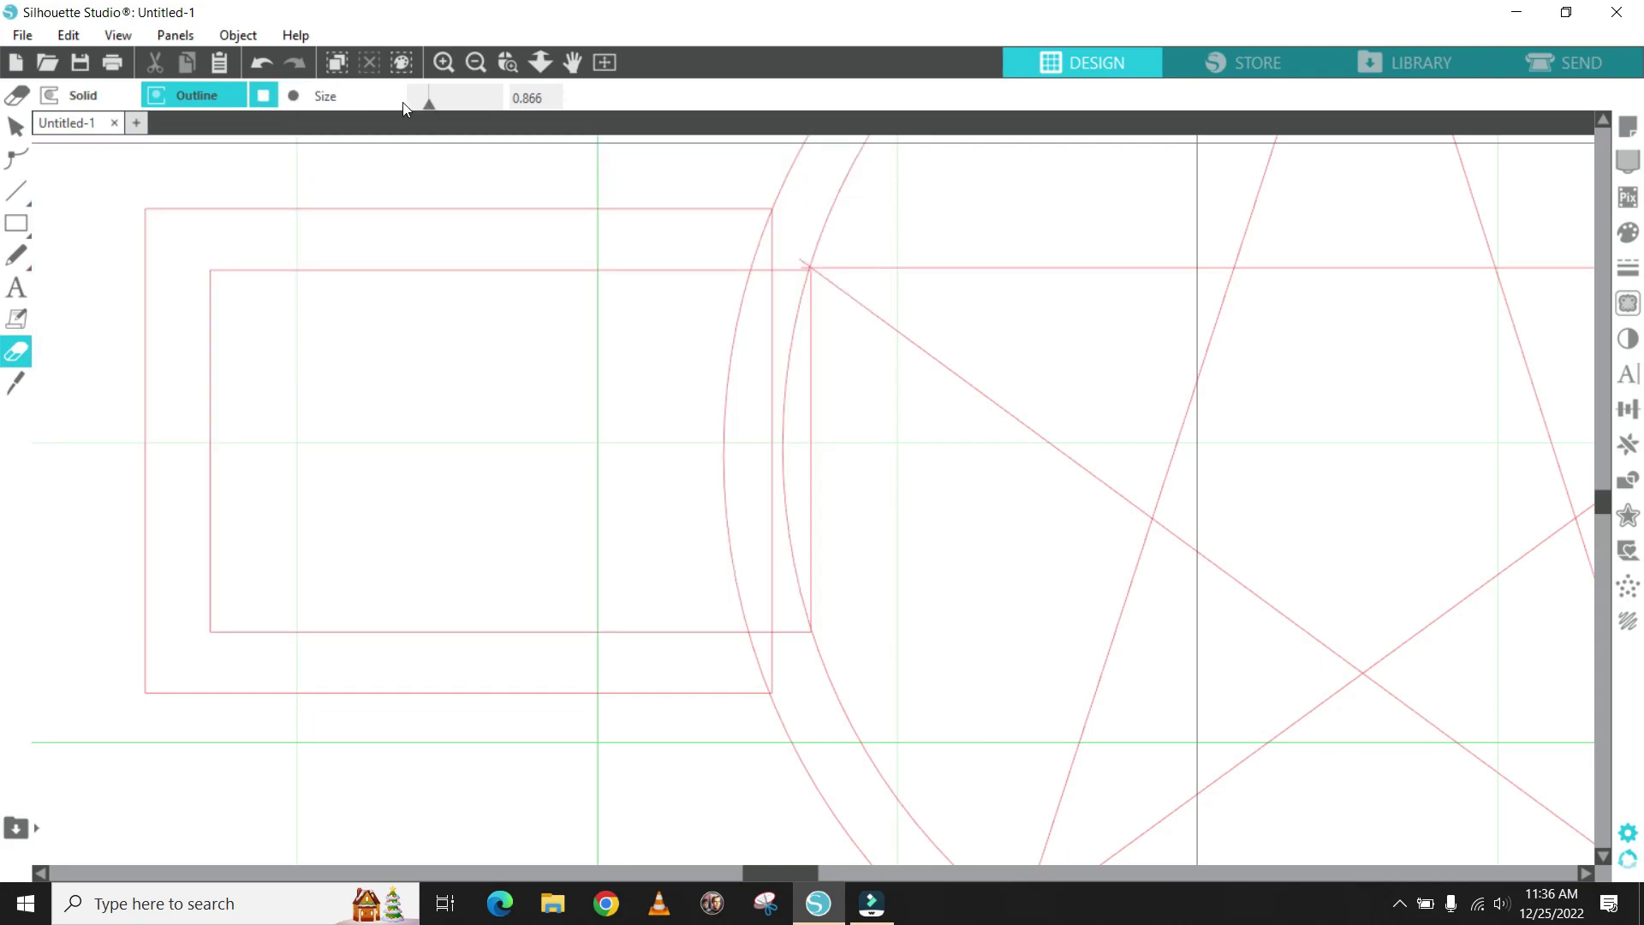
drag(428, 101, 404, 105)
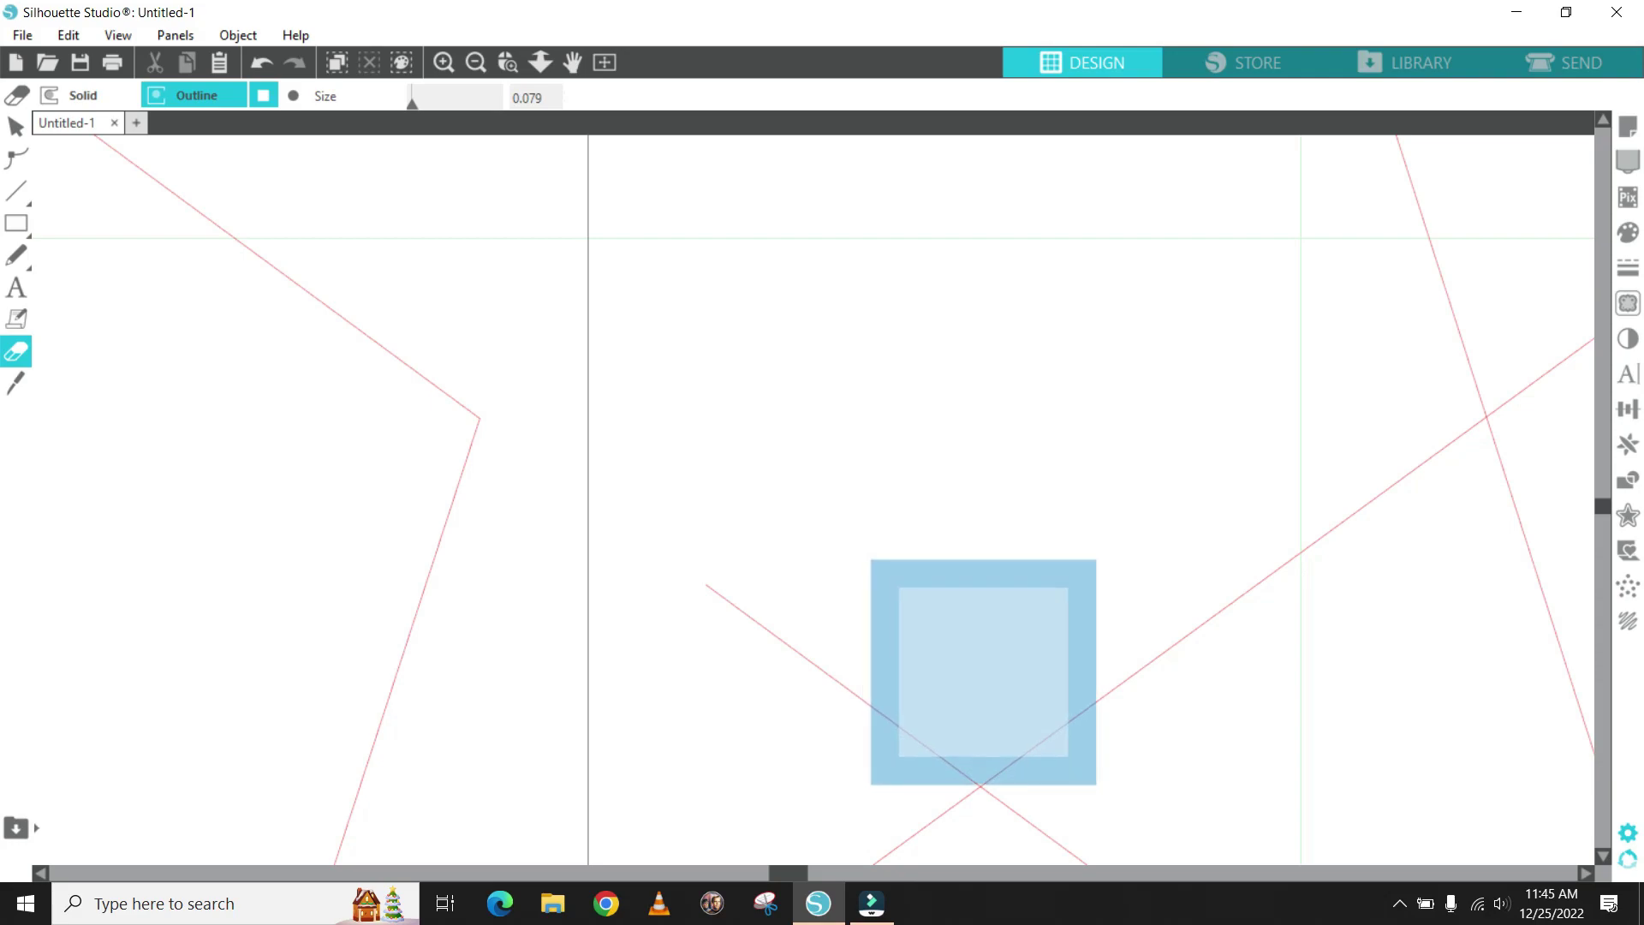
- Erase the short line and diagonal segments crossing inside the star, leaving its five-pointed outline
click(983, 672)
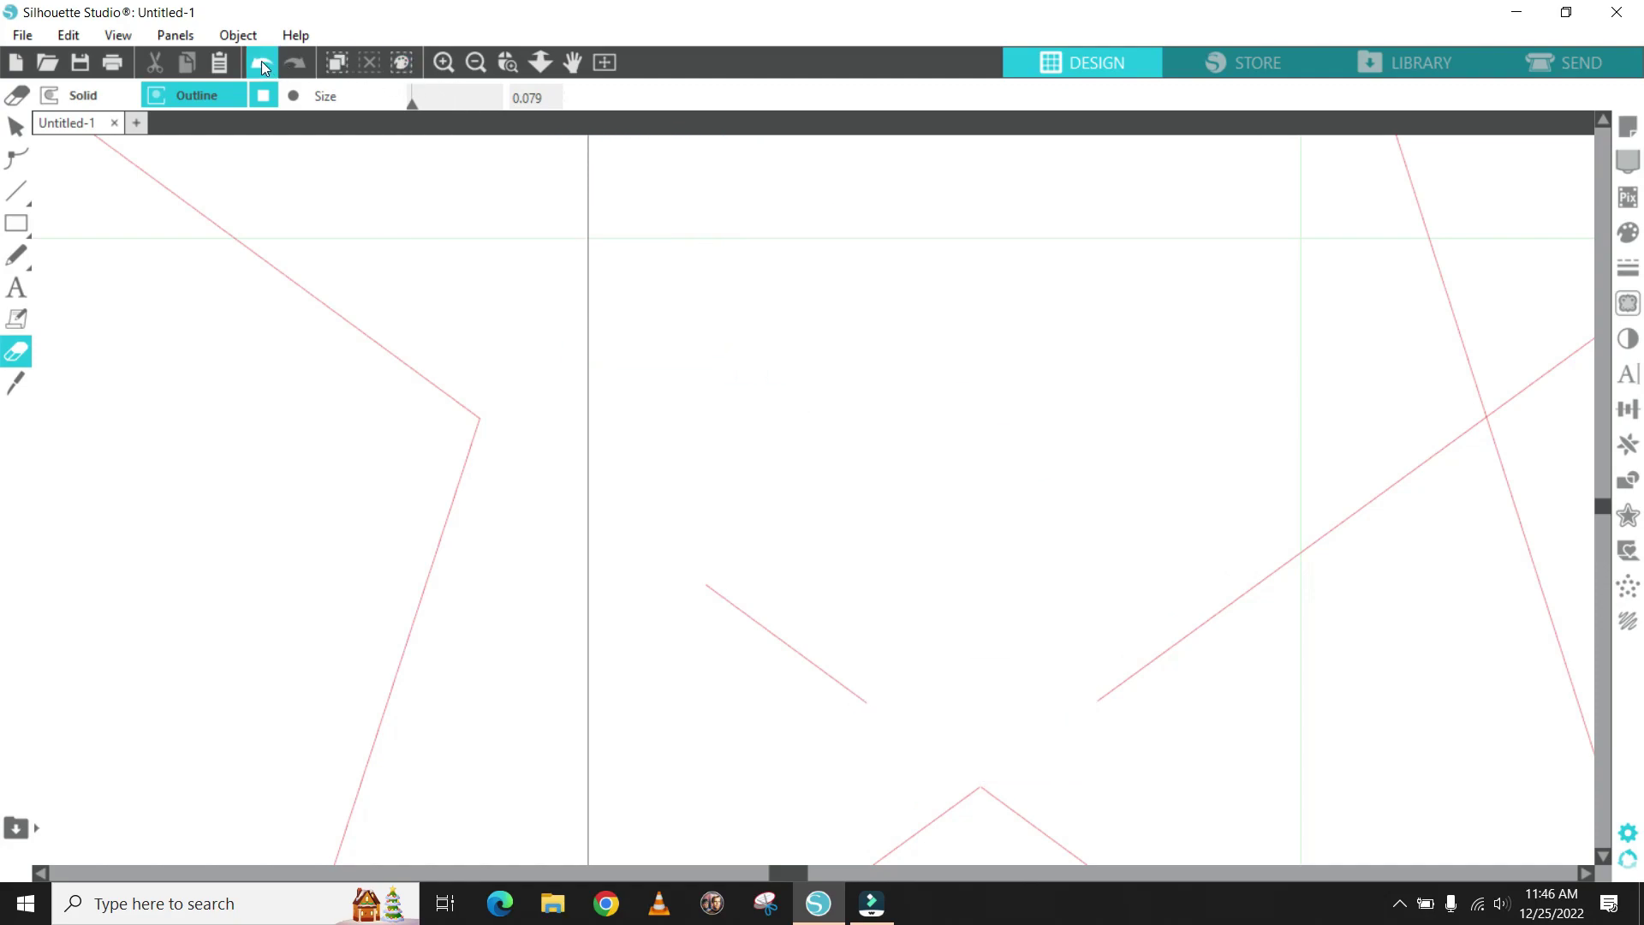
scroll(1036, 617, down, 3)
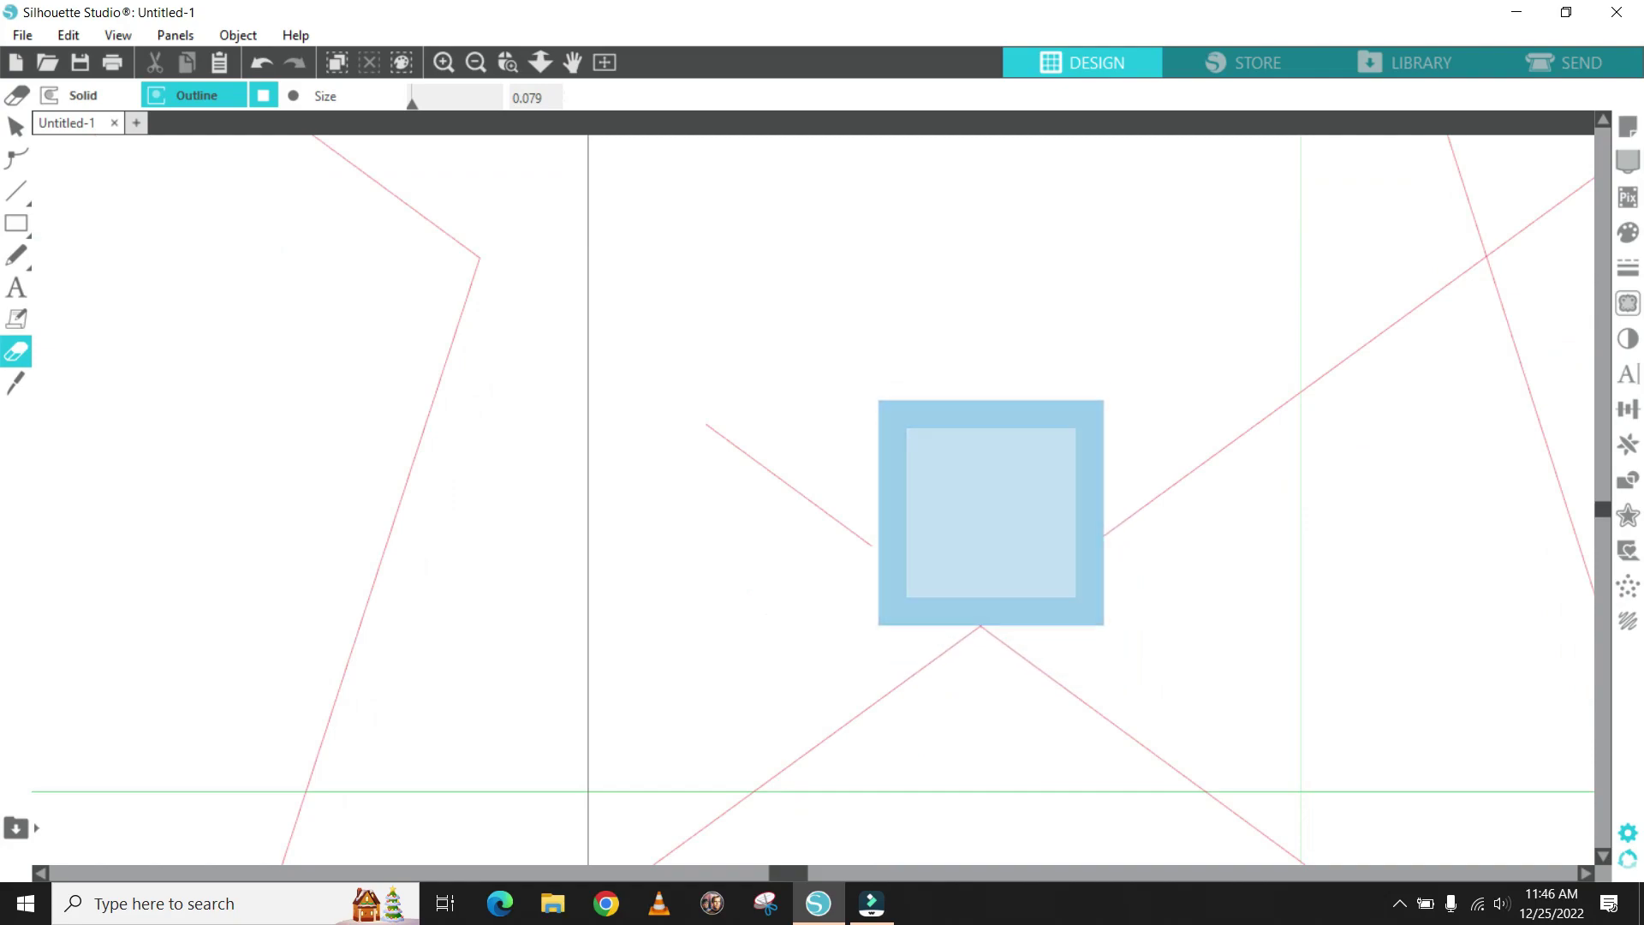
mouse_move(906, 485)
mouse_down()
mouse_move(738, 441)
mouse_move(1117, 501)
mouse_move(1160, 498)
mouse_move(1152, 483)
mouse_move(1266, 403)
mouse_up()
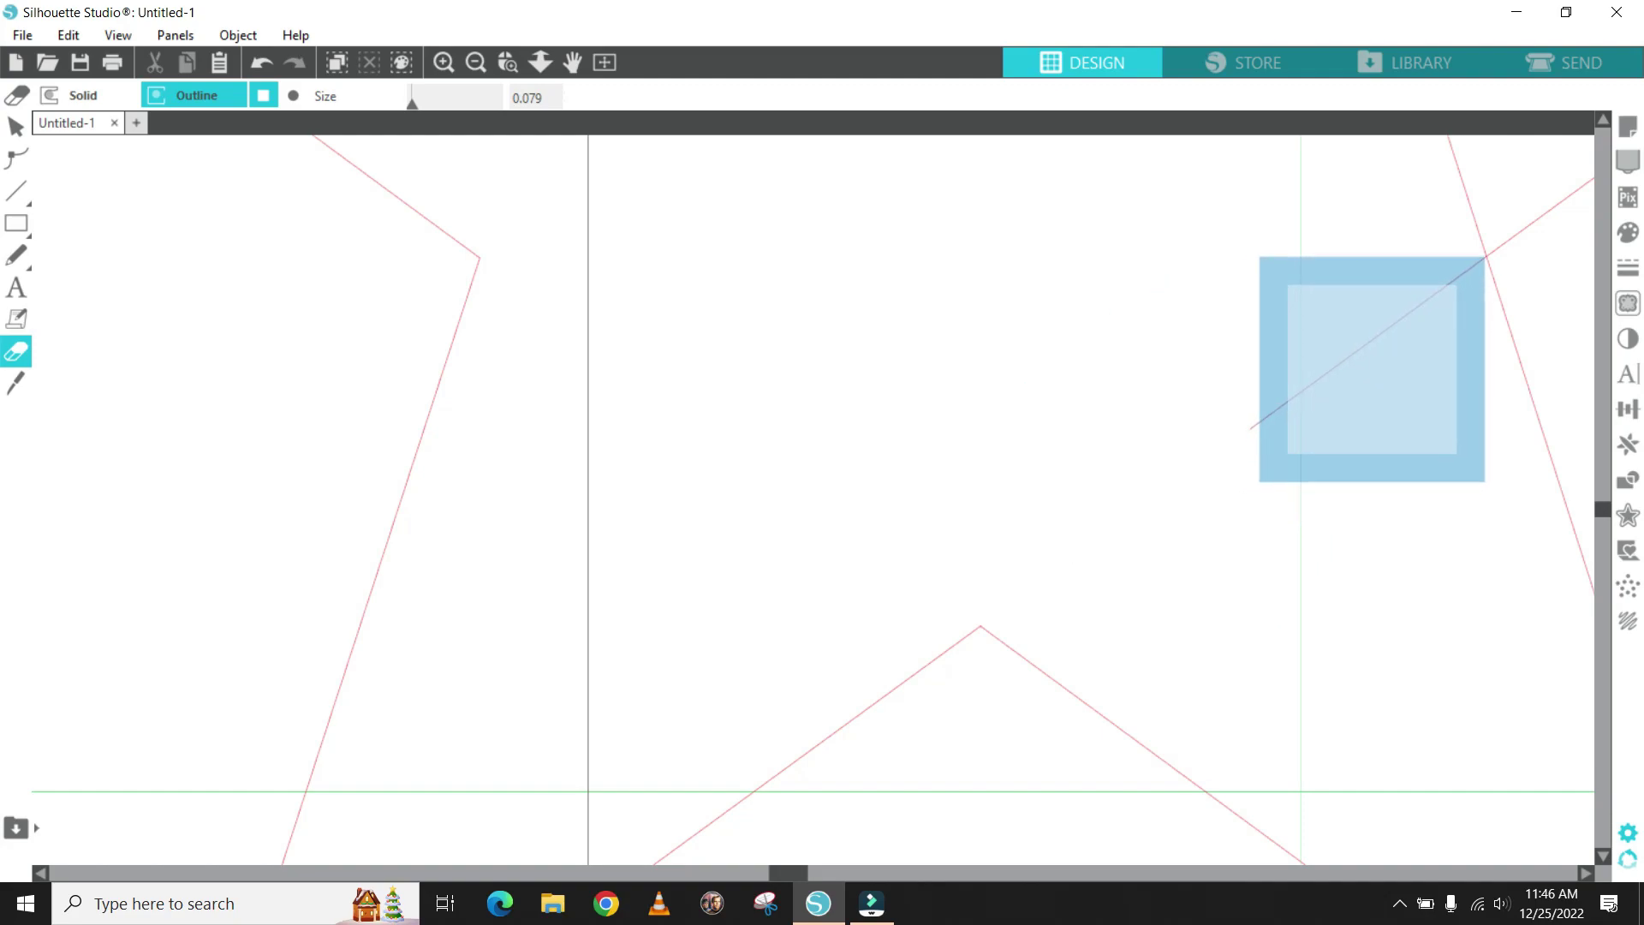
click(1372, 369)
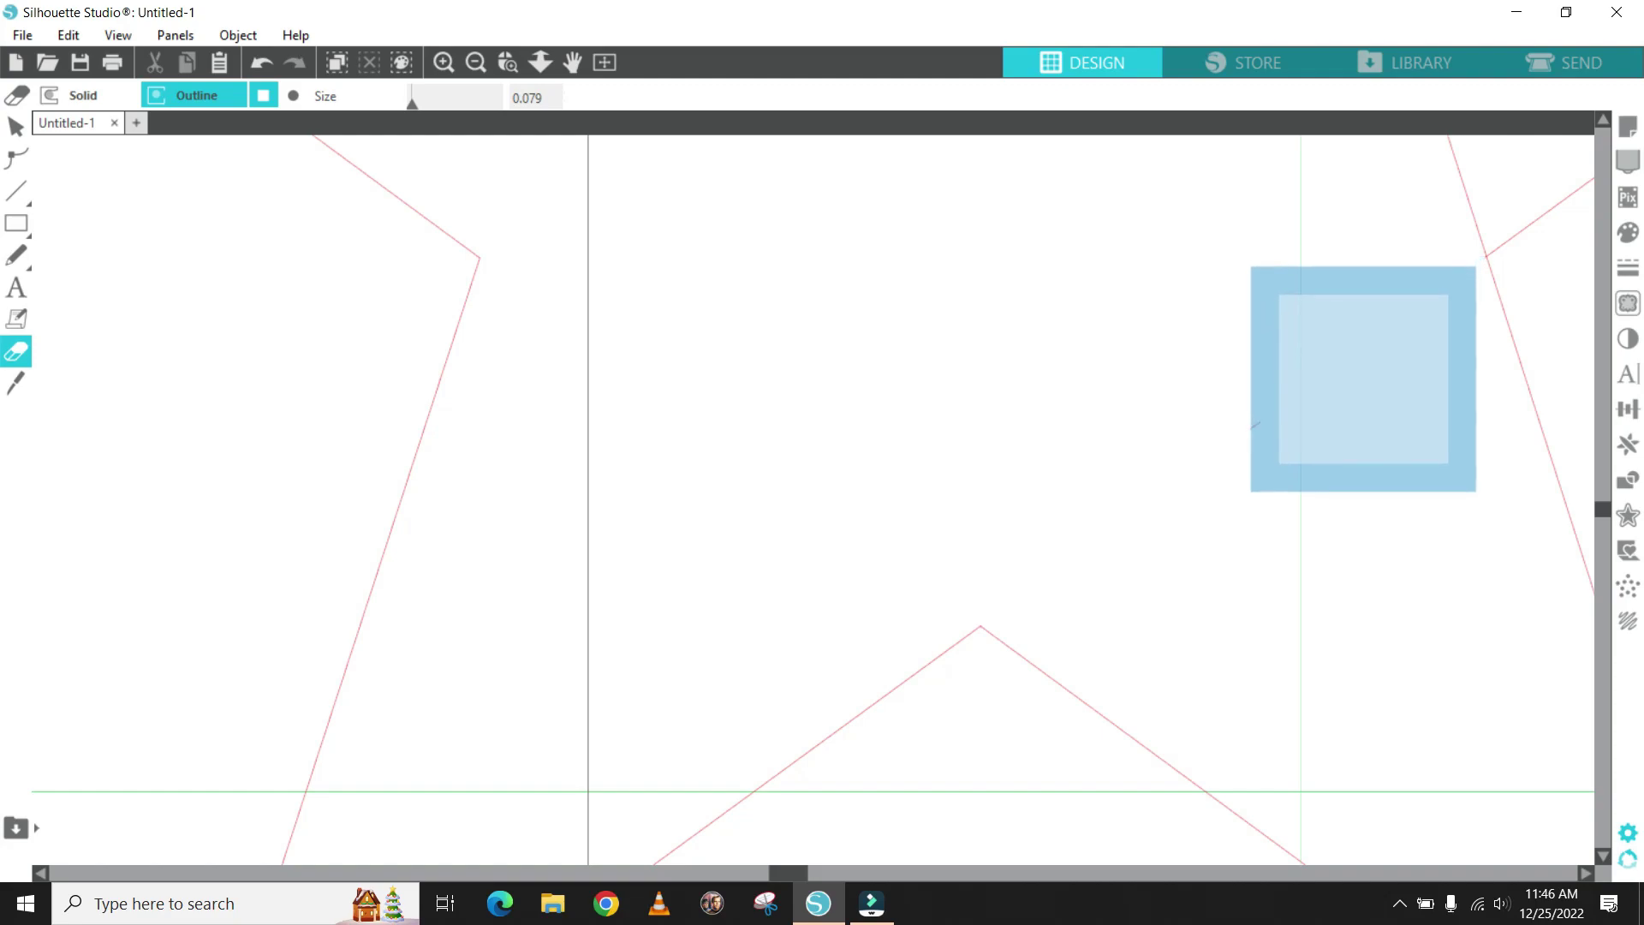
scroll(1372, 368, down, 2)
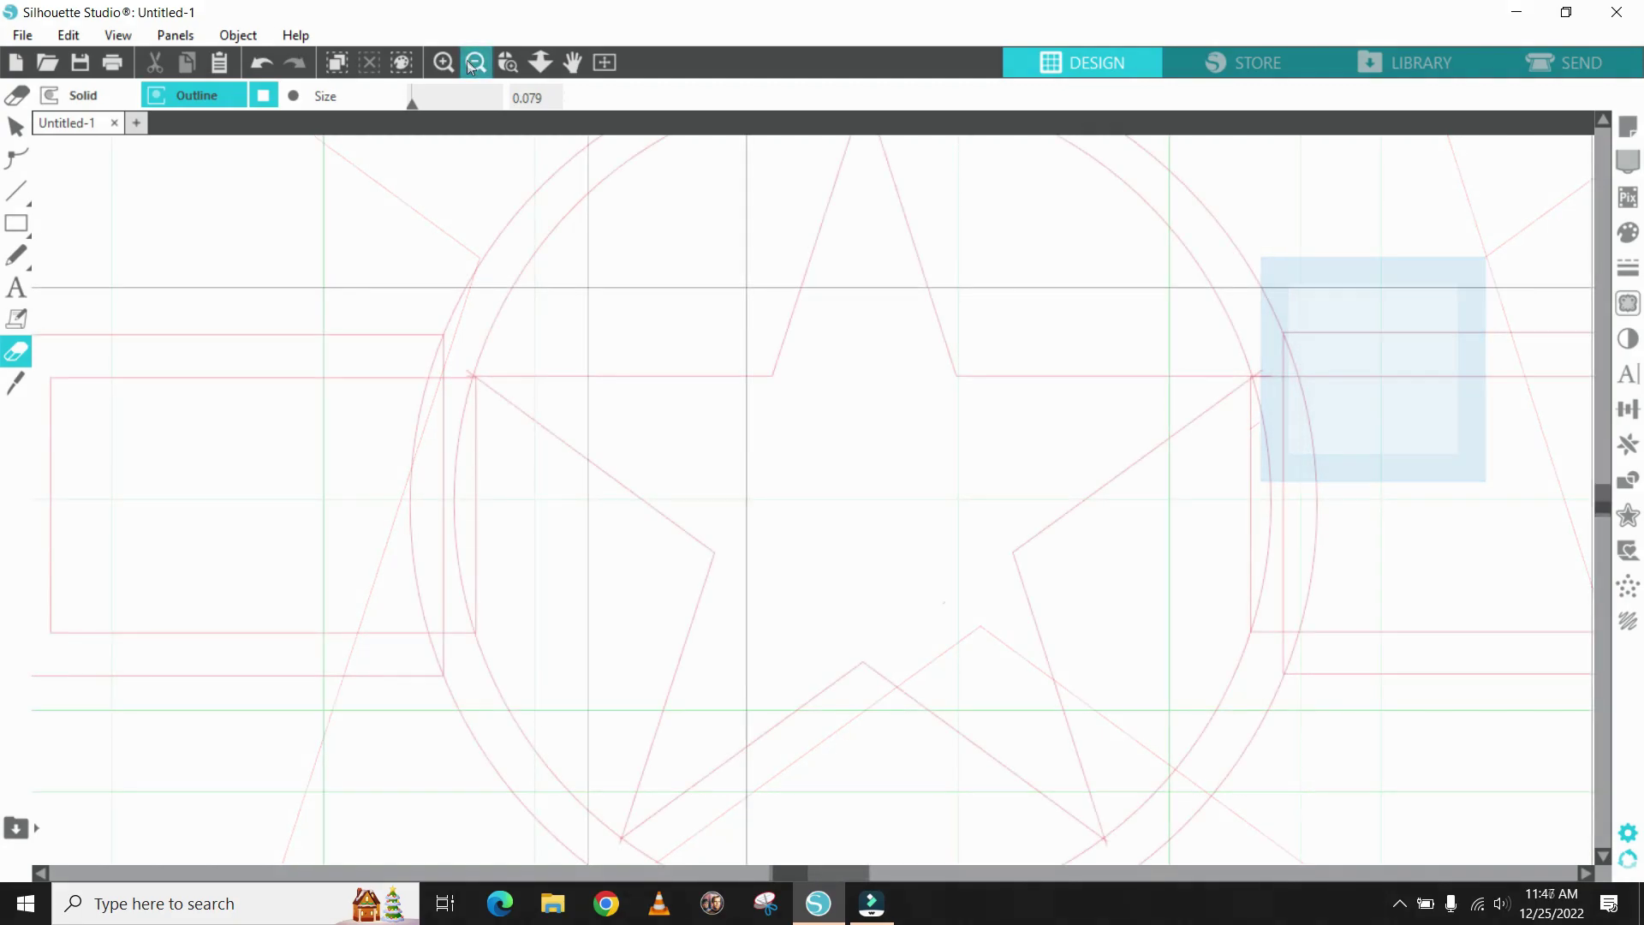
scroll(874, 521, up, 3)
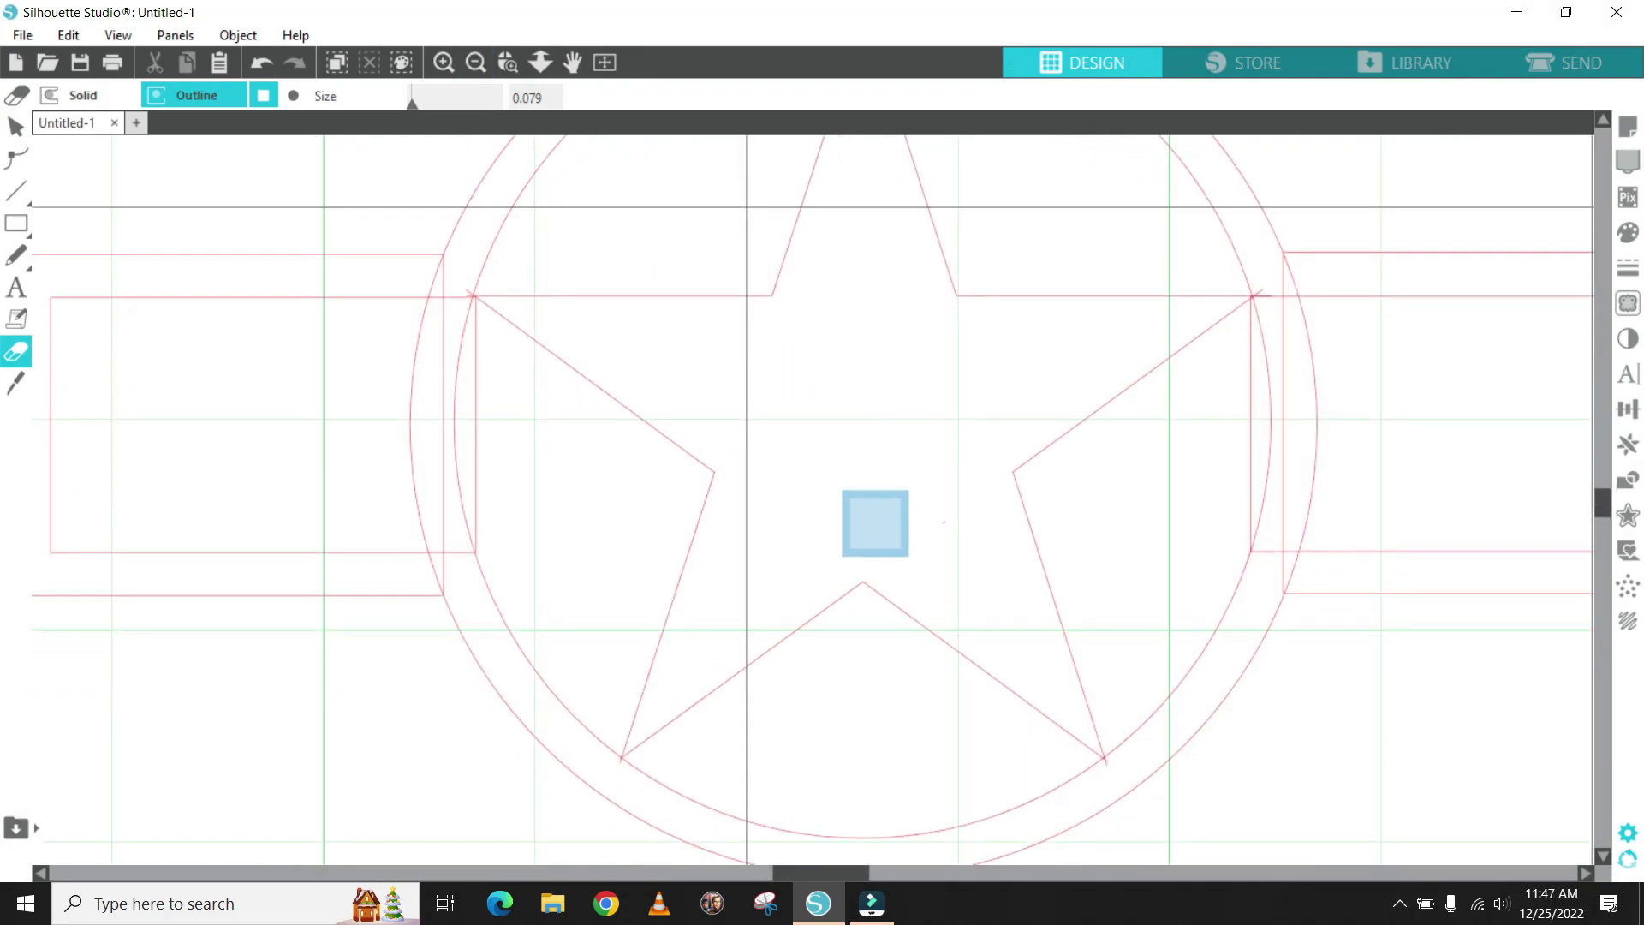
scroll(922, 551, down, 3)
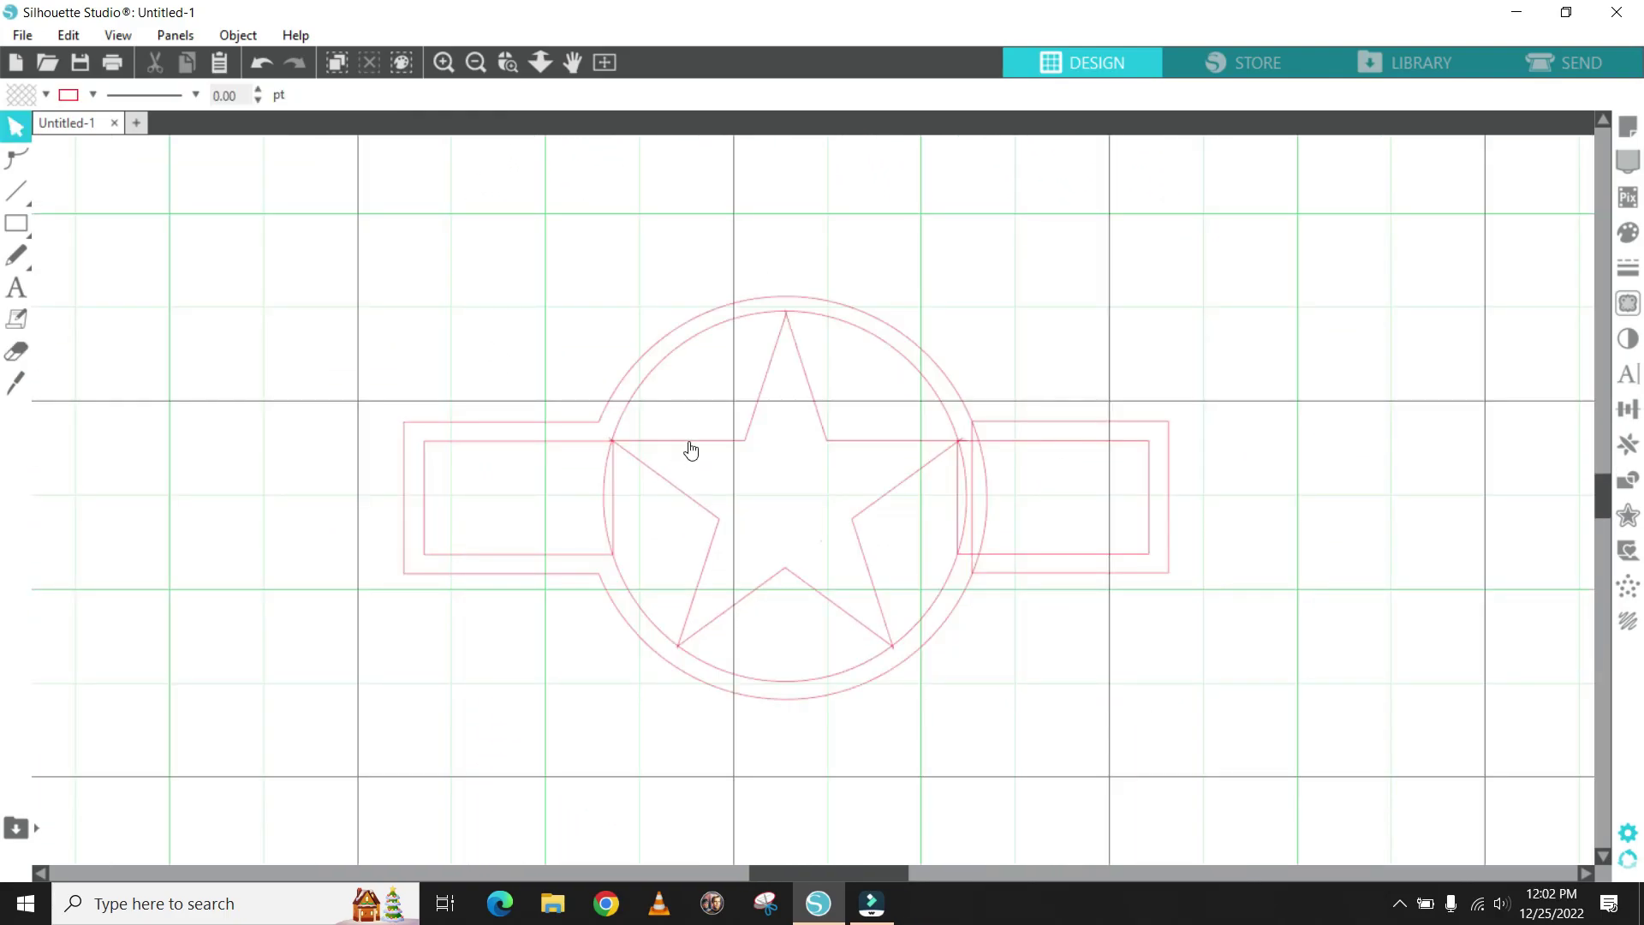
- Select the ten star line segments and drag them out of the circle to the upper left
click(691, 450)
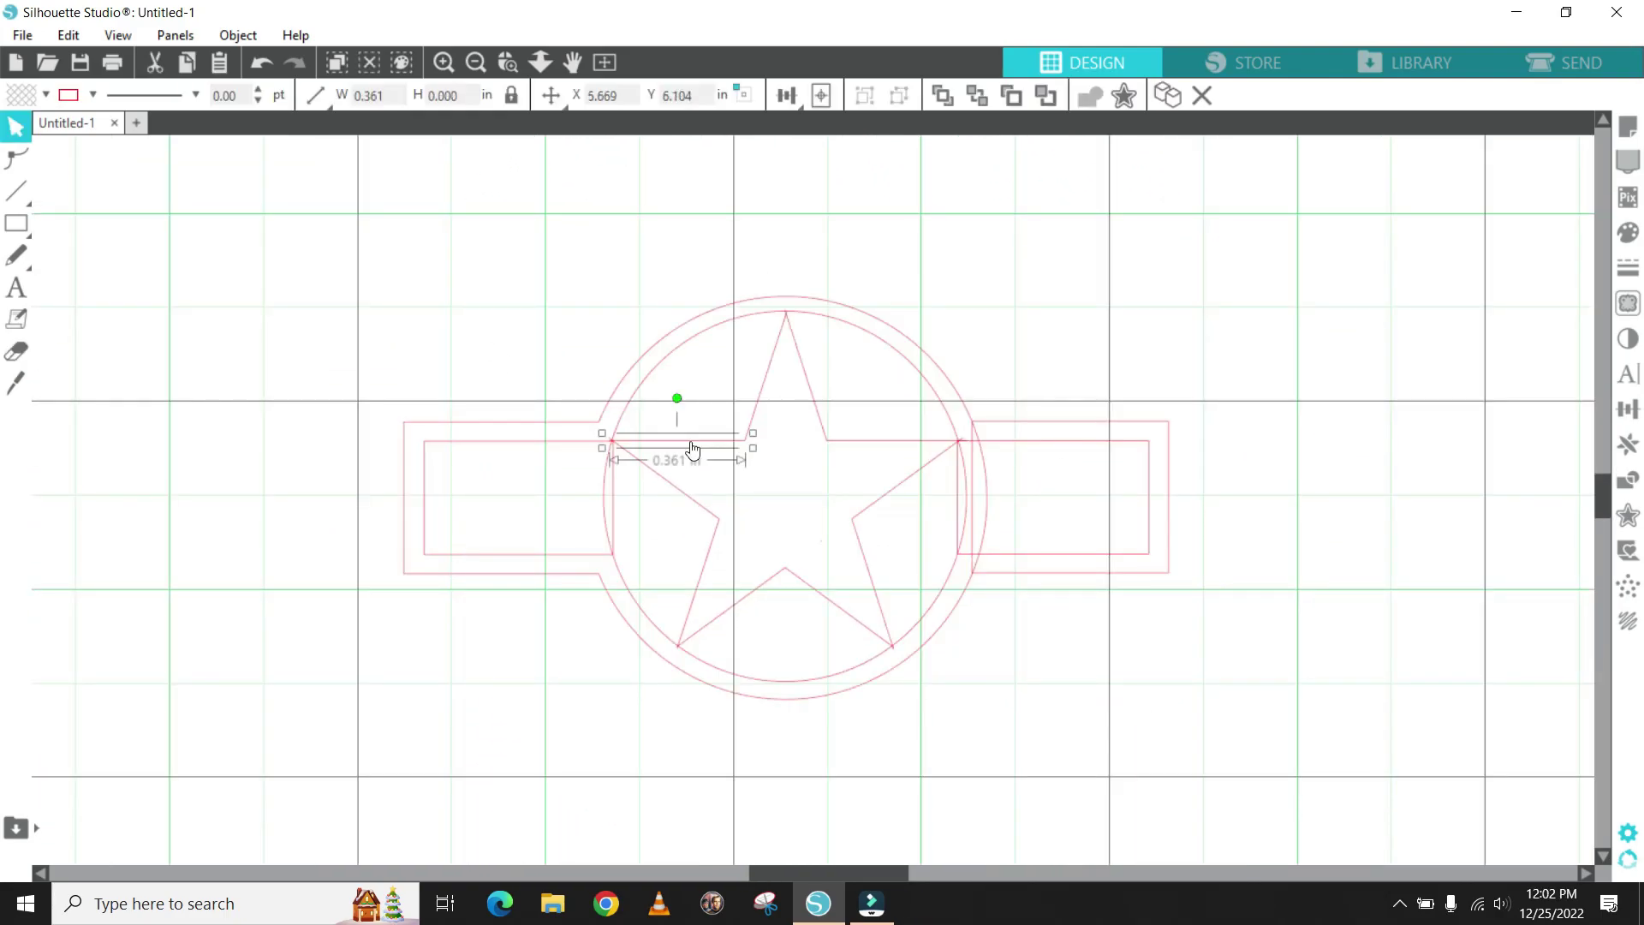
shift+click(764, 400)
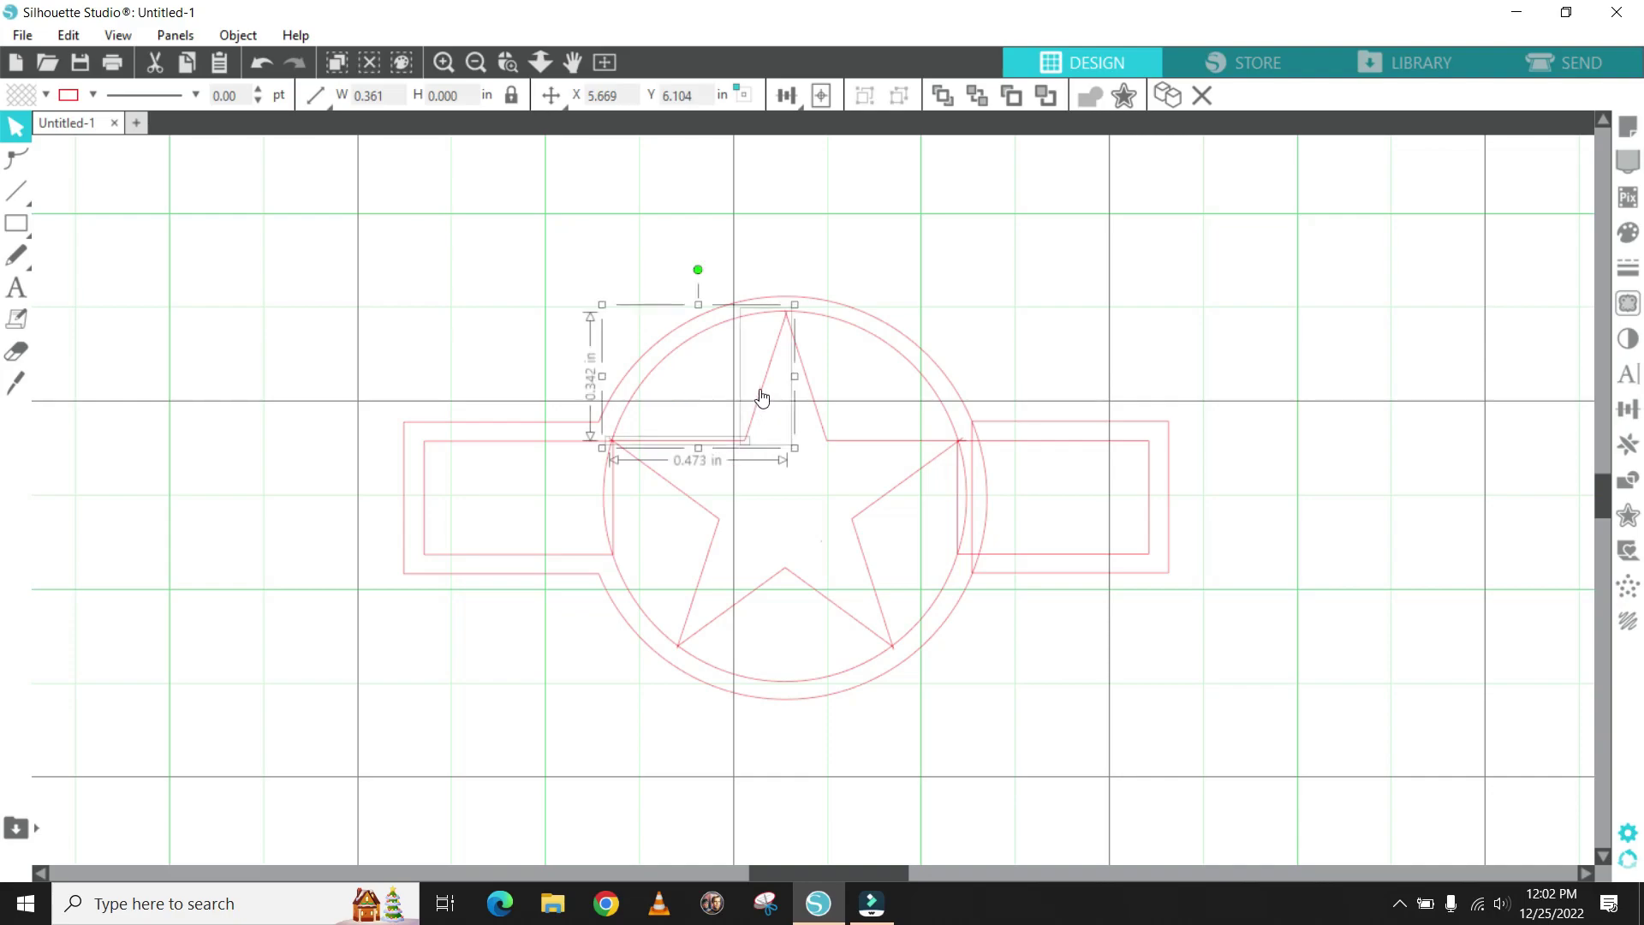
shift+click(812, 407)
shift+click(905, 443)
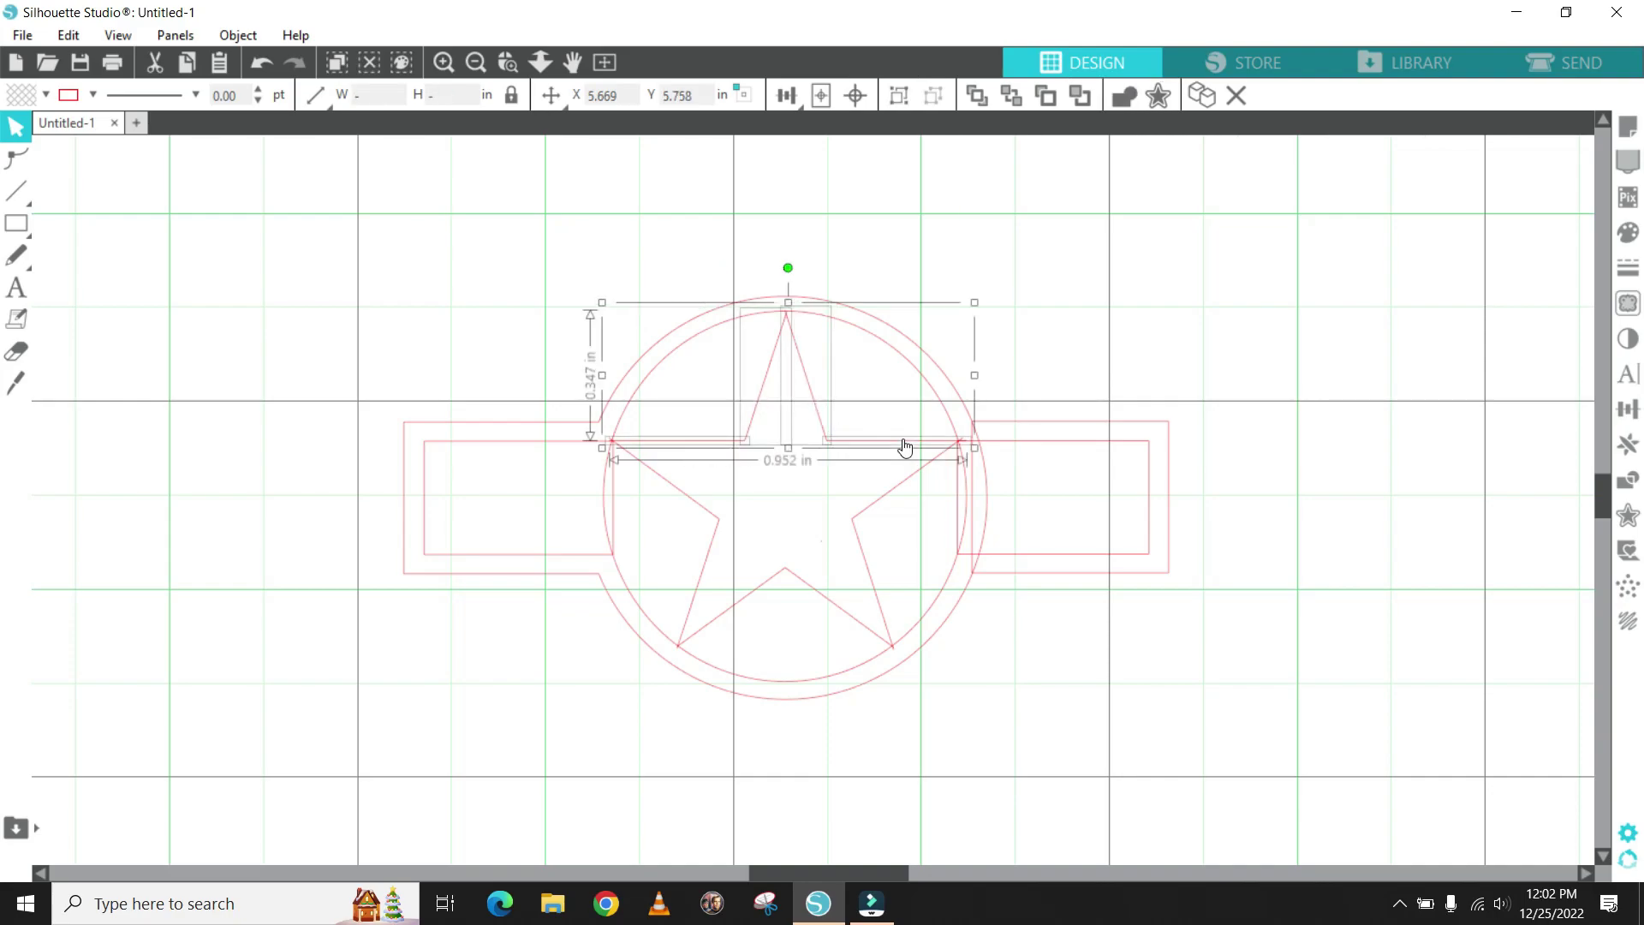
shift+click(884, 506)
shift+click(872, 582)
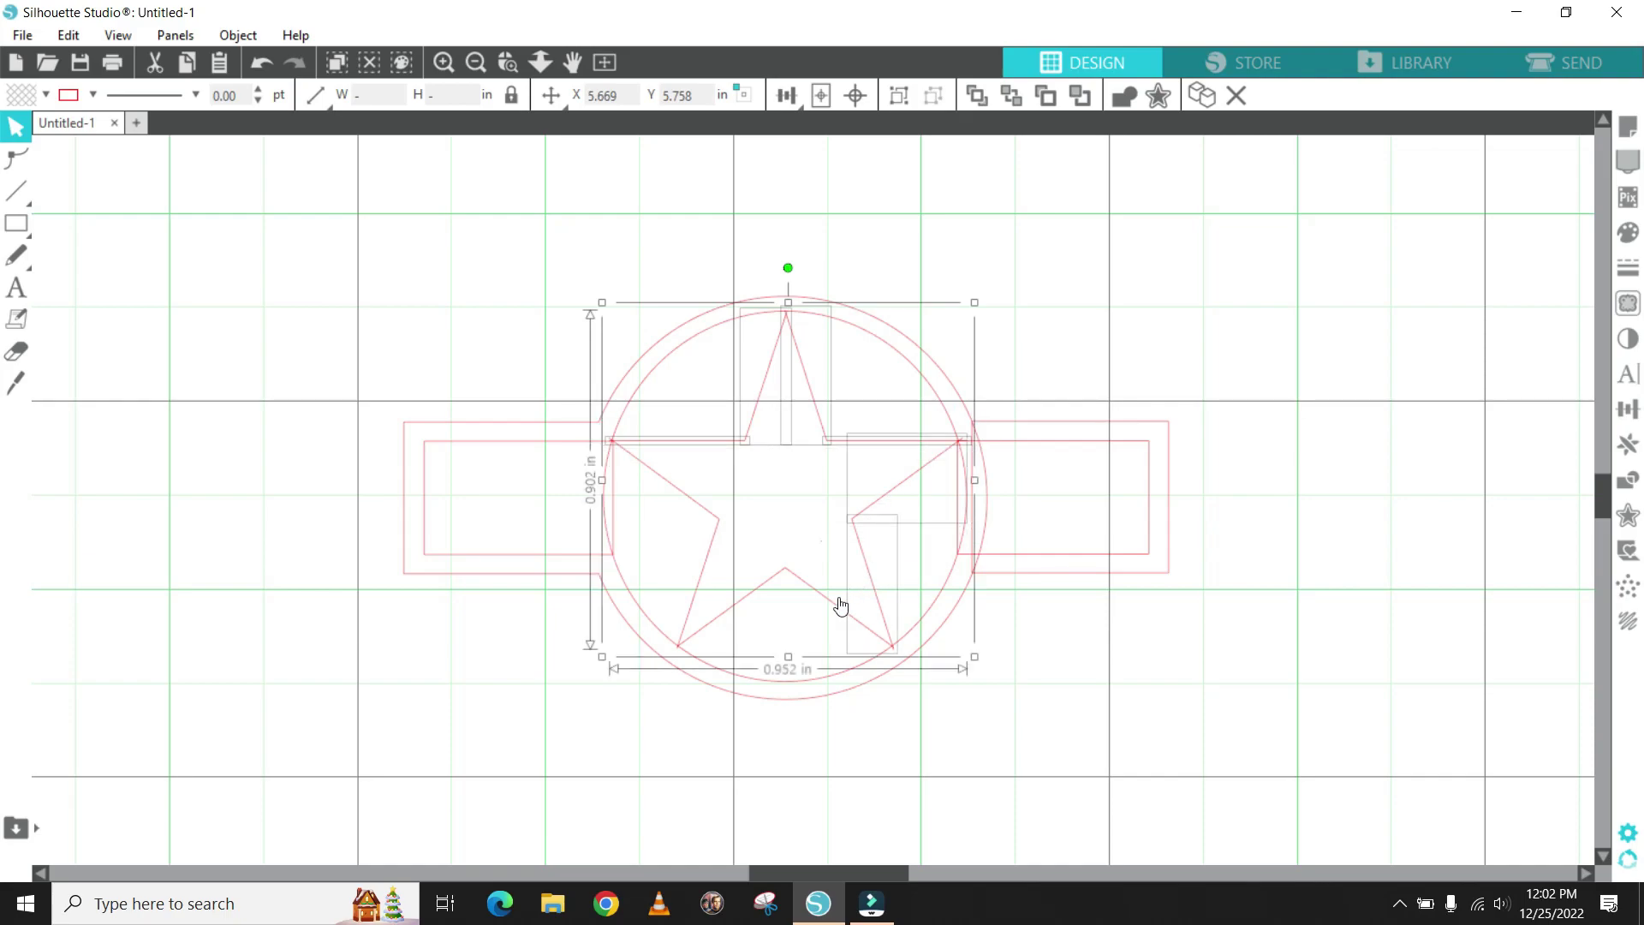
shift+click(817, 597)
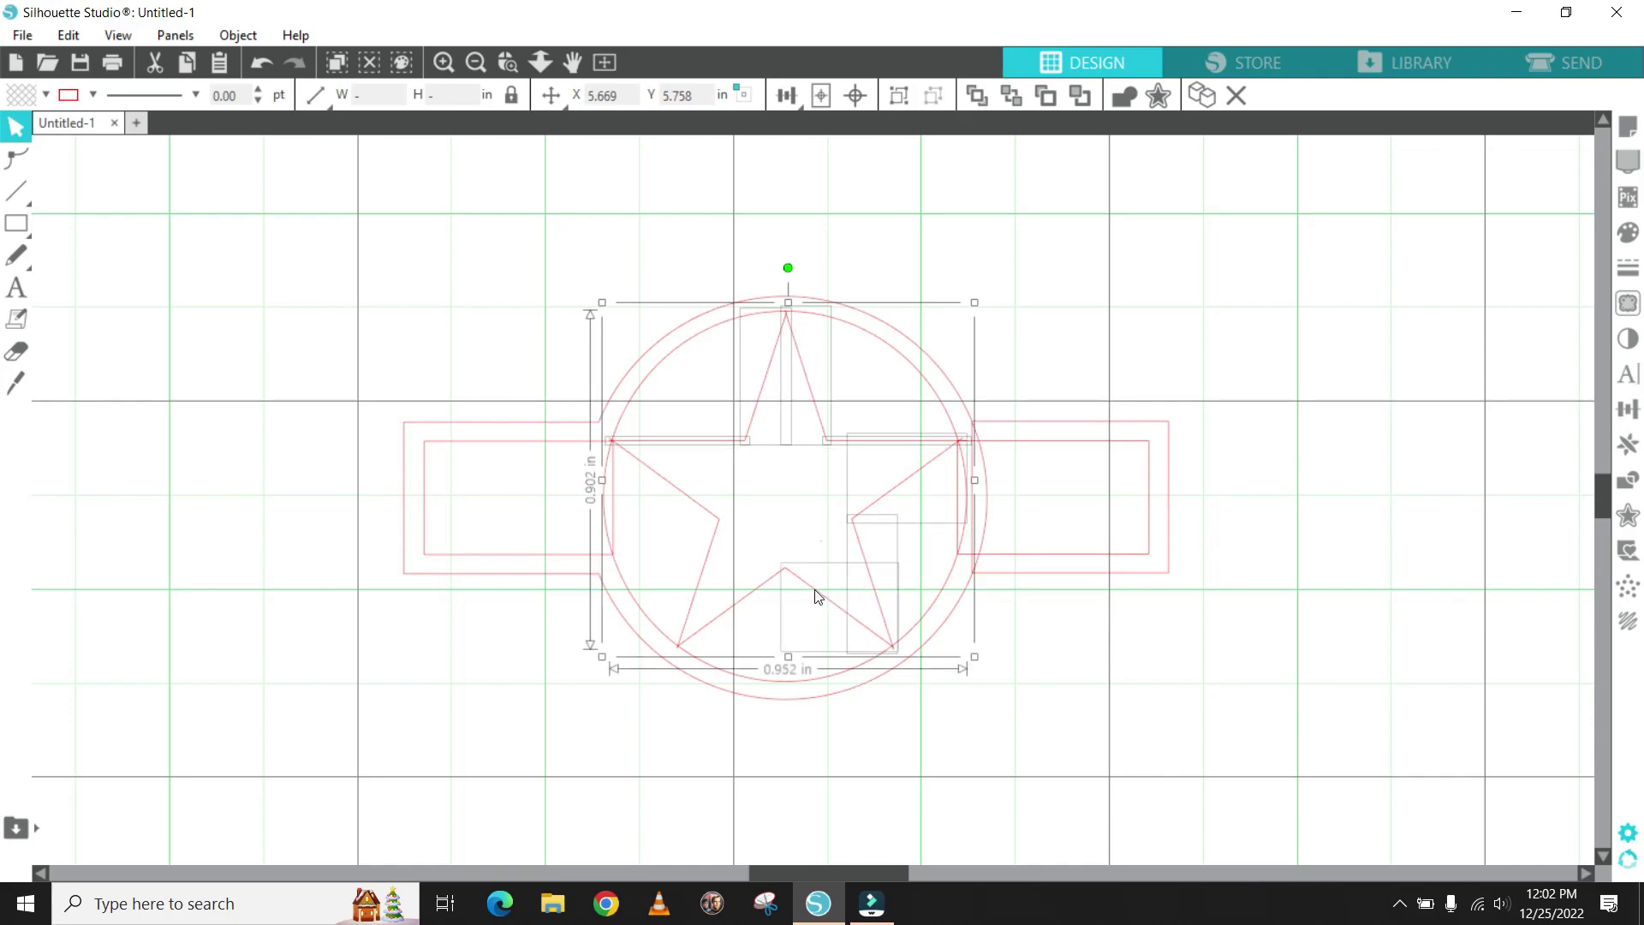
shift+click(731, 611)
shift+click(715, 550)
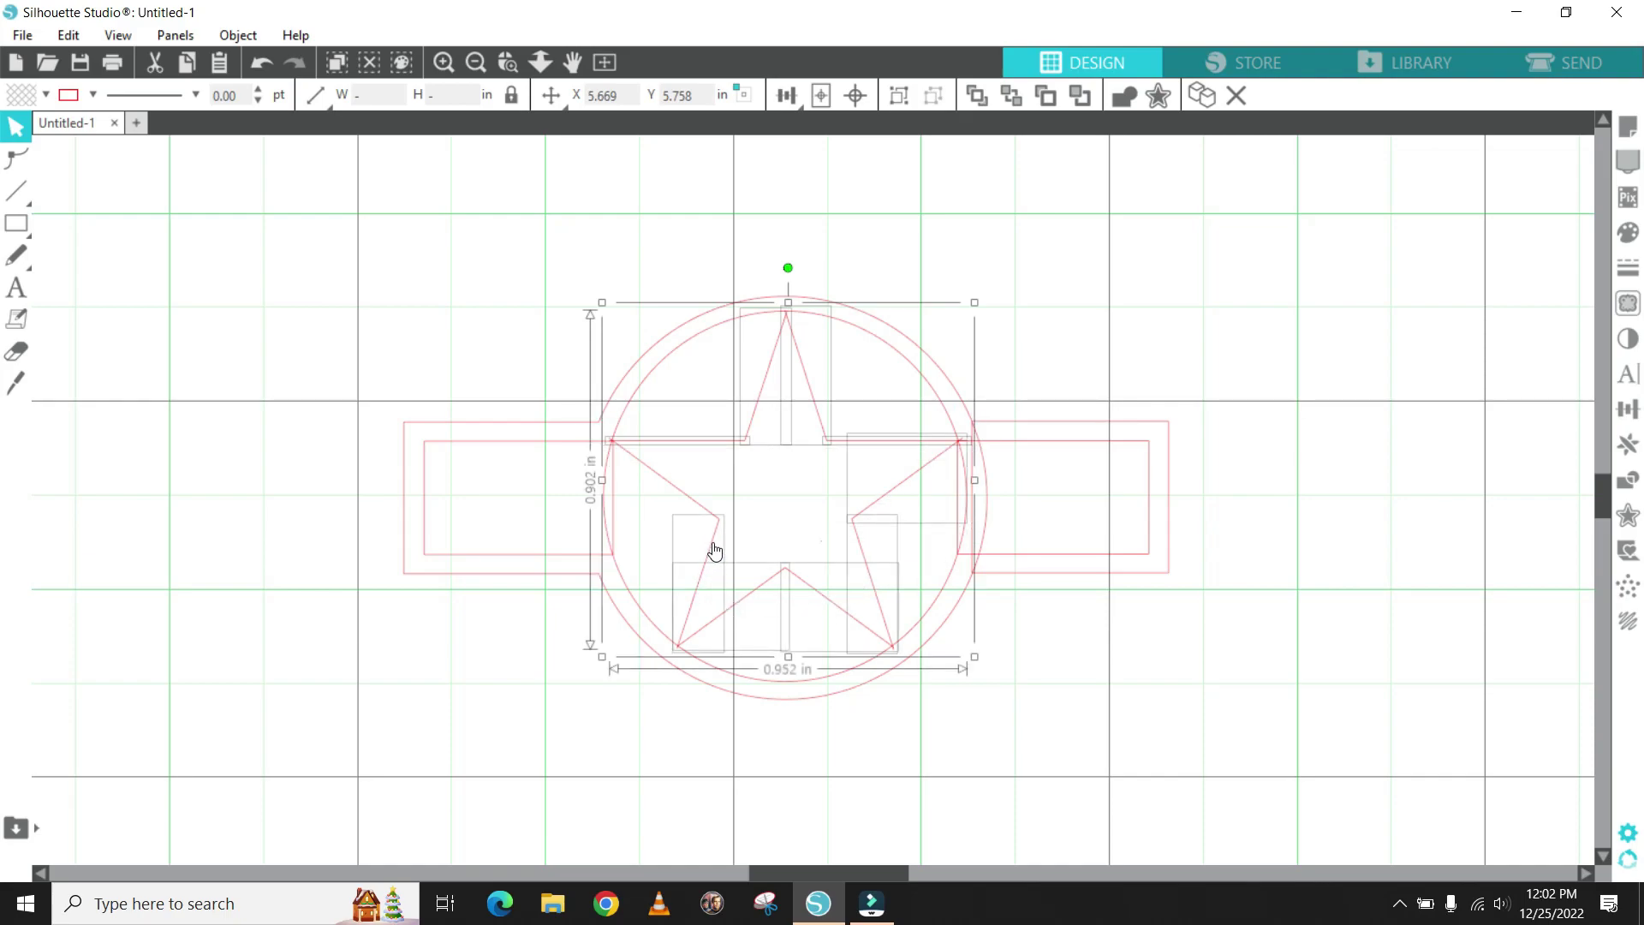
shift+click(670, 491)
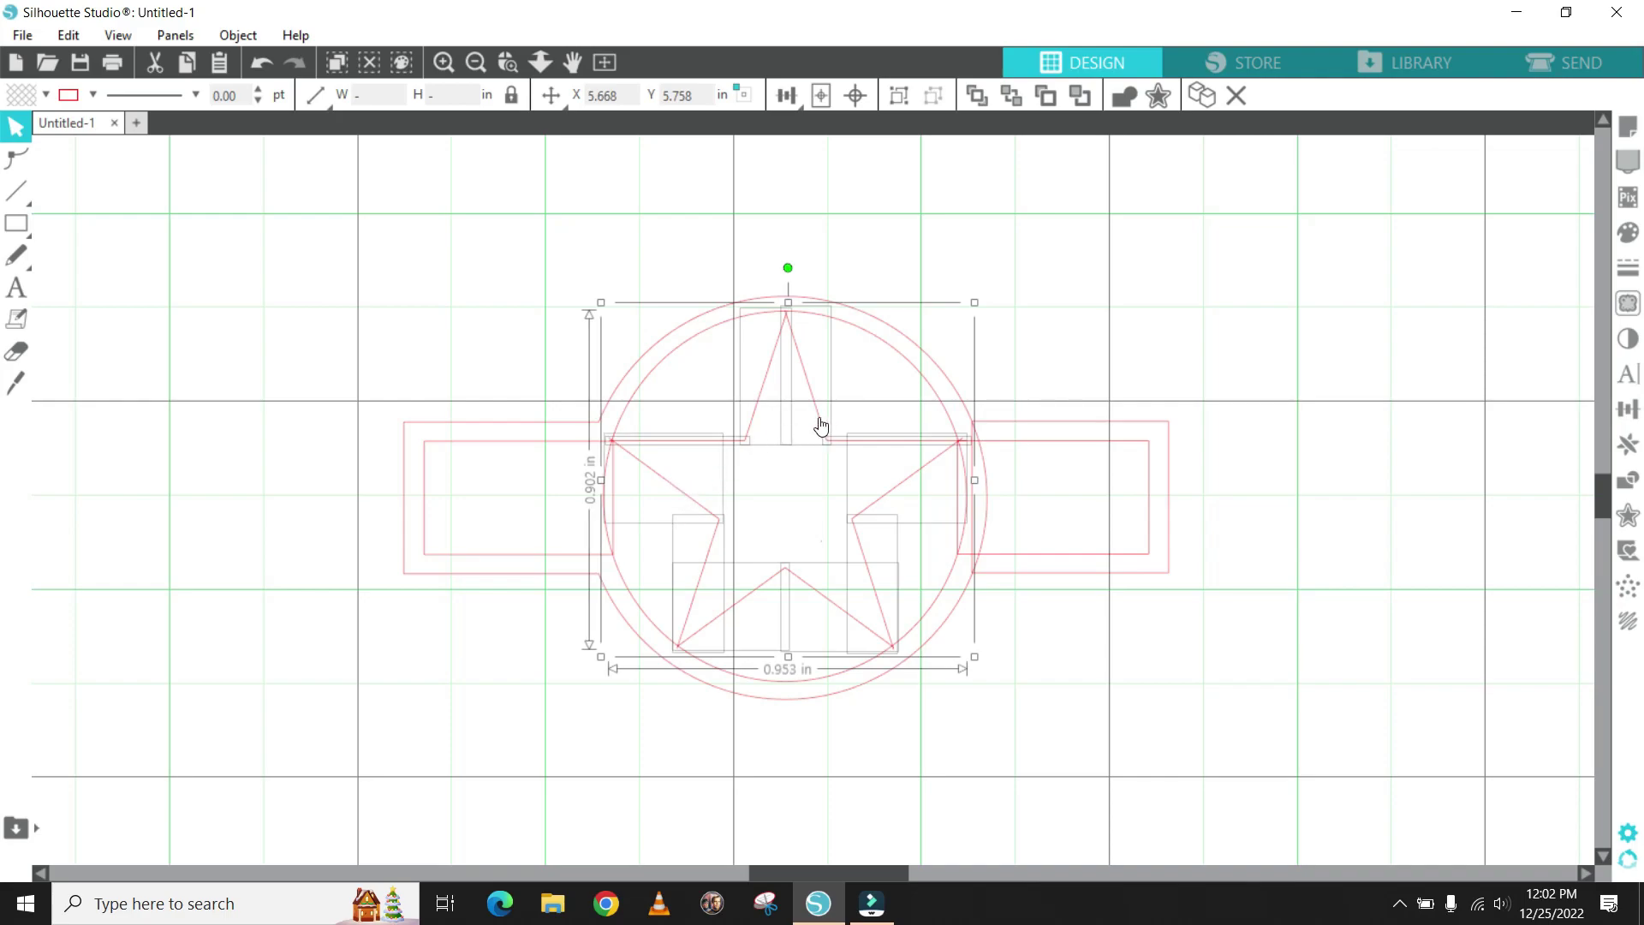
drag(820, 425, 194, 294)
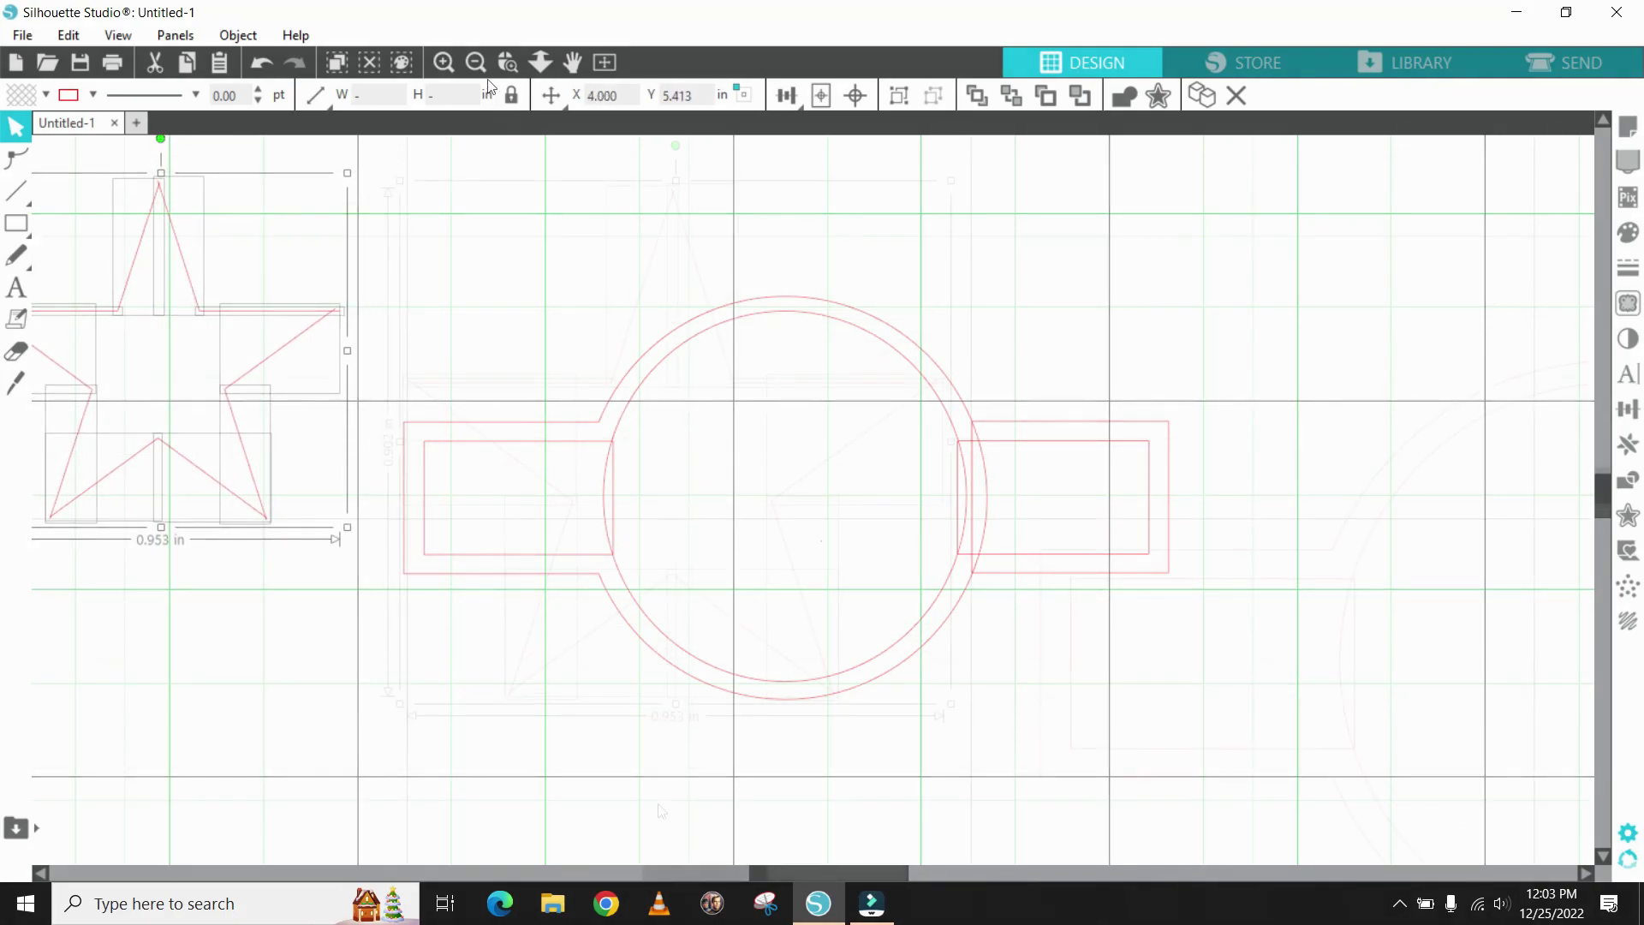
- Group the moved star pieces into one 0.953 × 0.902 in star object
click(444, 61)
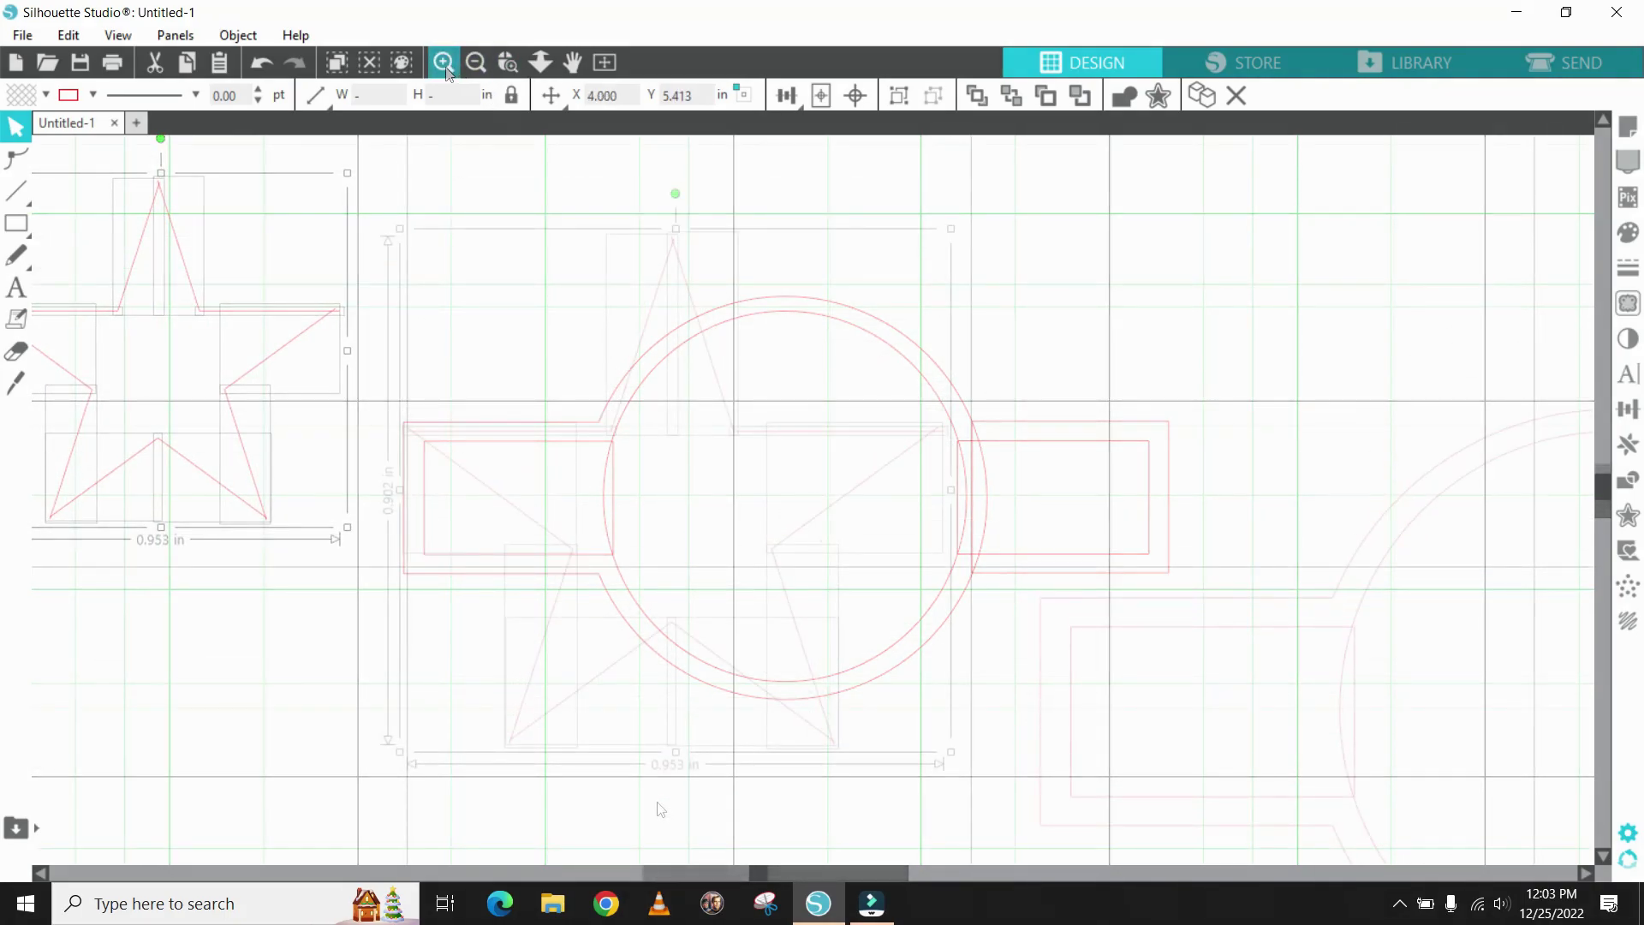
right_click(757, 438)
click(838, 716)
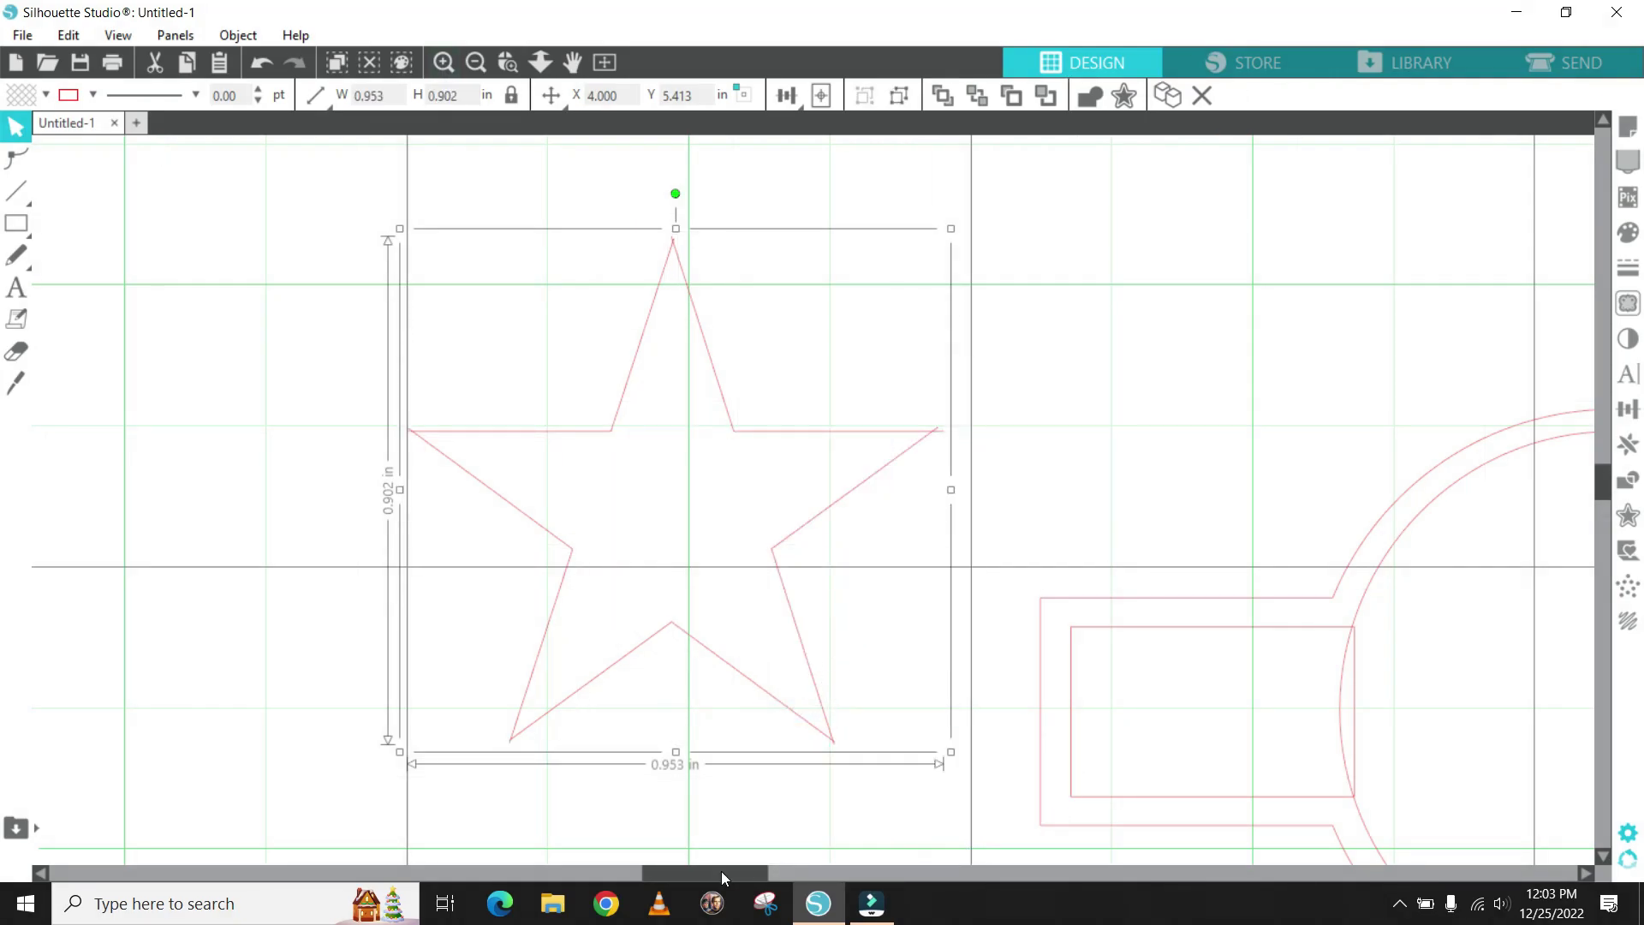
drag(721, 871, 846, 880)
scroll(835, 682, down, 1)
scroll(835, 683, down, 3)
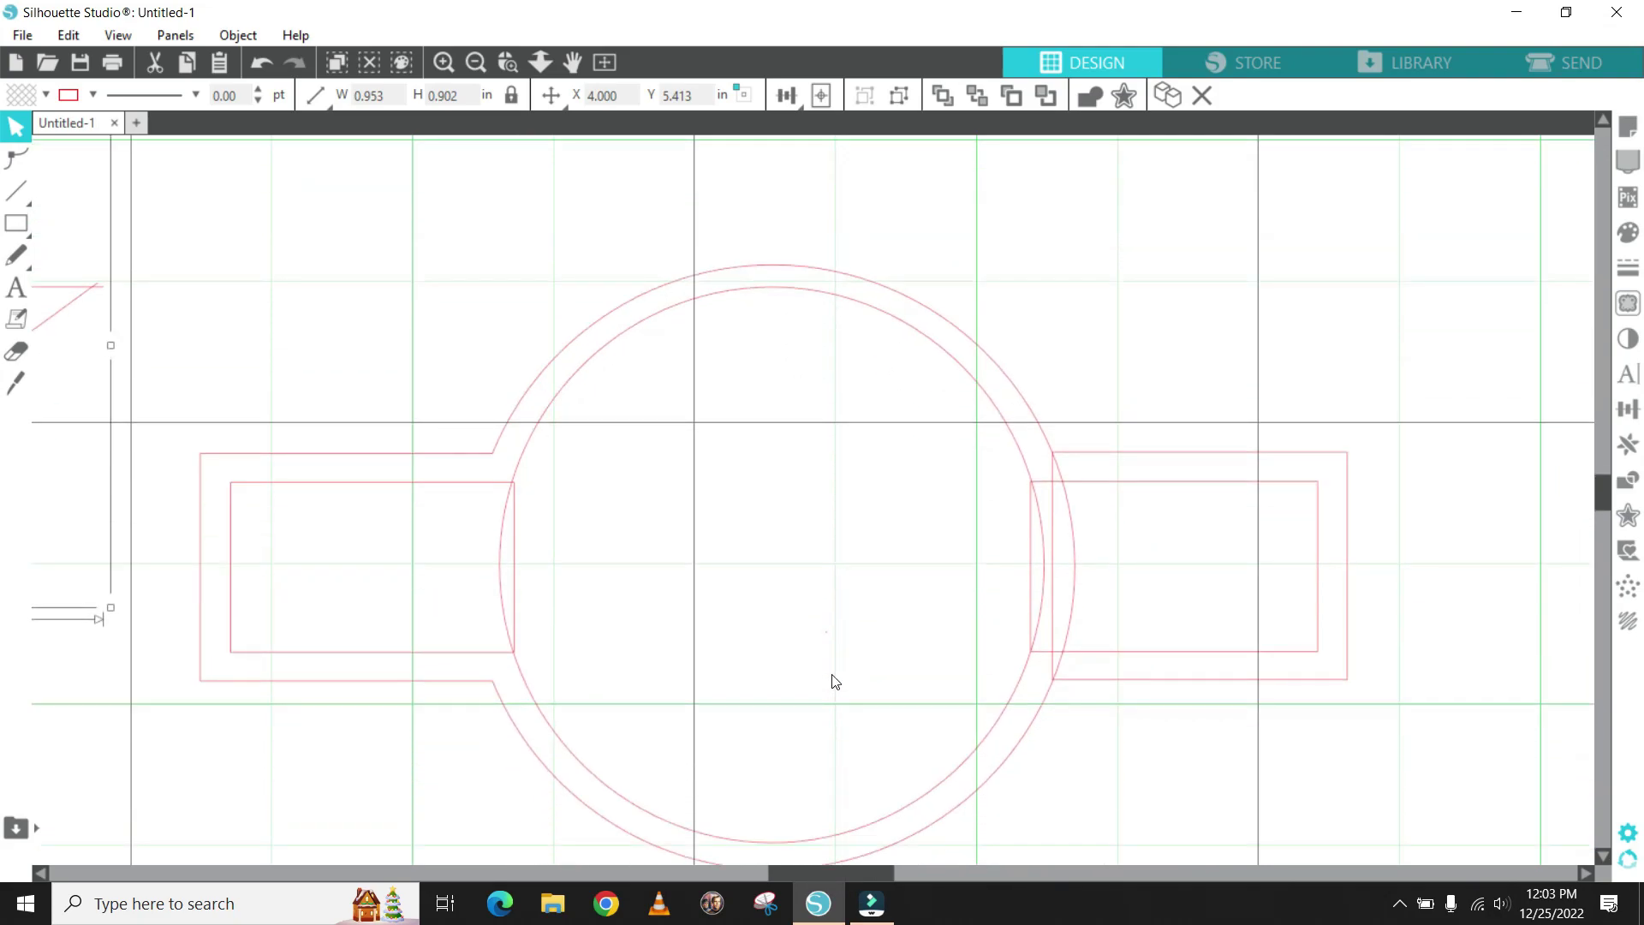
- Erase the stray vertical stubs where the bars meet the circle, with the Modify panel open
click(736, 216)
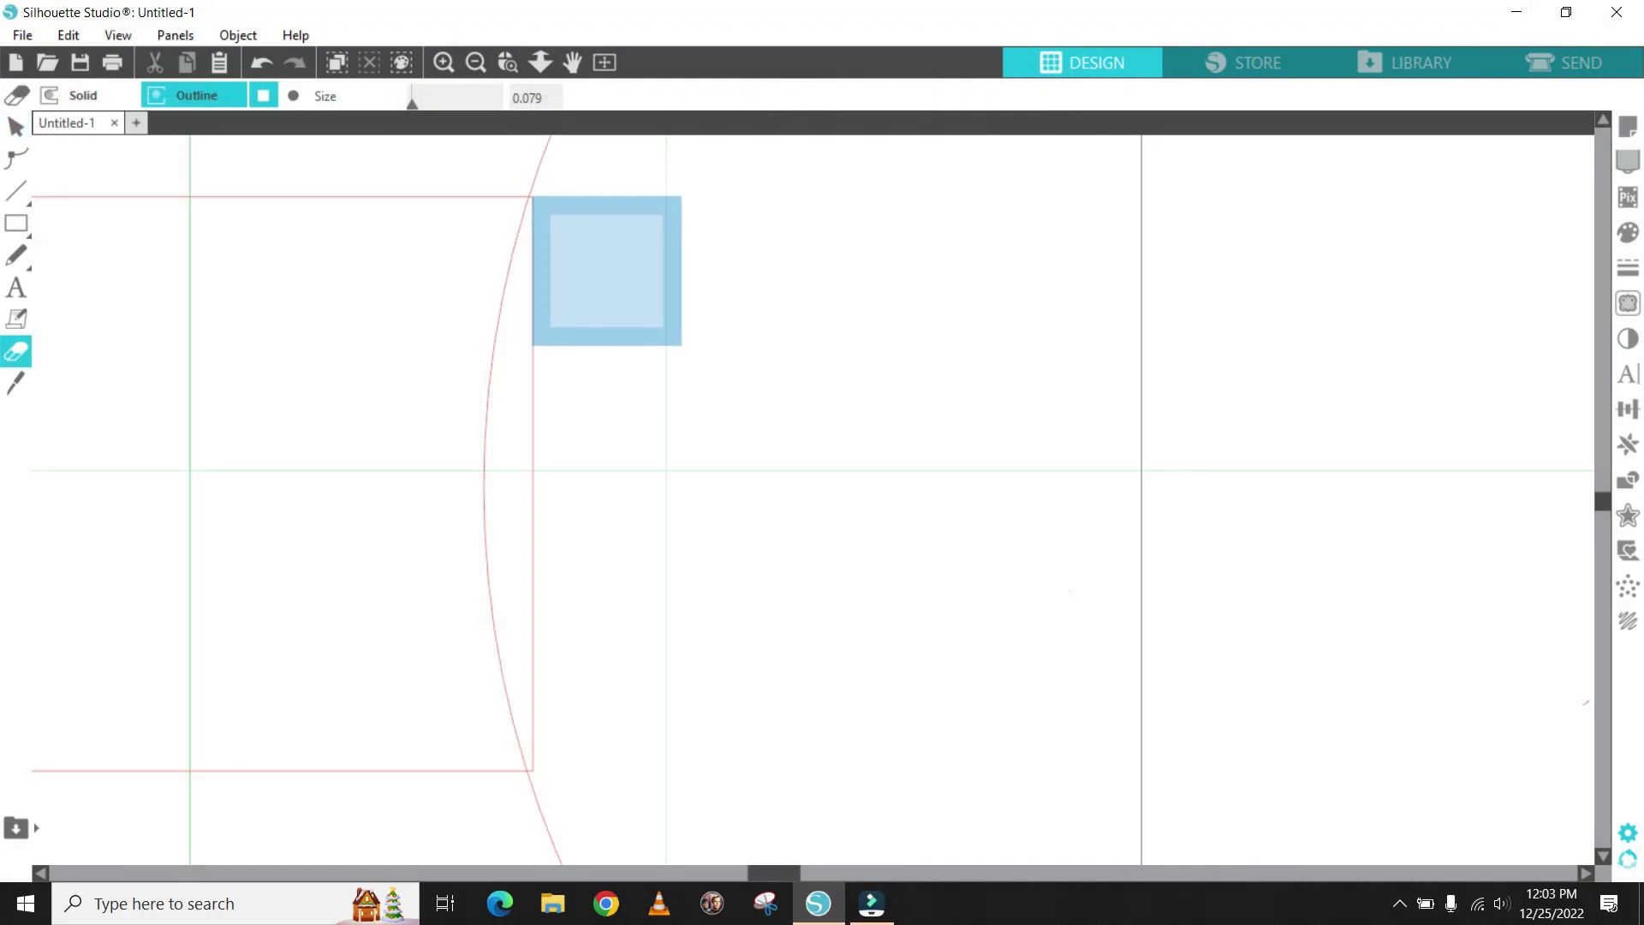
click(443, 62)
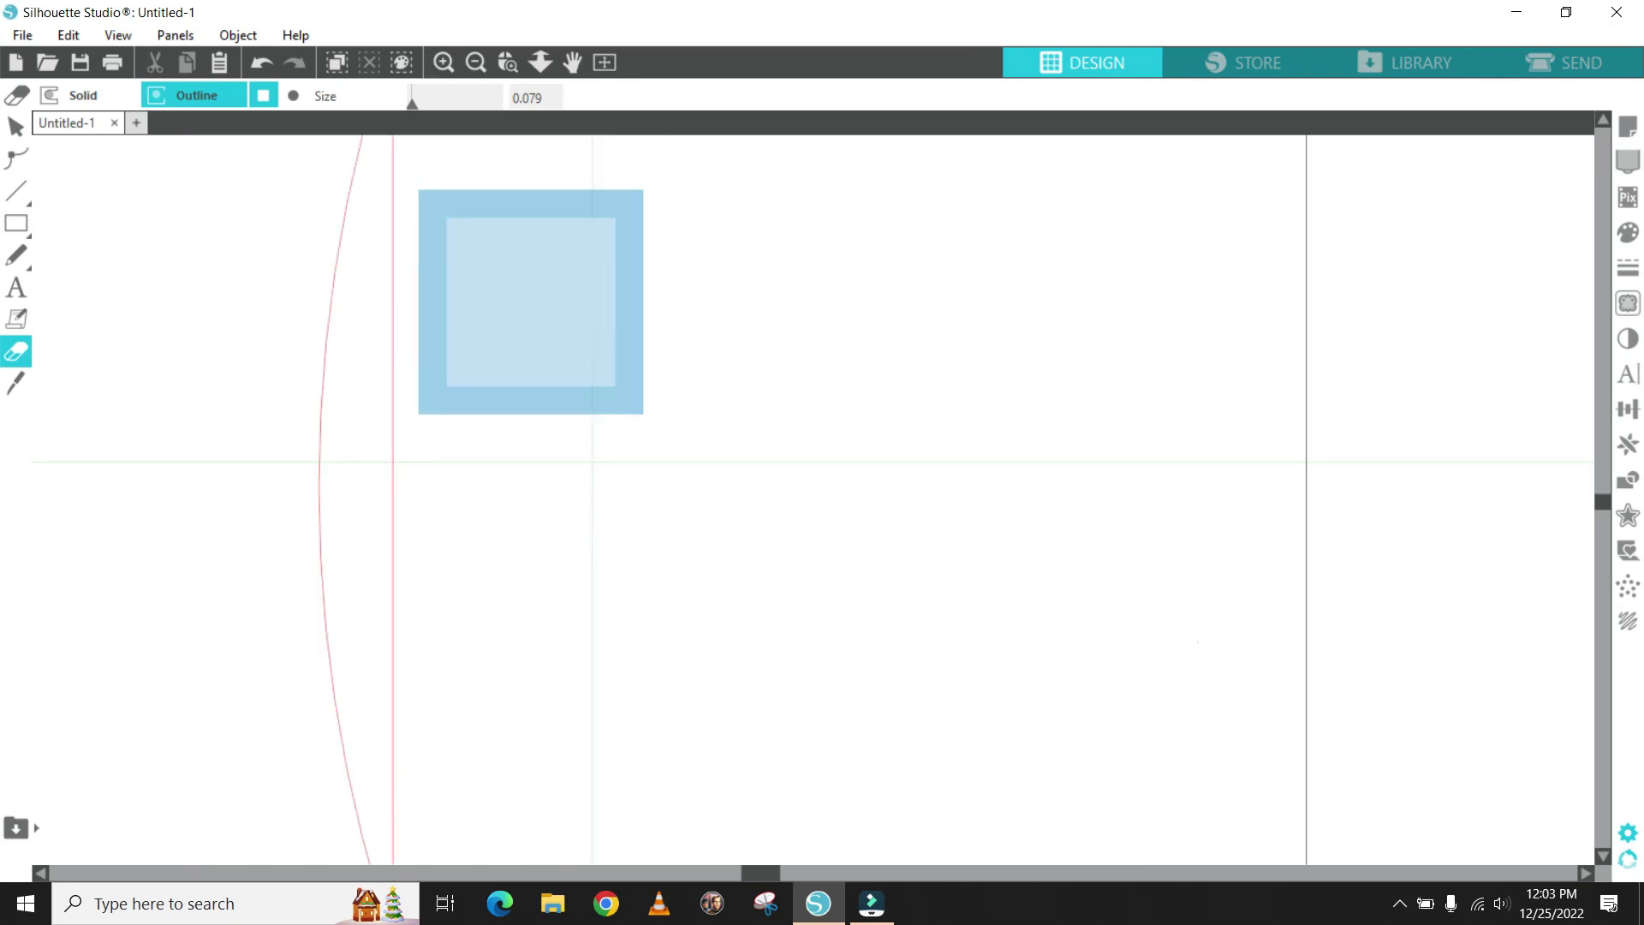
drag(766, 870, 748, 870)
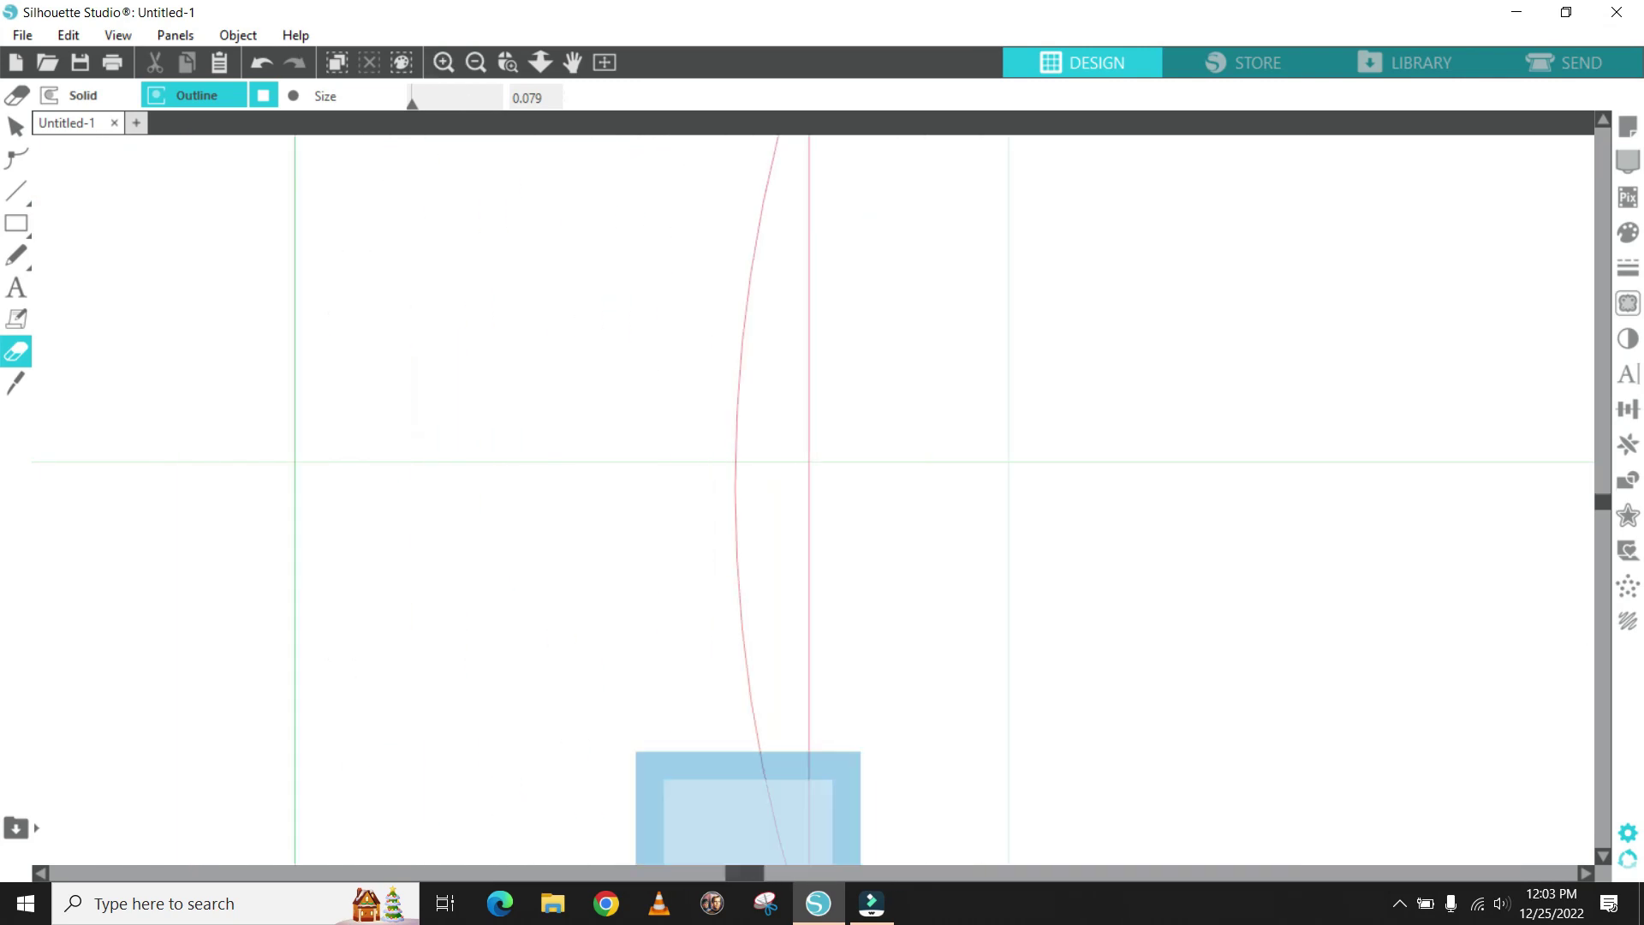
scroll(888, 731, up, 5)
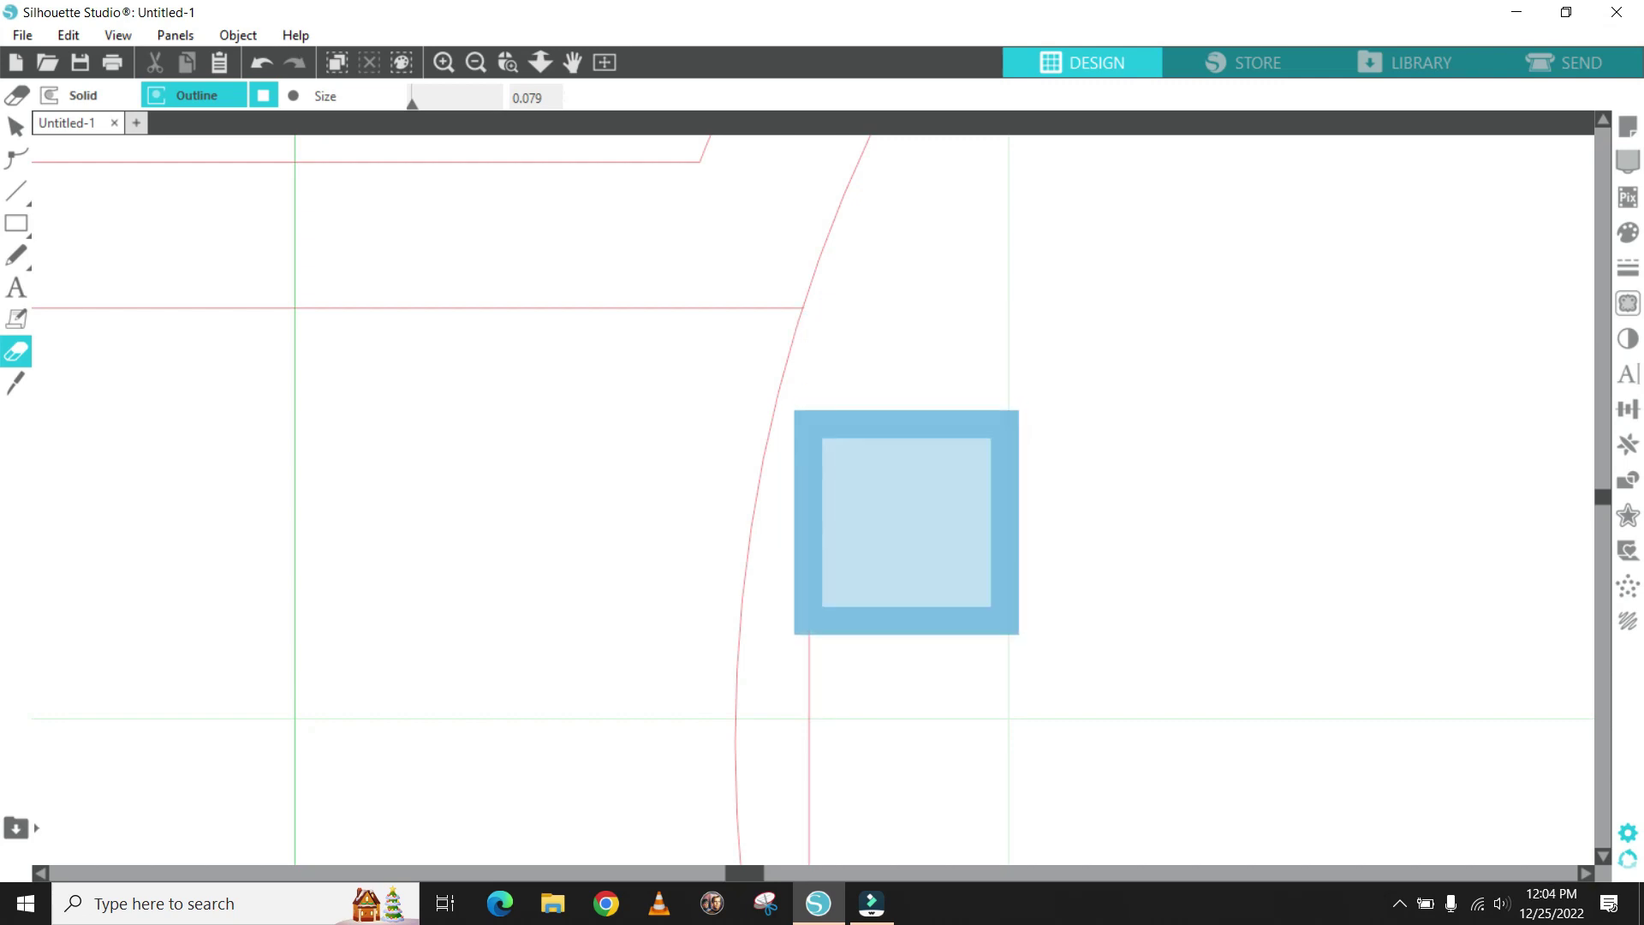
scroll(936, 681, down, 3)
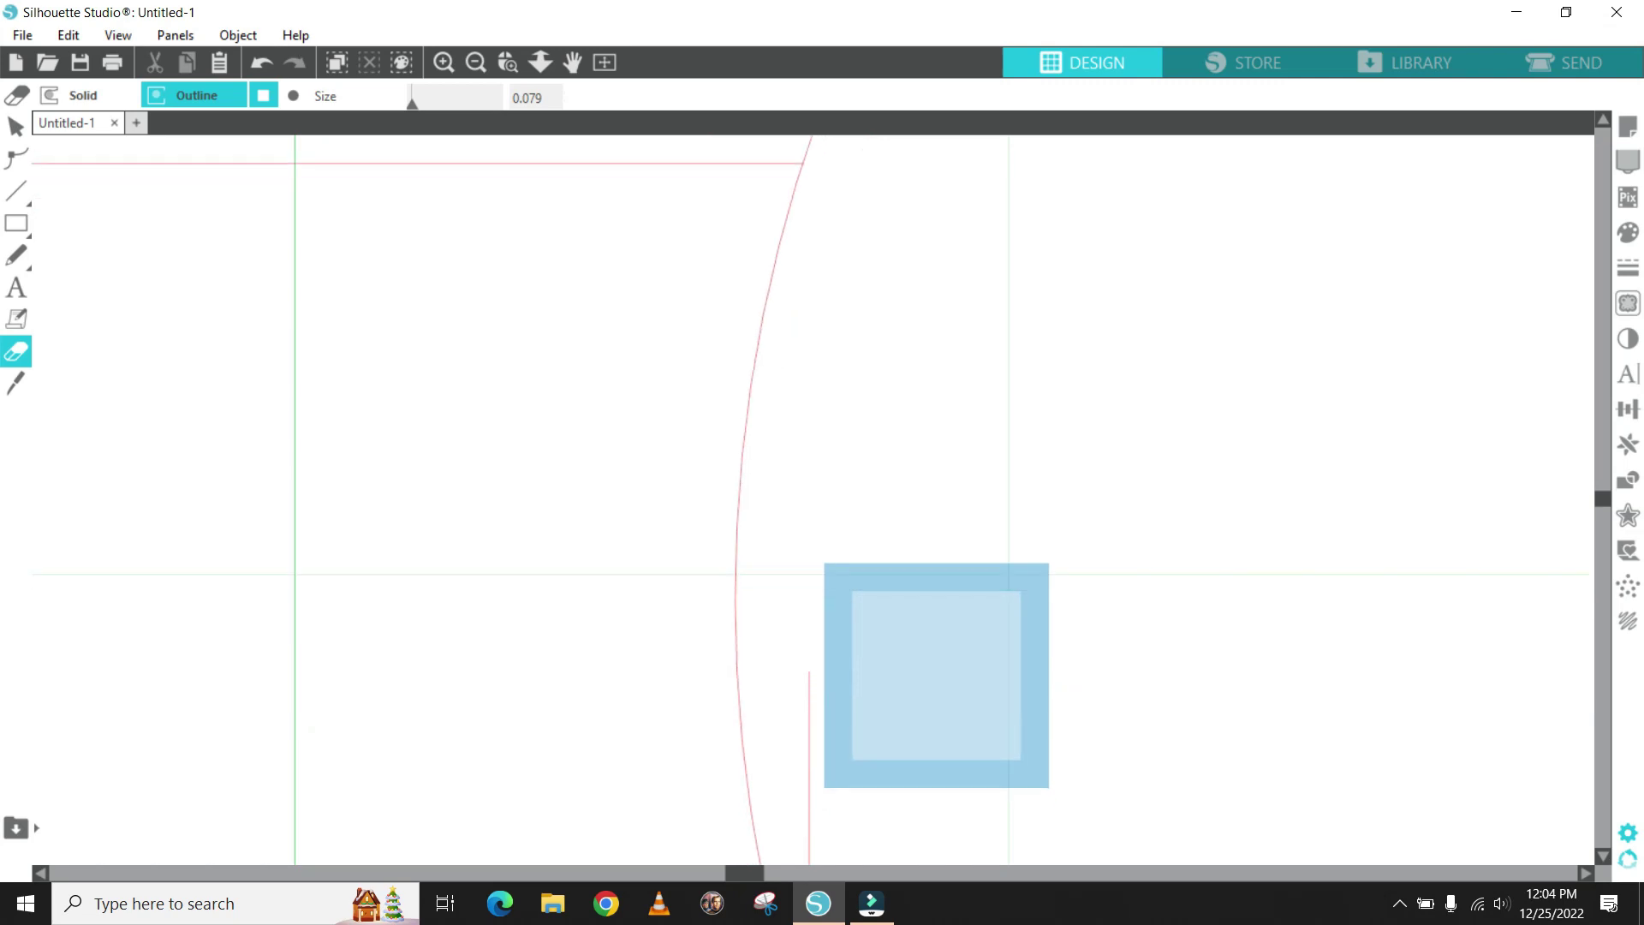
scroll(936, 675, down, 6)
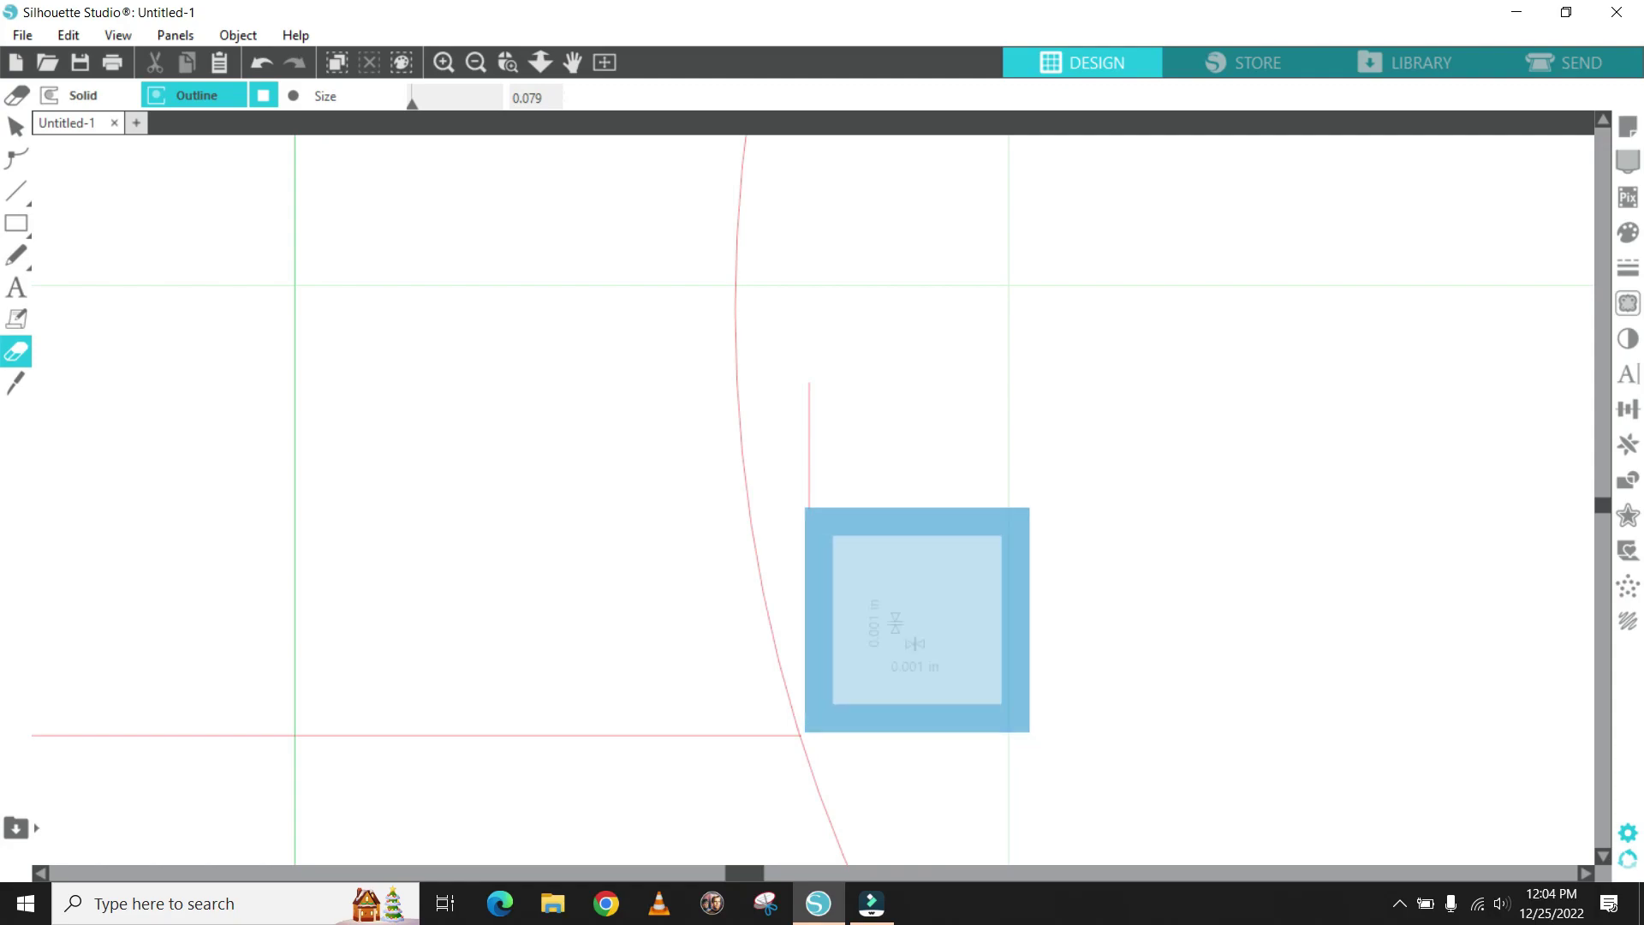
drag(918, 585, 905, 434)
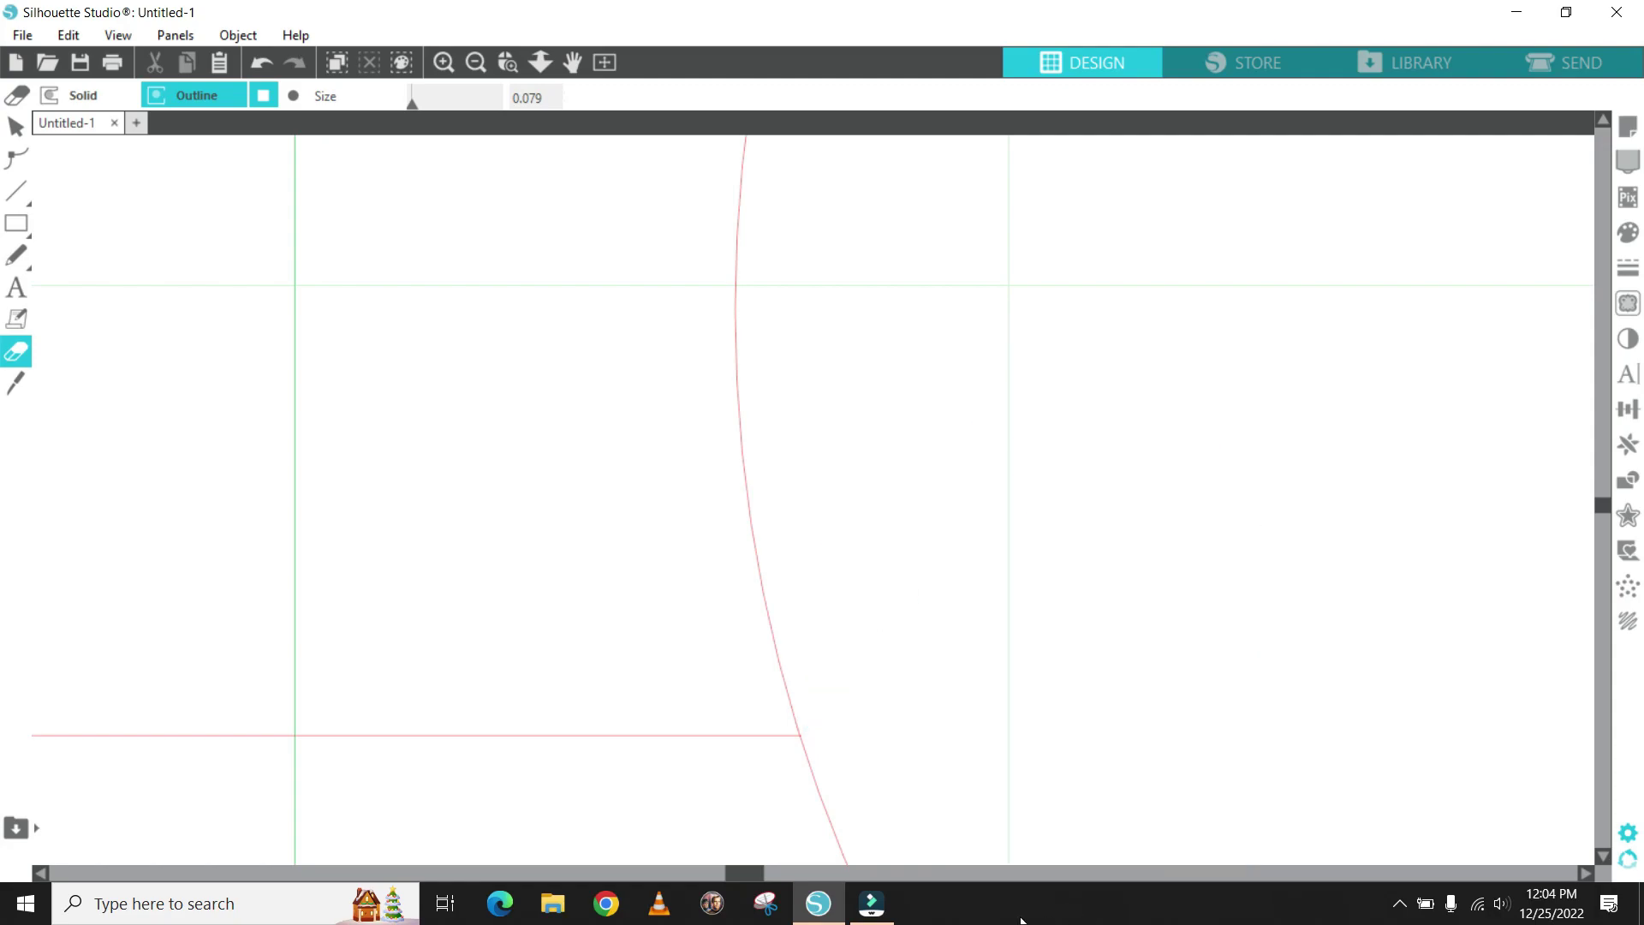
click(771, 867)
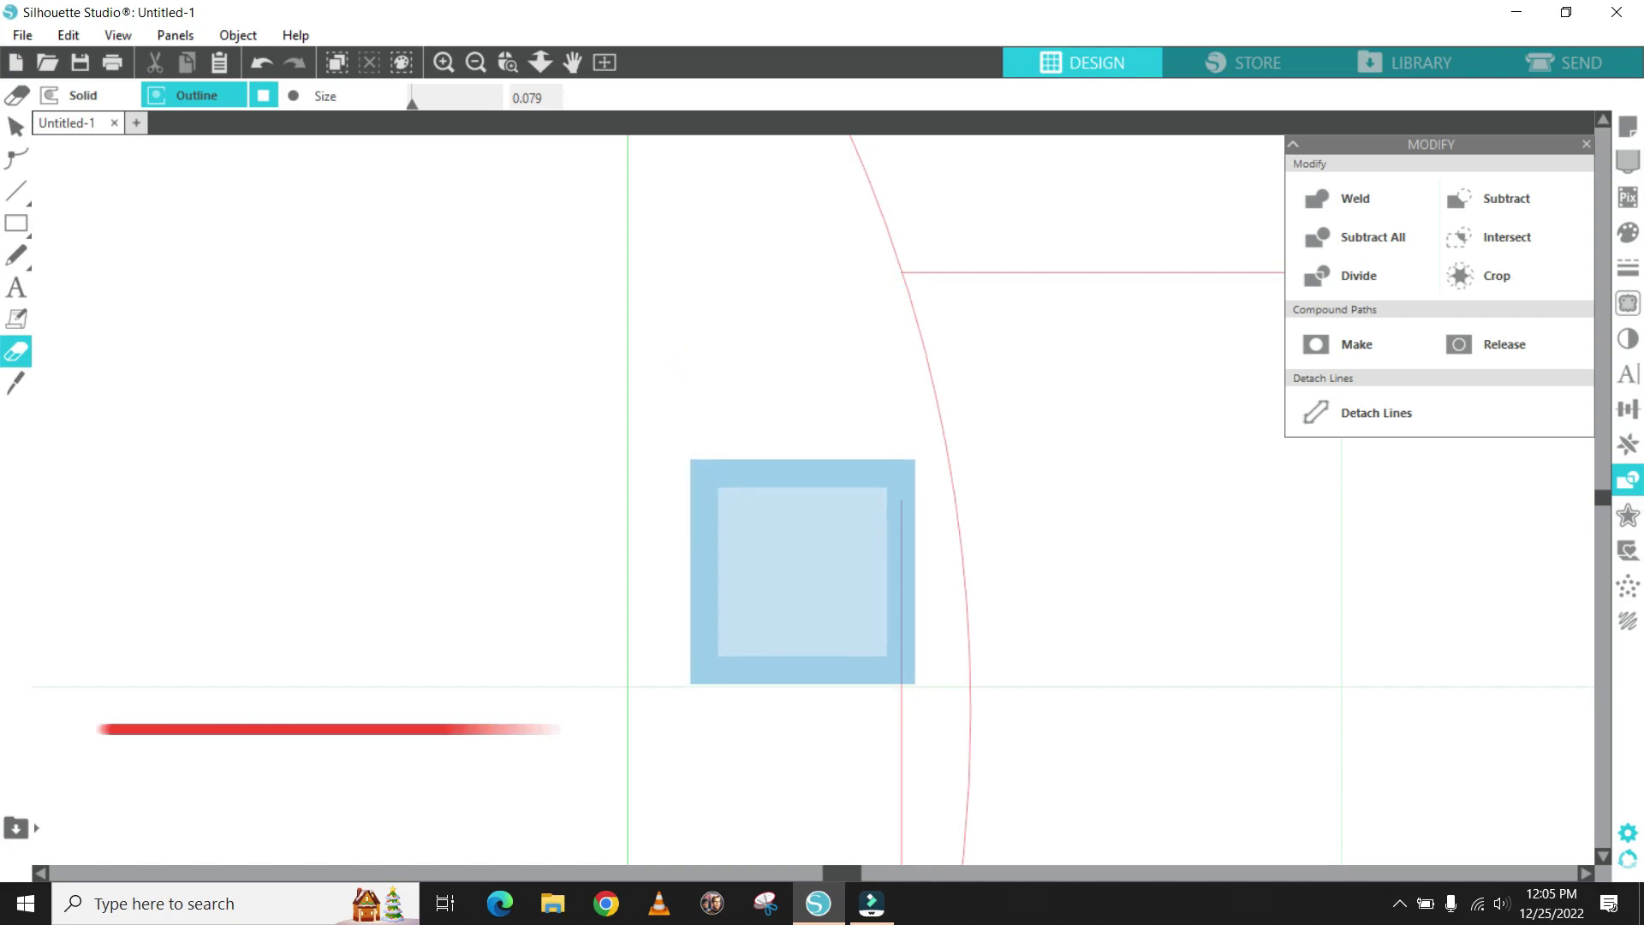
- Add the circle to the selected right-hand bar and weld them into one continuous outline
scroll(796, 556, down, 3)
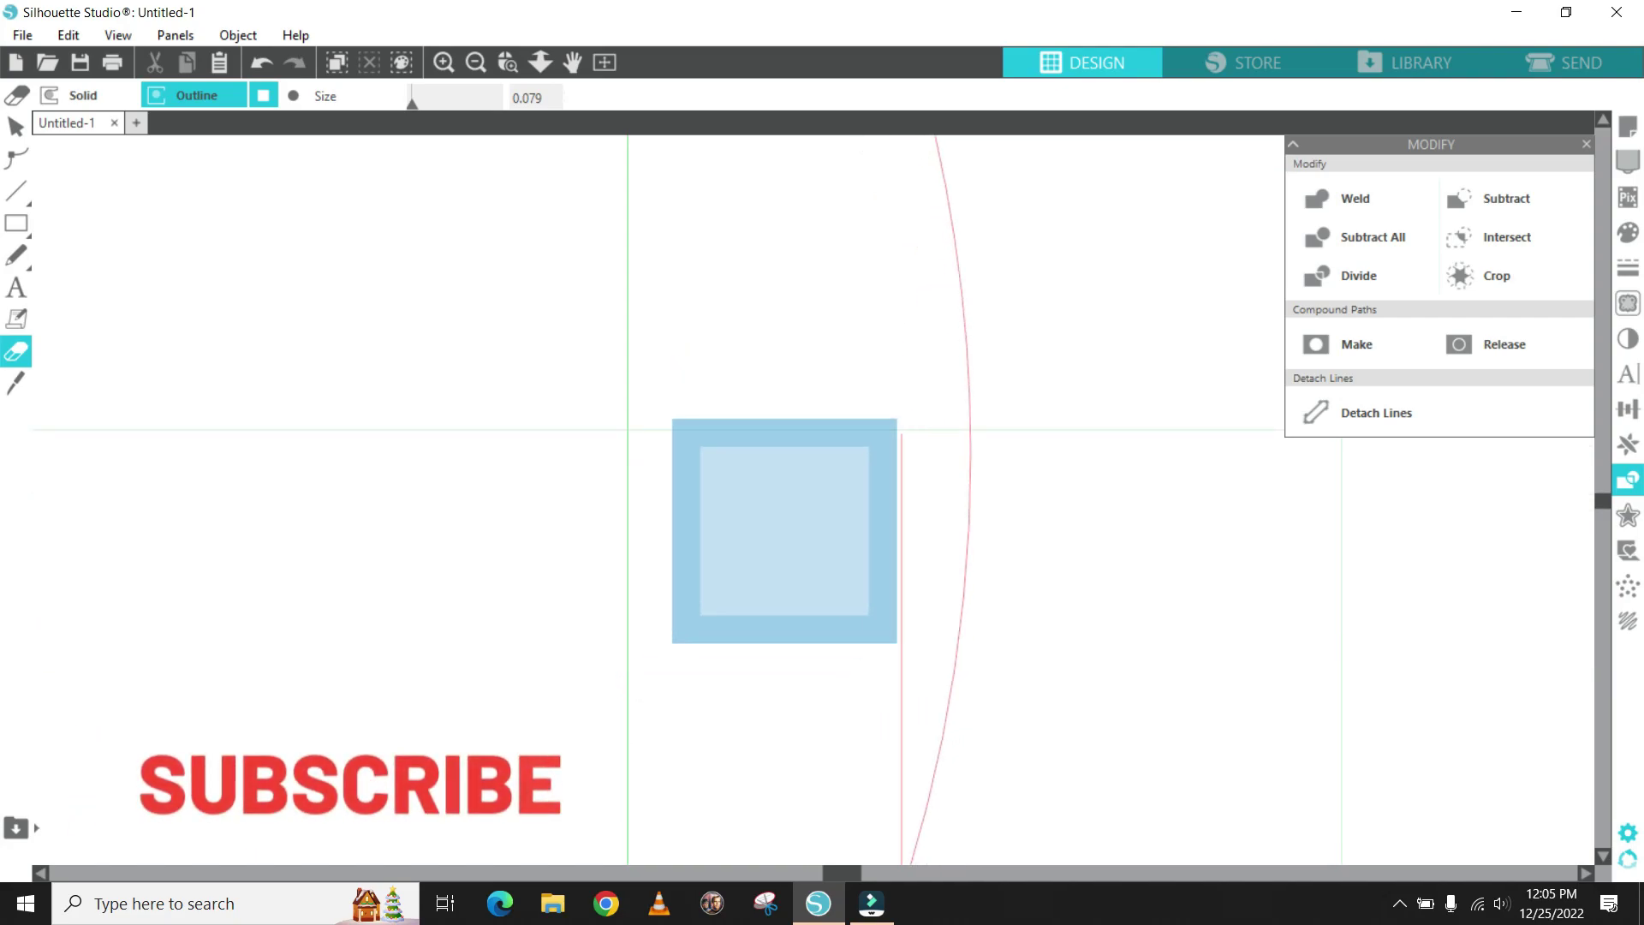
scroll(796, 518, down, 2)
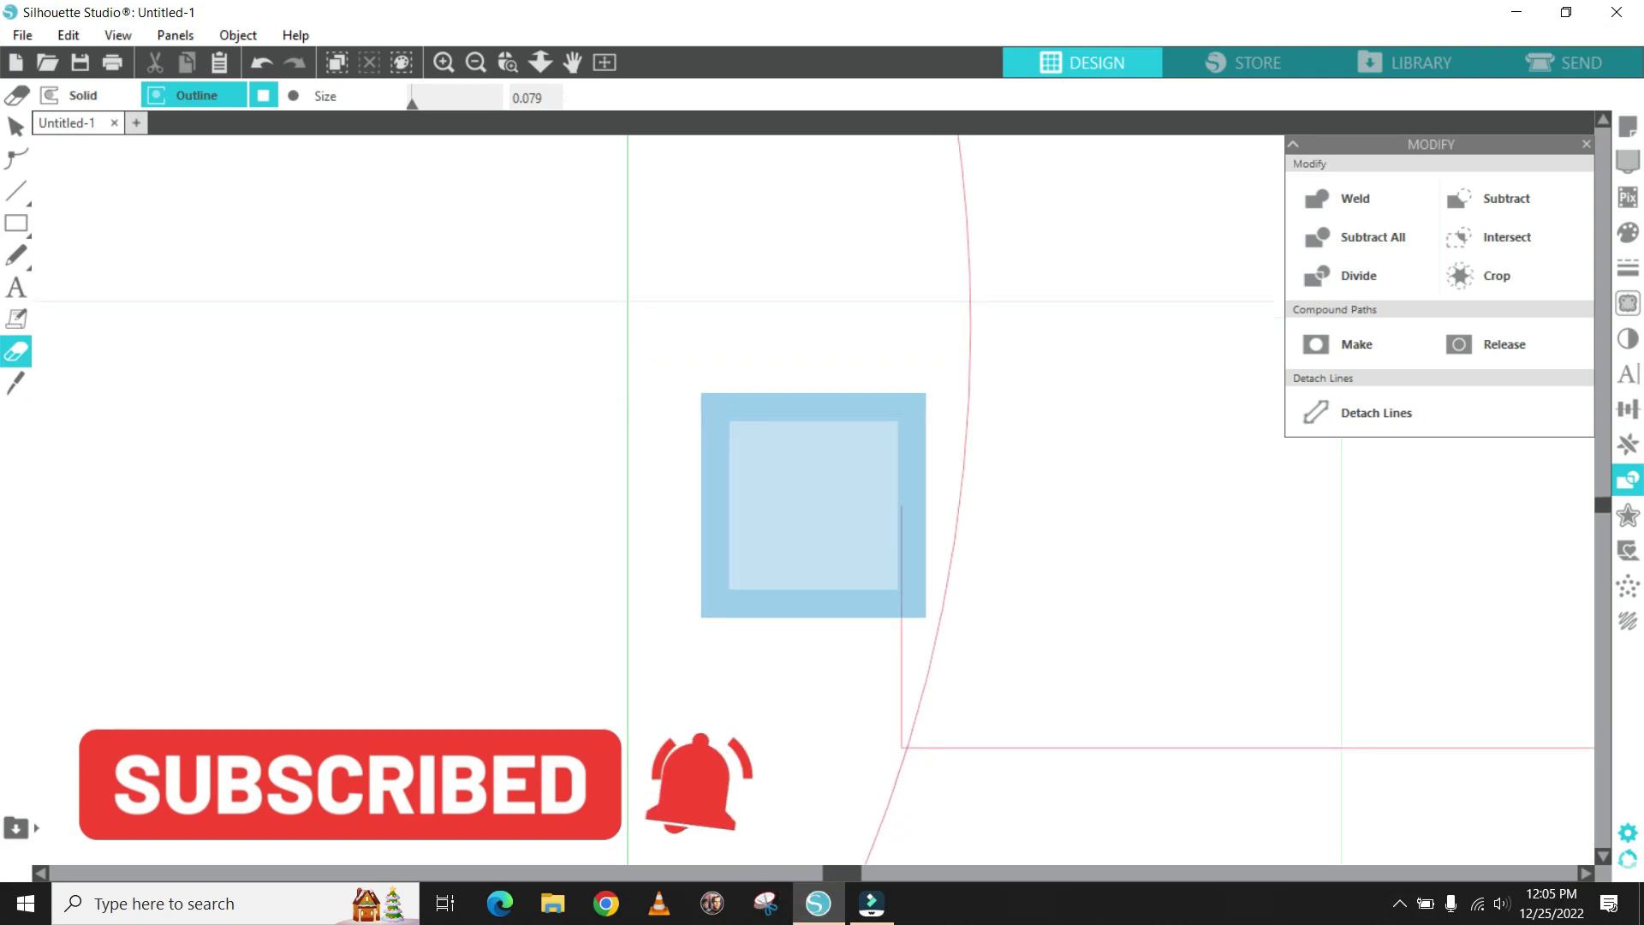
scroll(797, 512, down, 1)
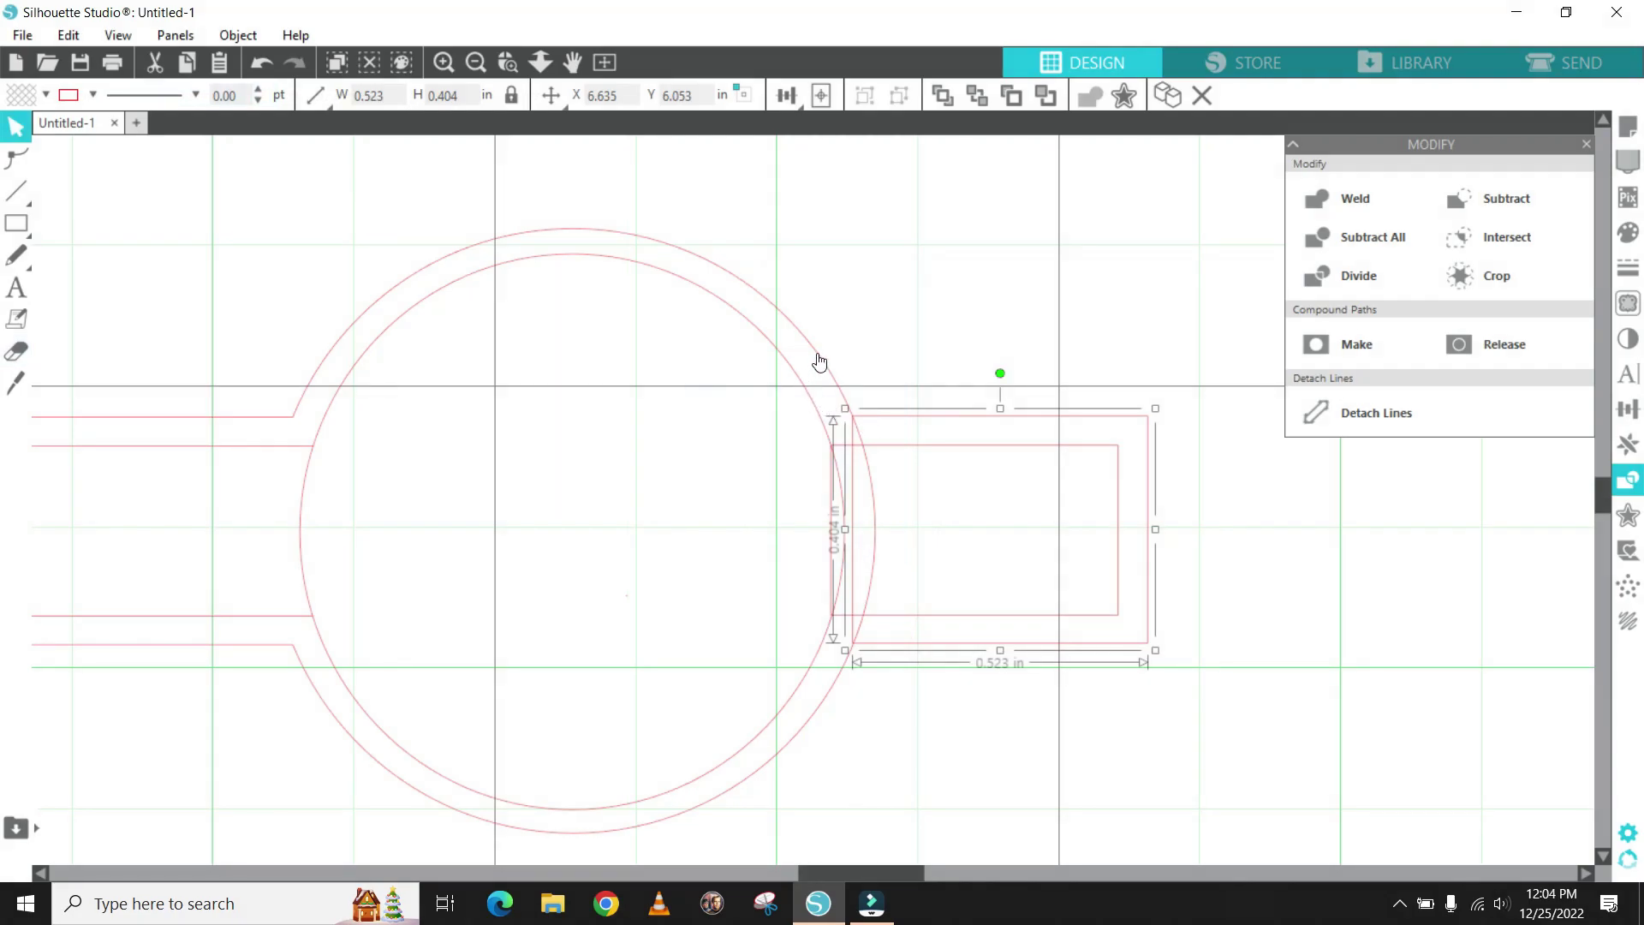
shift+click(820, 362)
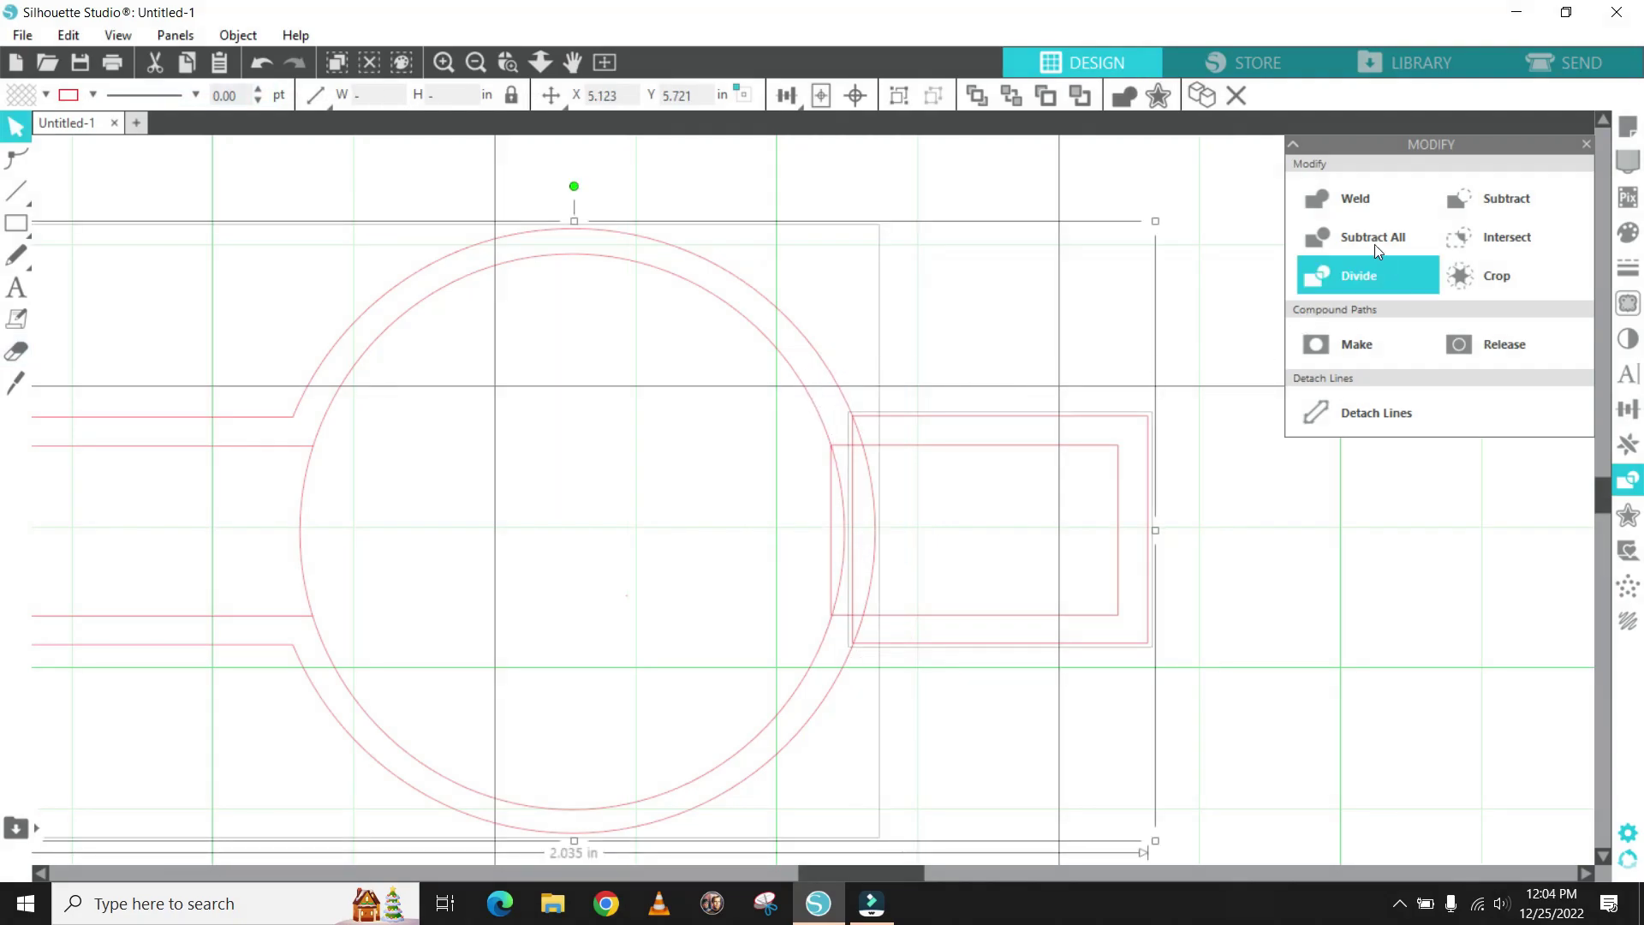
click(1354, 195)
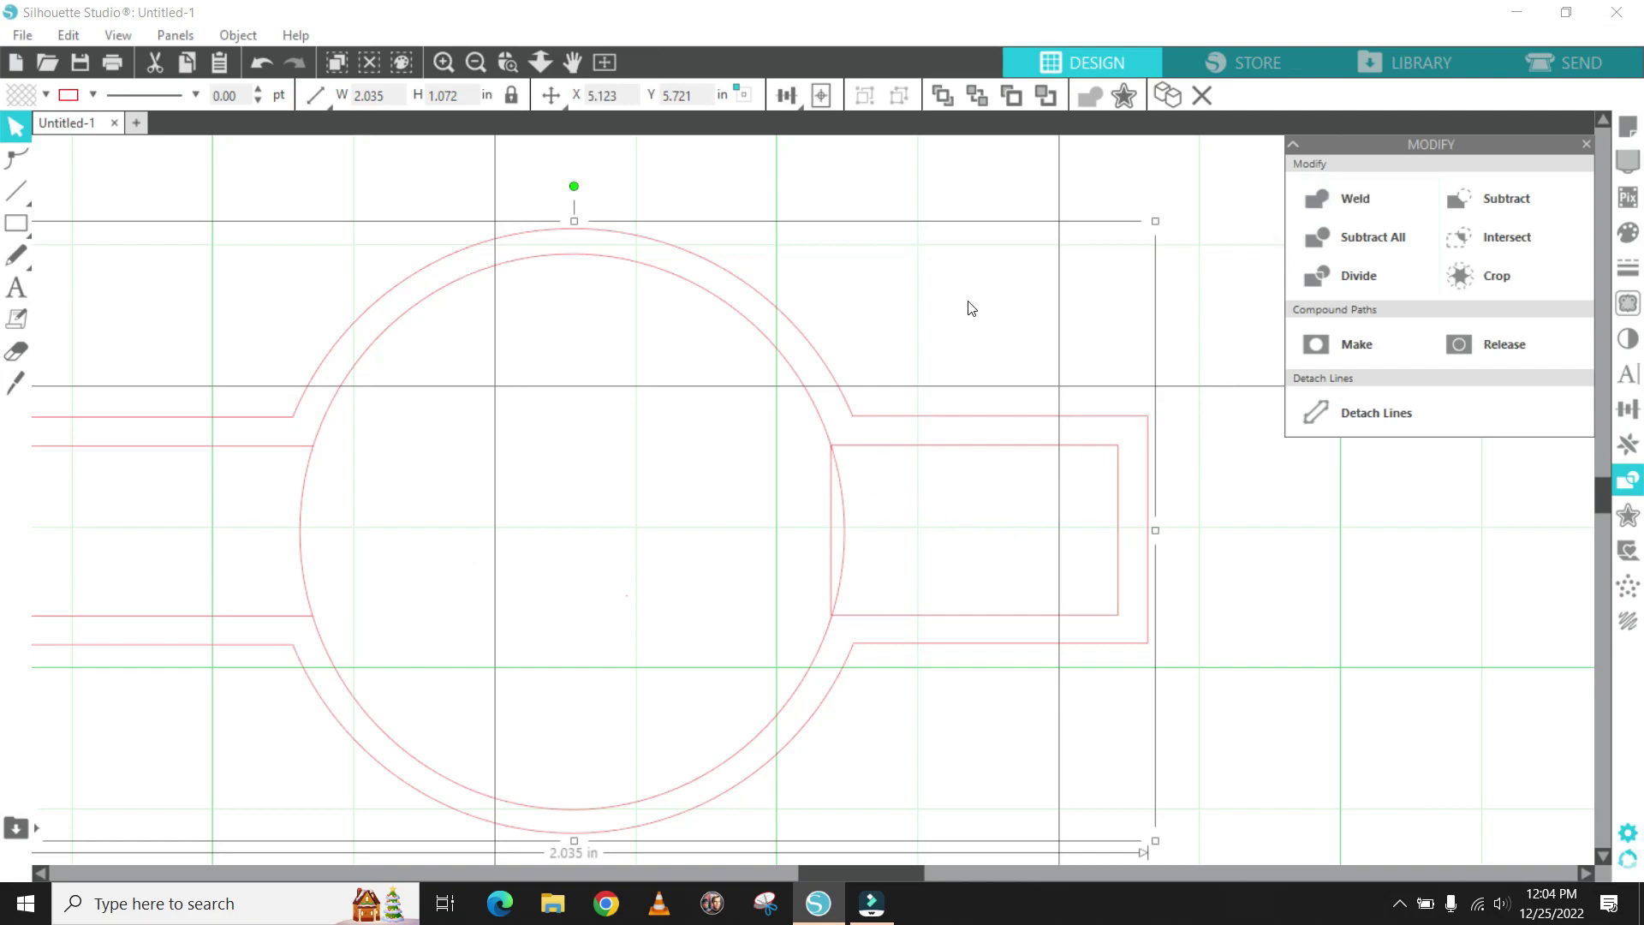
key(shift+e)
scroll(856, 433, down, 2)
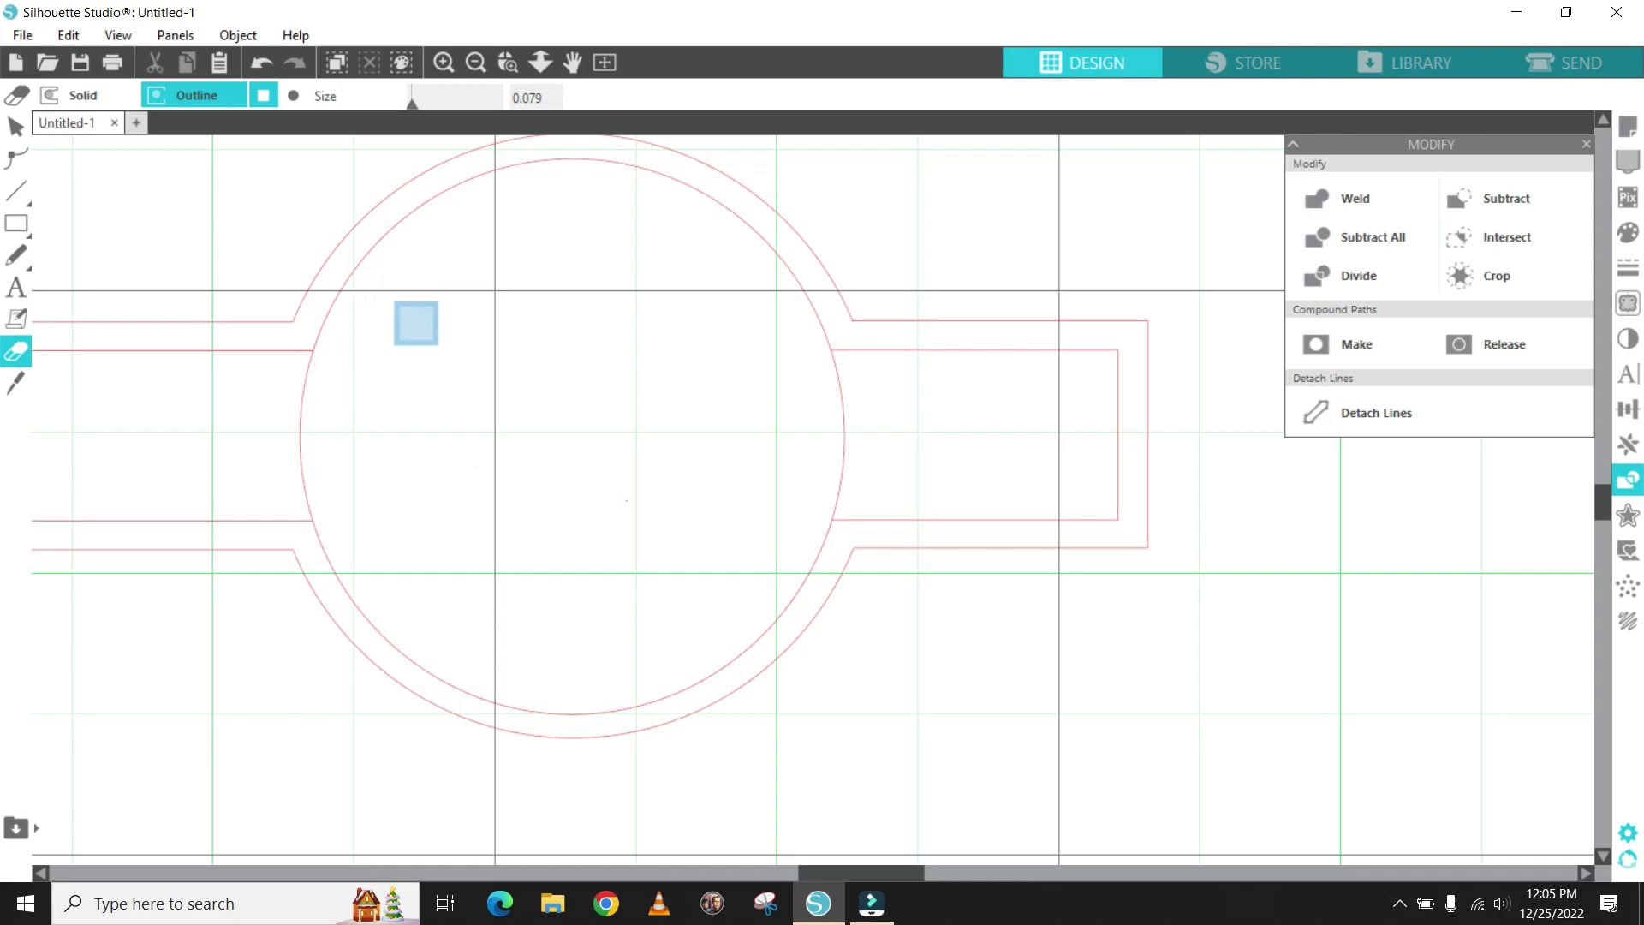
- Erase the stray arc segment running inside the bar
scroll(884, 270, up, 3)
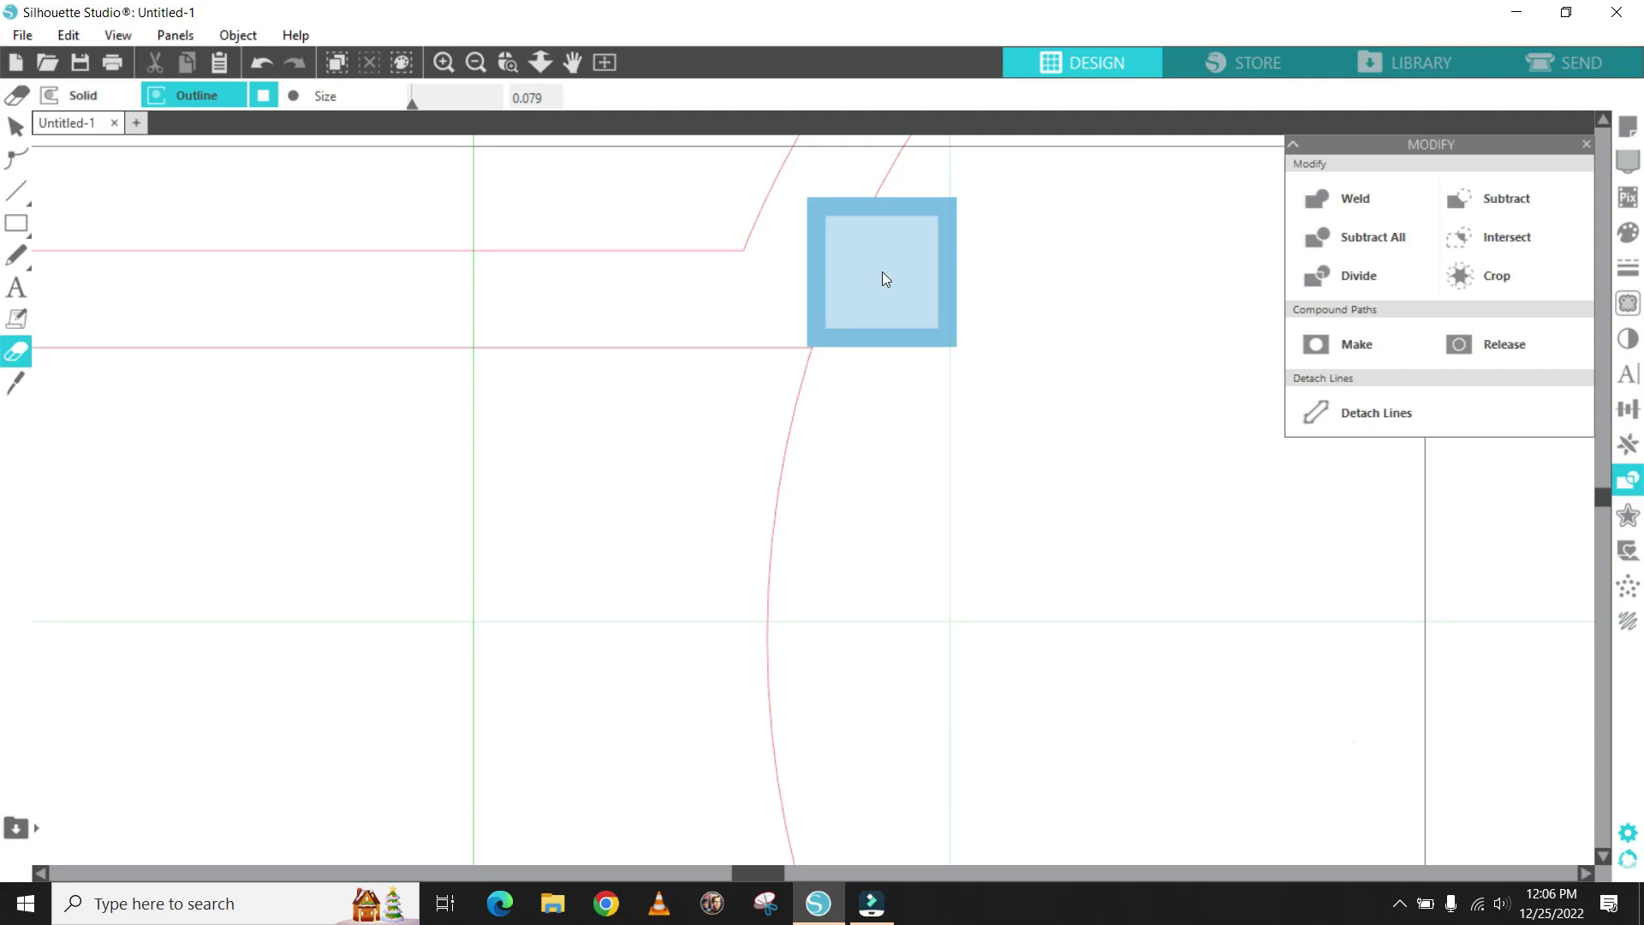
scroll(948, 601, down, 2)
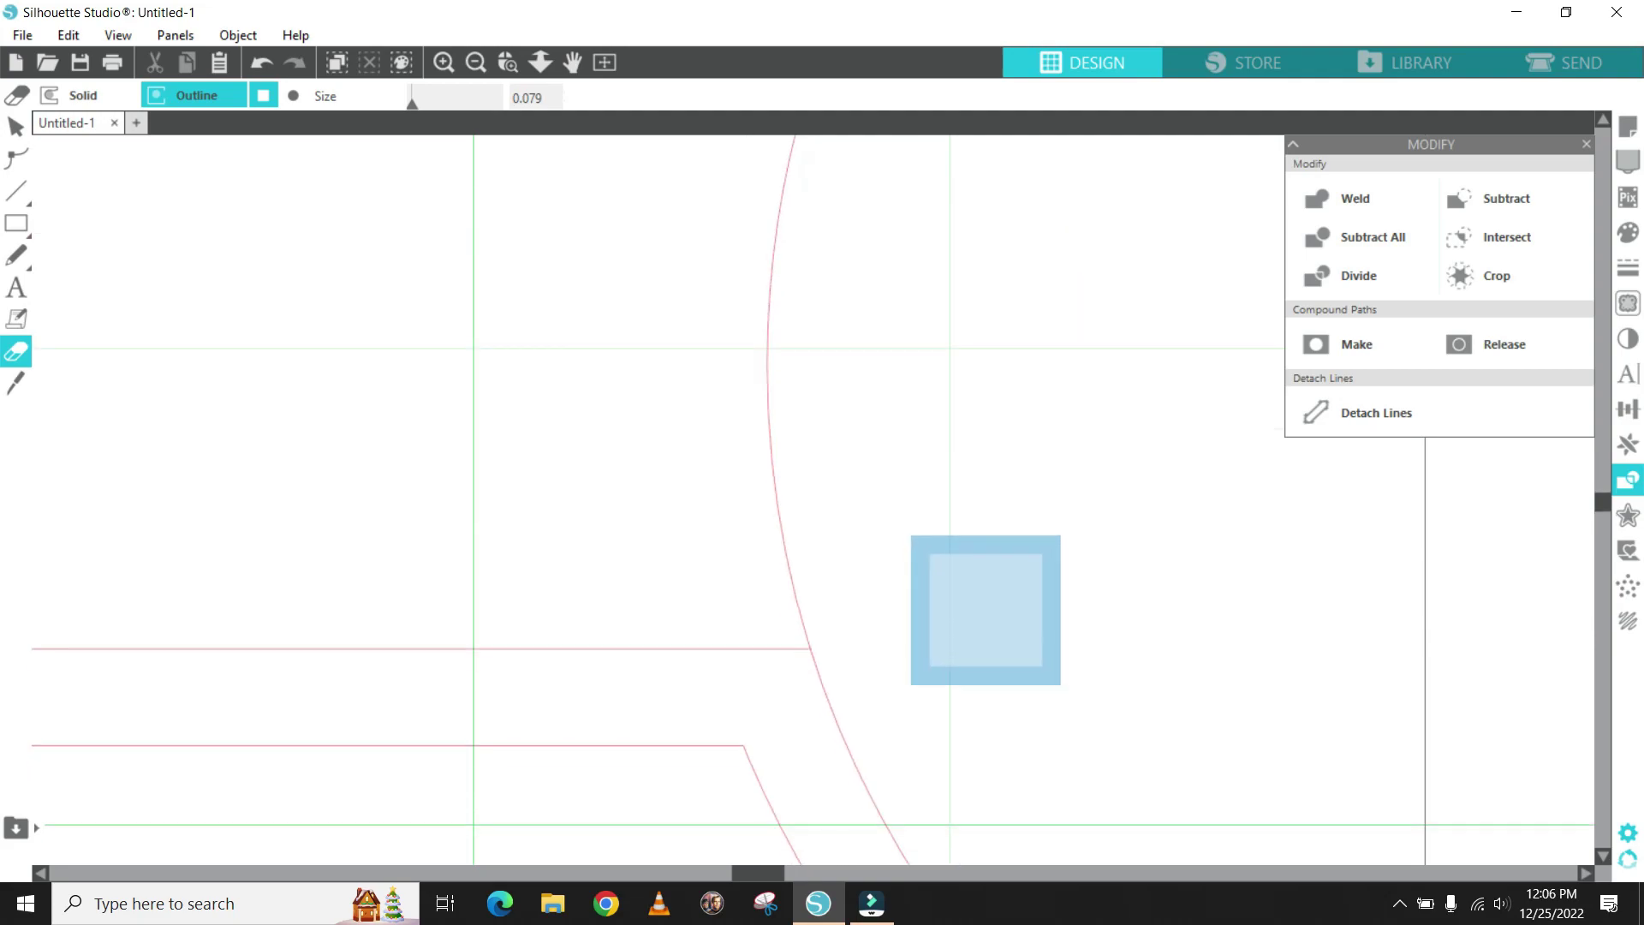
scroll(986, 609, down, 1)
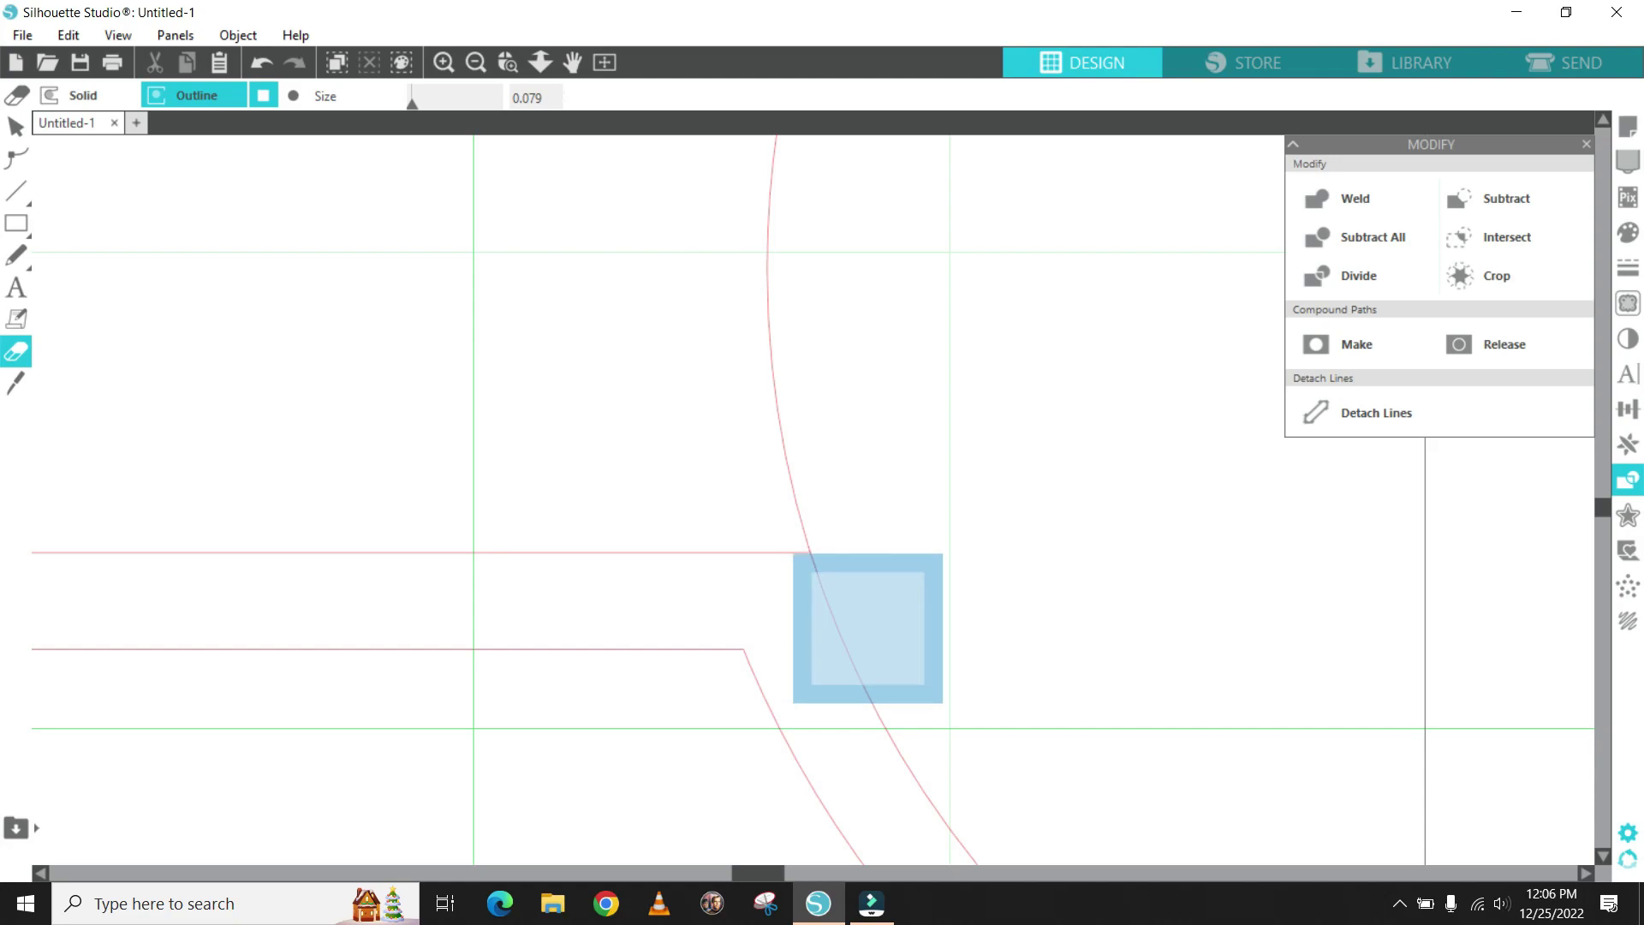
click(868, 628)
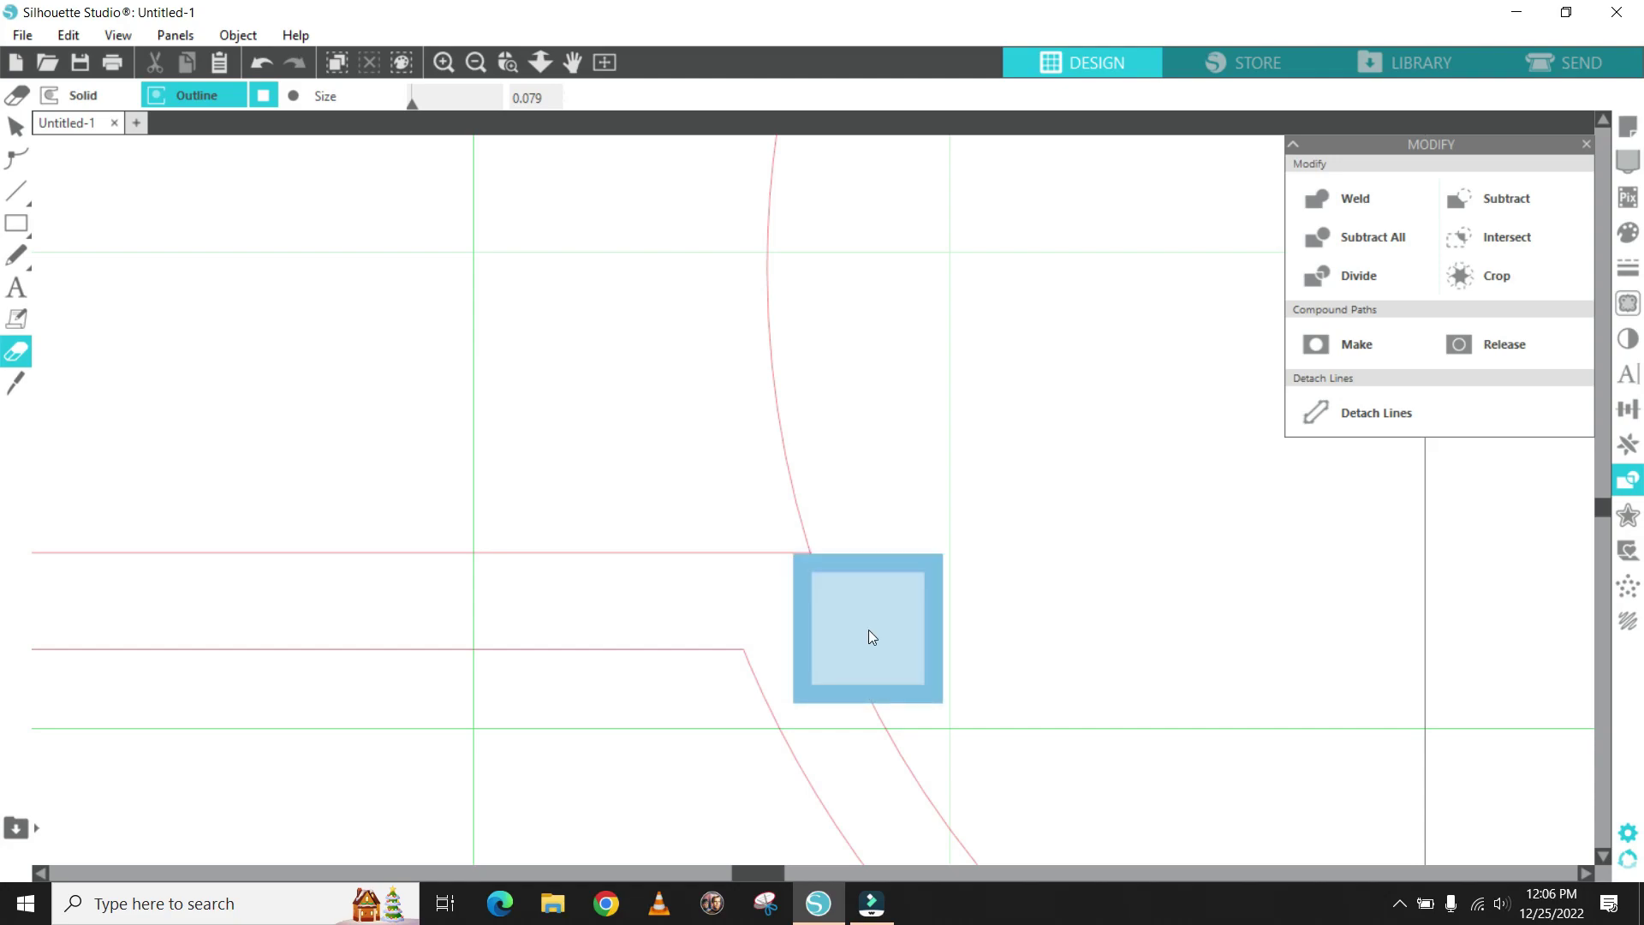
click(442, 61)
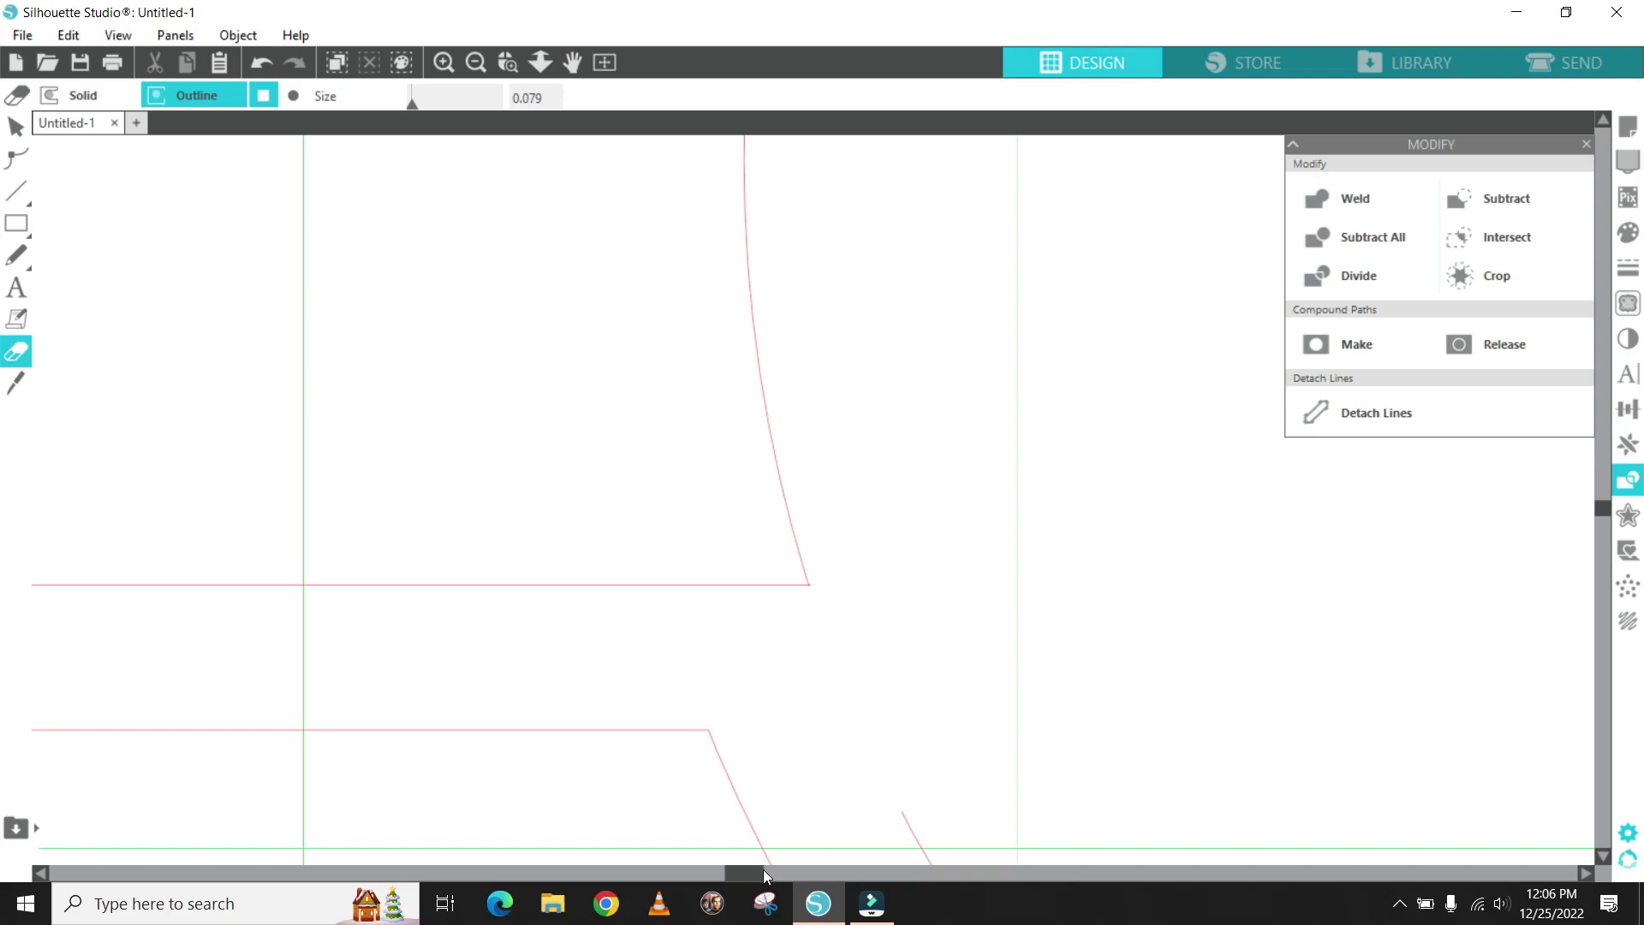
drag(763, 870, 846, 873)
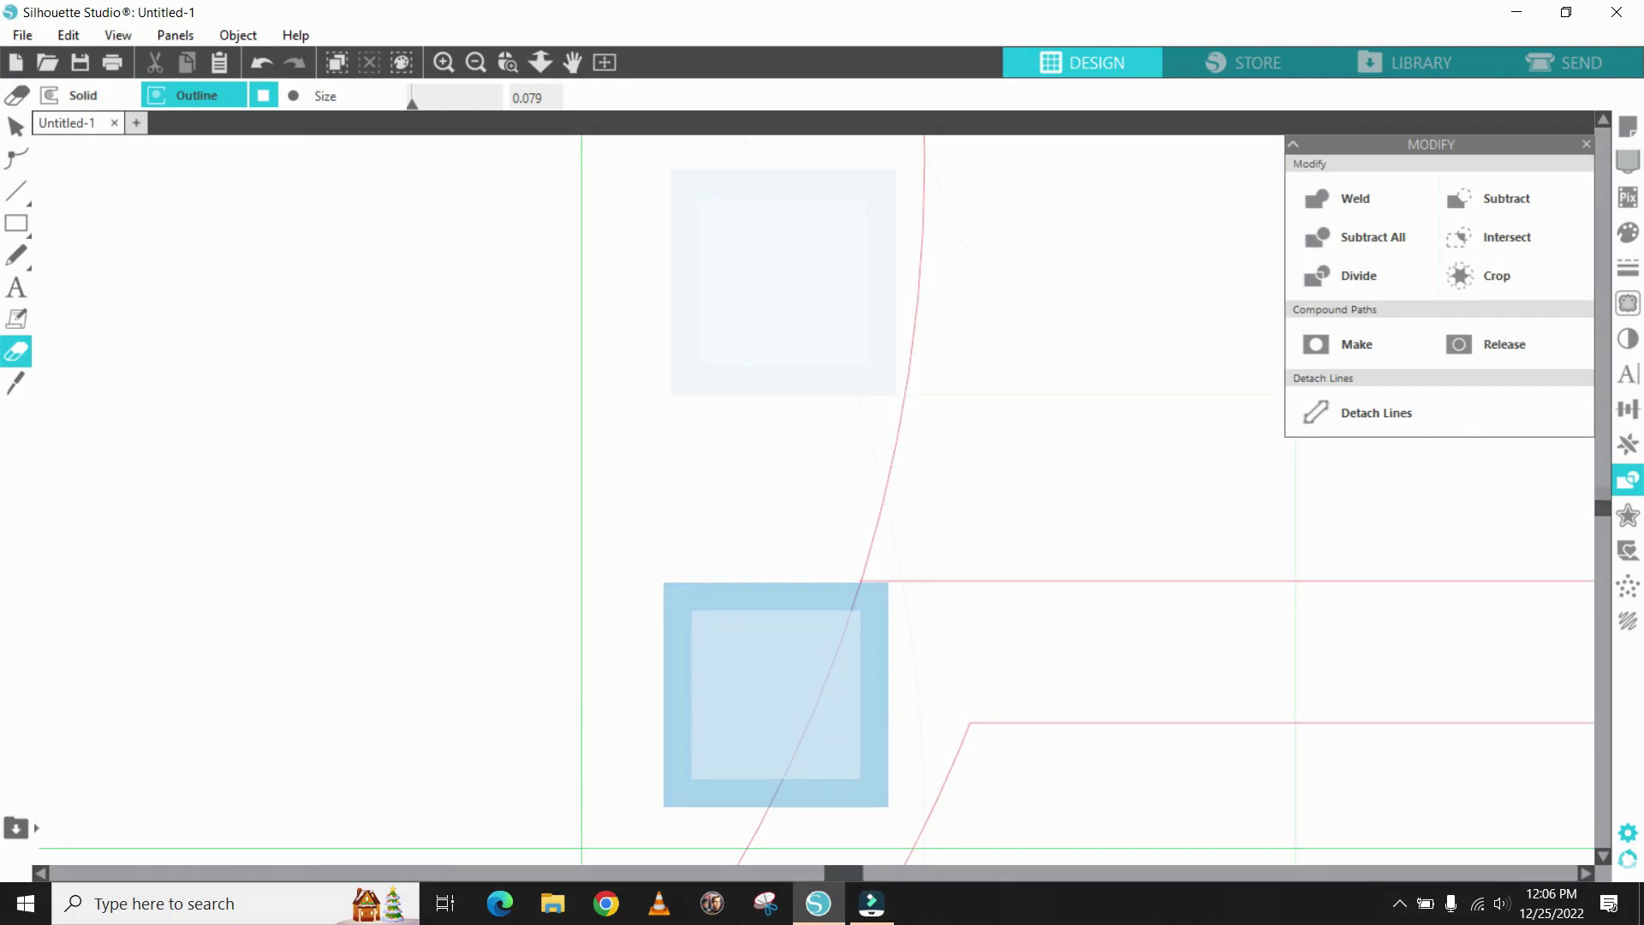
- Erase the leftover upper-left inner curve in two passes
scroll(444, 466, up, 3)
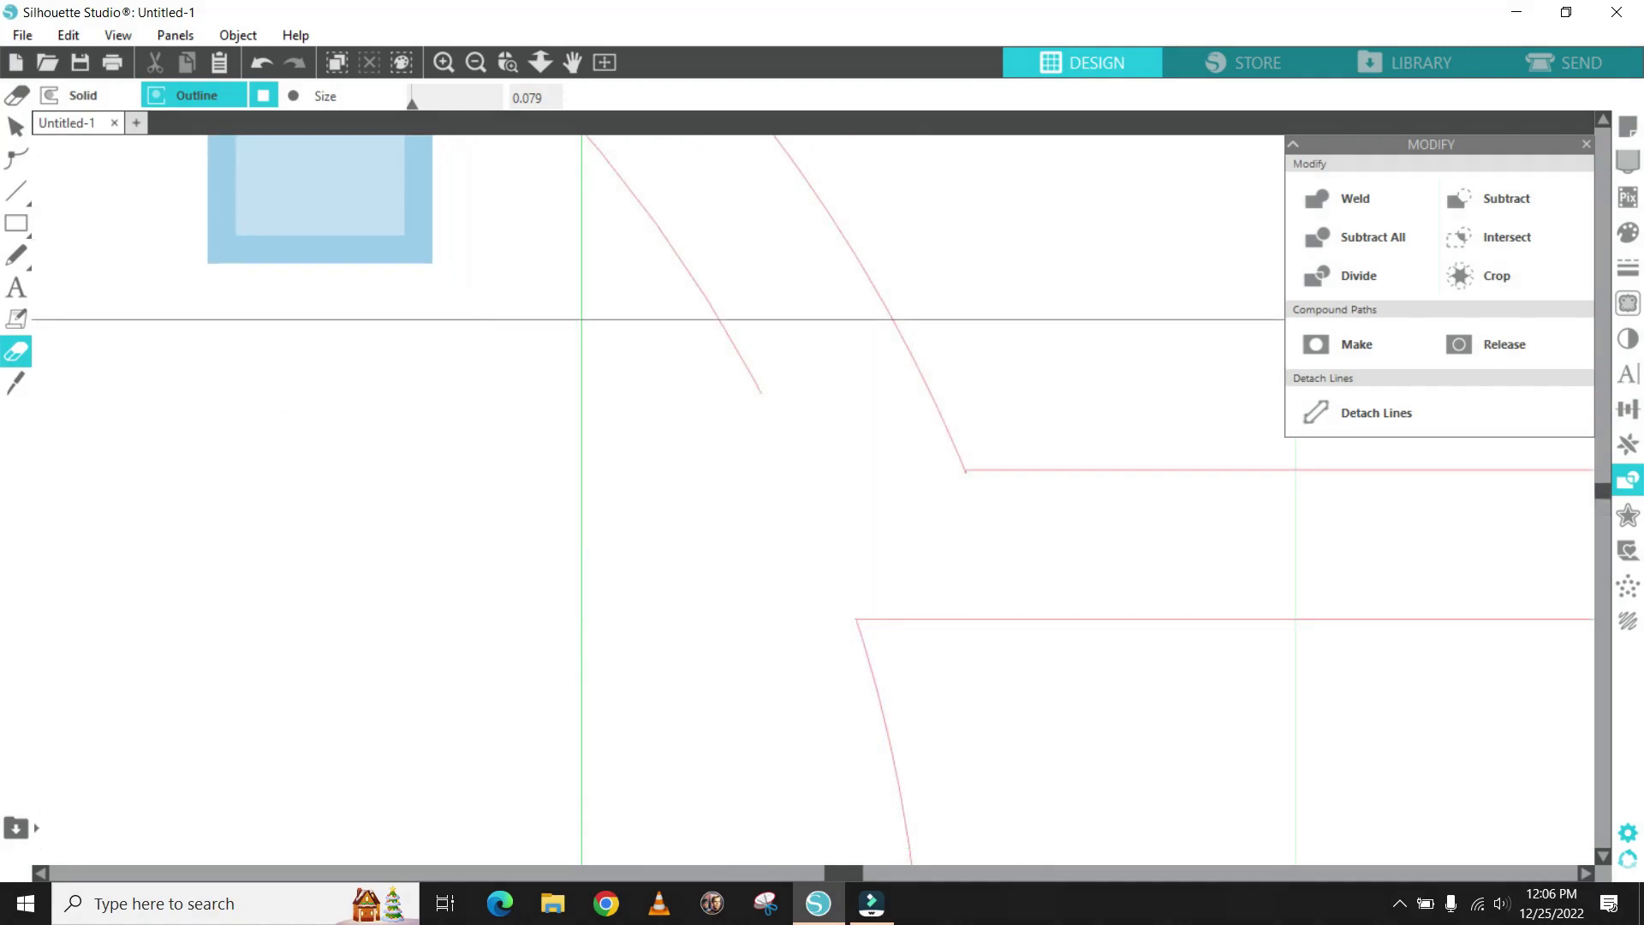
drag(690, 440, 583, 275)
scroll(498, 664, up, 5)
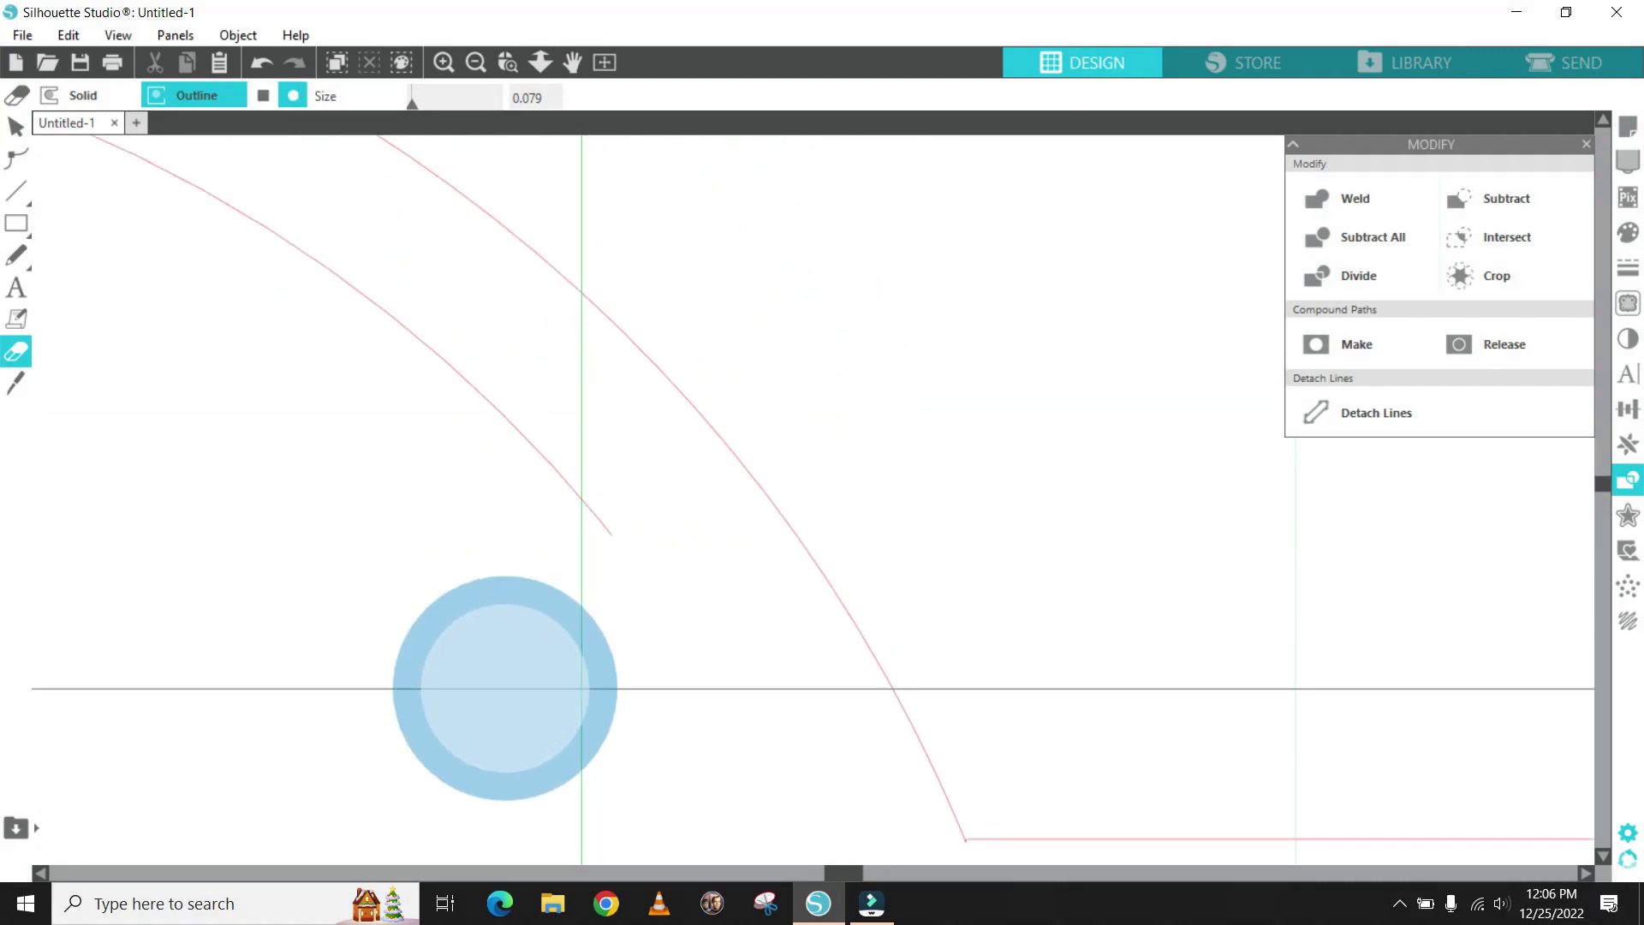
mouse_move(553, 525)
mouse_down()
mouse_move(367, 360)
mouse_move(286, 396)
mouse_up()
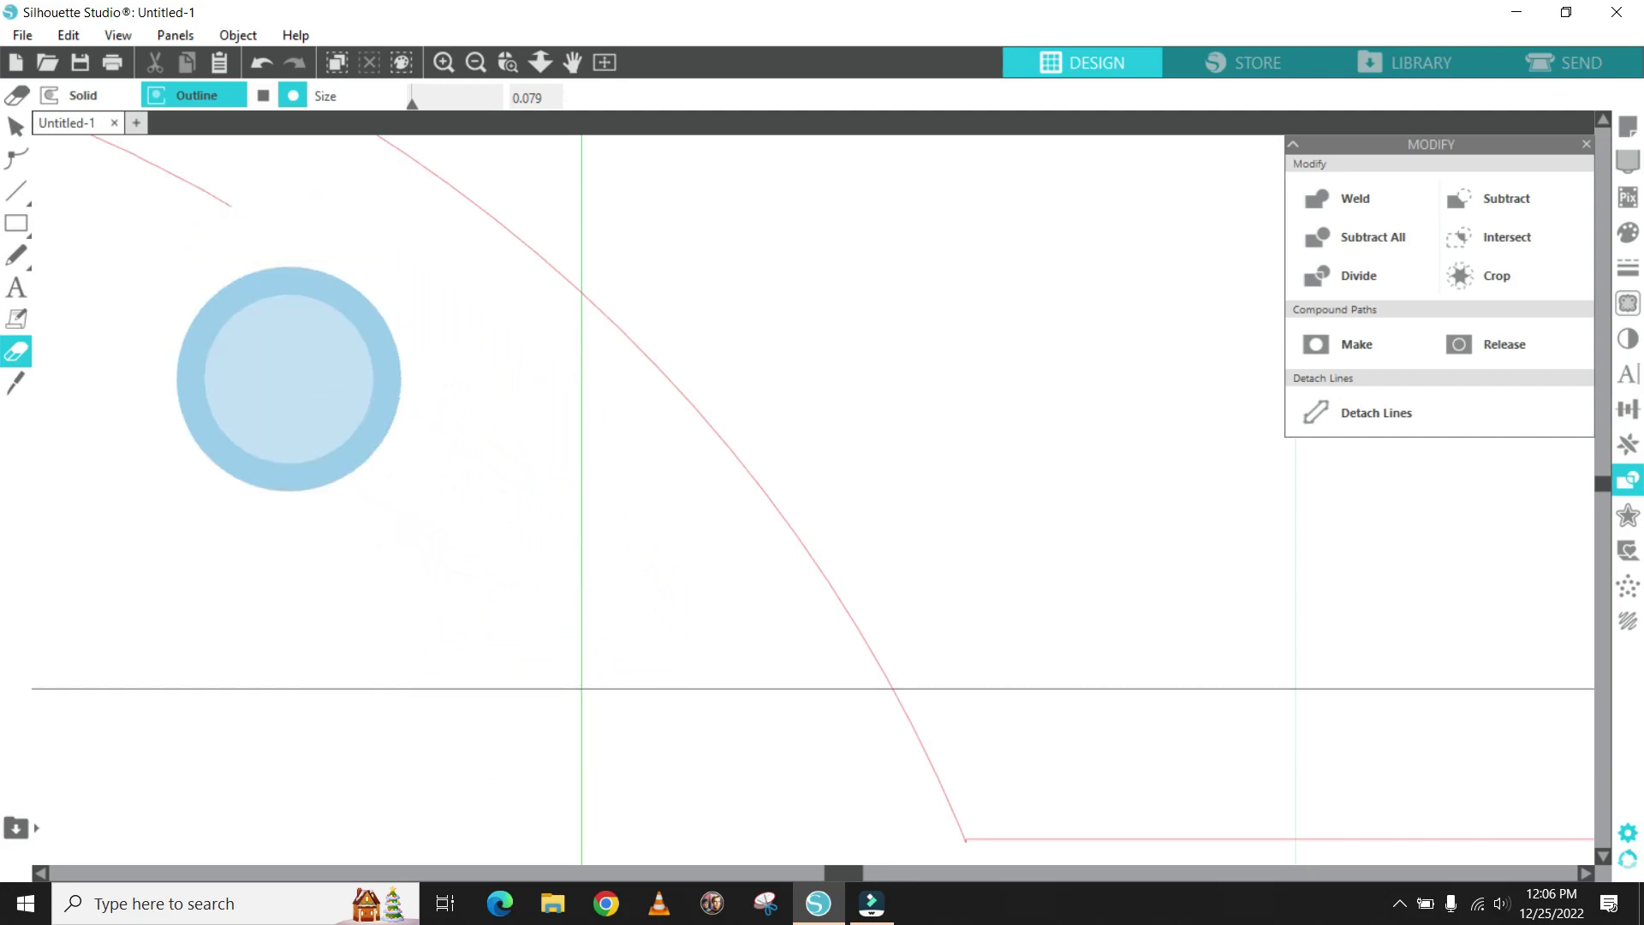
drag(848, 875, 810, 862)
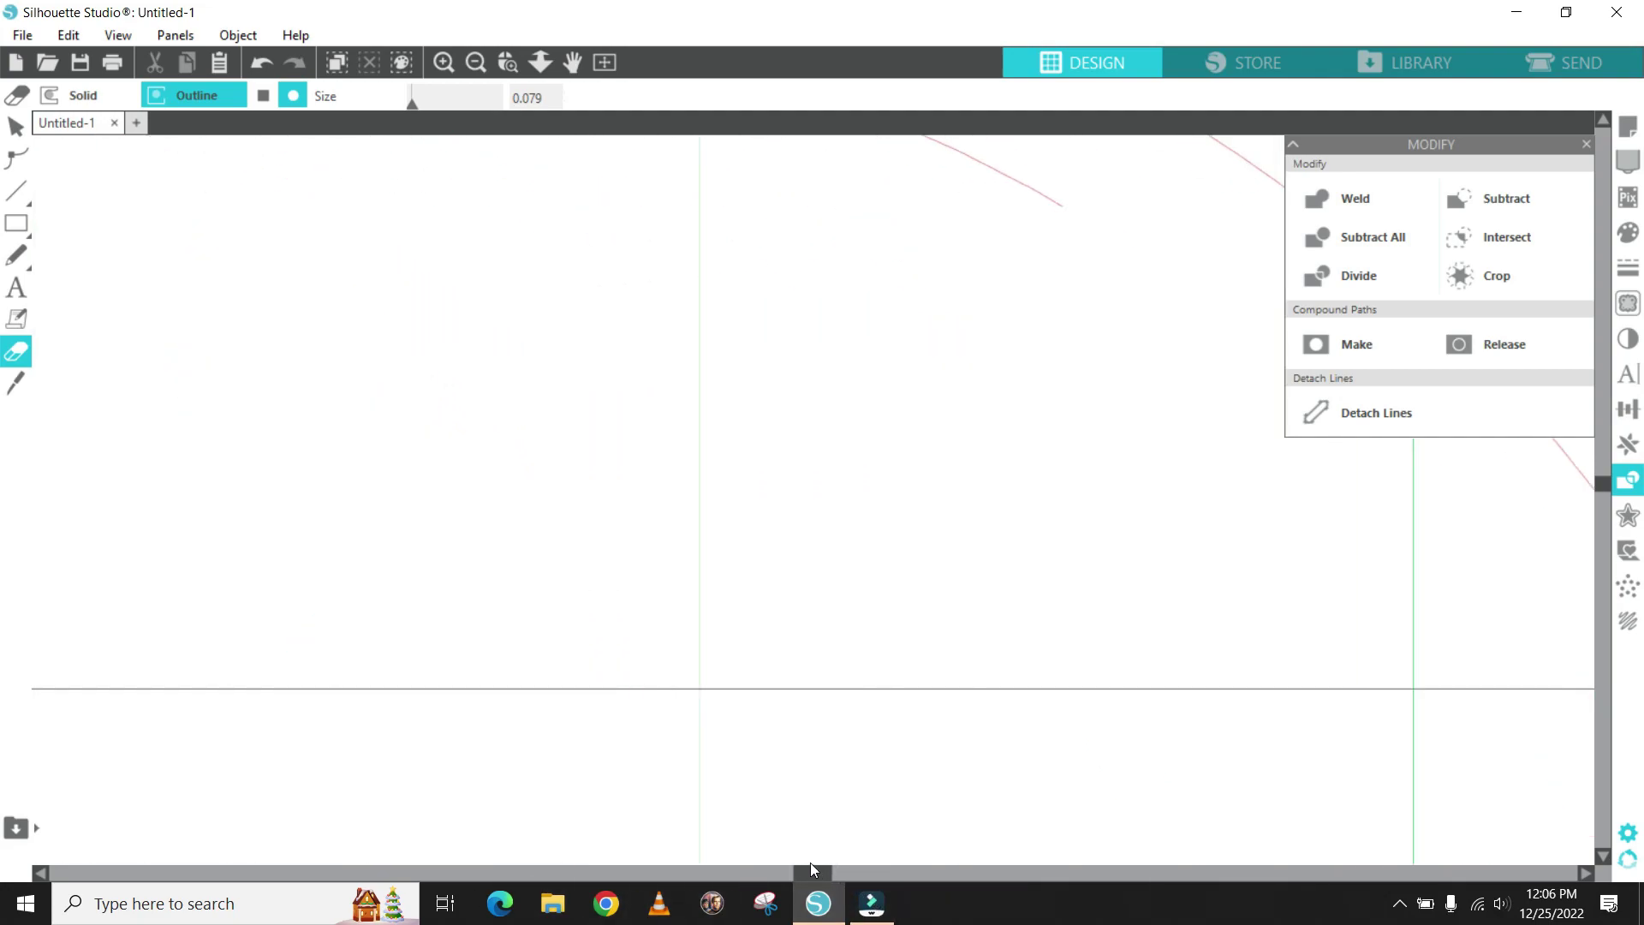
scroll(788, 825, up, 2)
scroll(977, 705, up, 1)
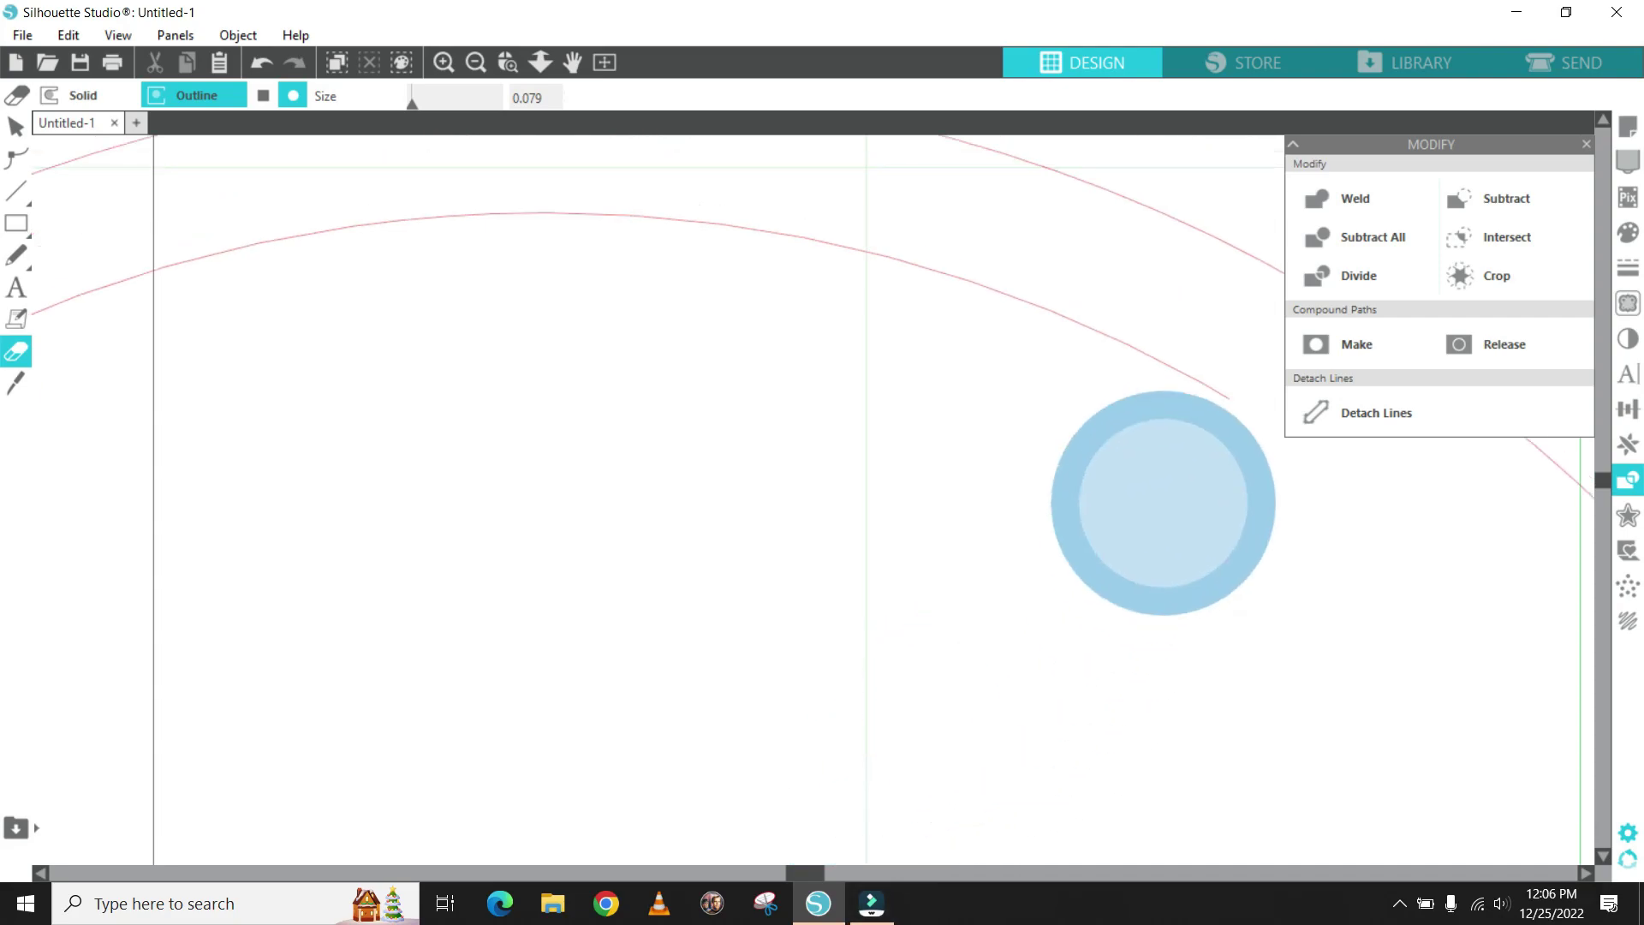
scroll(879, 304, down, 4)
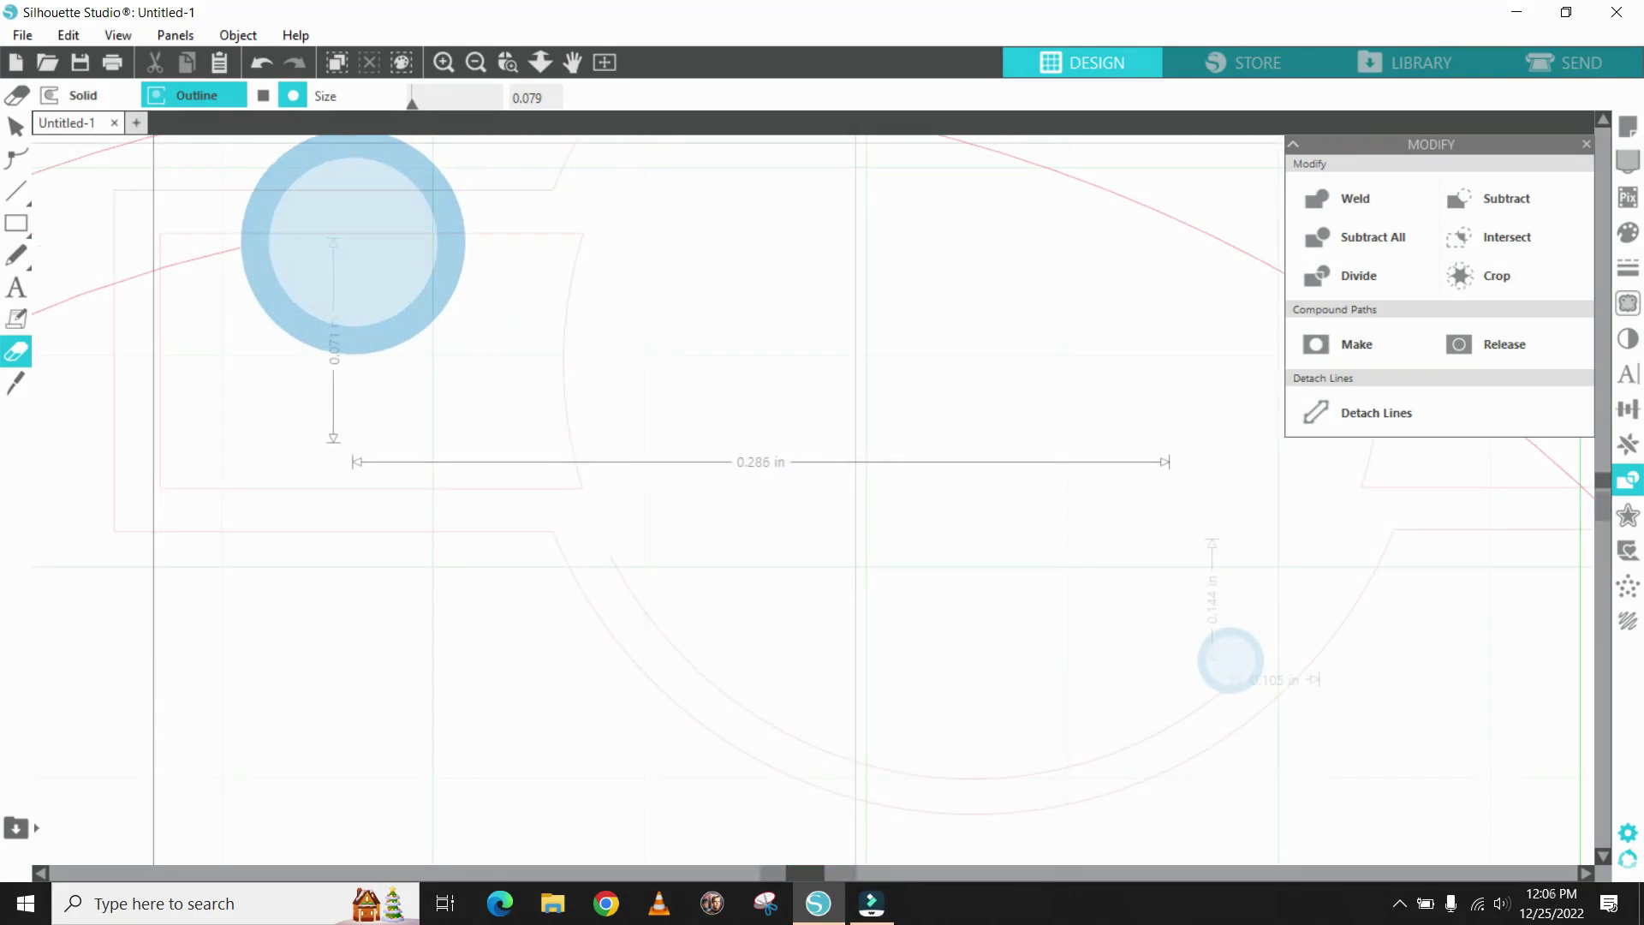
- Erase the bottom segment of the inner arc, leaving only the outer circular edge
mouse_move(1097, 730)
mouse_down()
mouse_move(976, 763)
mouse_move(892, 763)
mouse_move(749, 682)
mouse_move(627, 565)
mouse_up()
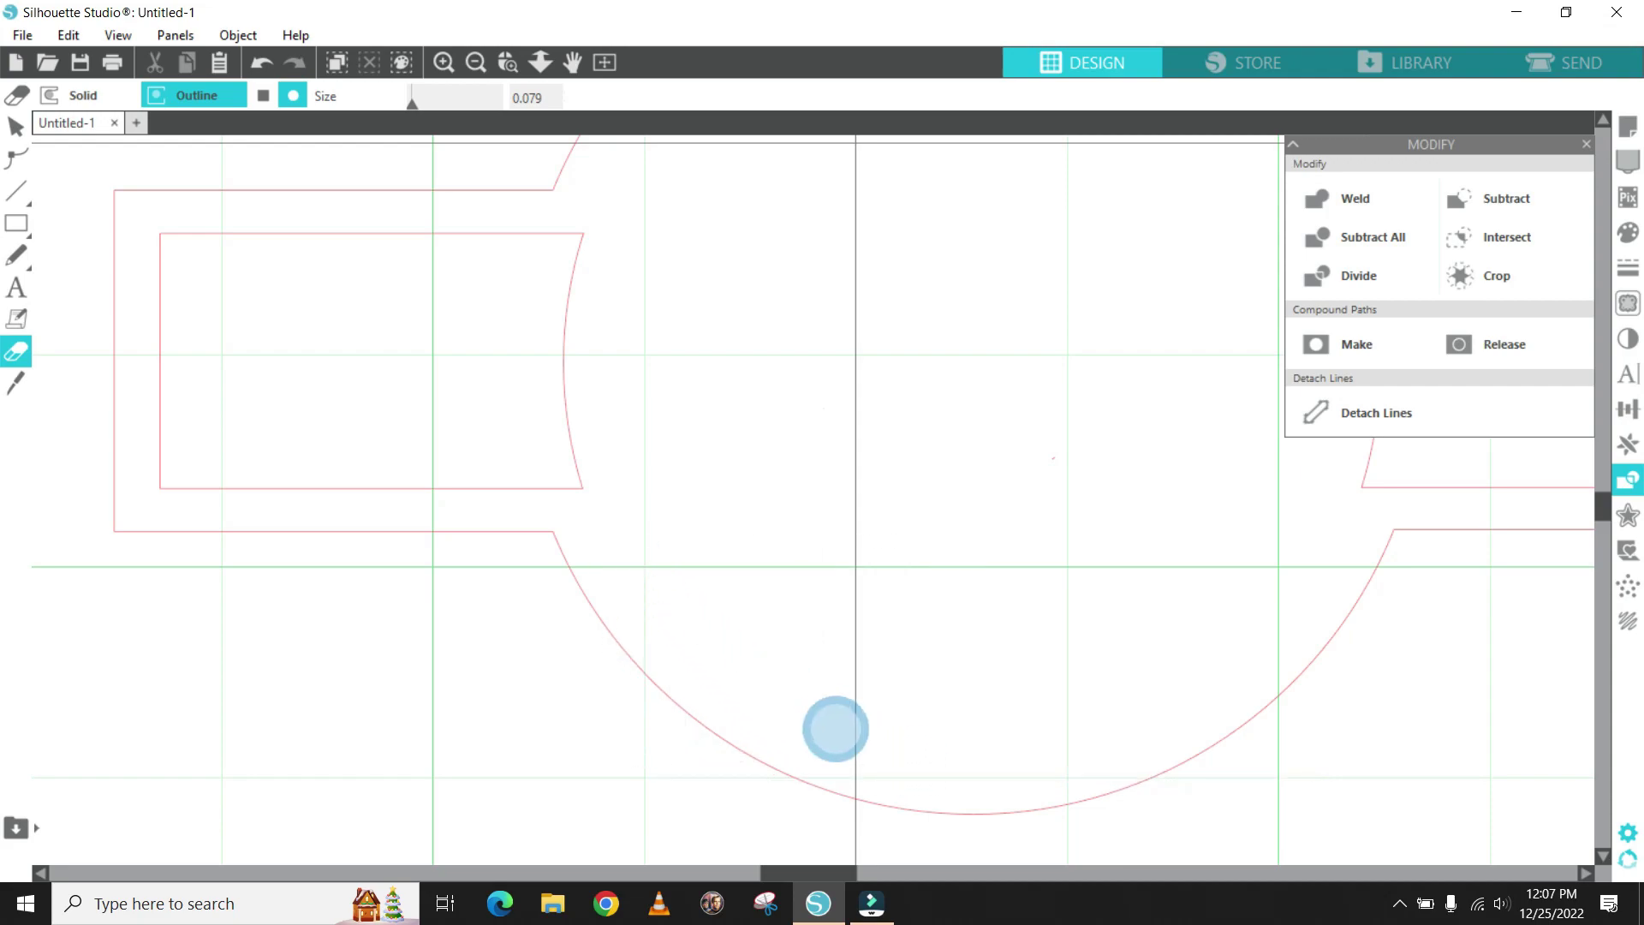
scroll(804, 745, up, 5)
click(443, 61)
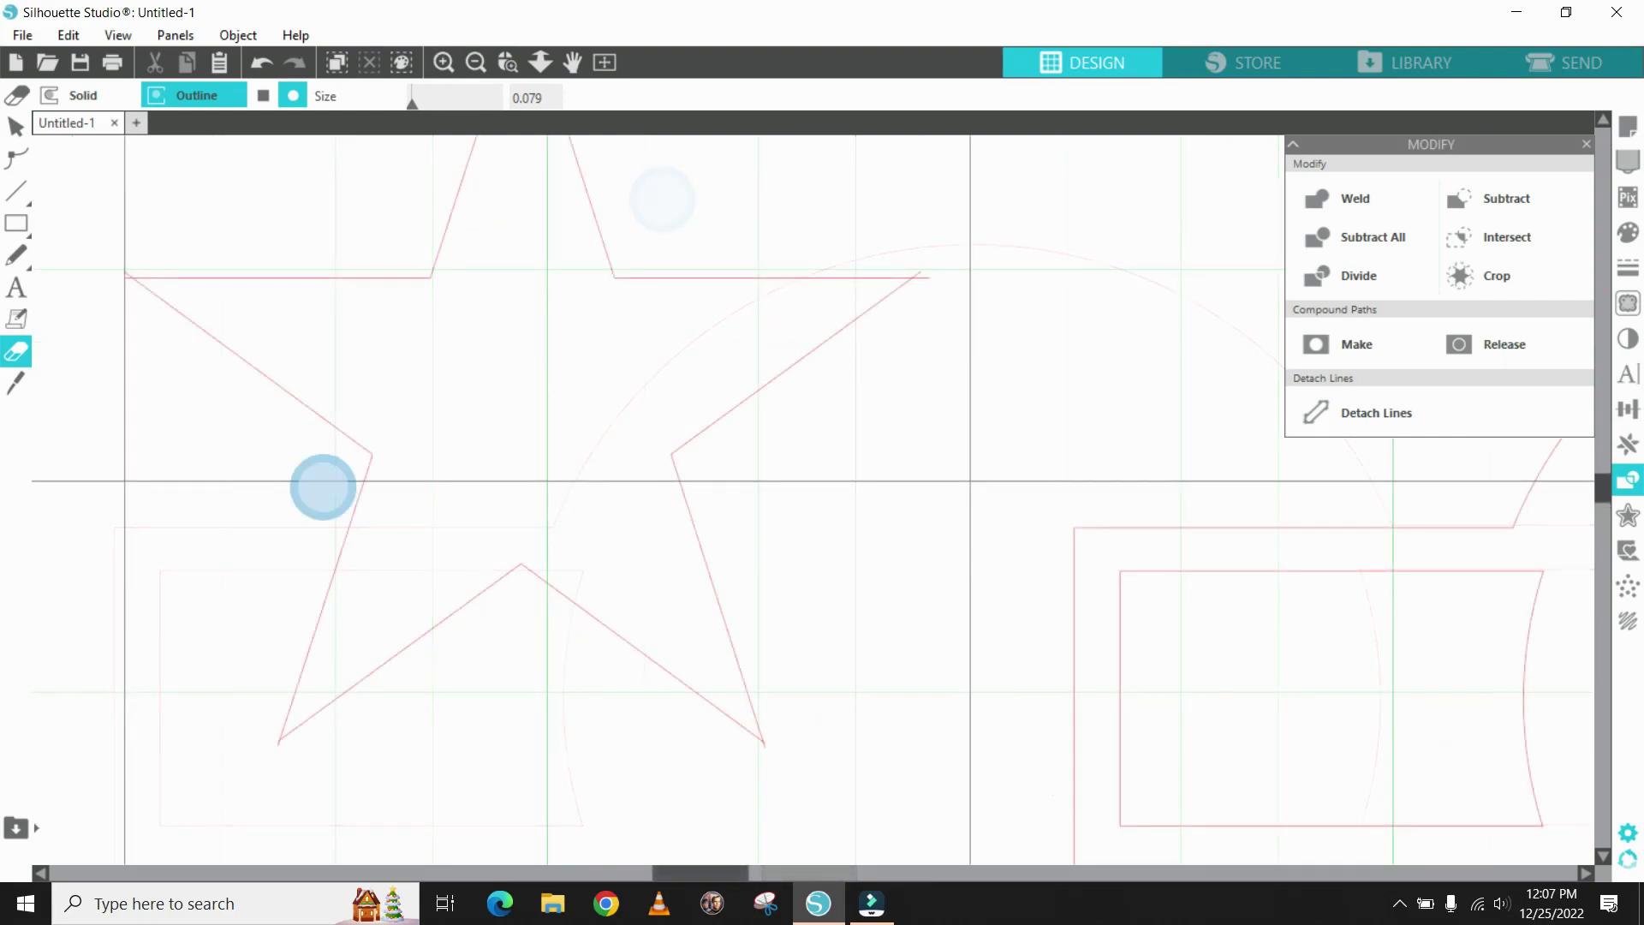
click(17, 128)
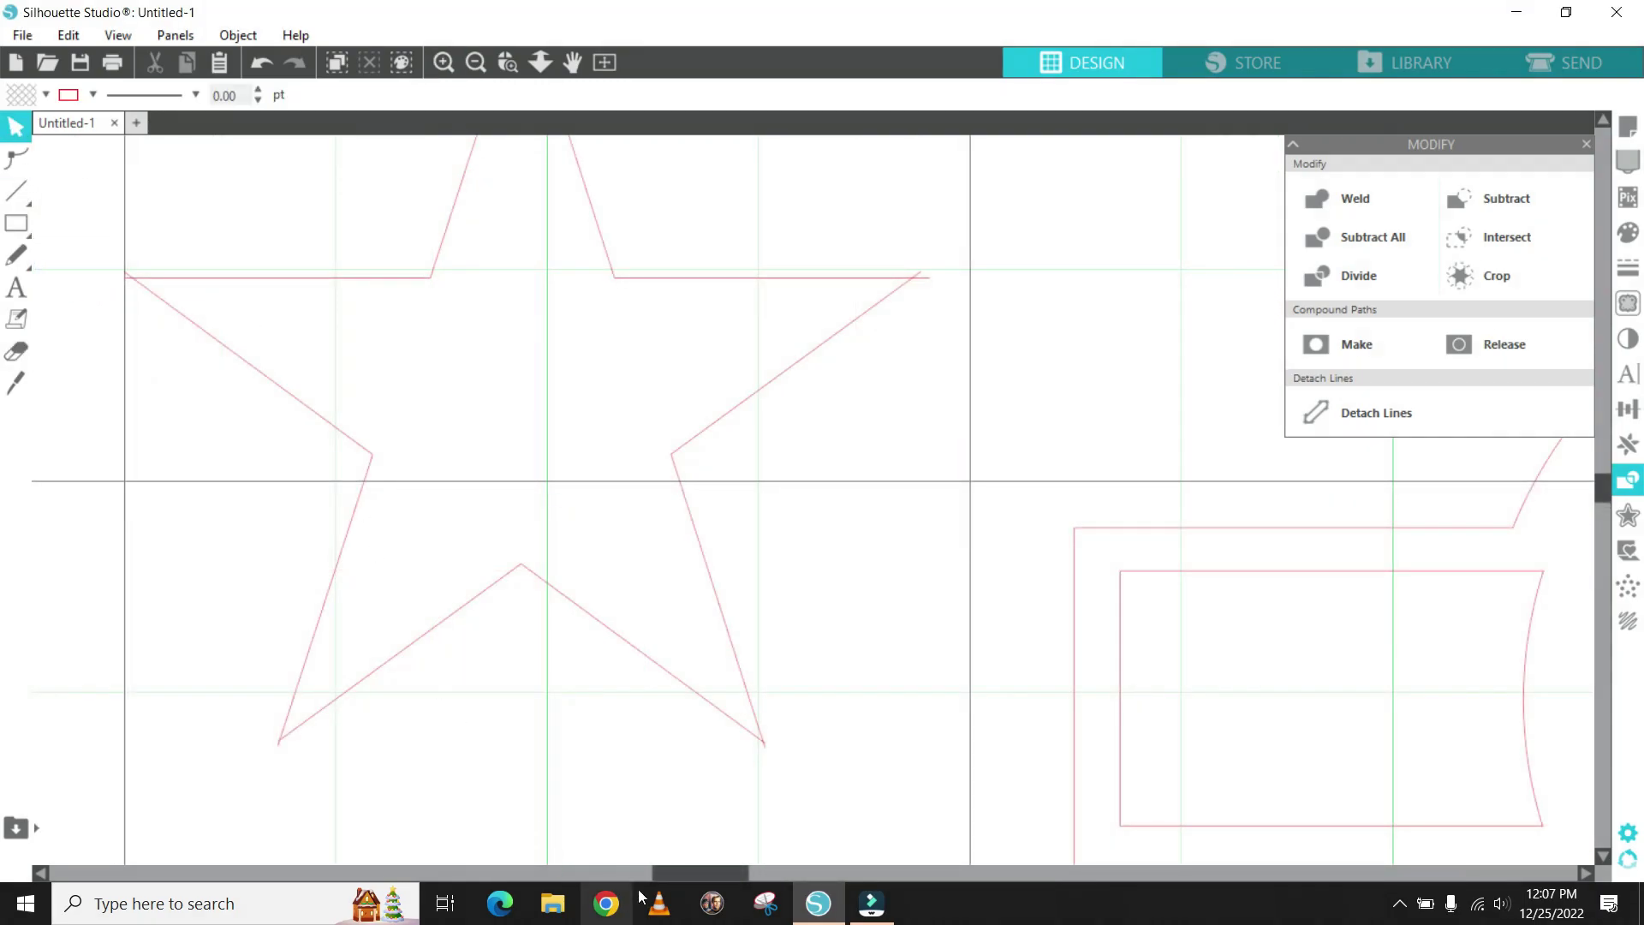
- Drag the grouped star back into the centre of the circle between the two bars
drag(674, 878, 628, 878)
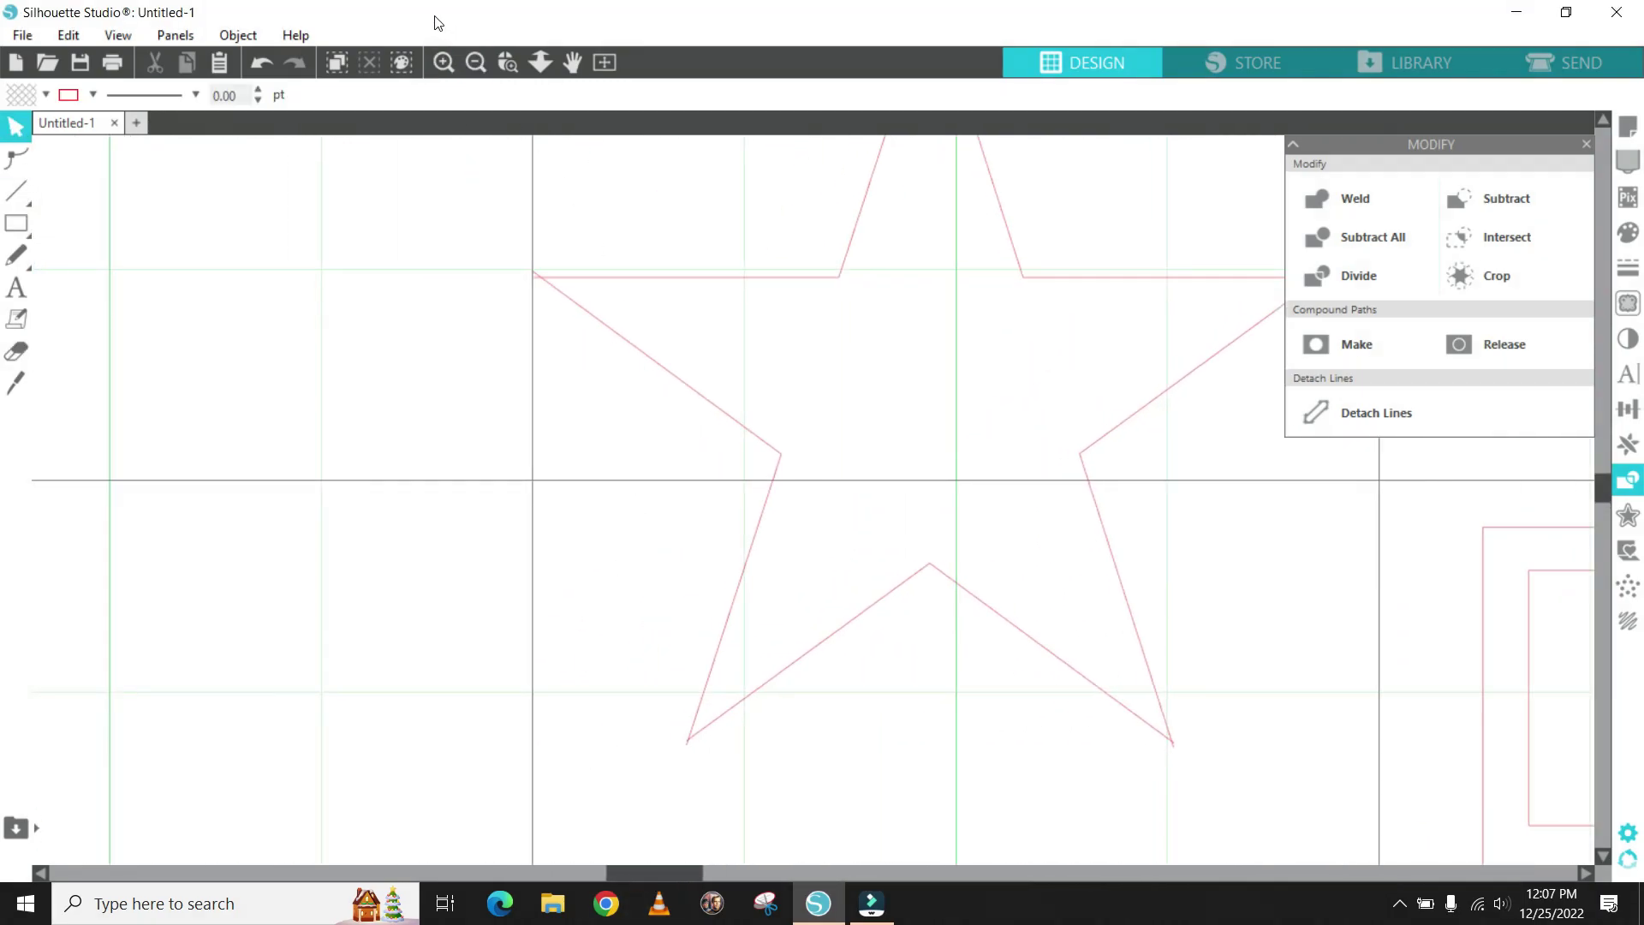
click(17, 351)
scroll(1054, 782, up, 5)
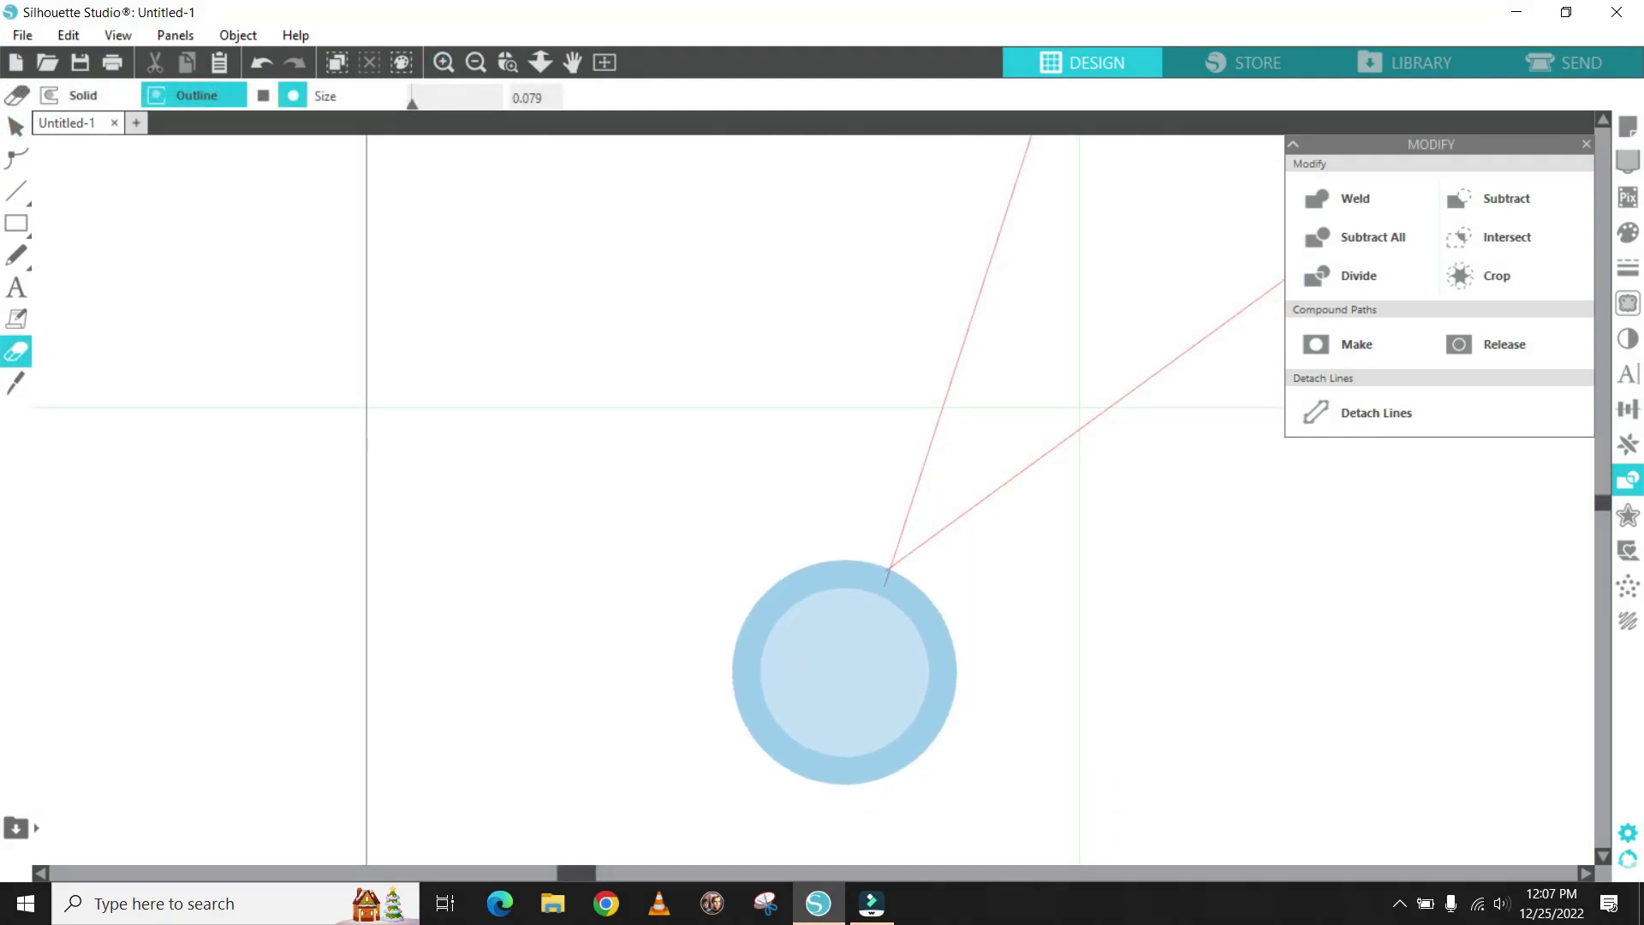
scroll(697, 679, up, 3)
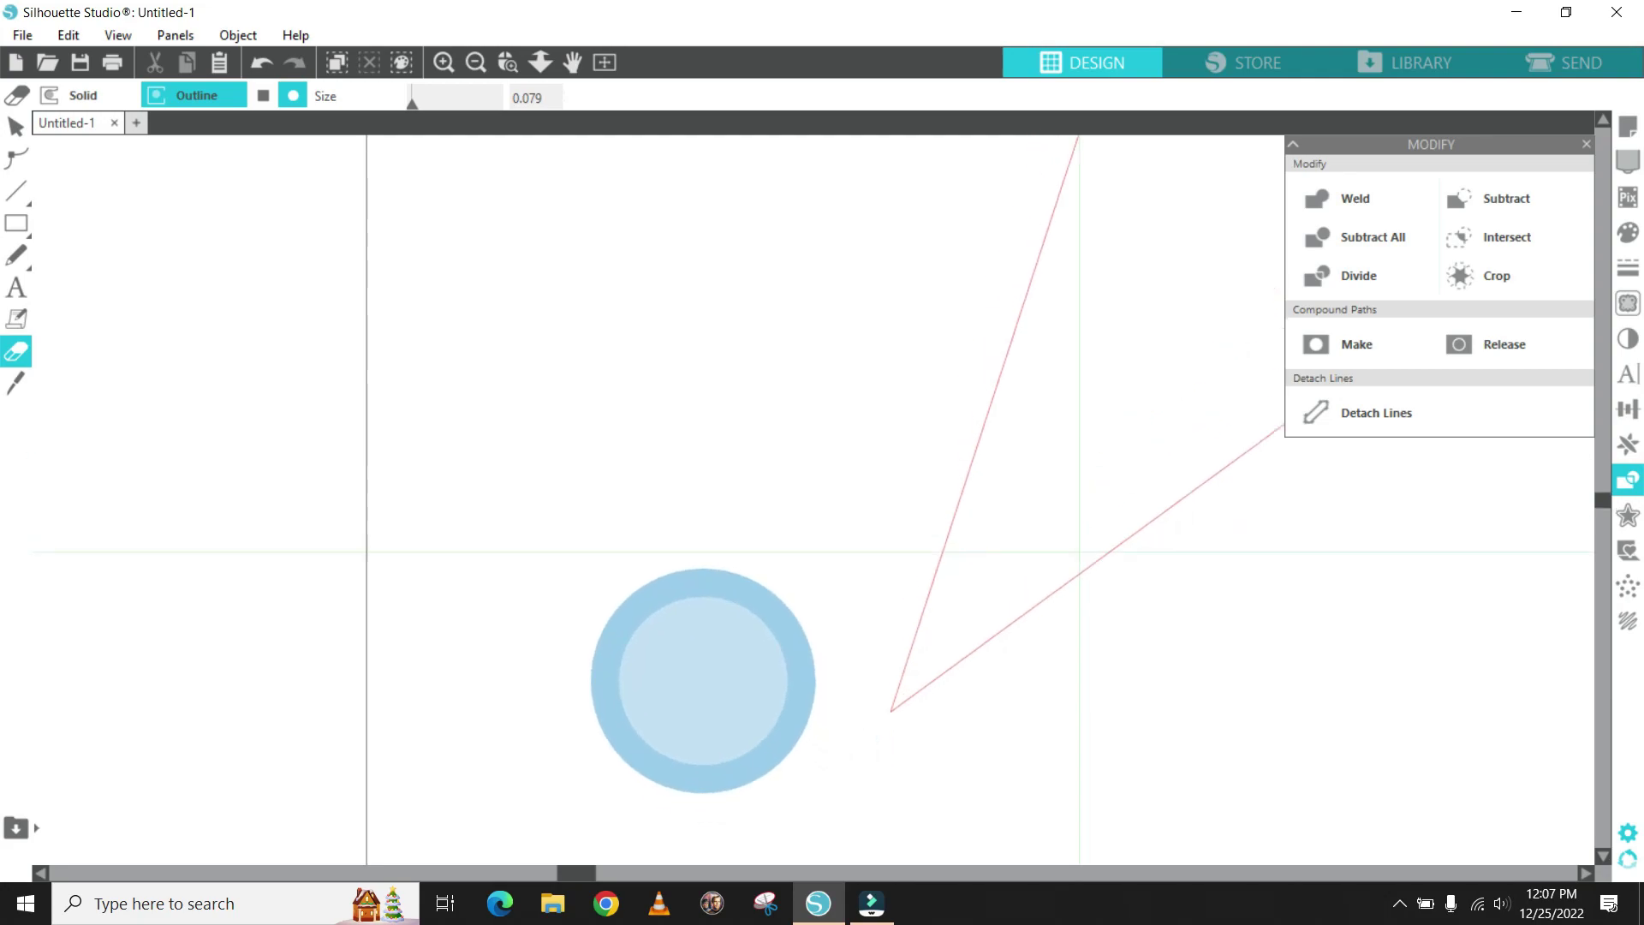
scroll(703, 681, up, 8)
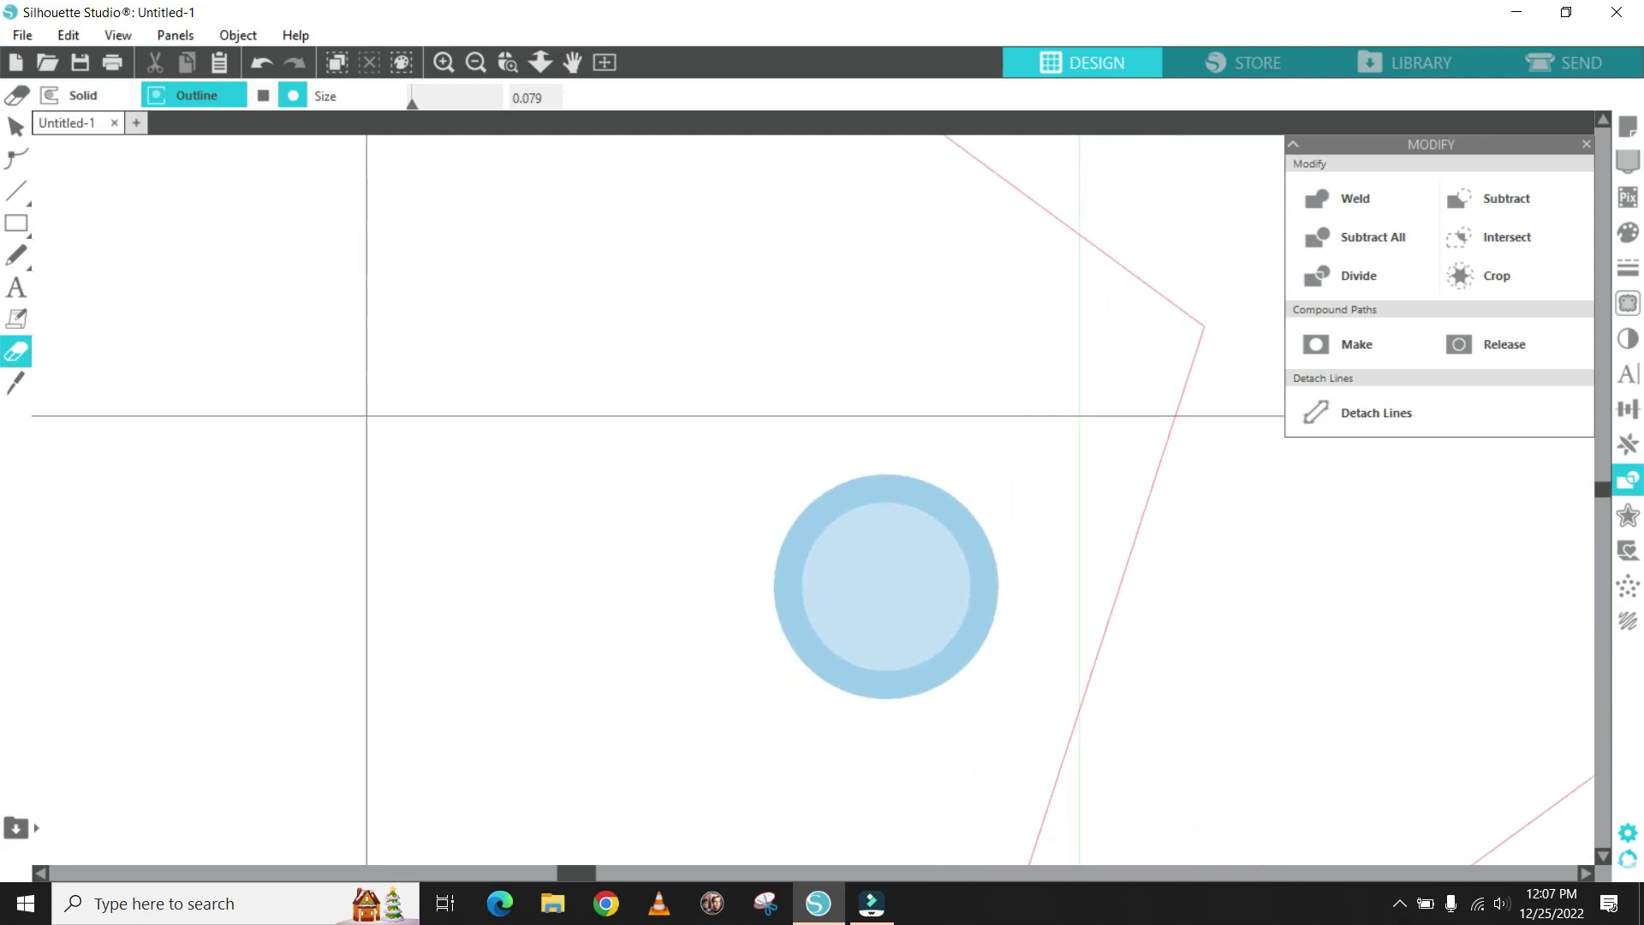
scroll(886, 587, up, 5)
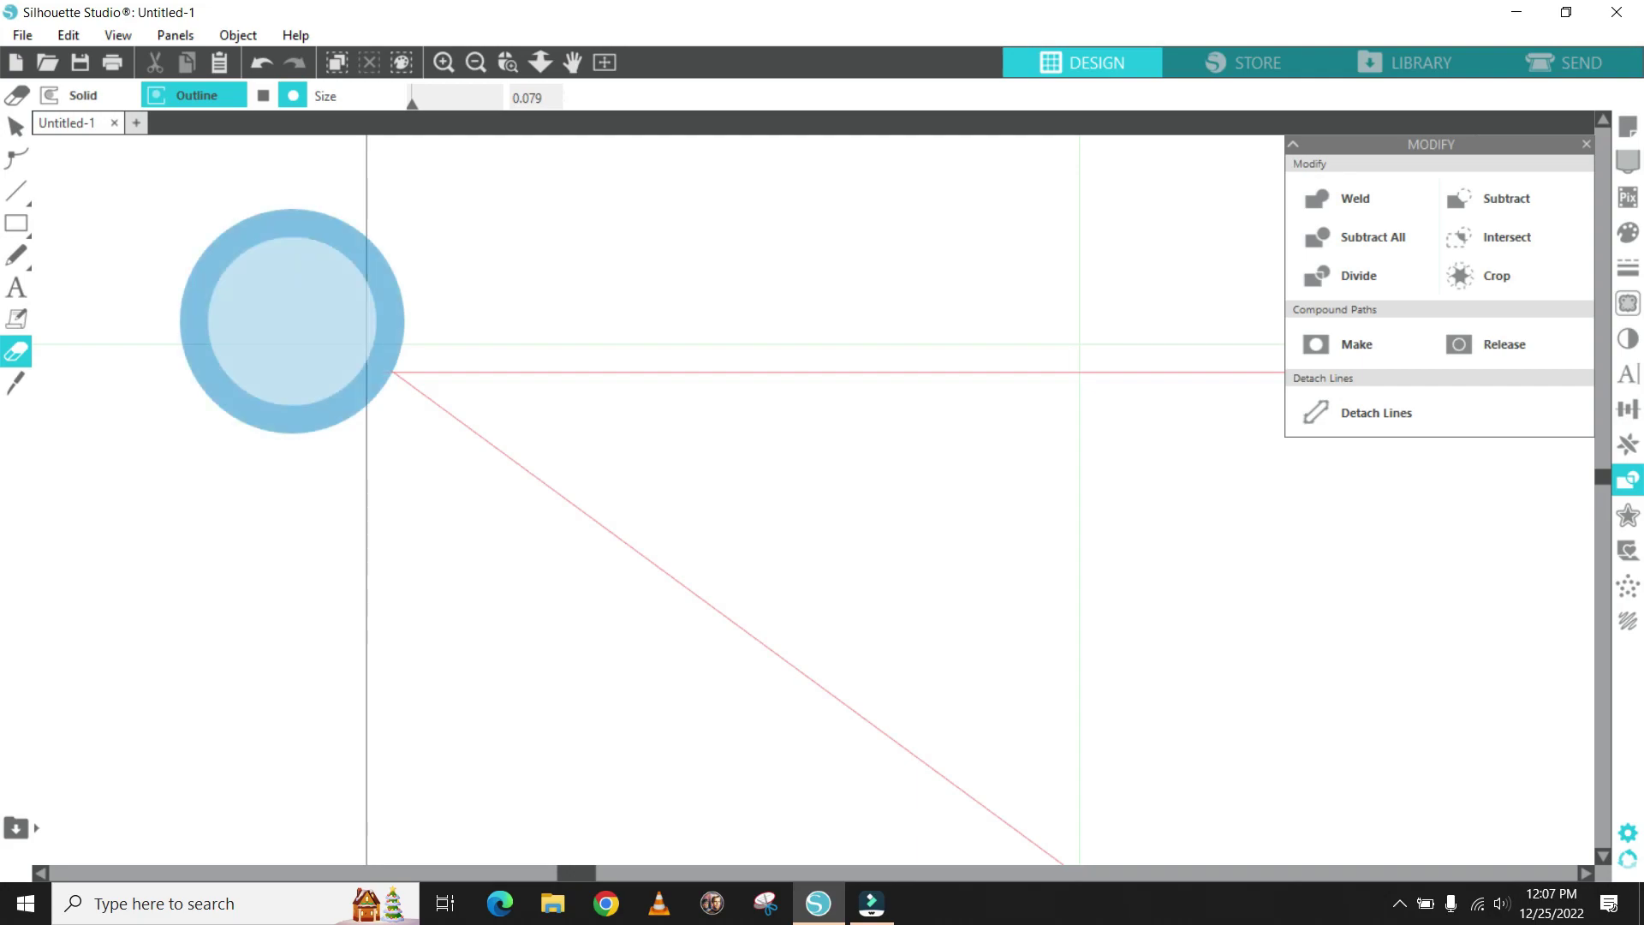
key(Escape)
drag(467, 319, 889, 409)
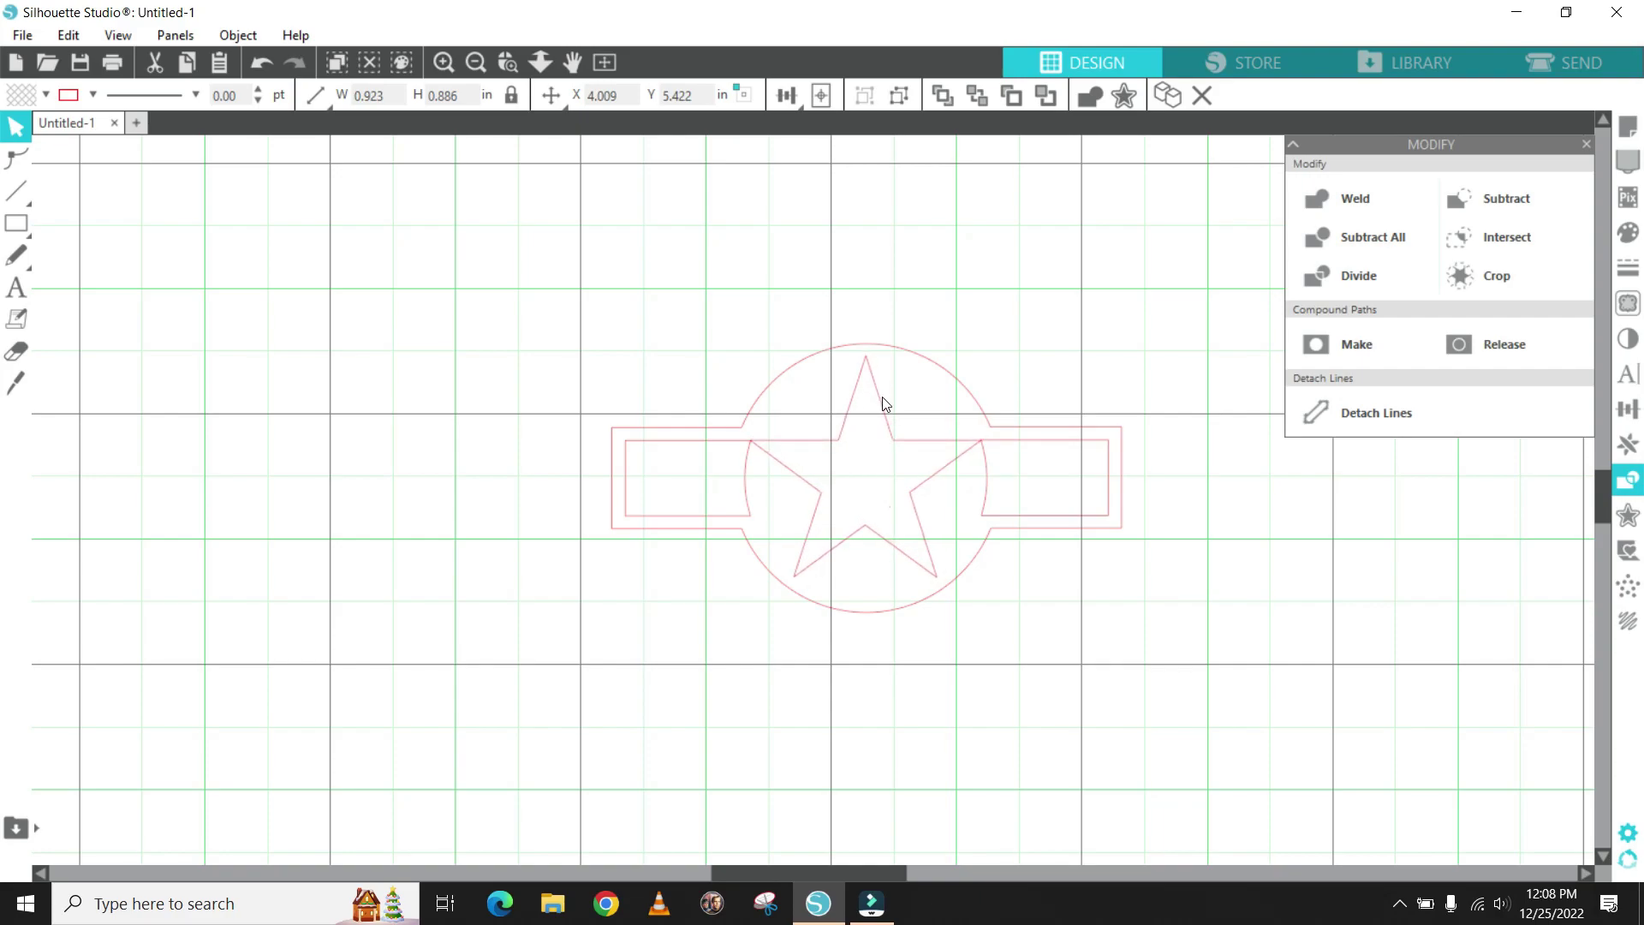
- Nudge the star right then back left with the arrow keys, deselect, and inspect the joins
key(Right)
key(Right)
key(Right)
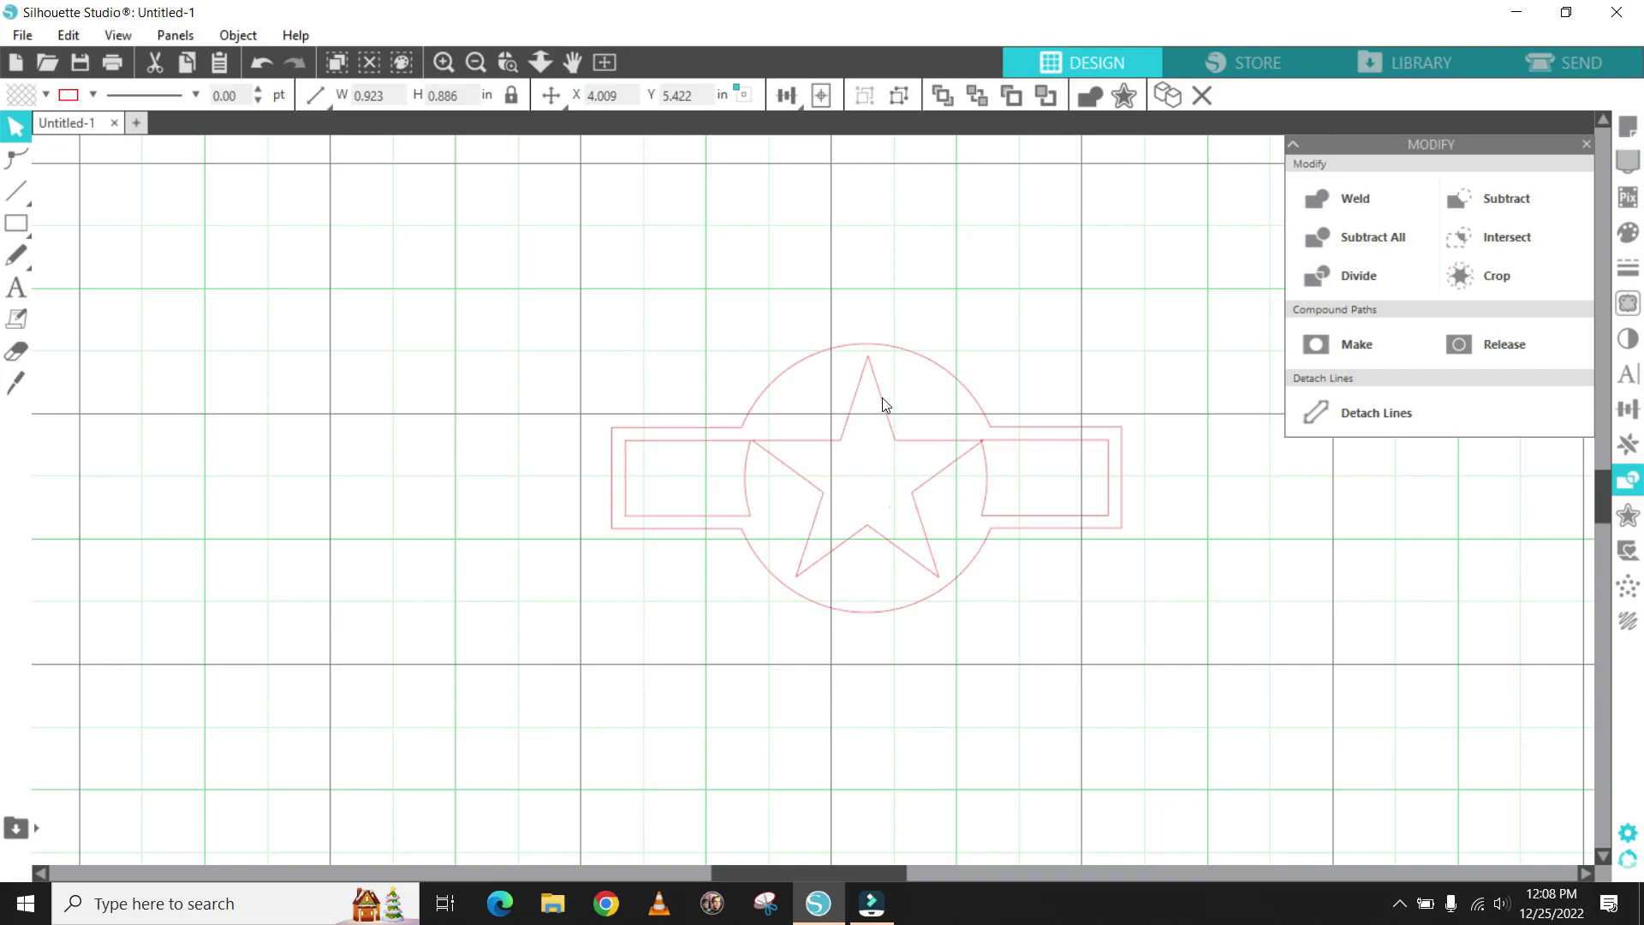
key(Left)
key(Left)
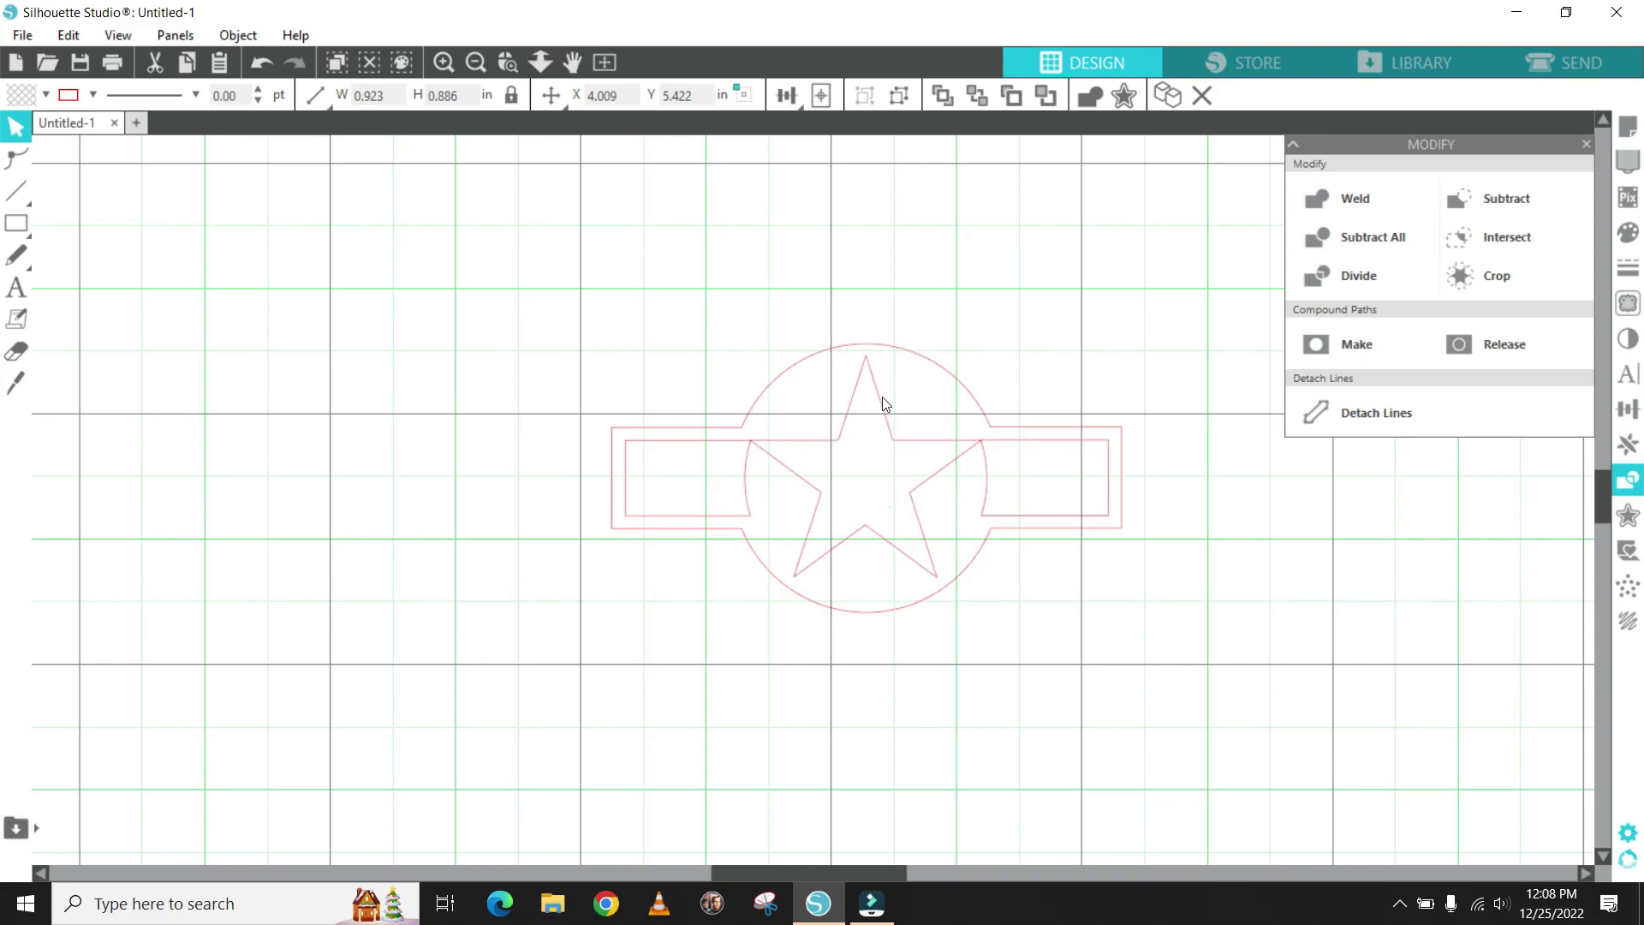
click(882, 397)
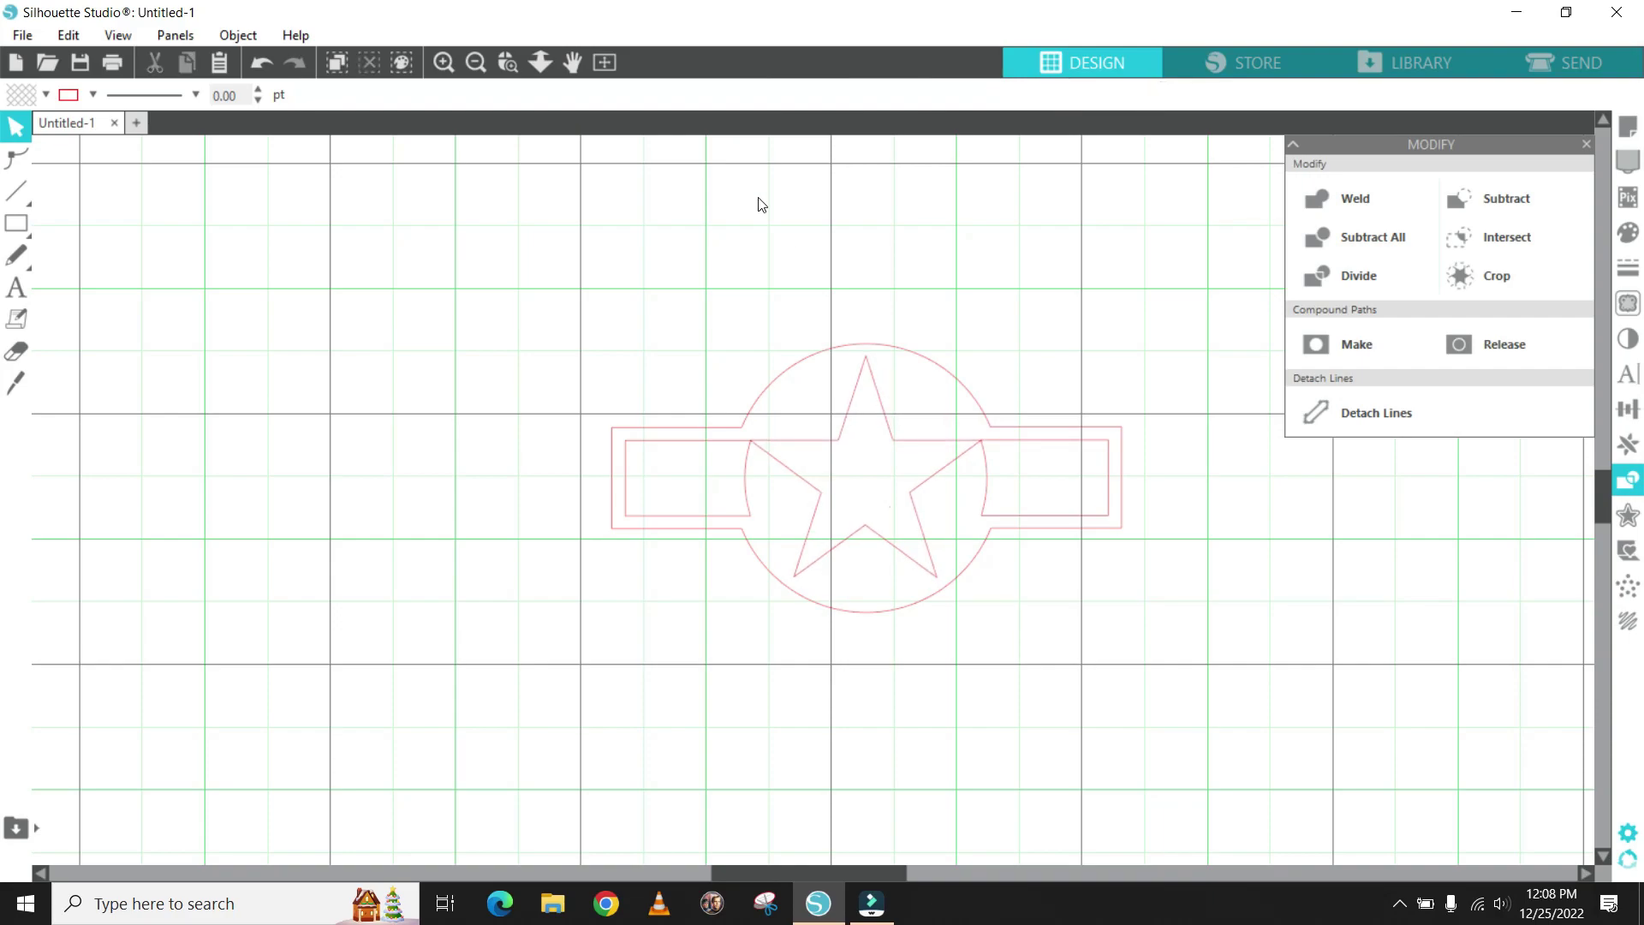
click(440, 63)
click(480, 64)
click(480, 64)
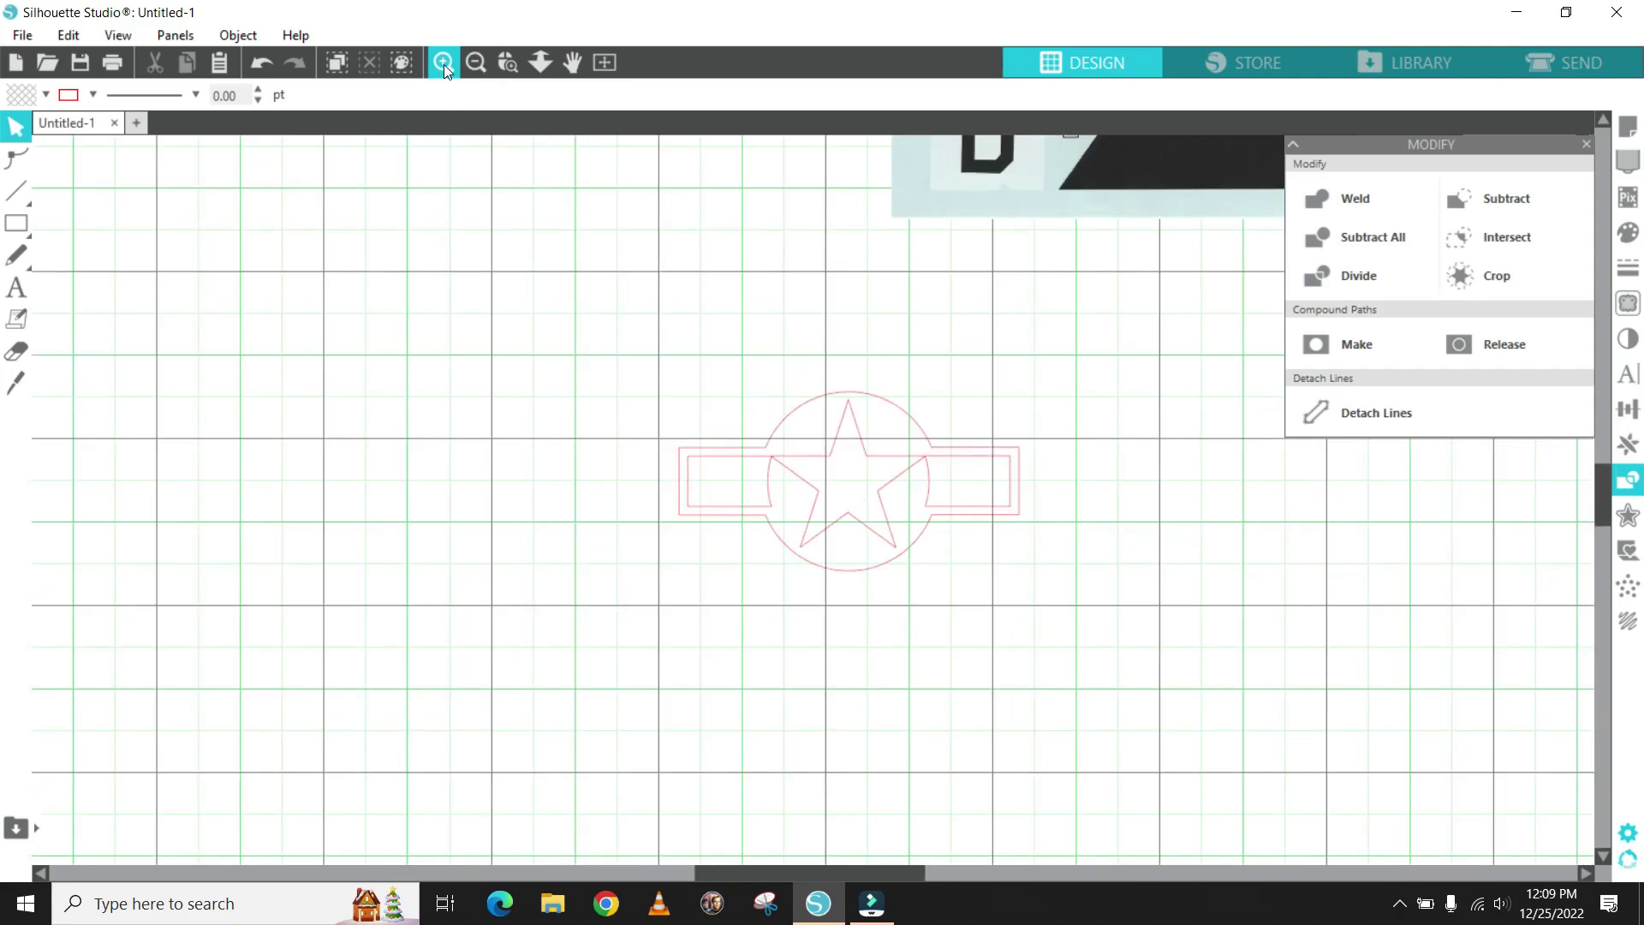
click(444, 64)
click(444, 64)
click(444, 64)
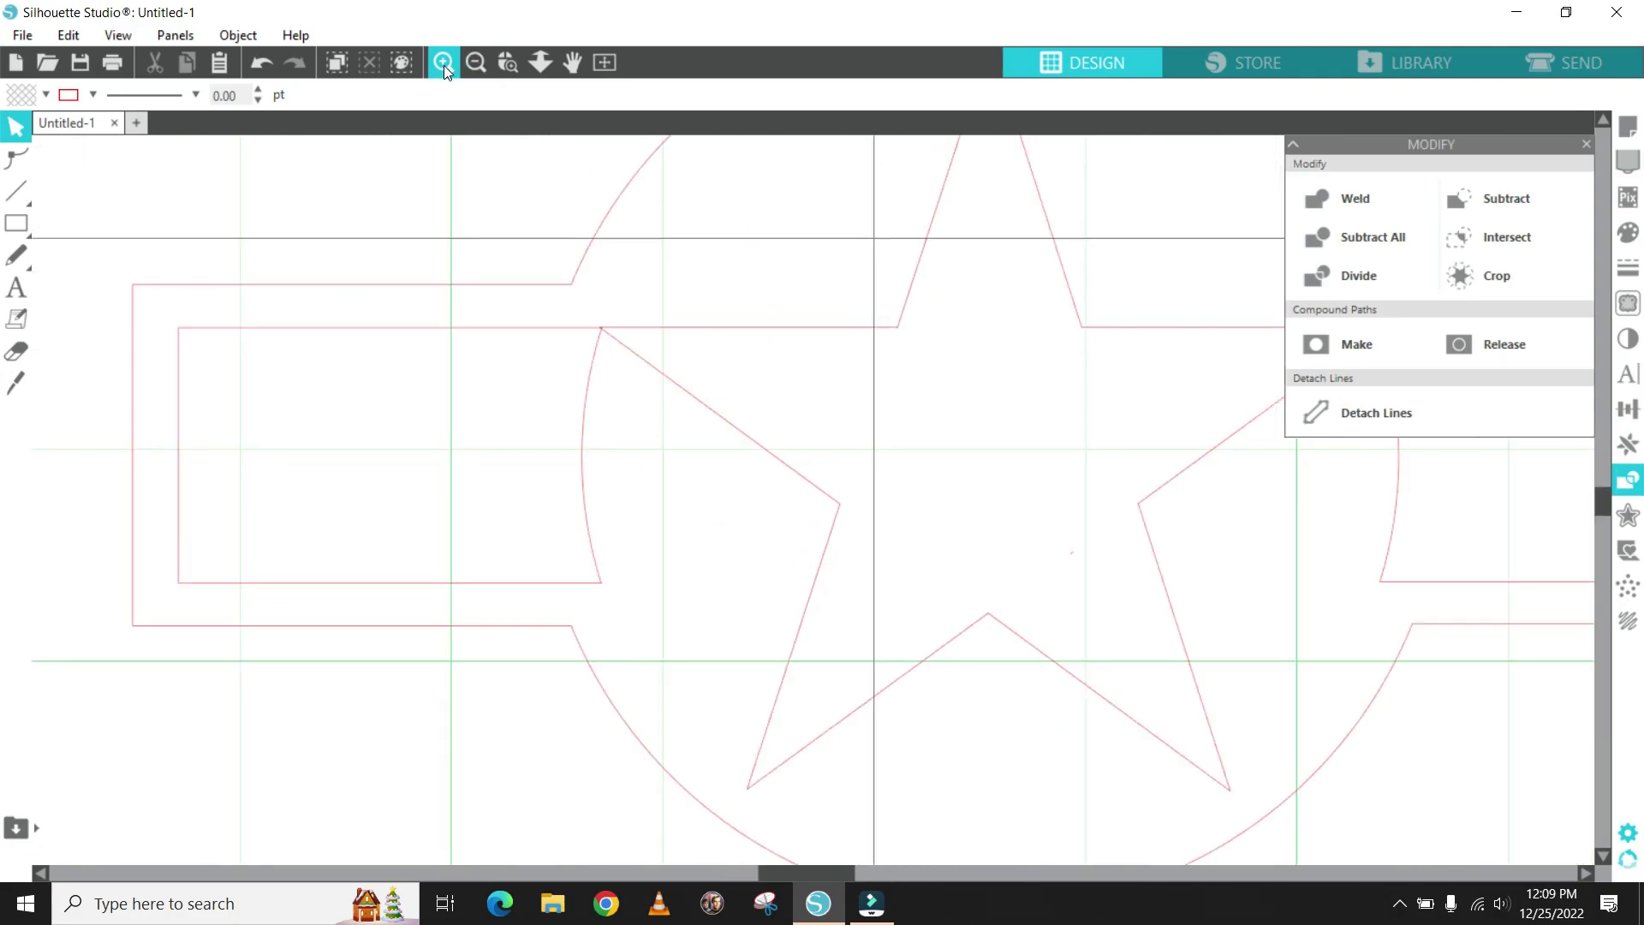
- Close the Modify panel and pan across the finished star-and-bars outline
click(1586, 146)
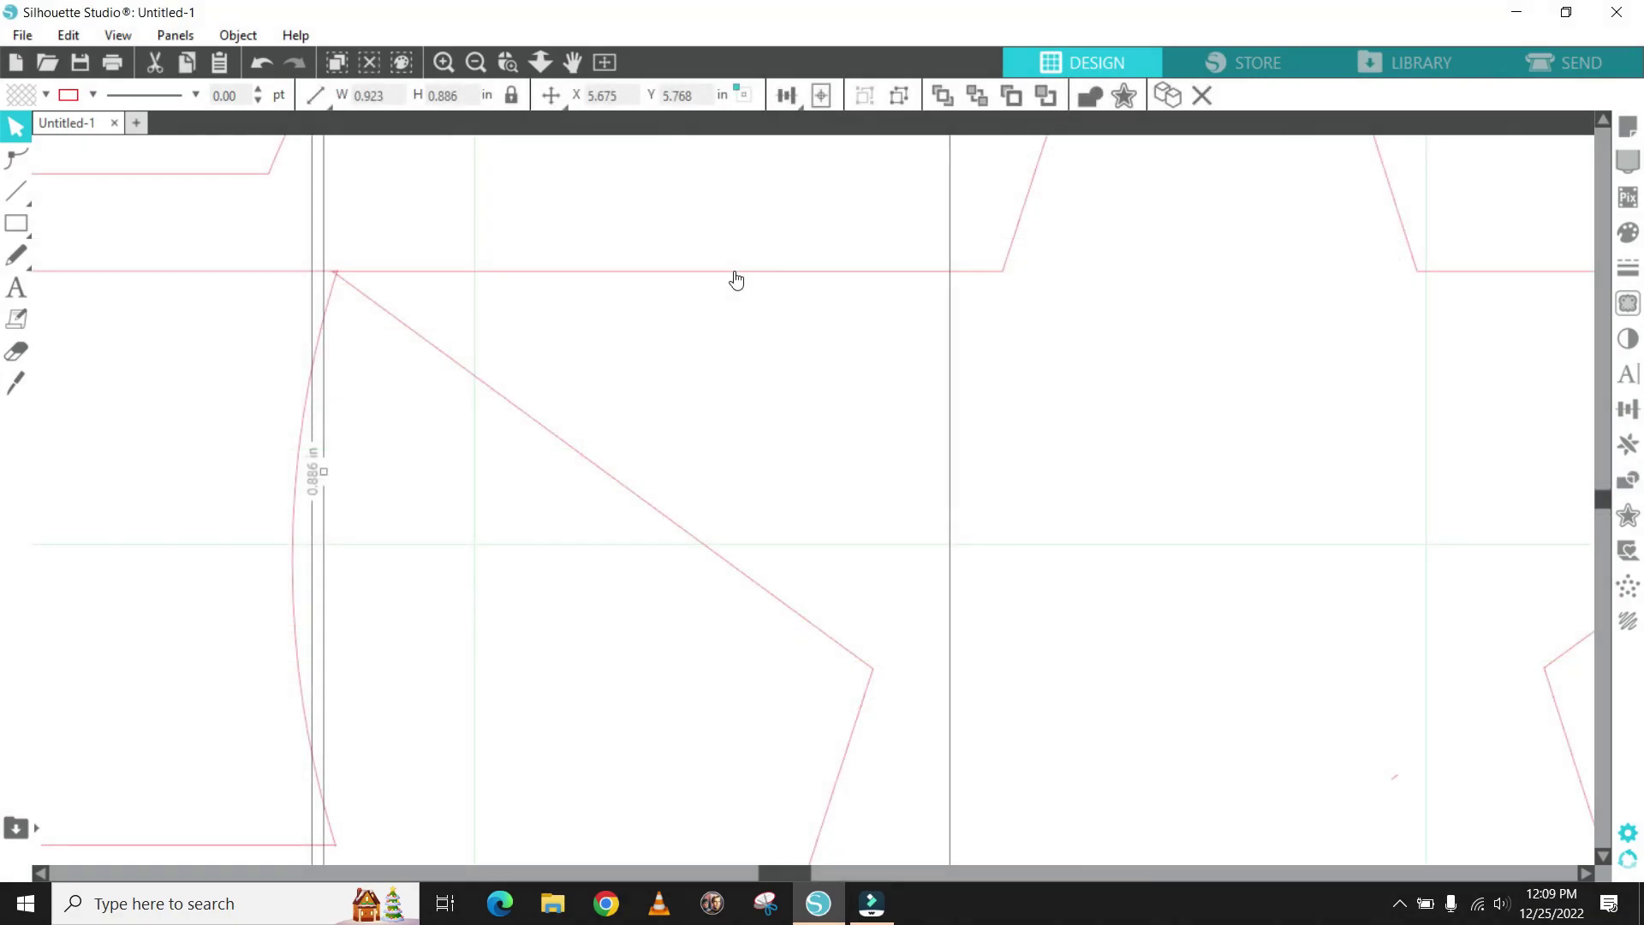
drag(773, 871, 826, 887)
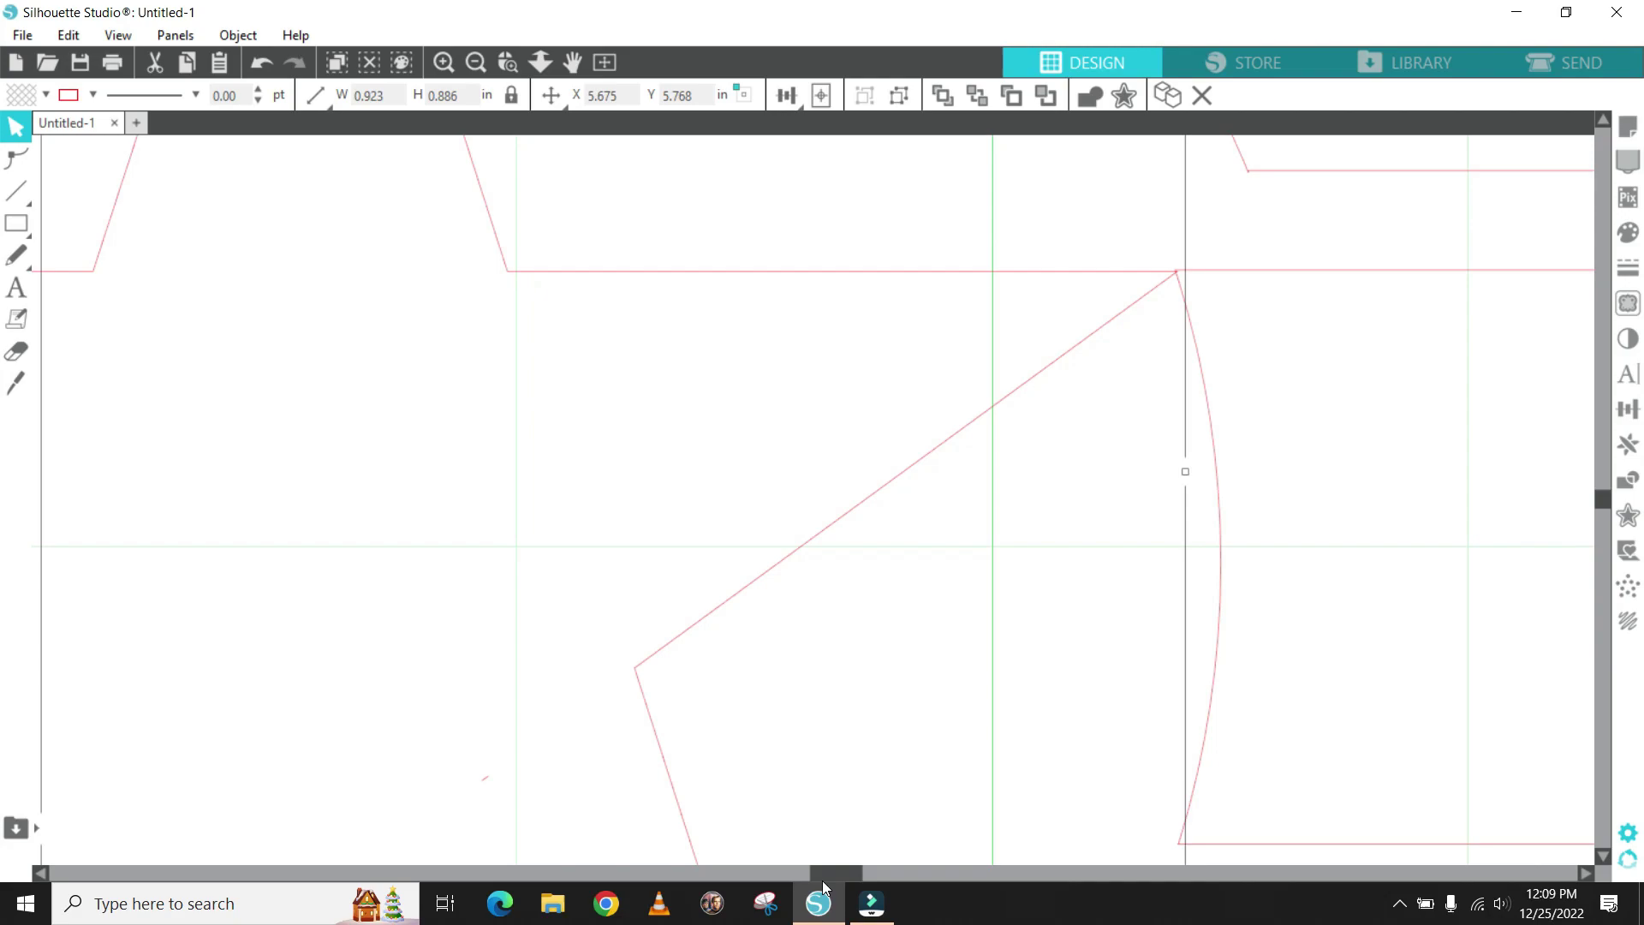
drag(840, 876, 789, 861)
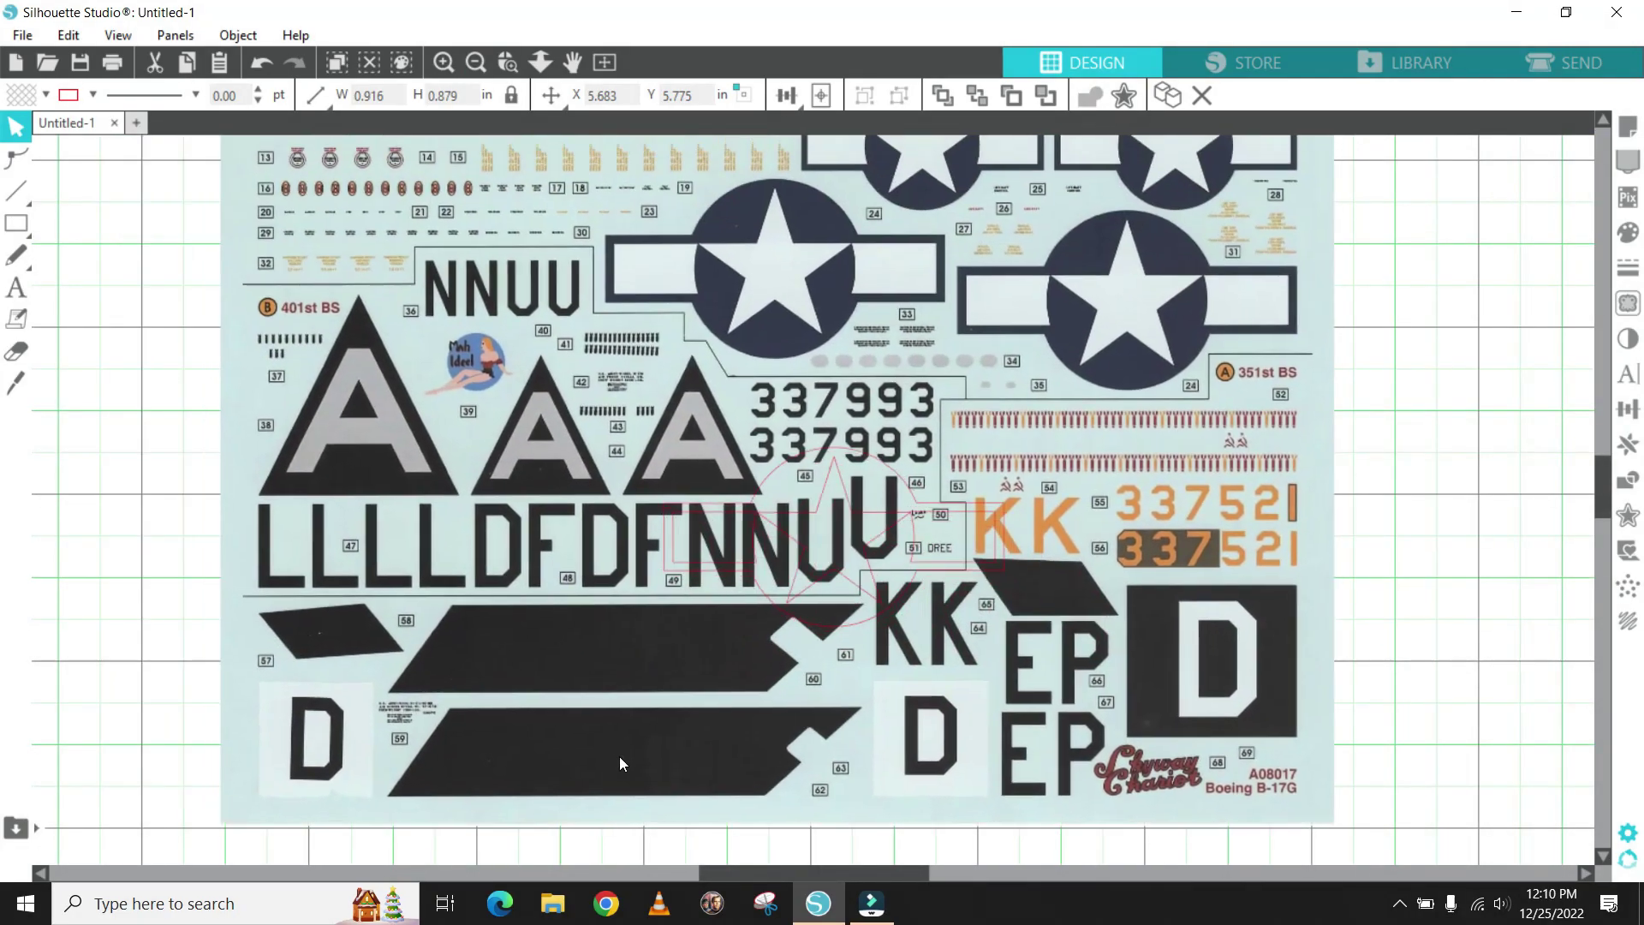
- Zoom in and lay the decal sheet's printed star and bars over the red outline to compare them
scroll(634, 771, up, 2)
click(443, 62)
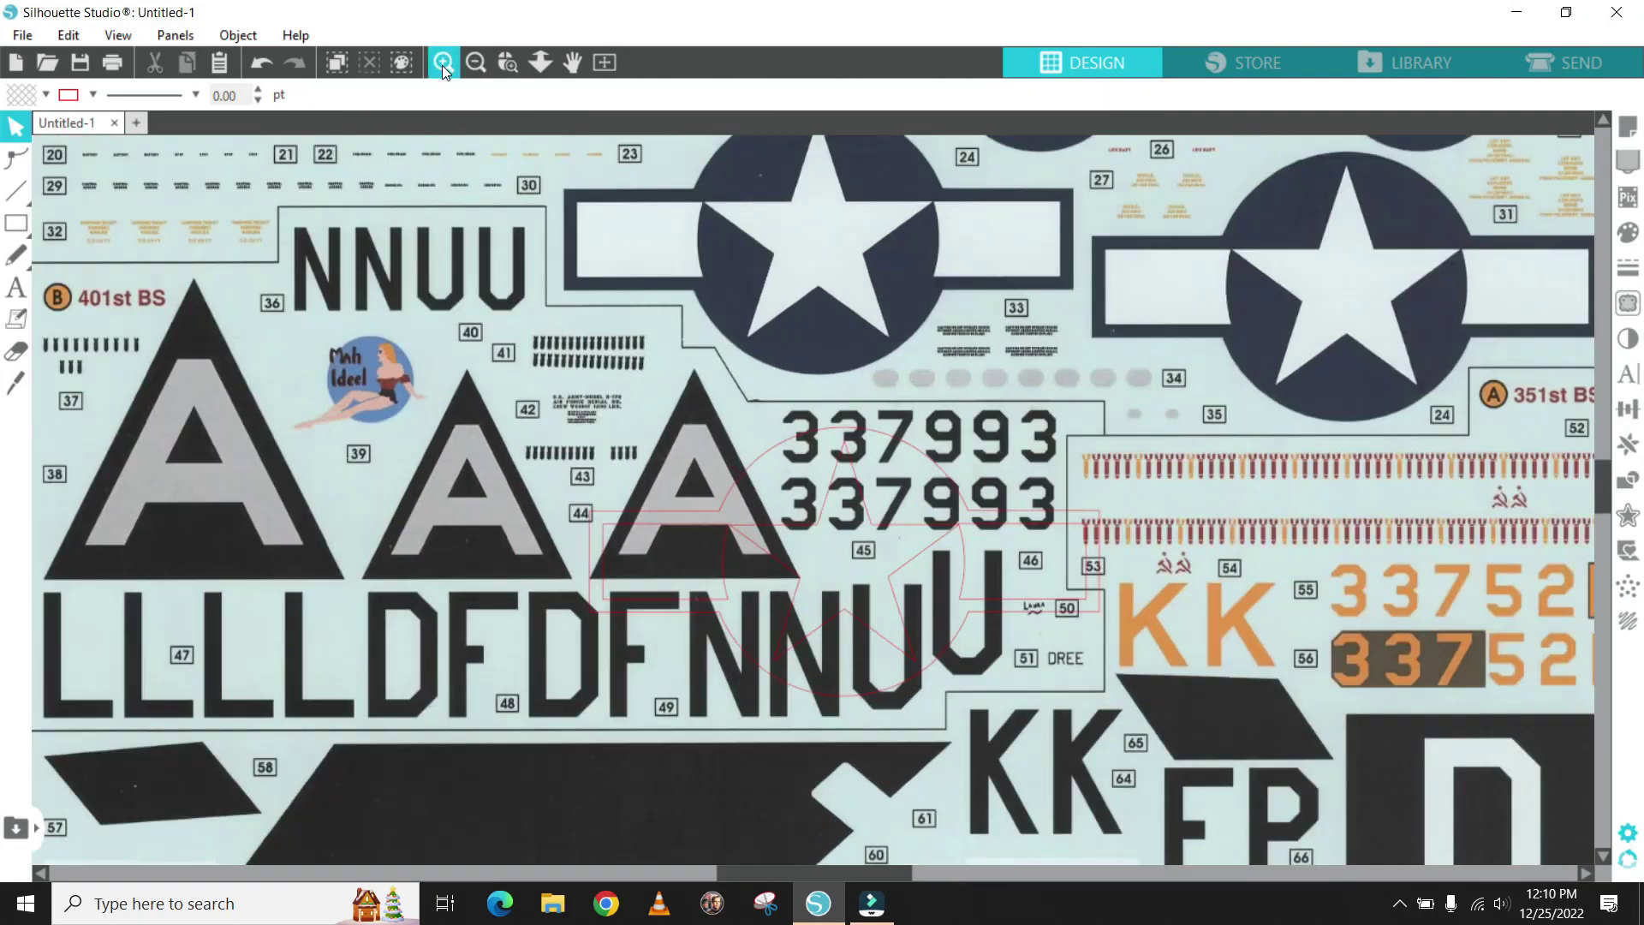
click(442, 64)
drag(890, 248, 927, 723)
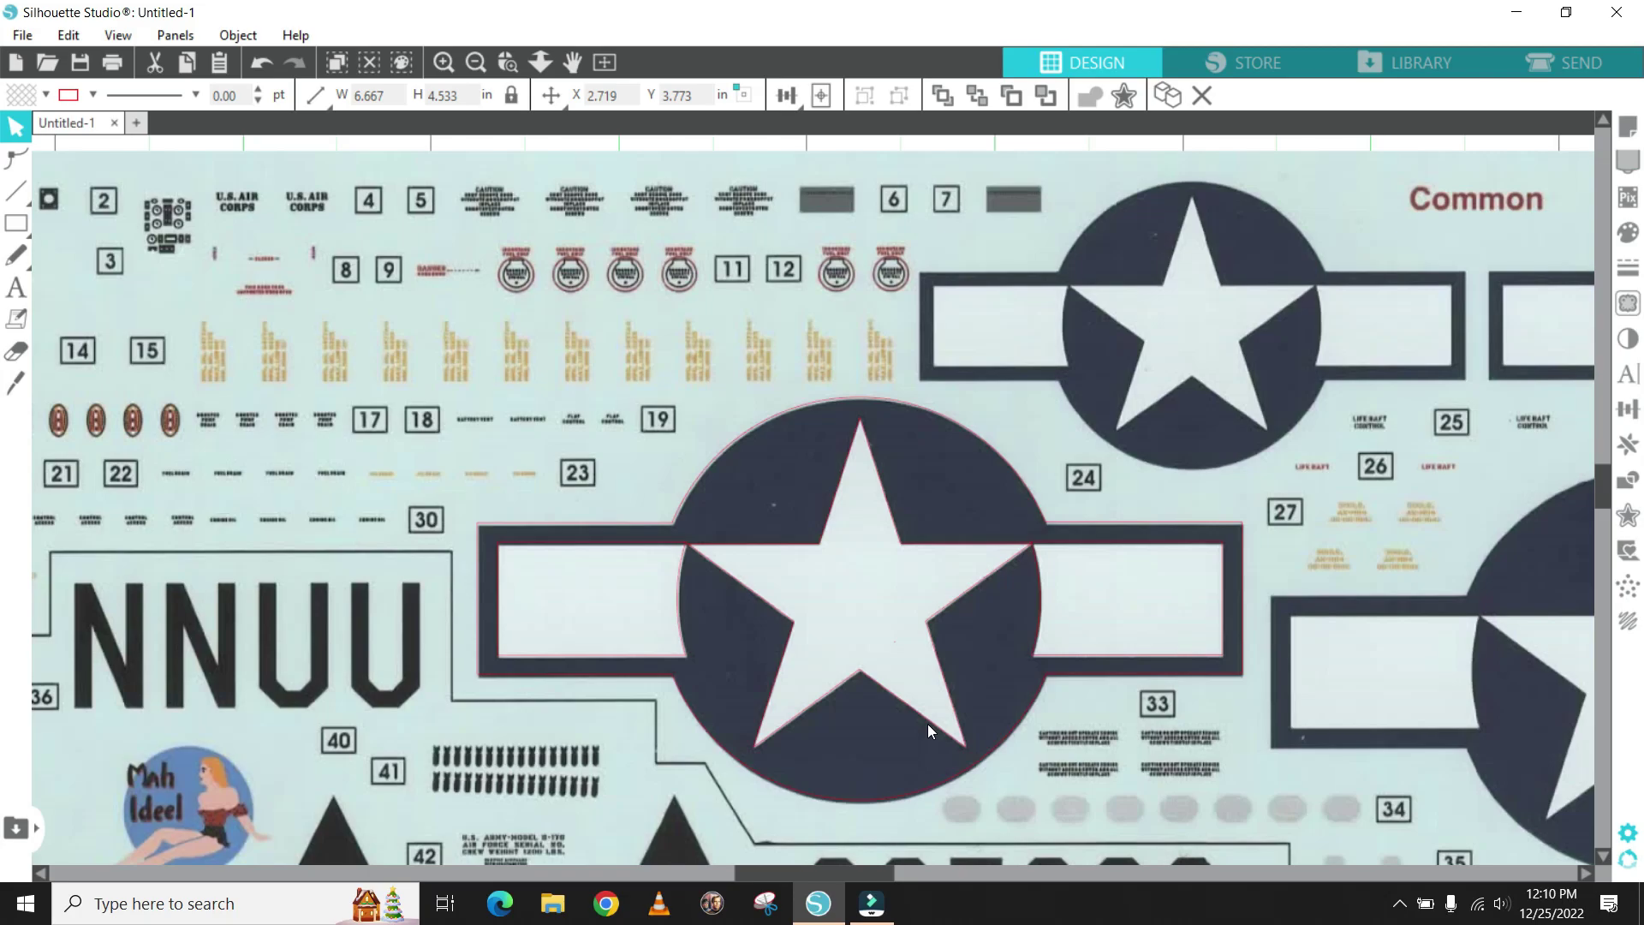
drag(927, 723, 932, 681)
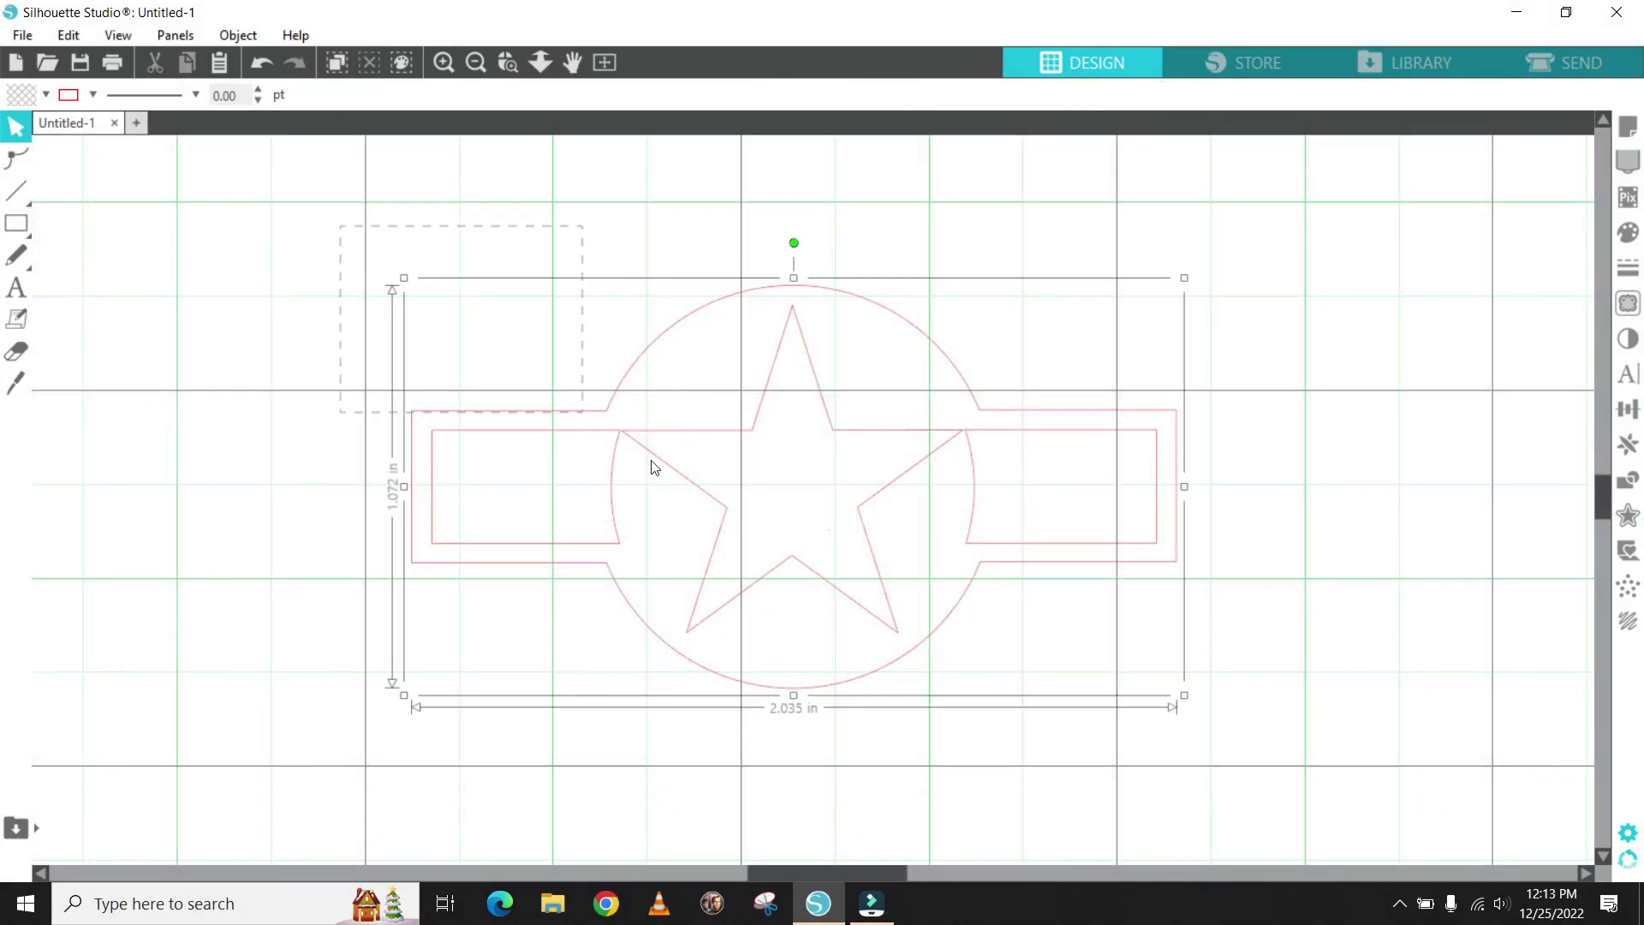
- Group the circle, star and bar outlines into a single design and move it on the canvas
drag(1175, 758, 1310, 800)
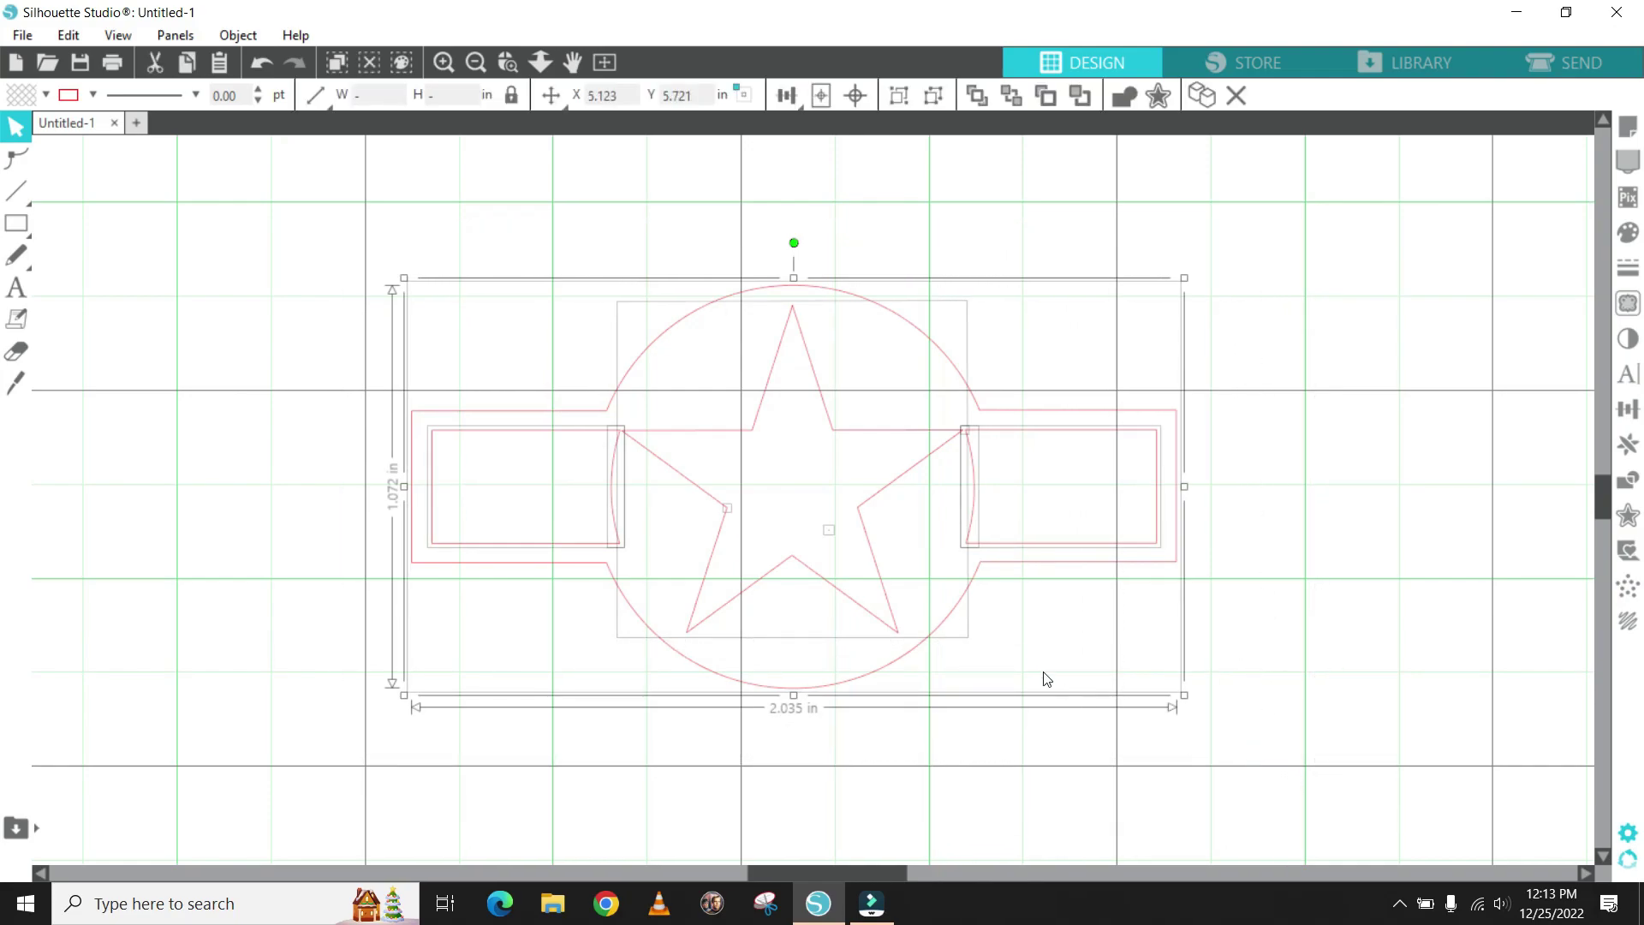
right_click(893, 486)
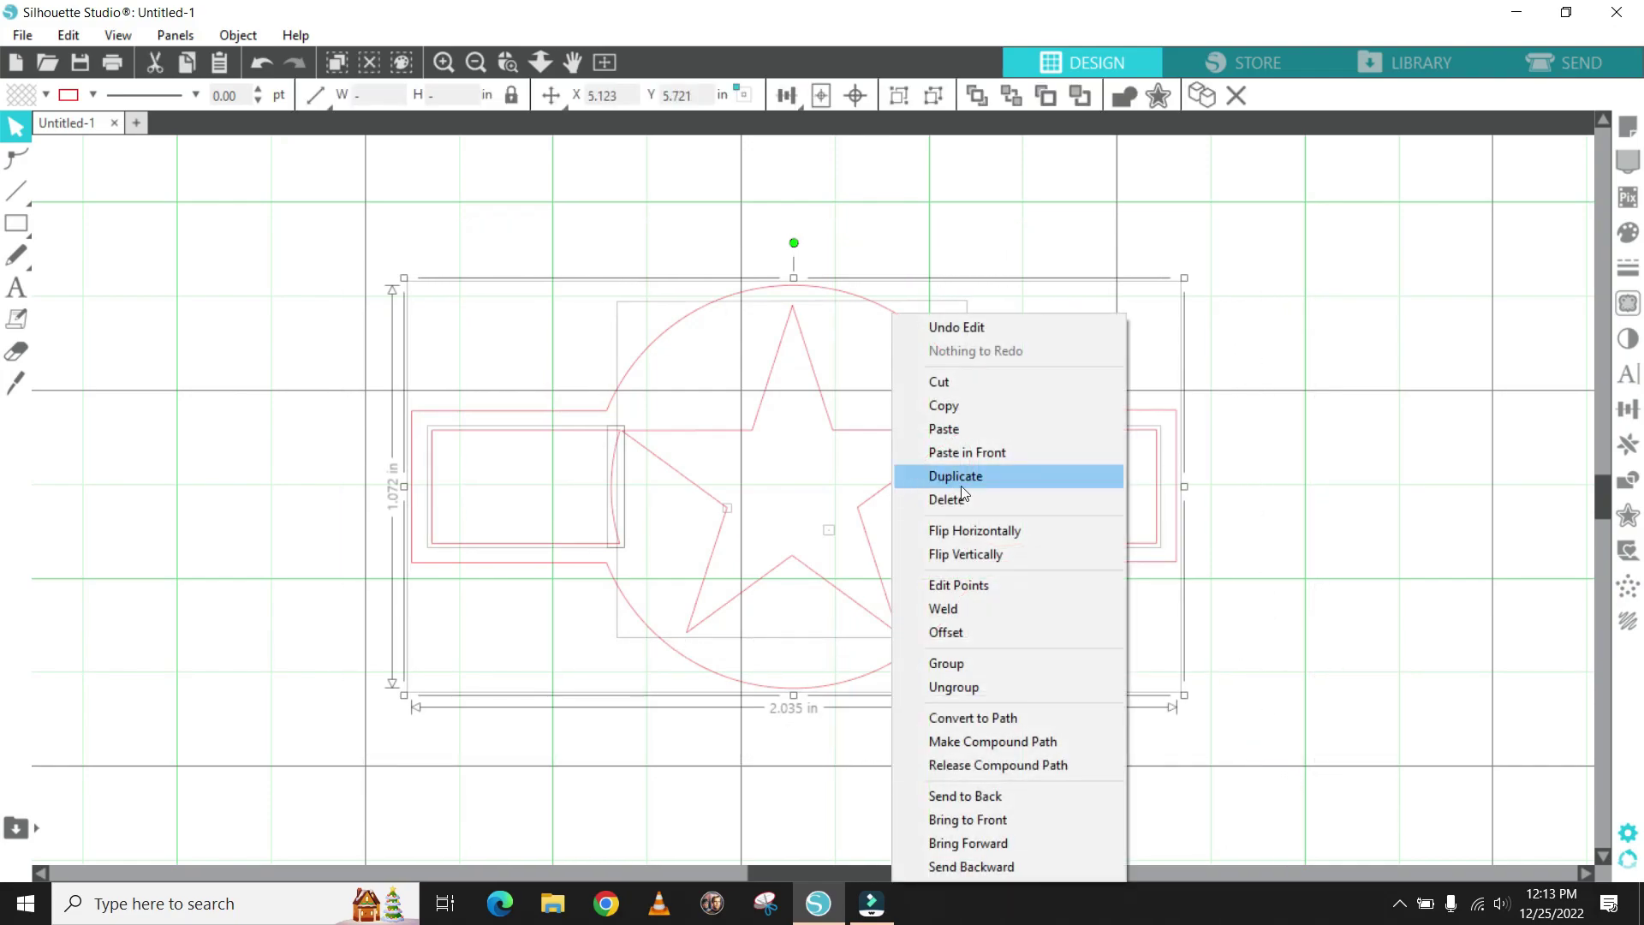
click(957, 663)
click(1362, 466)
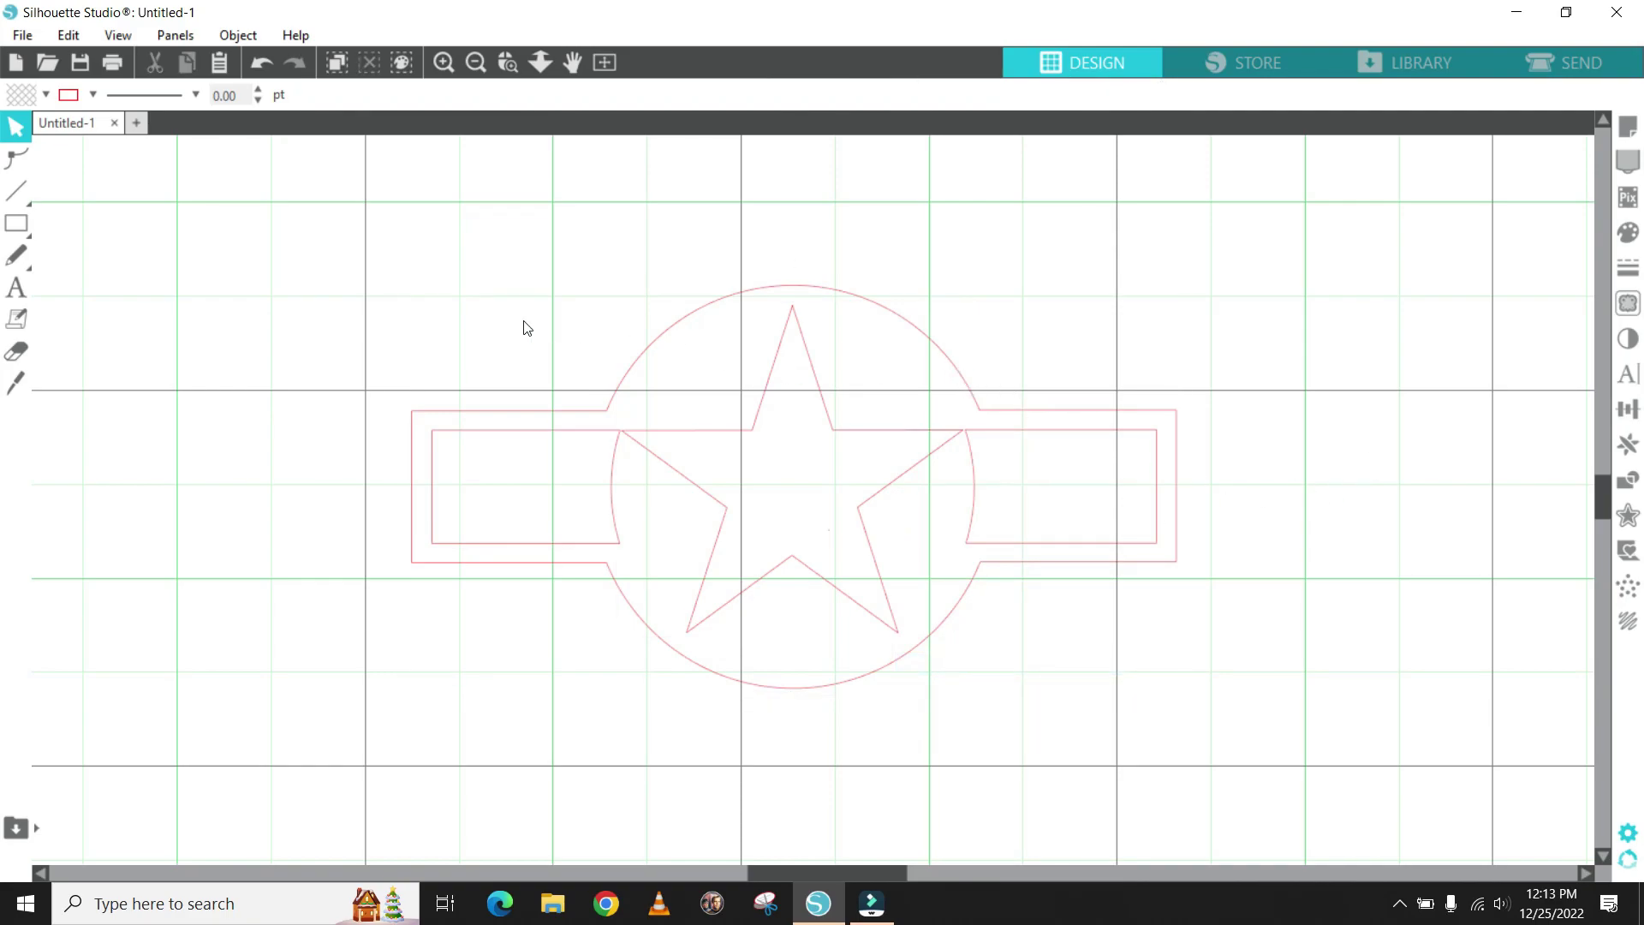
drag(625, 383, 660, 419)
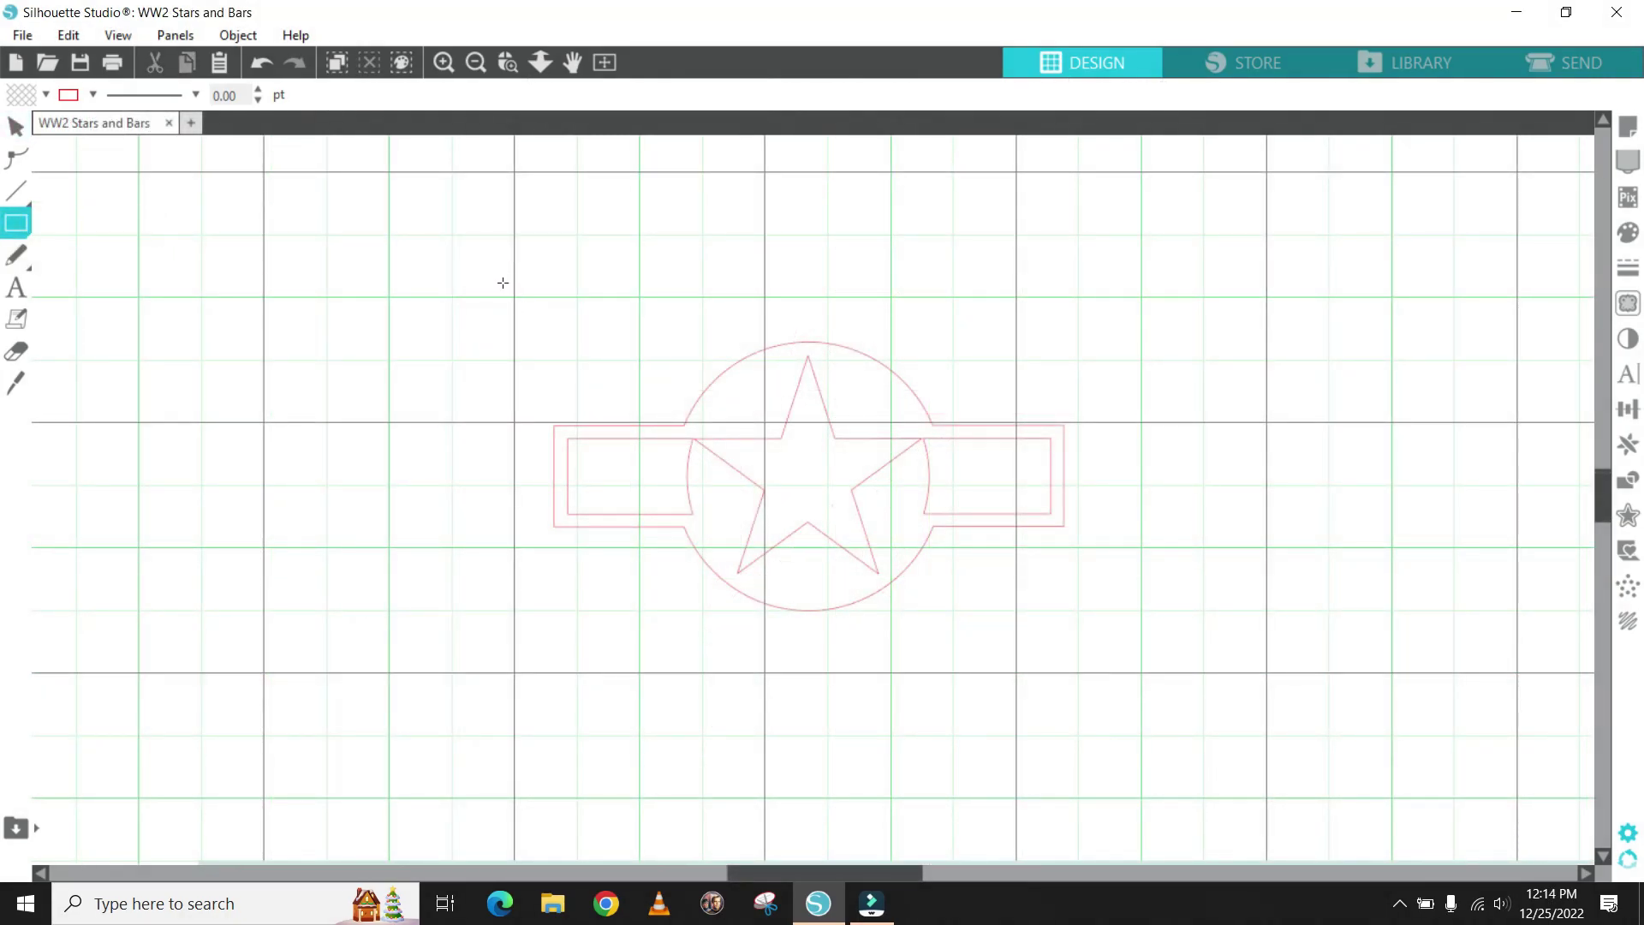
- Draw a 2.507 × 1.503 in rectangle centred around the insignia
mouse_move(708, 513)
mouse_down()
mouse_move(1108, 686)
mouse_move(1148, 683)
mouse_move(1137, 661)
mouse_up()
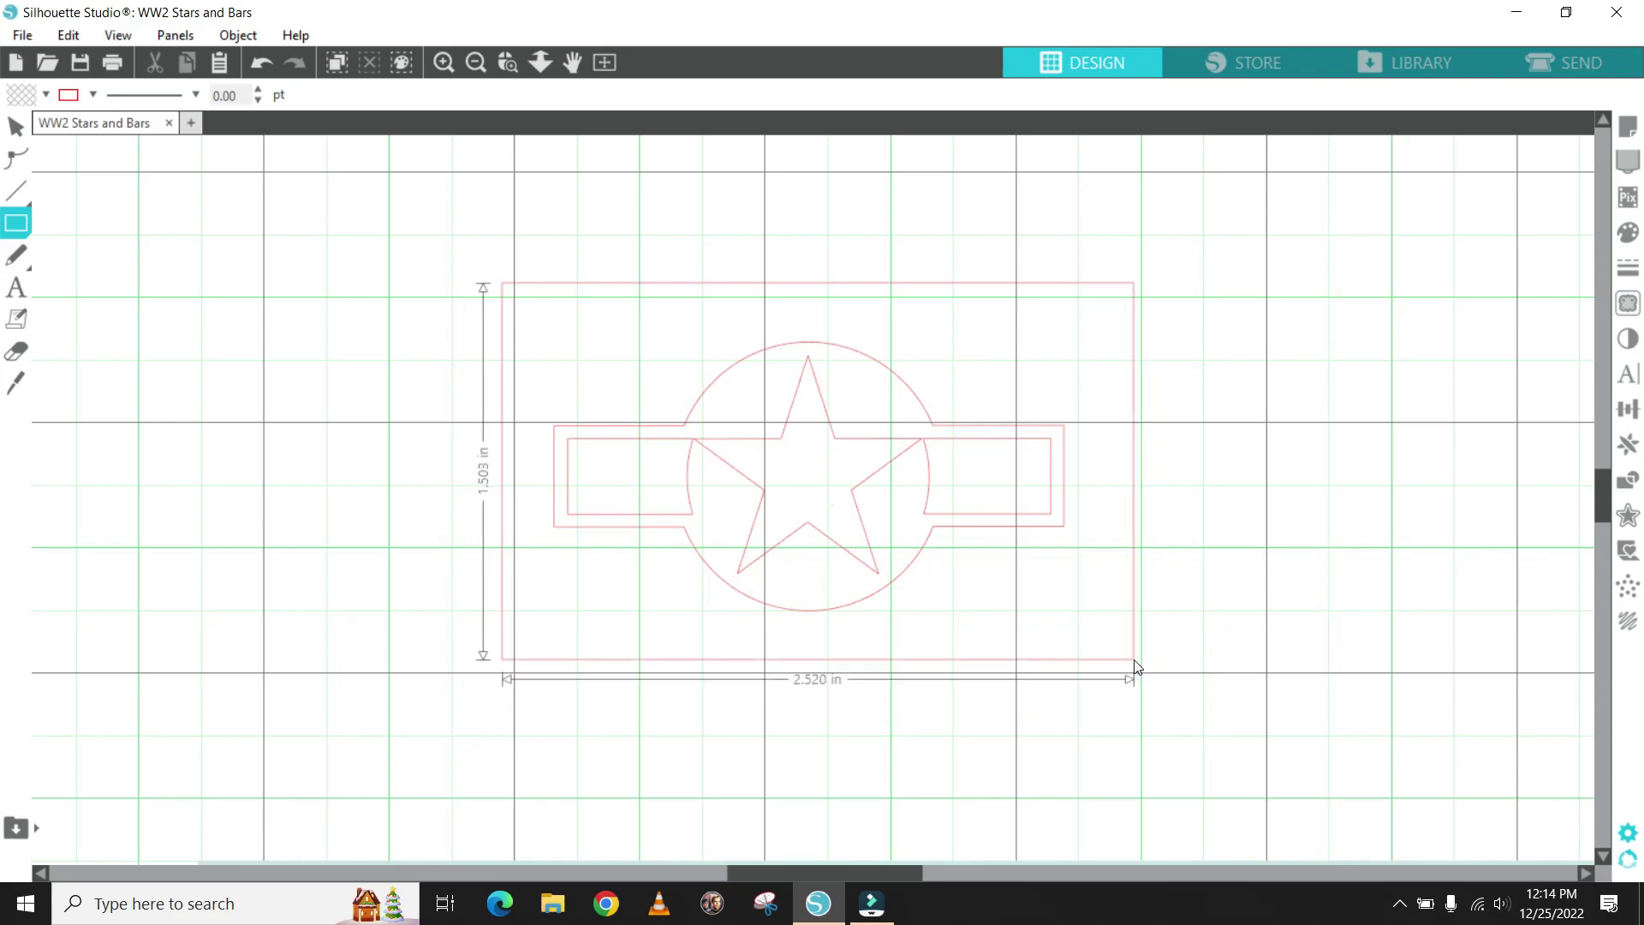
drag(1132, 666, 1130, 661)
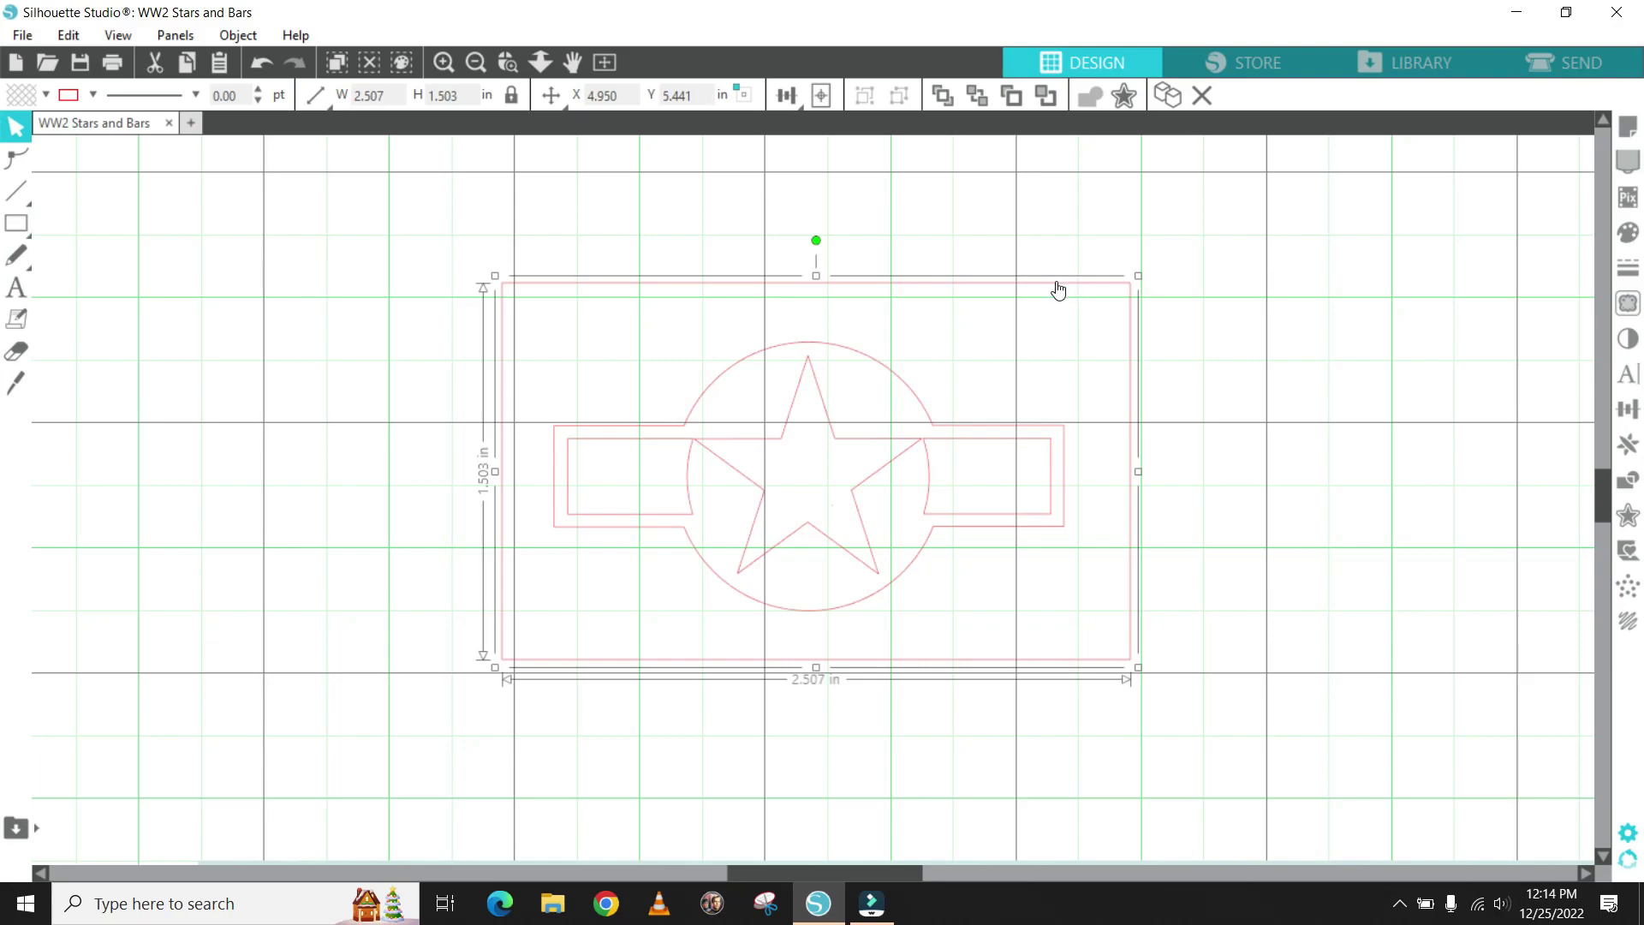
drag(1060, 292, 1055, 293)
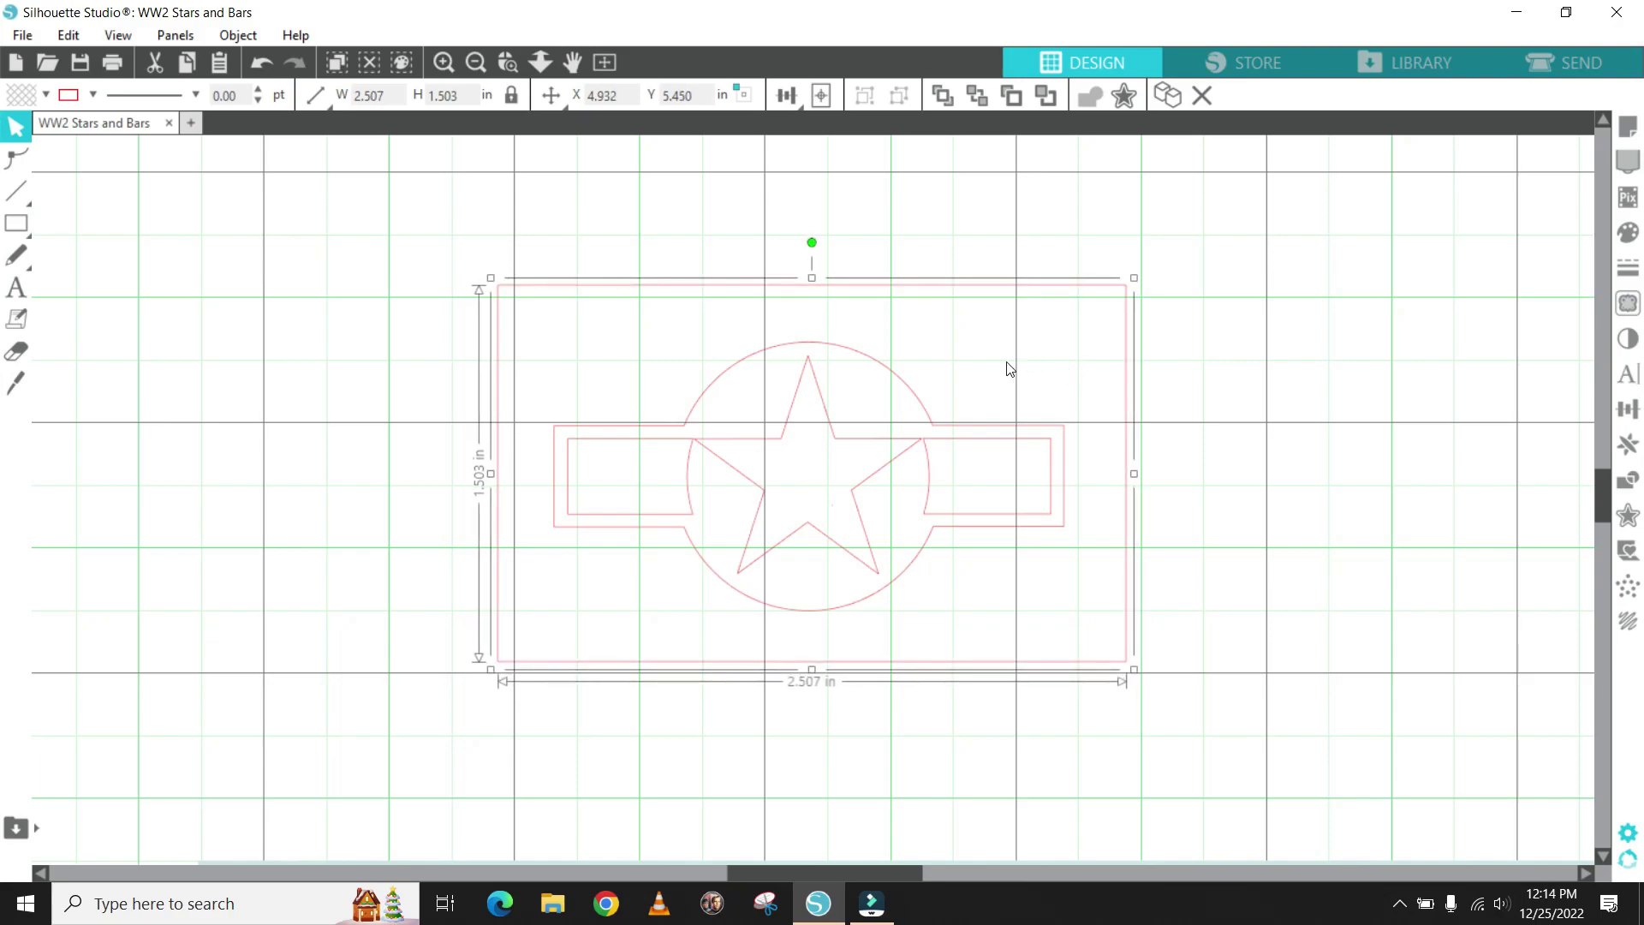
click(422, 311)
- Group the bounding rectangle together with the star-and-bars insignia
drag(437, 244, 1209, 747)
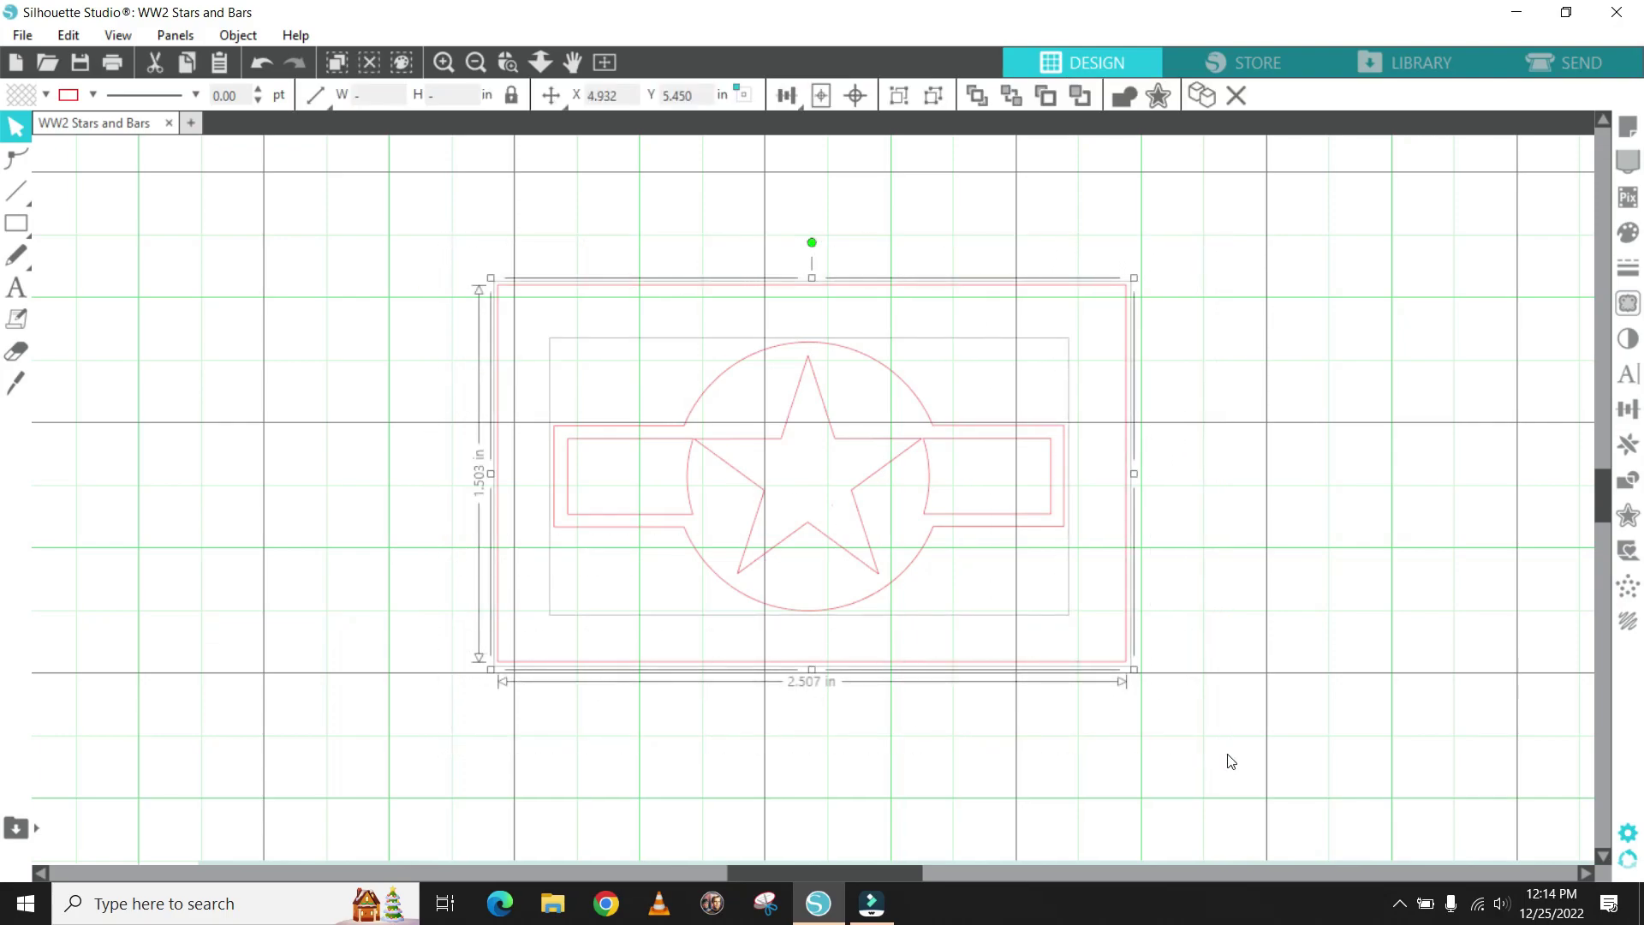
right_click(976, 435)
click(1053, 670)
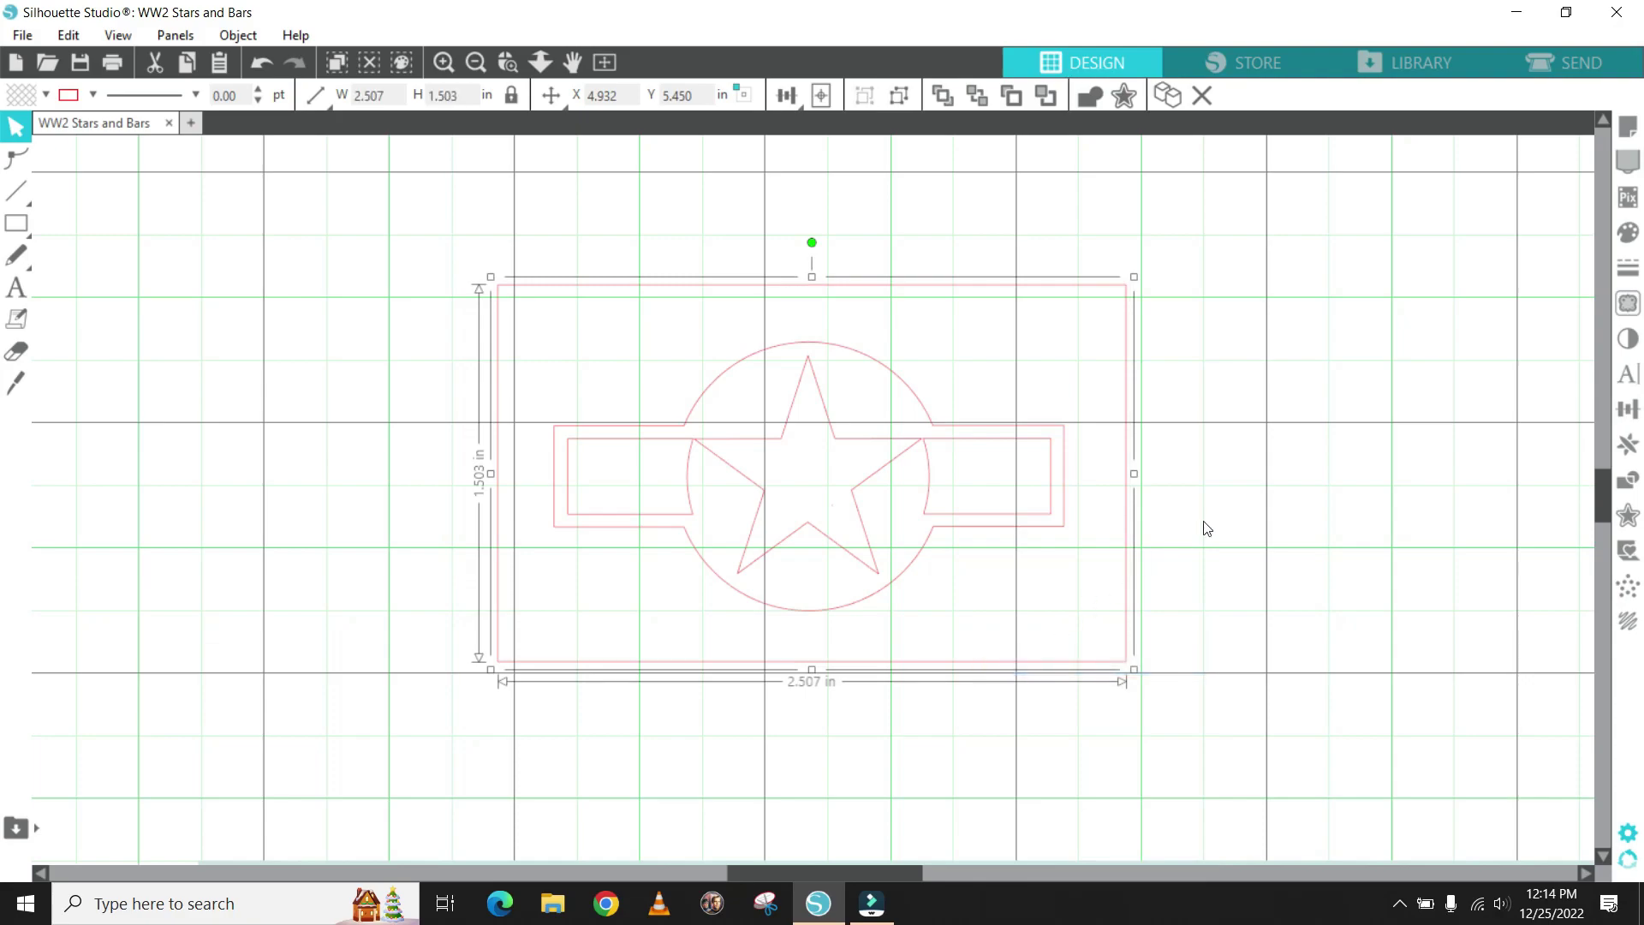
click(1207, 524)
right_click(883, 370)
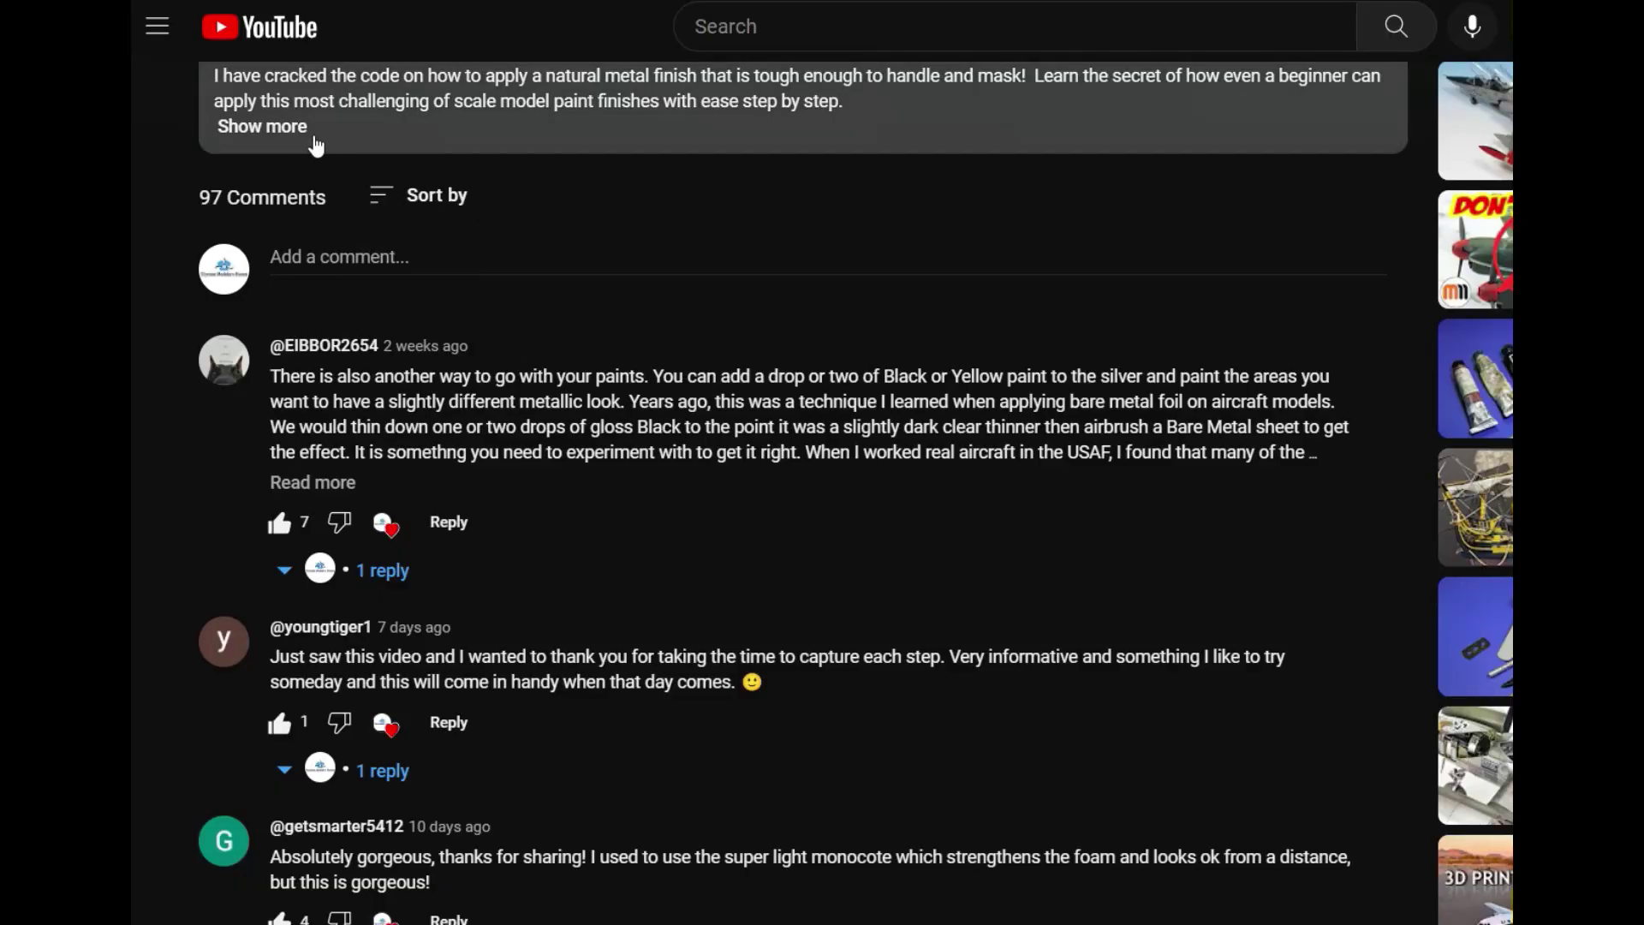
- Expand the video description with Show more and scroll down through the product links
click(283, 128)
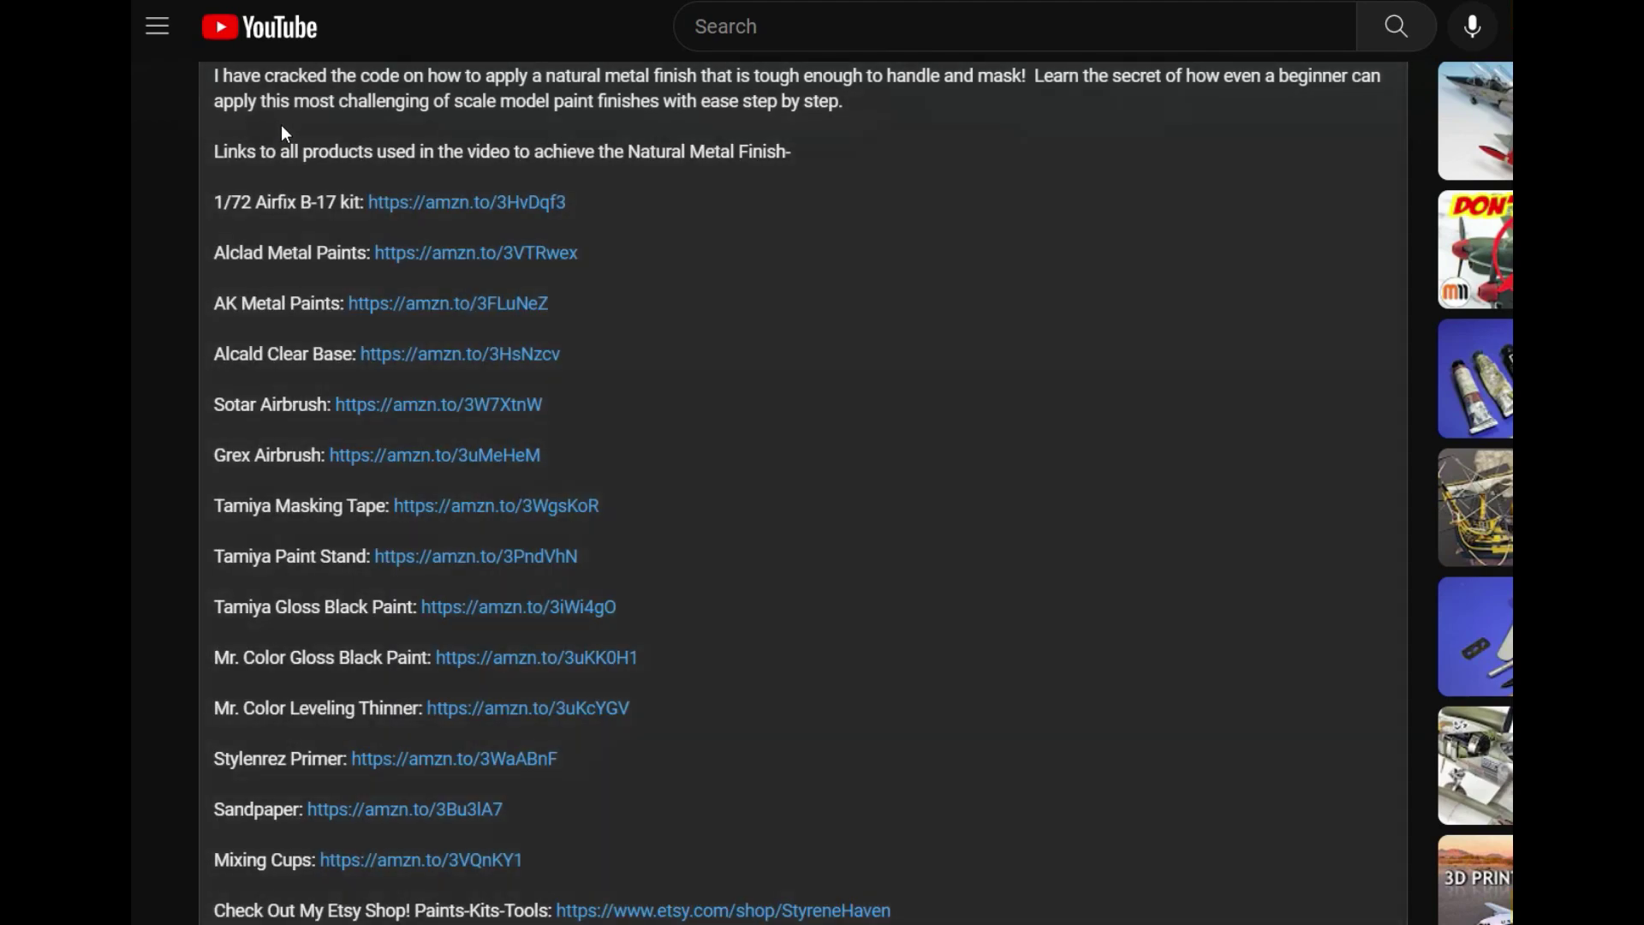
scroll(798, 393, down, 2)
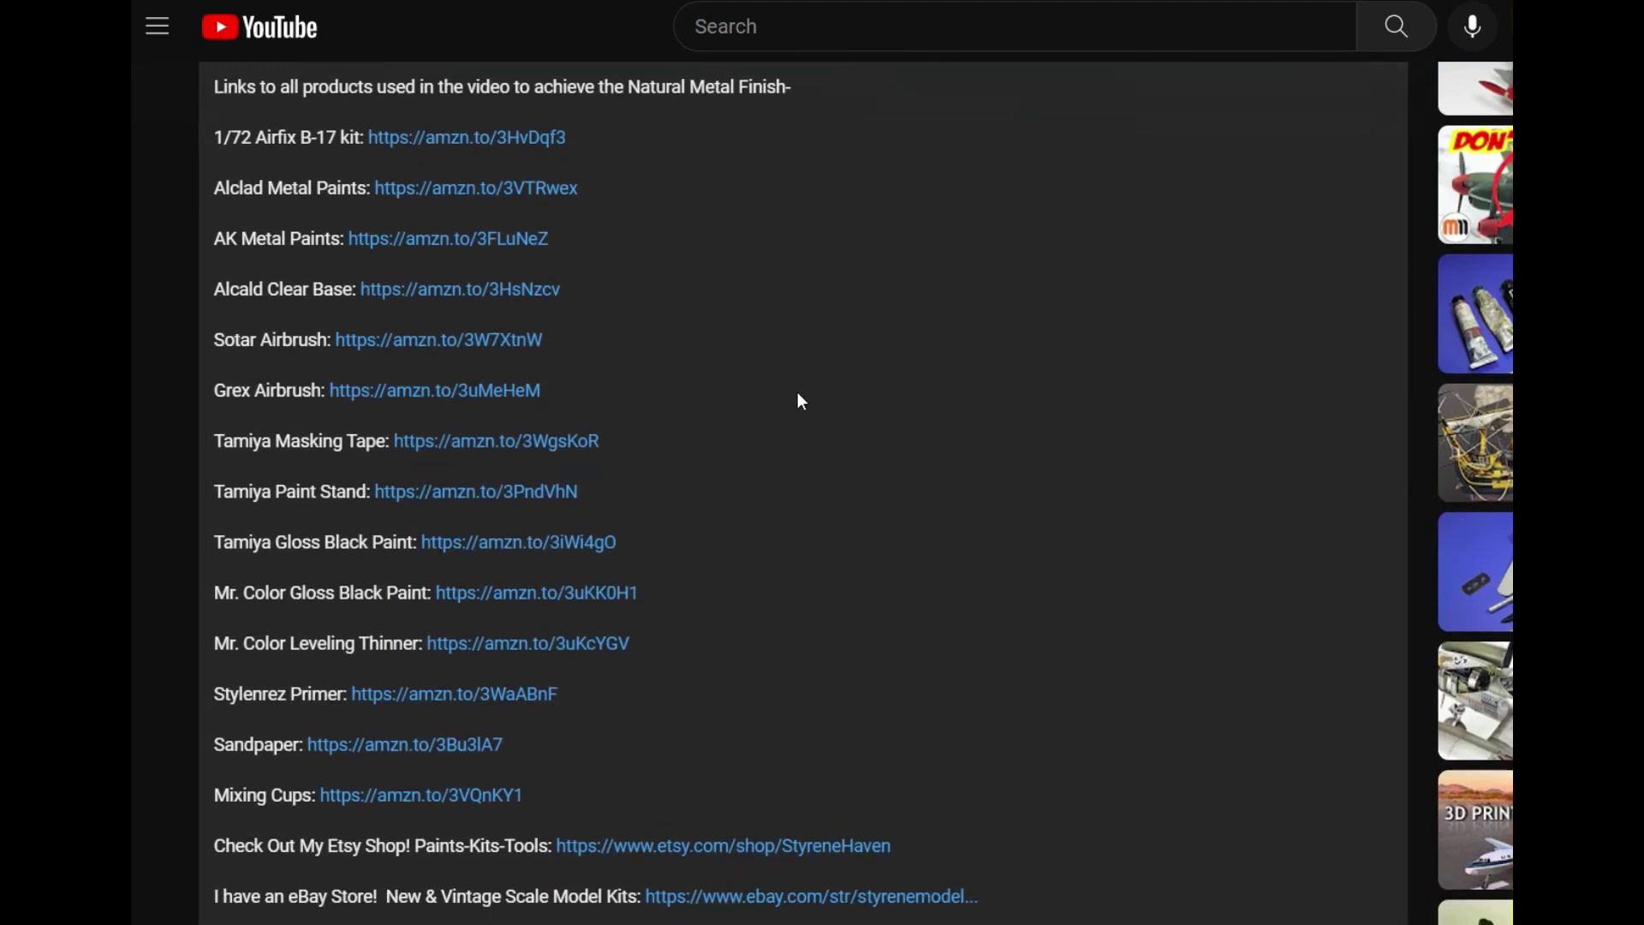
scroll(798, 376, down, 2)
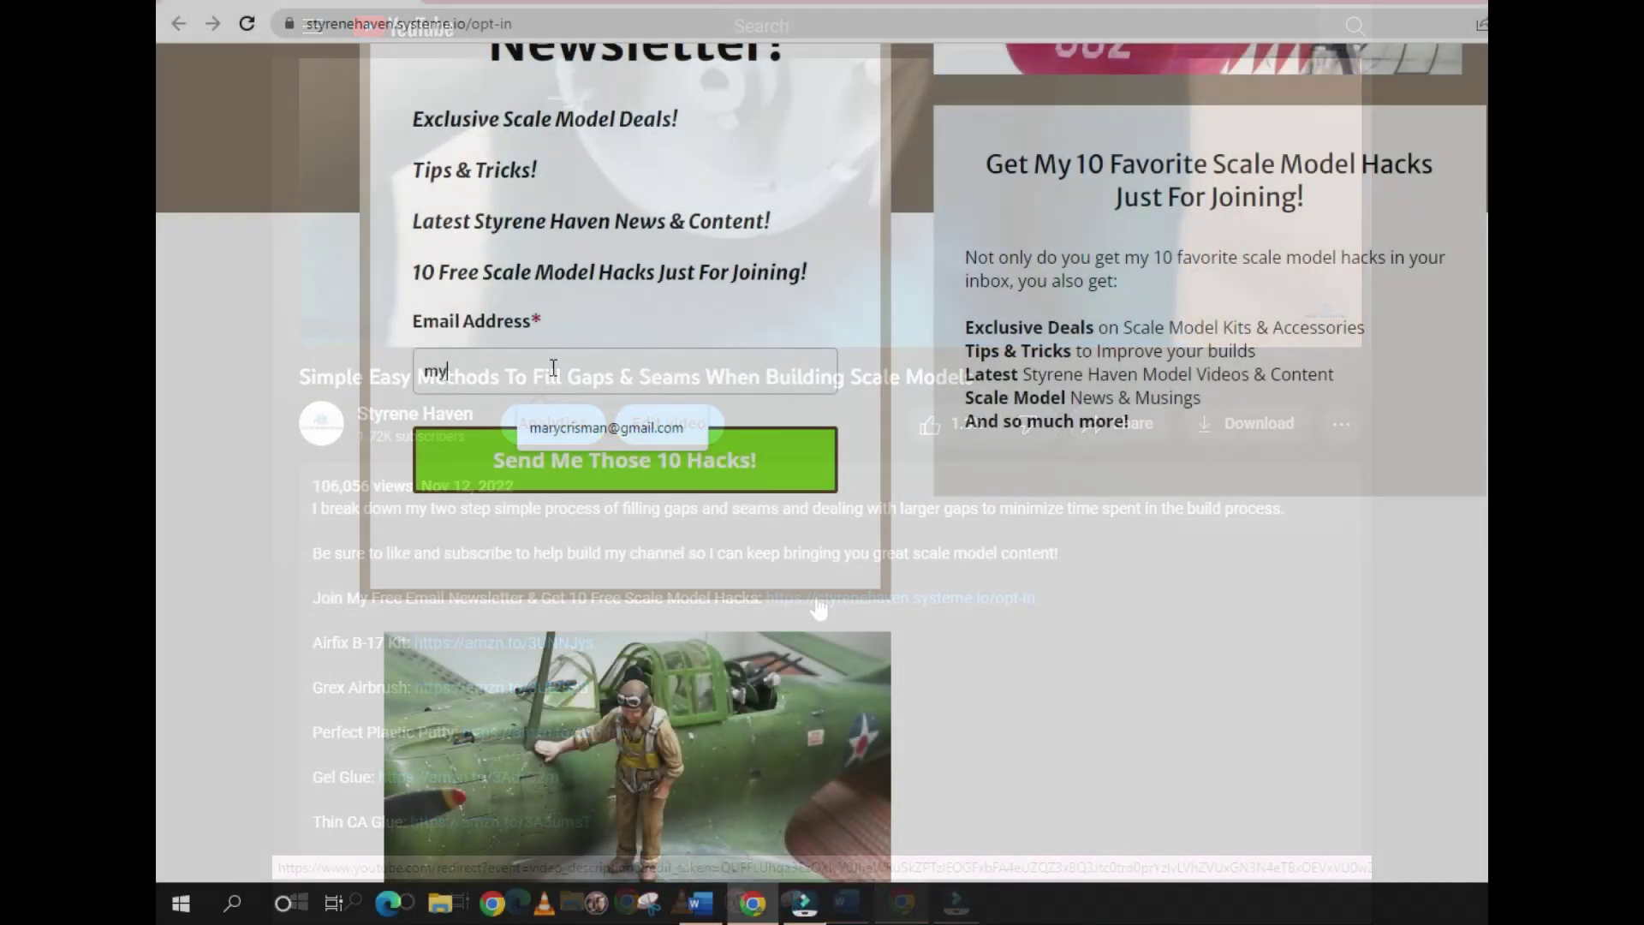
- Start typing an e-mail address into the newsletter form's Email Address field
text(email)
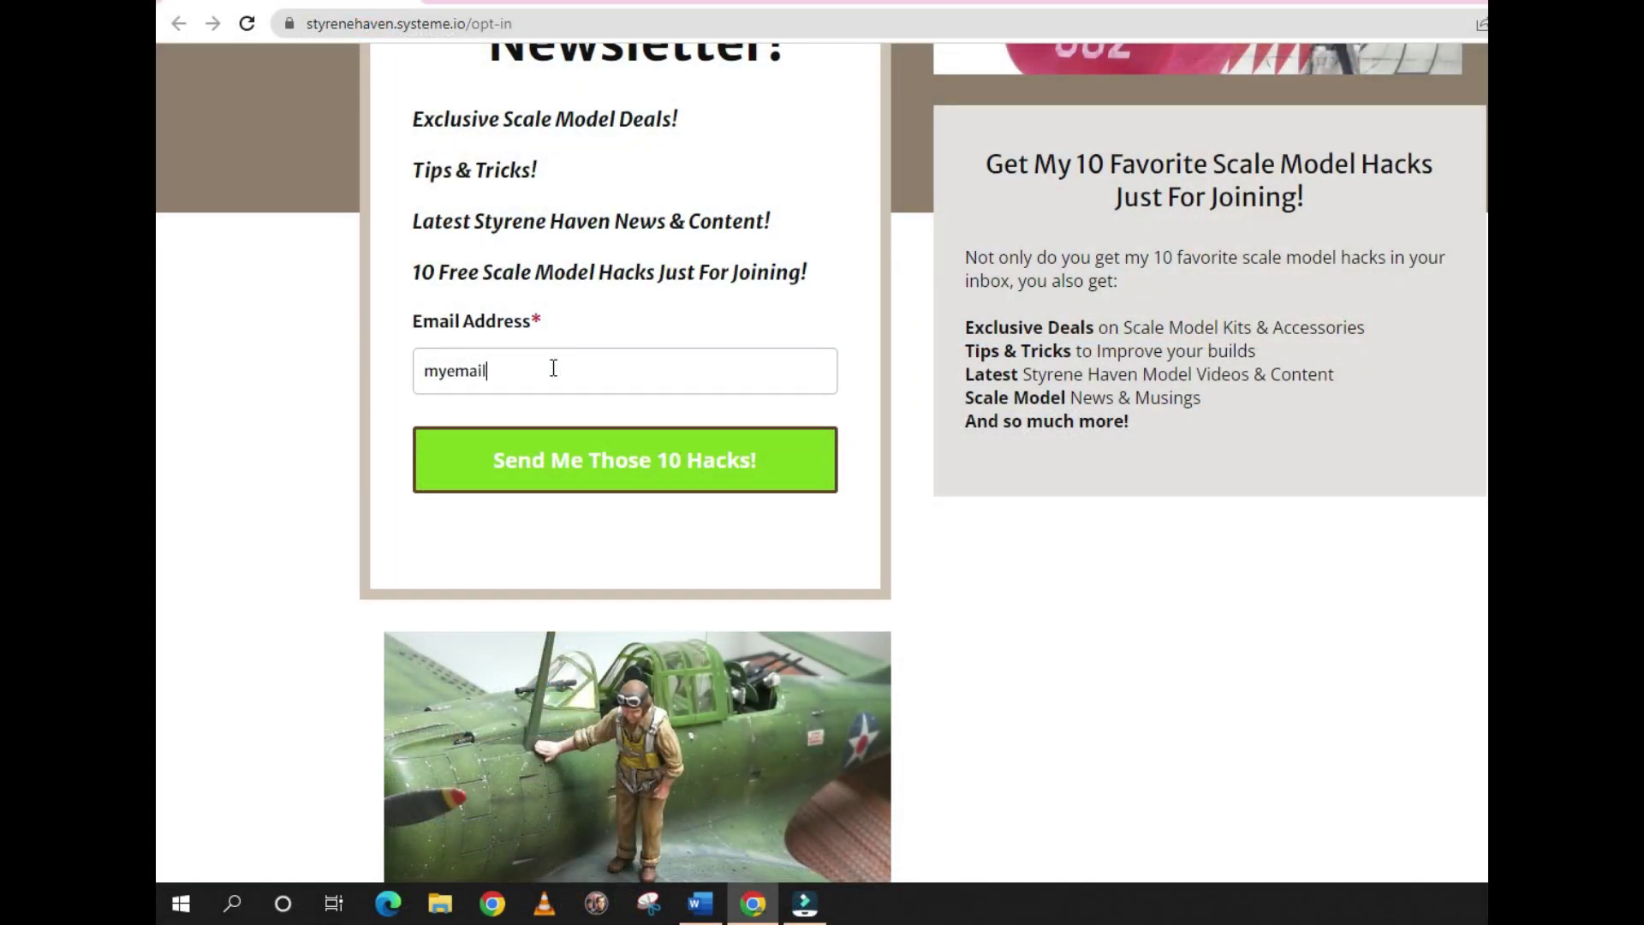